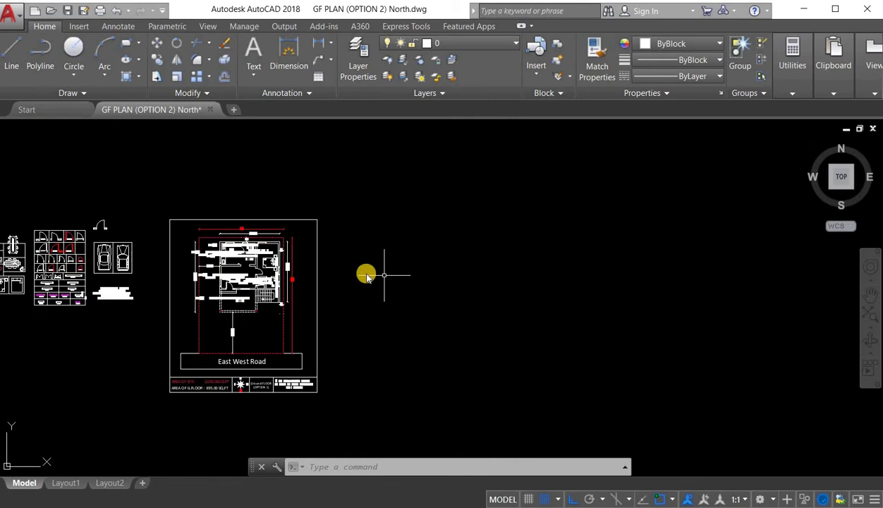
Step: Set the drawing units to Engineering length with 0'-0.00" precision and inches as the insertion scale
scroll(385, 275, up, 2)
scroll(385, 344, down, 2)
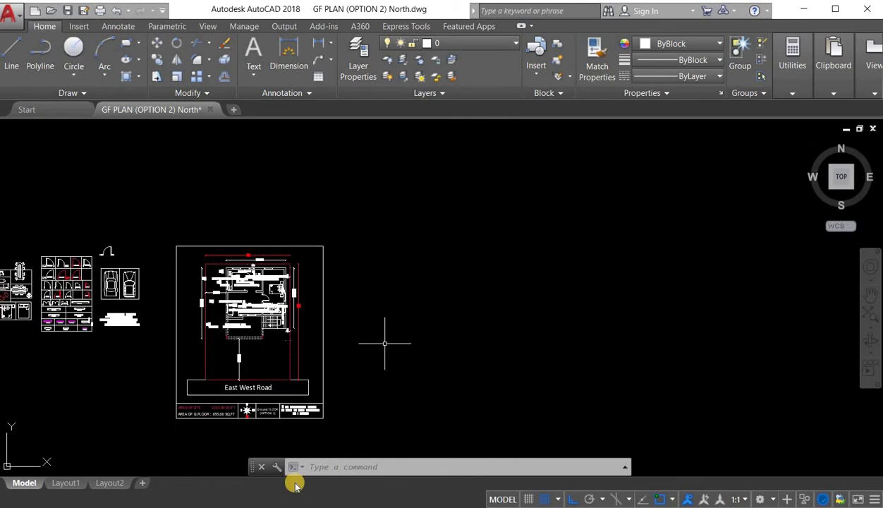
click(381, 466)
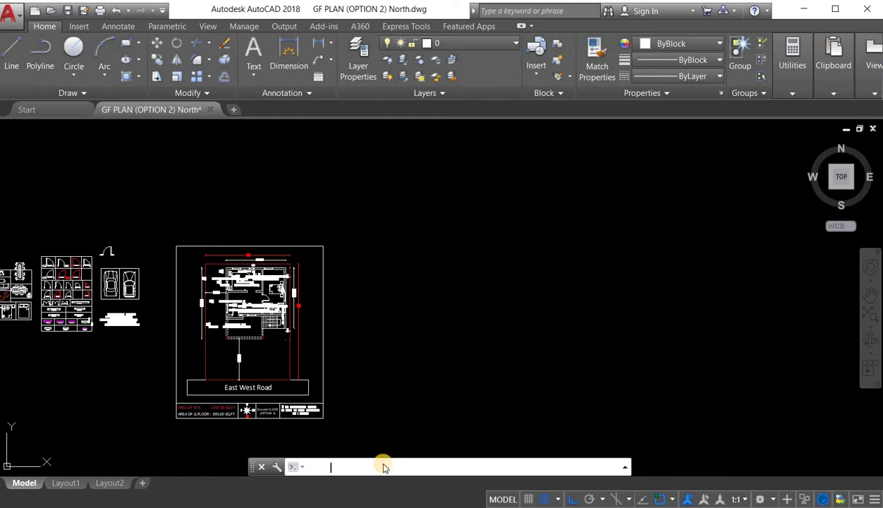
text(units)
key(Return)
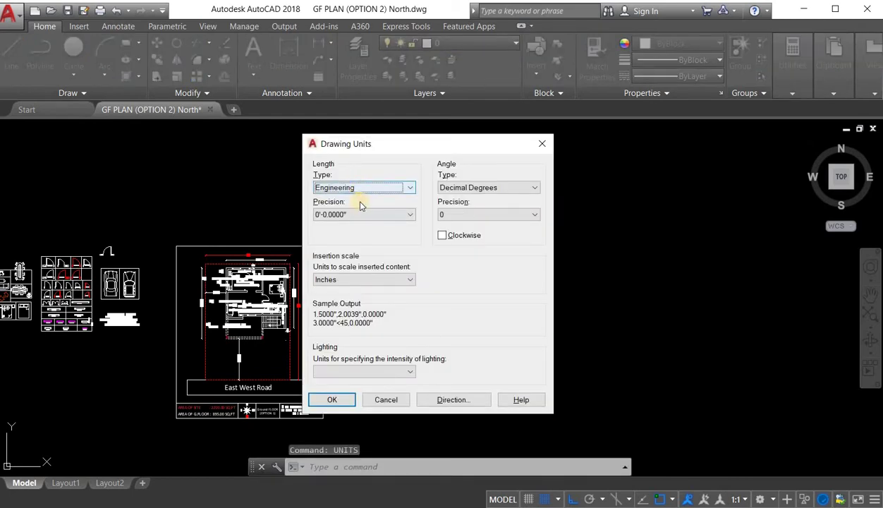
click(354, 214)
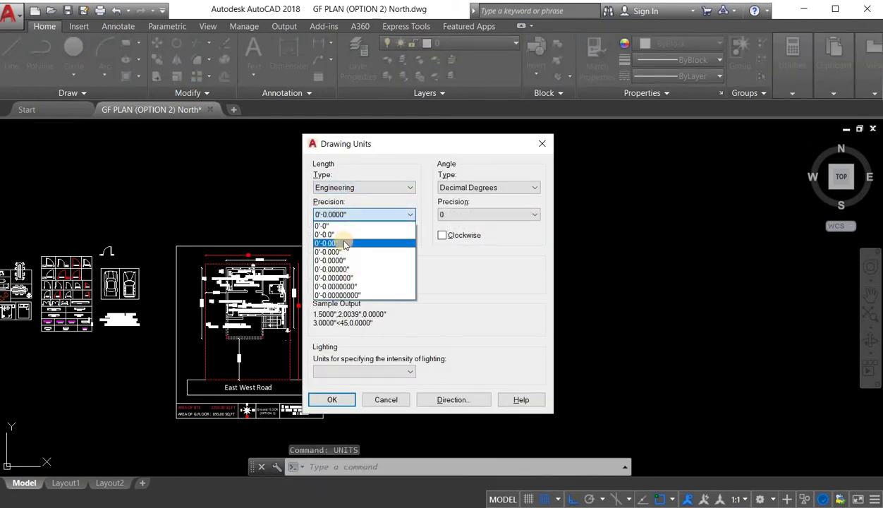
click(344, 243)
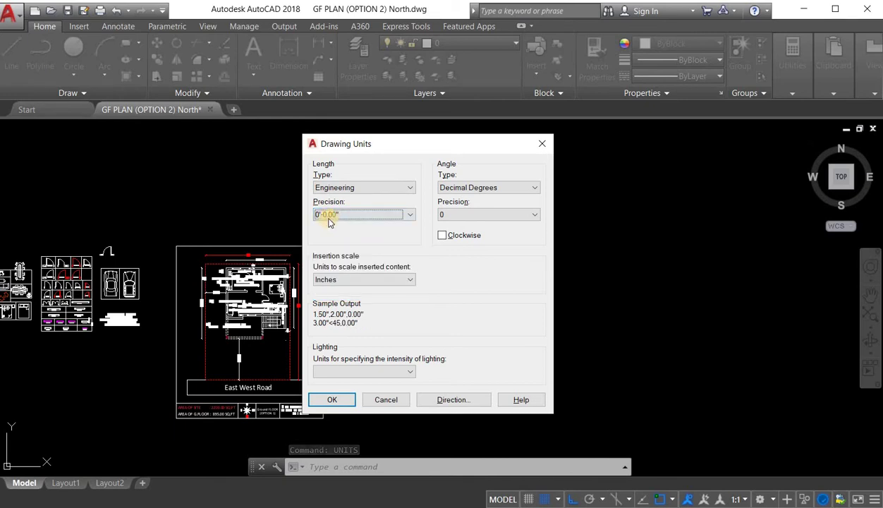
click(368, 281)
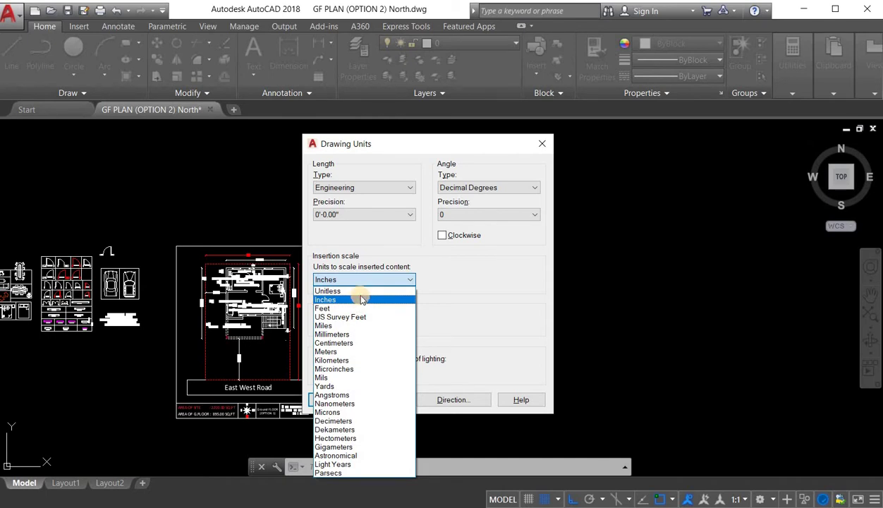
click(362, 300)
click(347, 398)
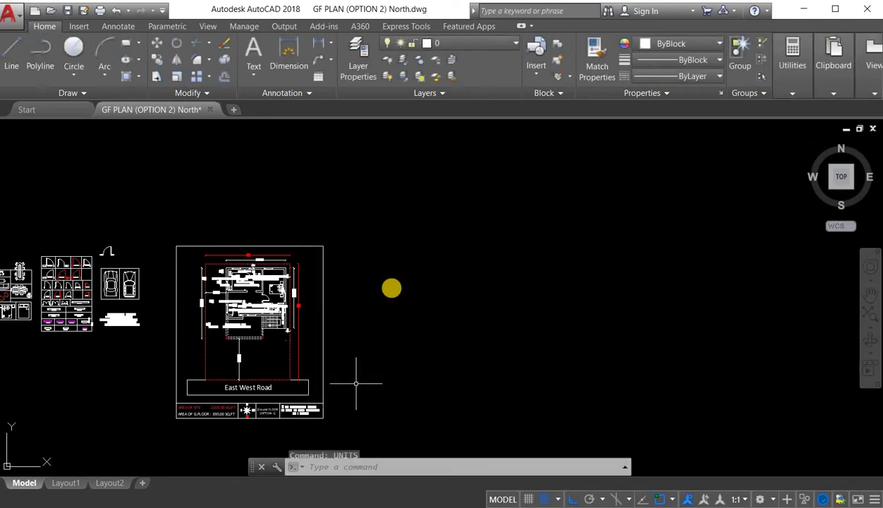
Step: Set the model space limits from 0,0 to 500',1000' and zoom to show all of the drawing
click(434, 466)
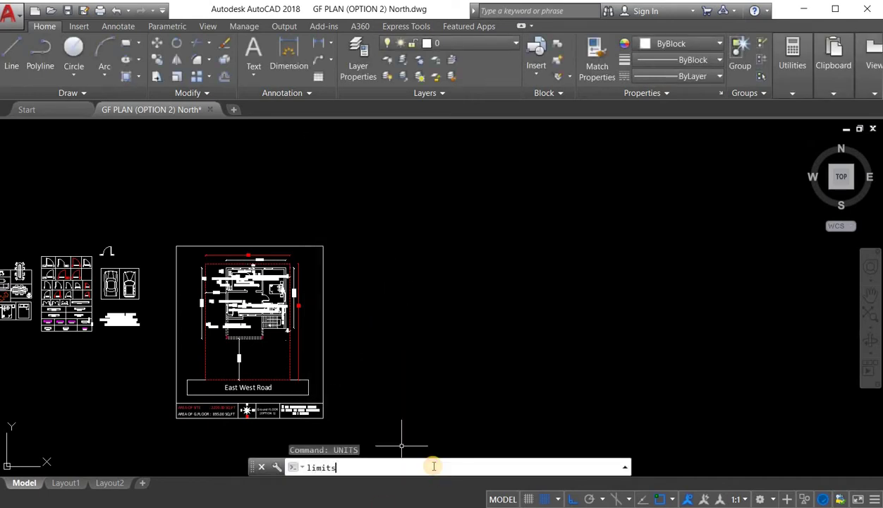
text(limits)
key(Return)
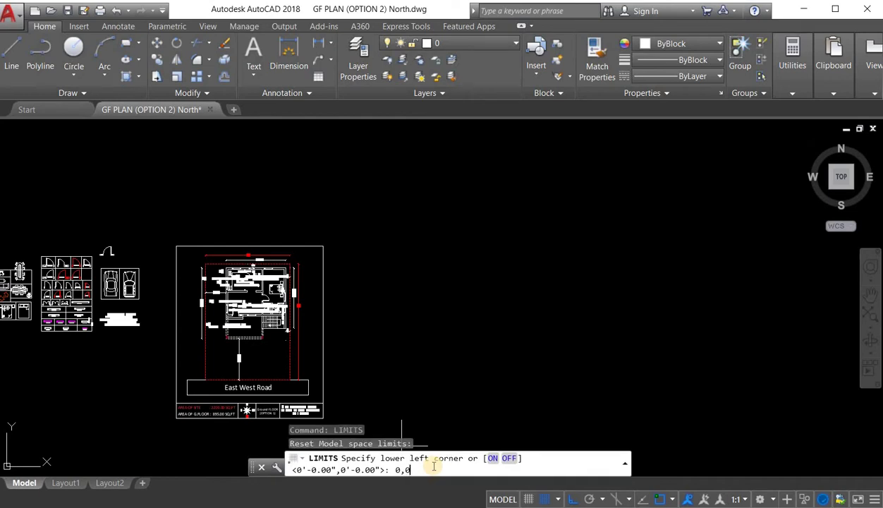
key(Return)
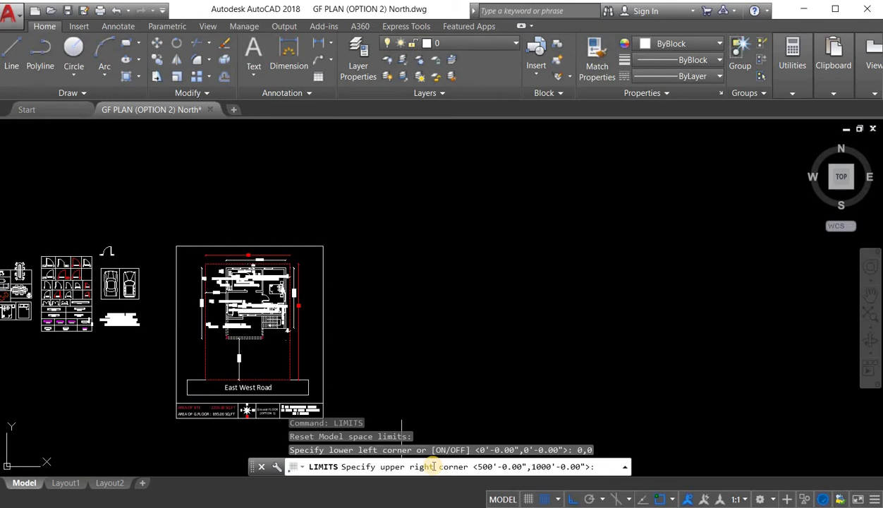
text(500',1000)
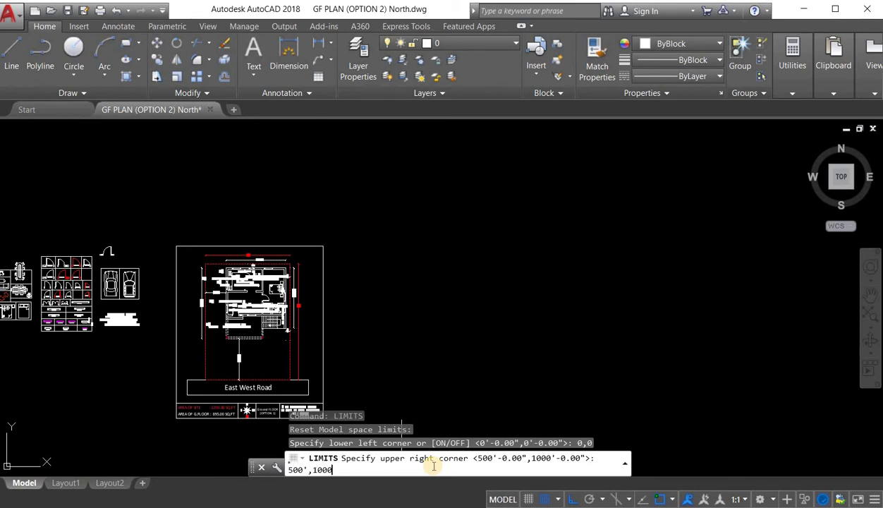
key(Return)
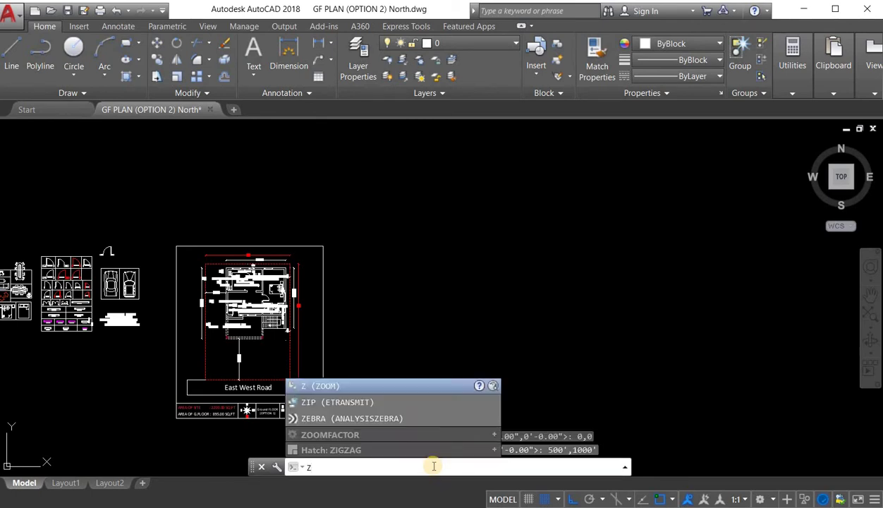
key(Return)
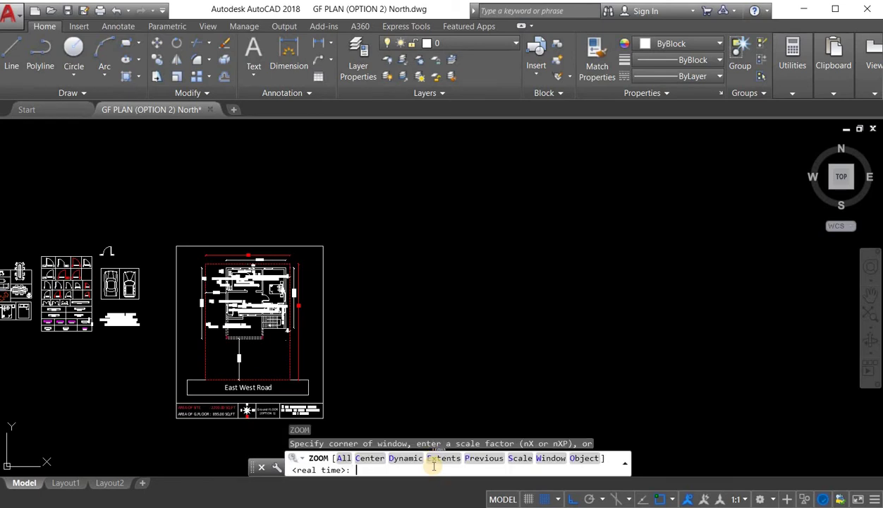
key(Return)
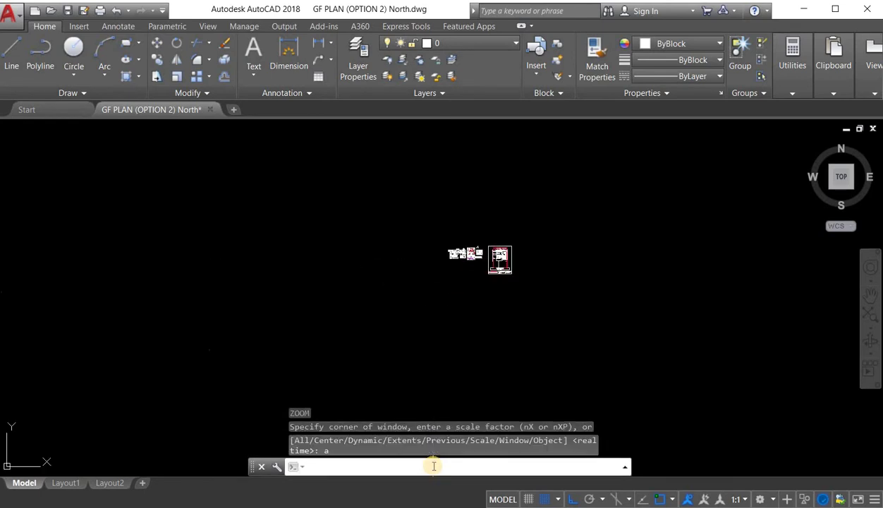
Step: Examine the existing ground floor plan with its room layout and site dimensions
scroll(467, 259, up, 10)
scroll(423, 247, down, 4)
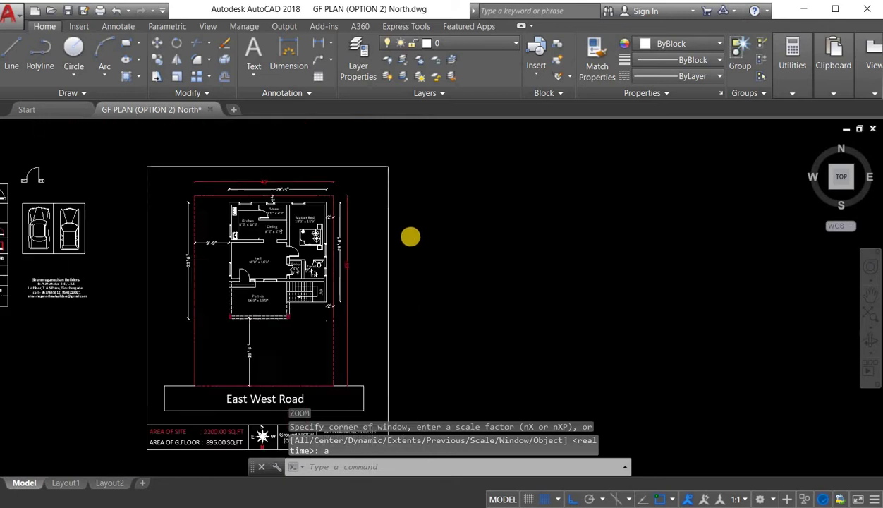
scroll(338, 264, up, 8)
scroll(329, 274, down, 5)
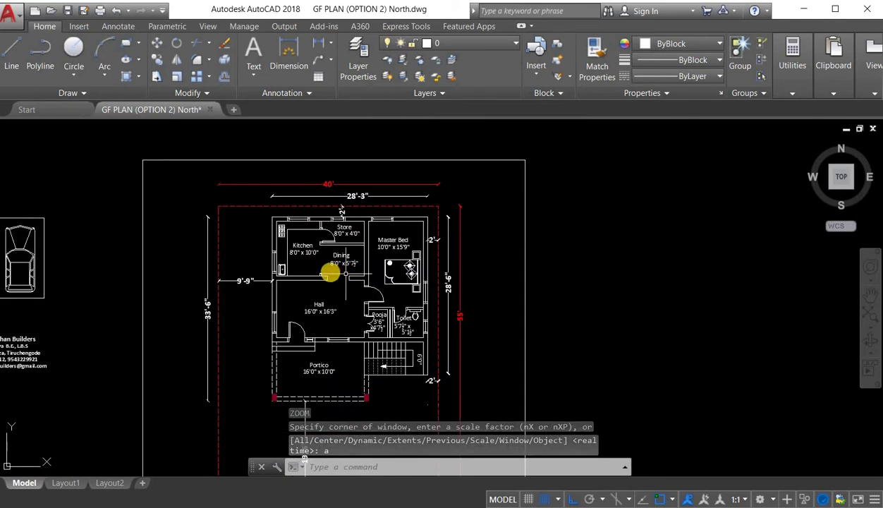
scroll(328, 277, down, 3)
scroll(362, 272, up, 4)
scroll(398, 274, down, 4)
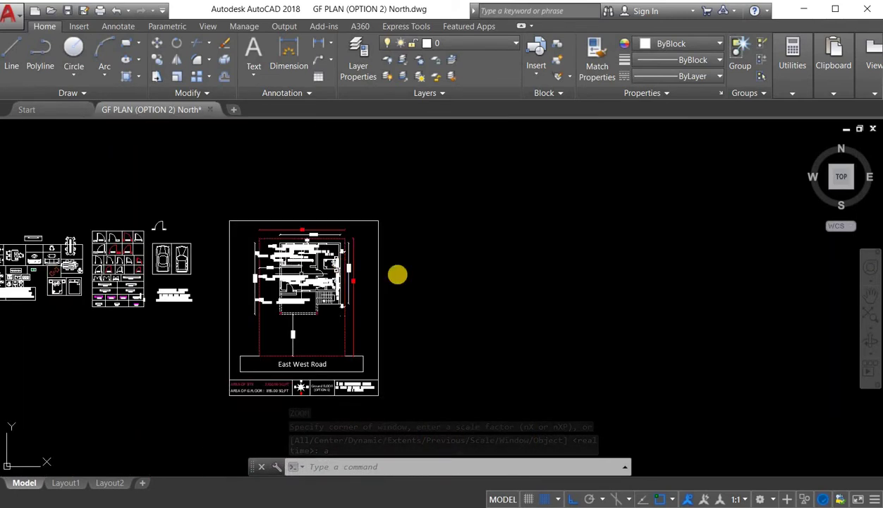
scroll(422, 275, up, 3)
key(Escape)
Step: Draw a closed rectangle 30' wide and 50' high with the Line command in the empty area east of the existing plan sheet
middle_drag(427, 280, 305, 280)
middle_drag(386, 294, 333, 299)
text(l)
key(Return)
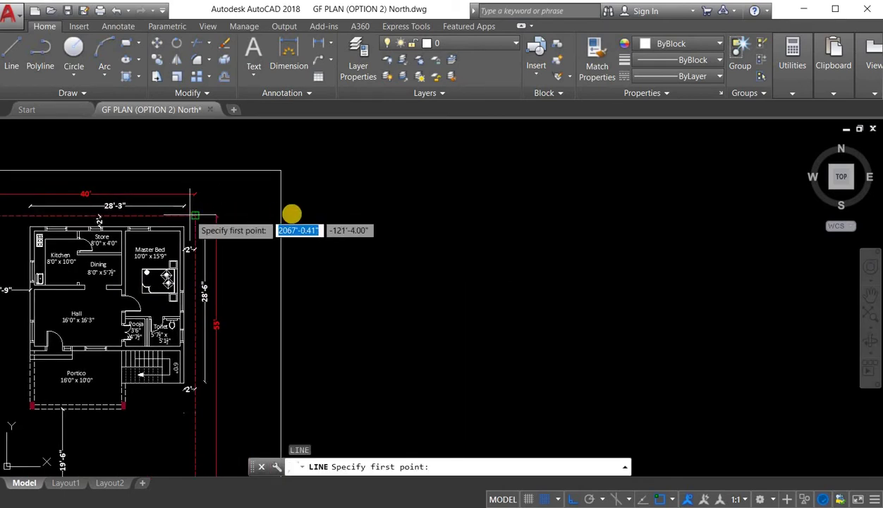
click(384, 215)
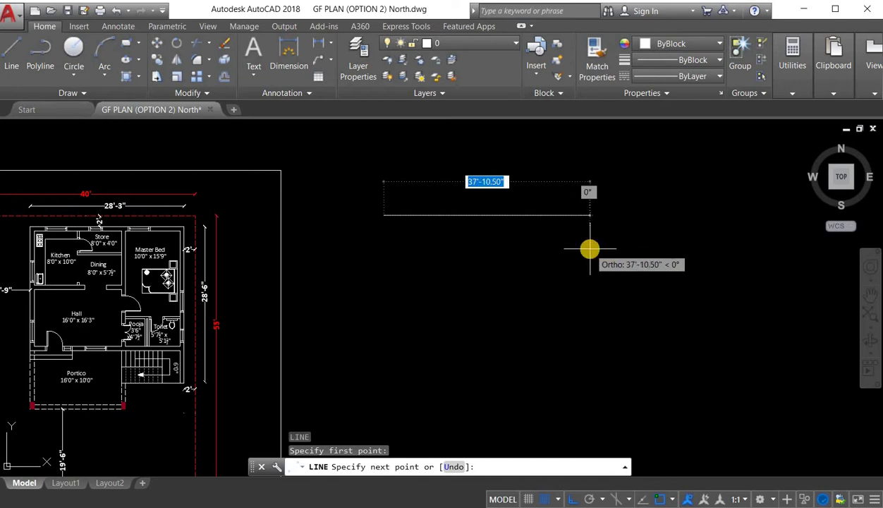
text(30)
key(Return)
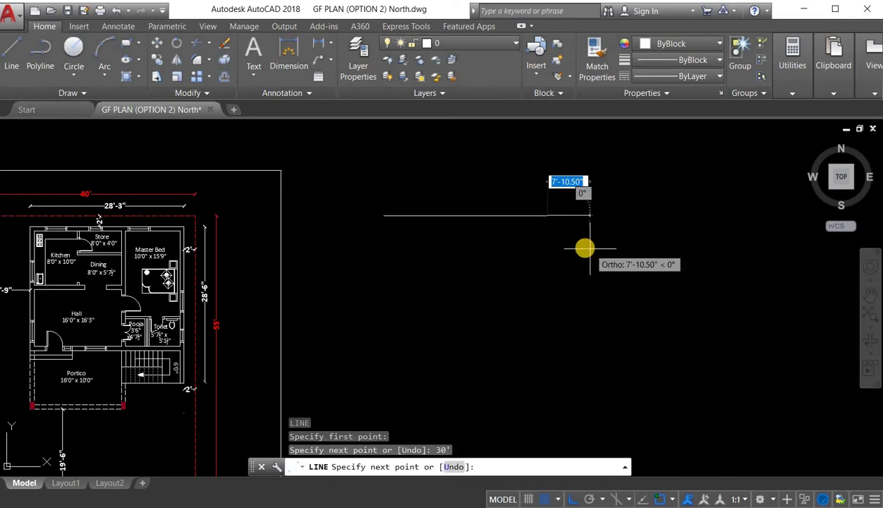
scroll(576, 325, down, 2)
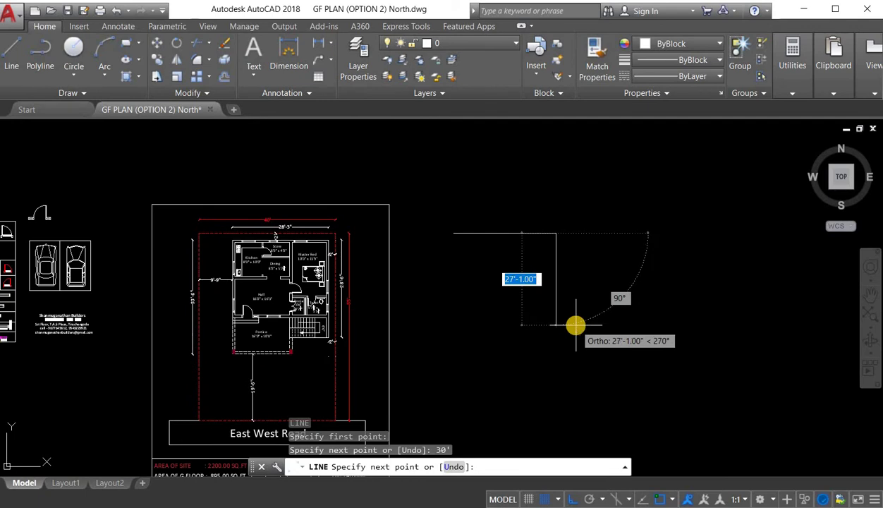
text(50)
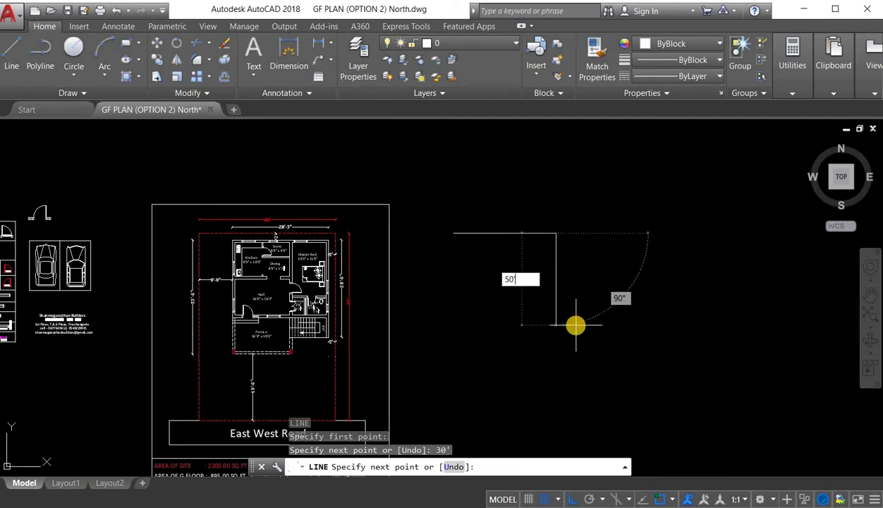
key(Return)
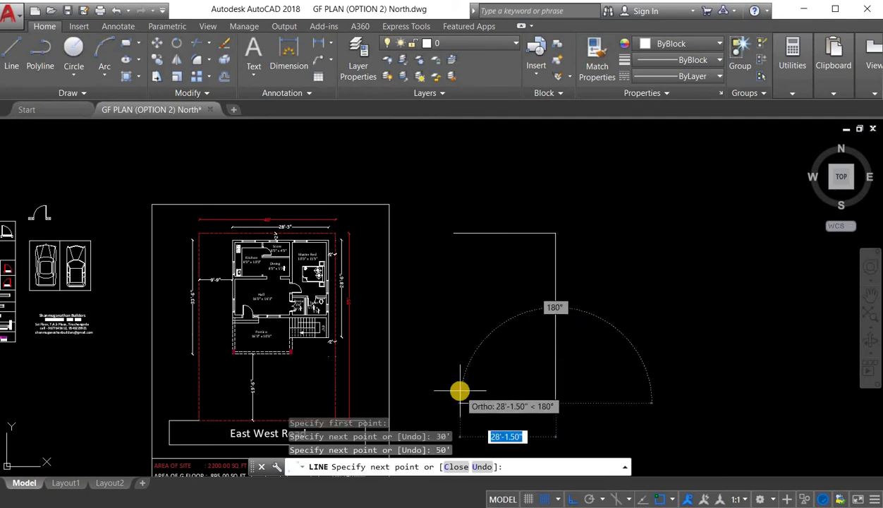
text(30)
key(Return)
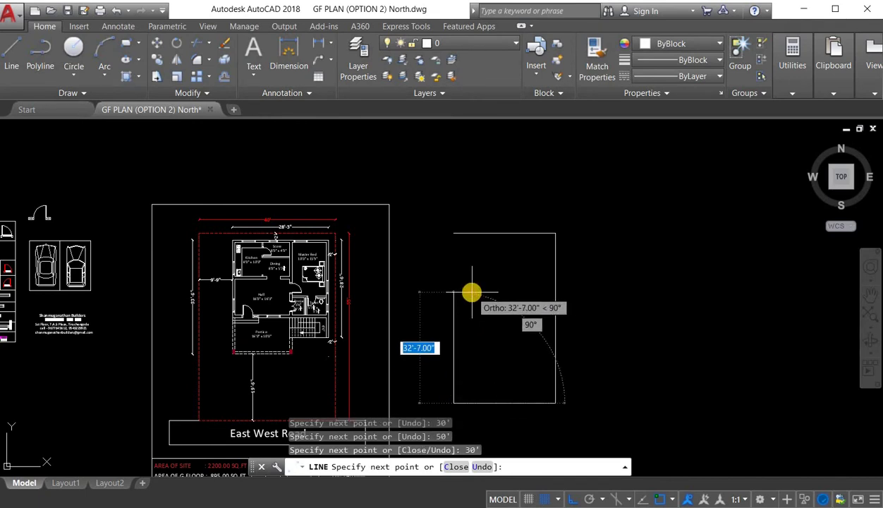
text(c)
key(Return)
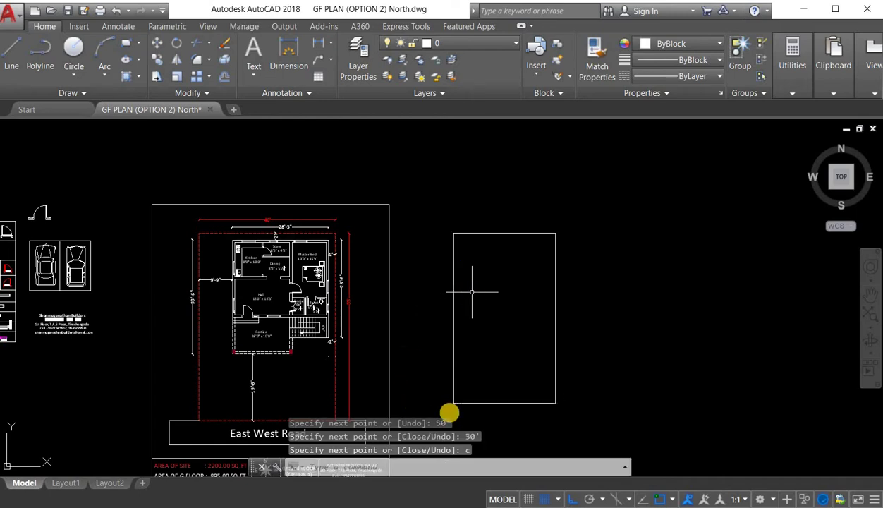
Step: Erase the west side line of the new rectangle
key(Escape)
click(471, 344)
click(435, 306)
key(Delete)
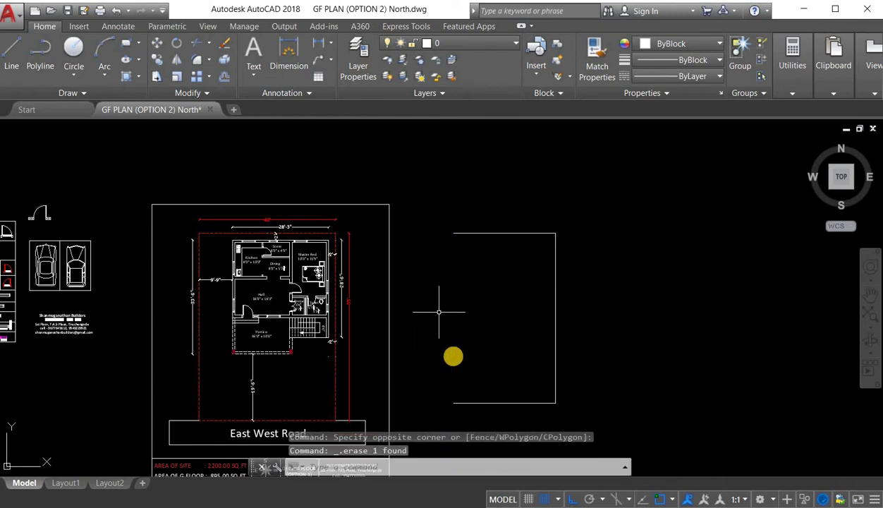
Step: Draw a vertical line between the open west corners to close the rectangle
text(l)
key(Return)
click(454, 403)
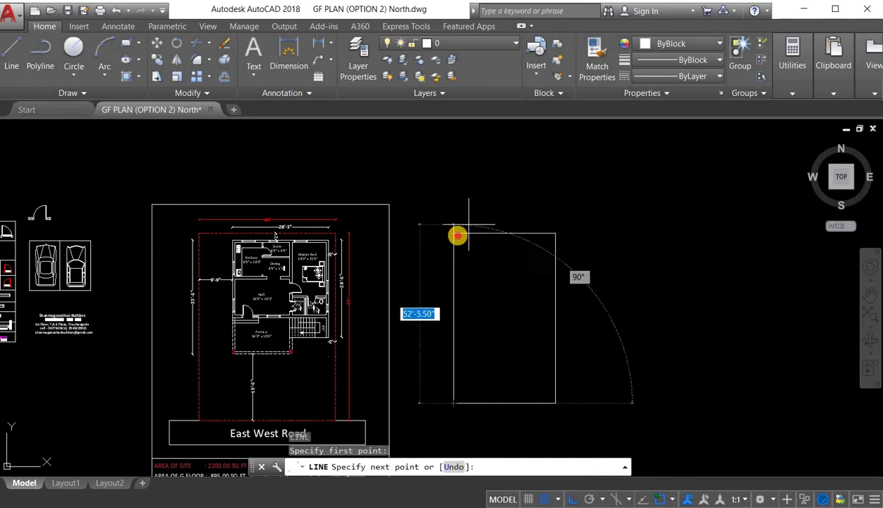
click(457, 235)
key(Escape)
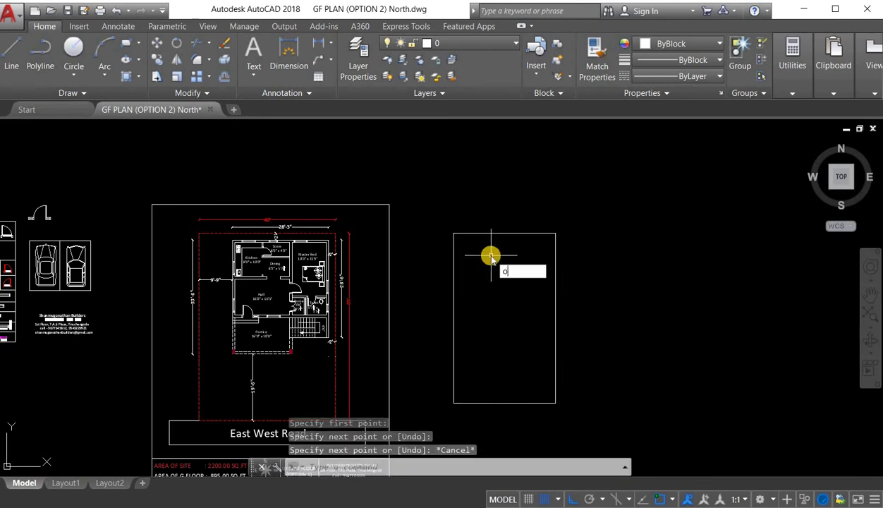
Step: Offset the north and east sides of the rectangle inward by 9"
text(o)
key(Return)
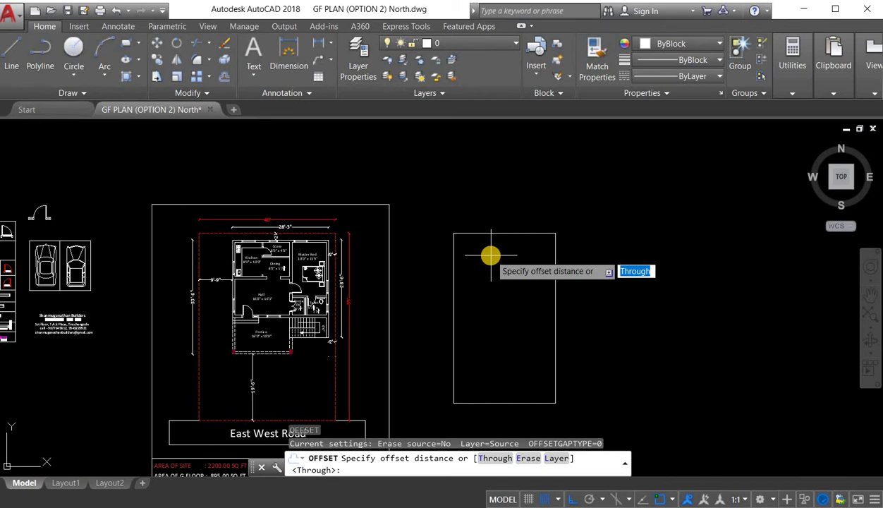
text(9)
key(Return)
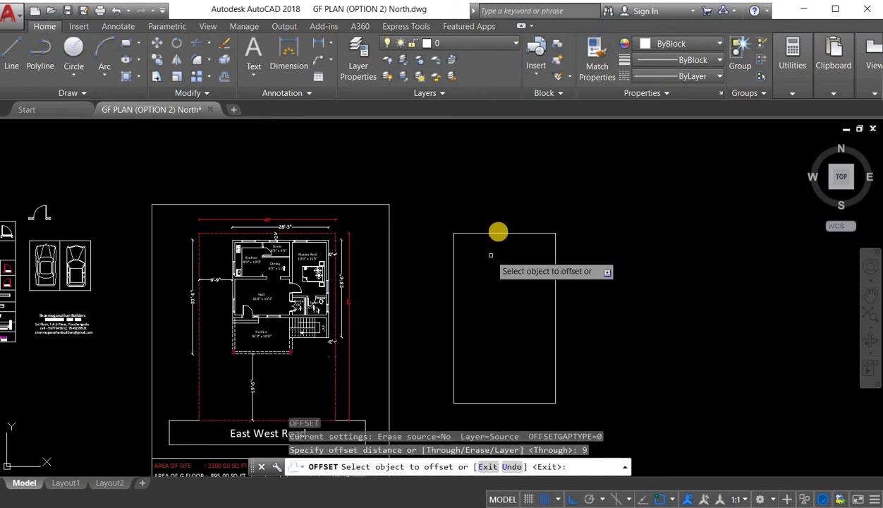
scroll(499, 233, up, 2)
click(499, 237)
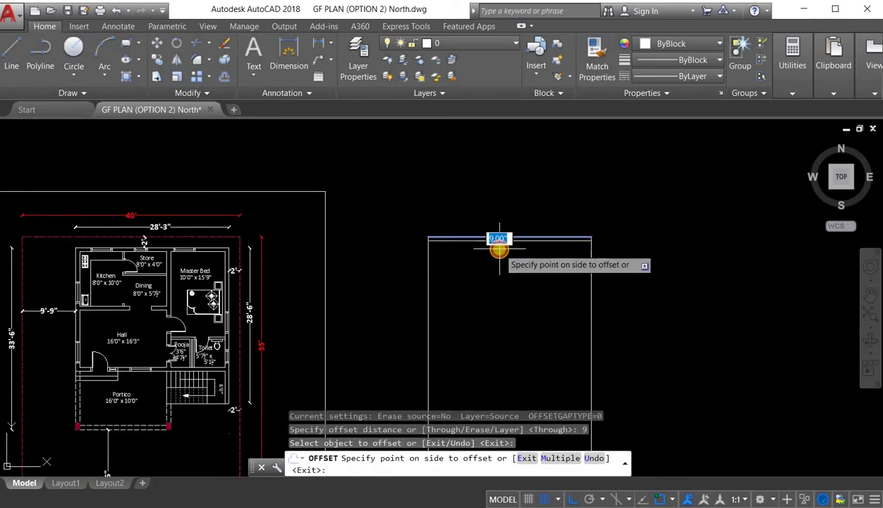
click(494, 241)
click(589, 256)
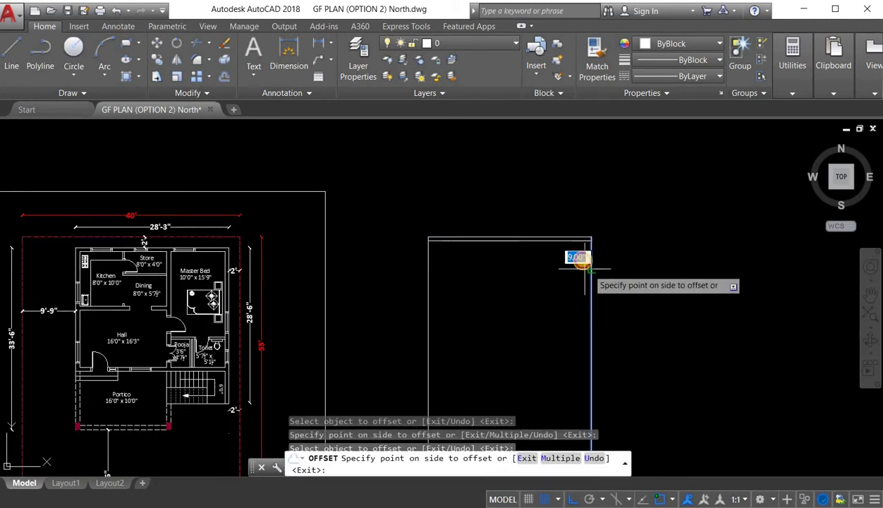
click(586, 246)
scroll(585, 239, up, 2)
scroll(584, 240, up, 2)
key(Escape)
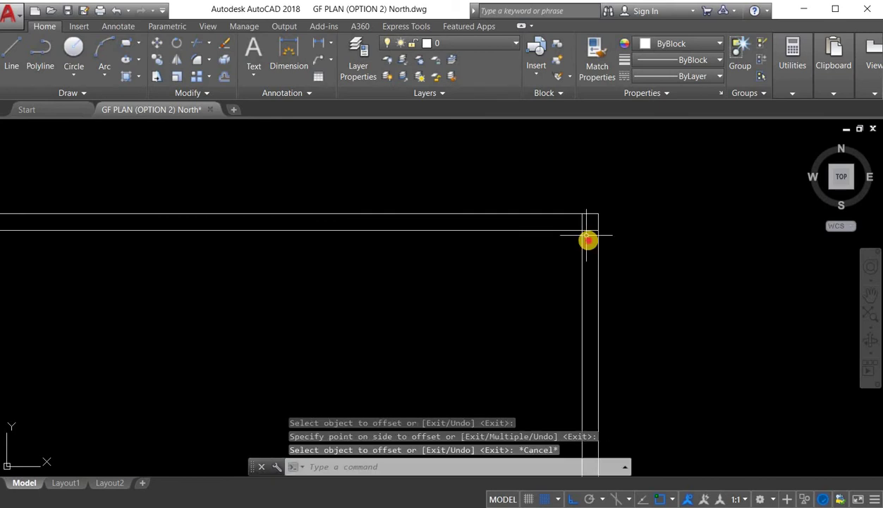
Step: Erase the two offset lines inside the rectangle
click(582, 227)
click(577, 237)
key(Delete)
scroll(573, 240, down, 2)
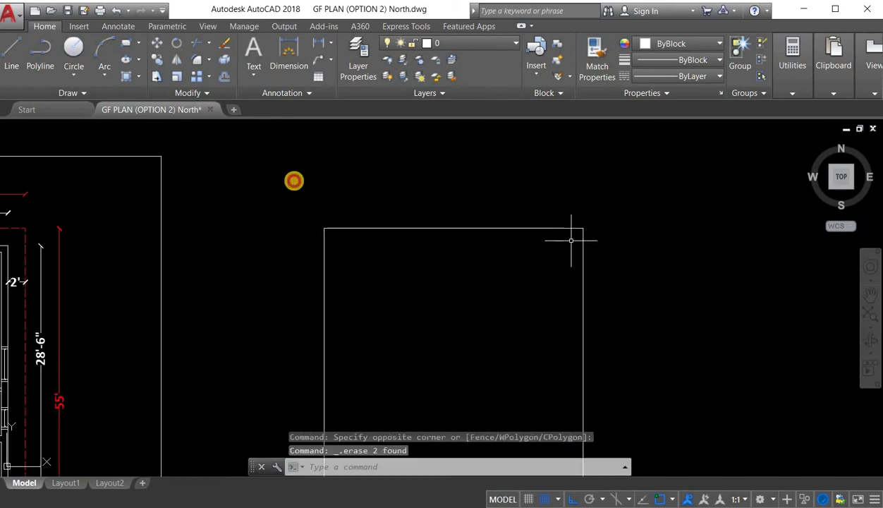
Step: Change the colour of all four sides of the new rectangle to red (237,31,36)
click(620, 254)
click(293, 179)
scroll(345, 185, down, 3)
click(397, 304)
click(362, 274)
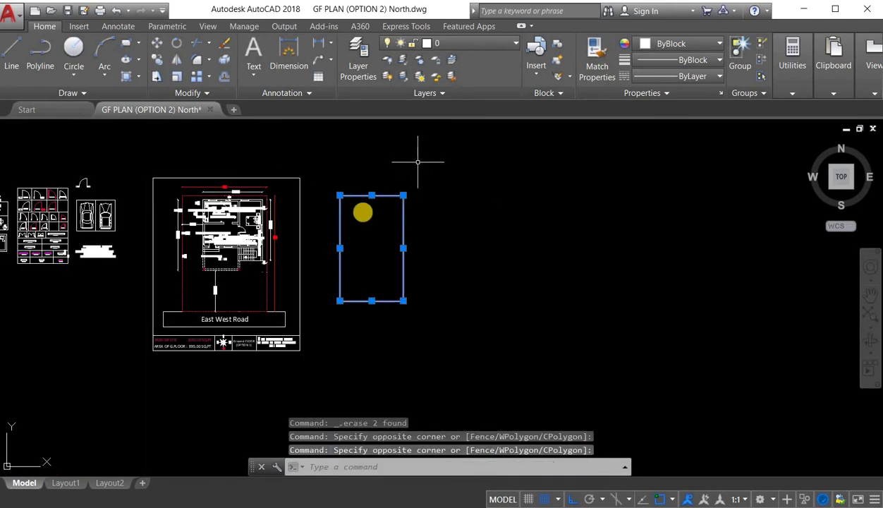
scroll(338, 192, up, 4)
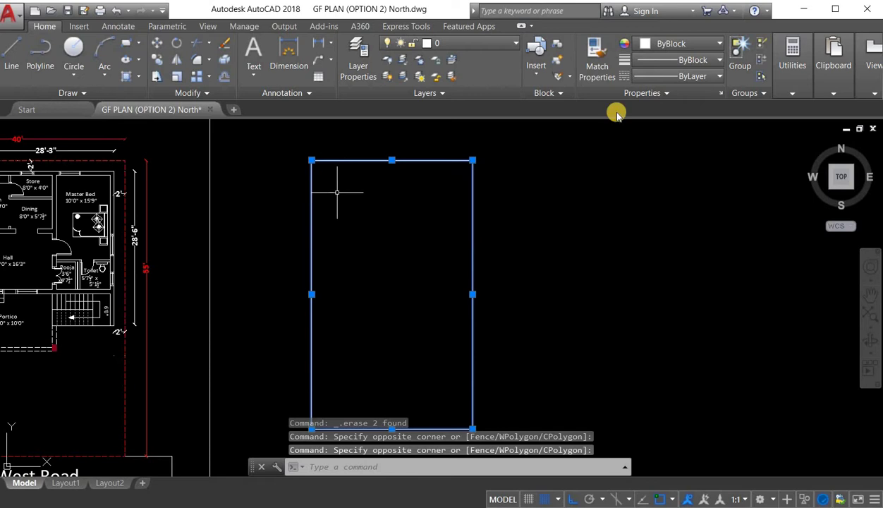
click(698, 47)
click(682, 125)
key(Escape)
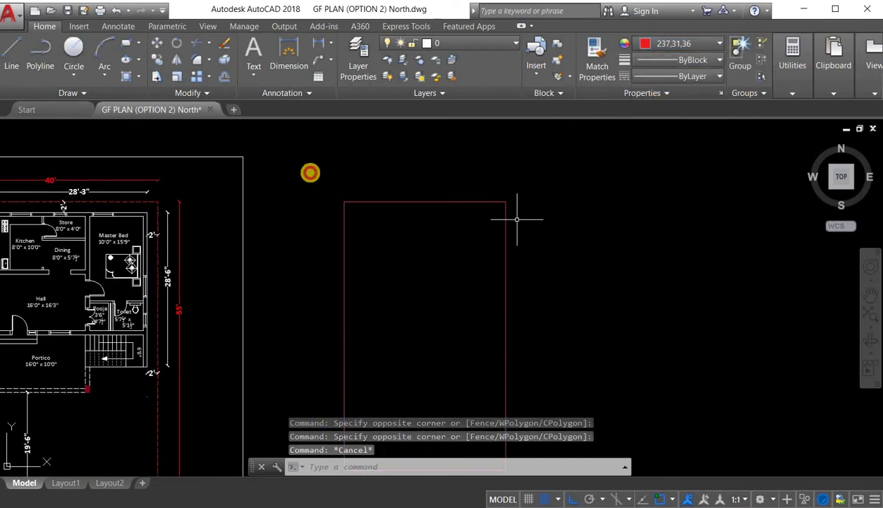
Step: Set the linetype of the red rectangle's four sides to the dashed ACAD_ISO02W100
click(536, 218)
click(308, 171)
scroll(421, 179, down, 2)
click(414, 281)
click(356, 398)
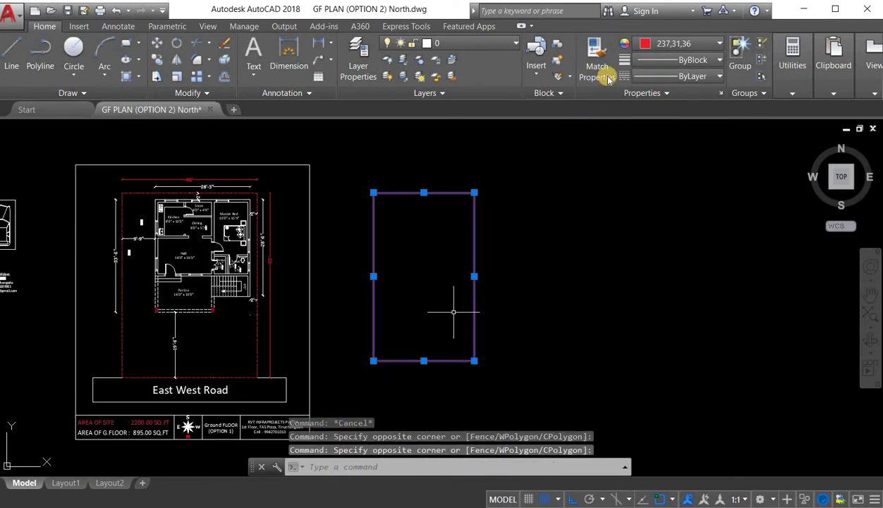
click(677, 76)
click(660, 131)
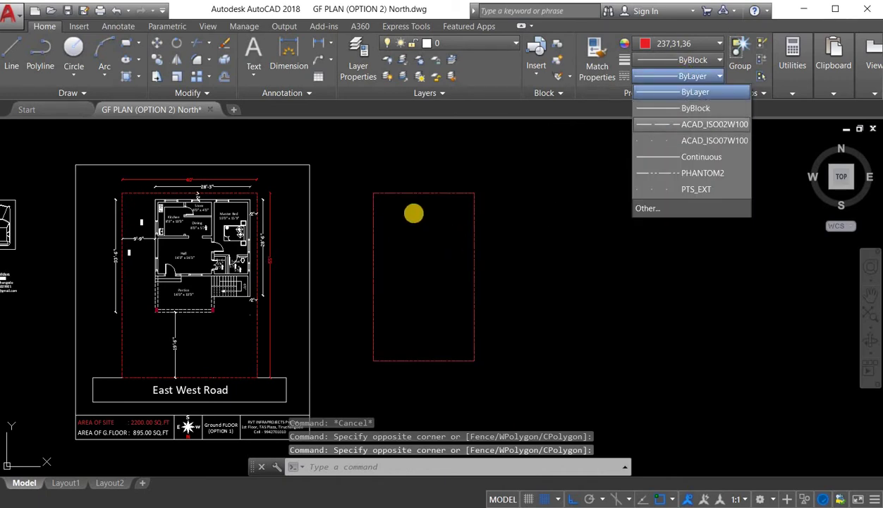
key(Escape)
Step: Draw a line from the rectangle's northeast corner 2' down the east side, continuing 2' west into the rectangle
scroll(329, 228, up, 1)
middle_drag(282, 178, 264, 214)
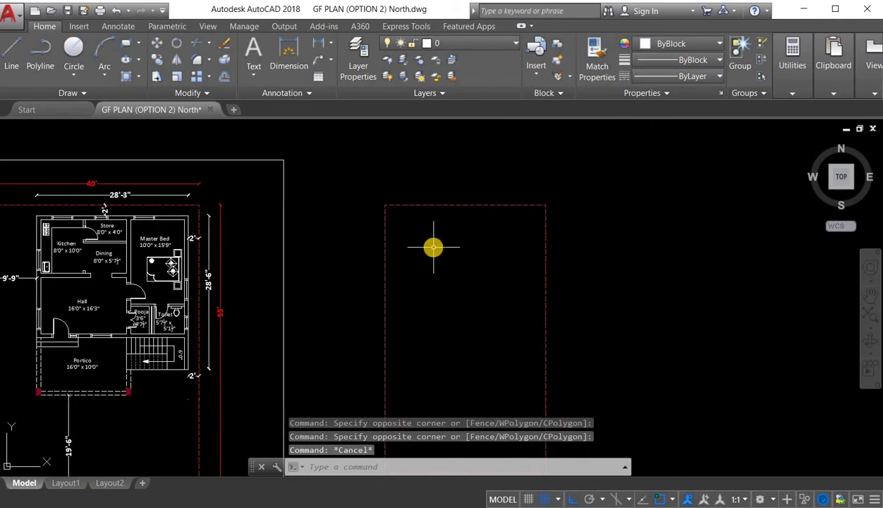
text(l)
key(Return)
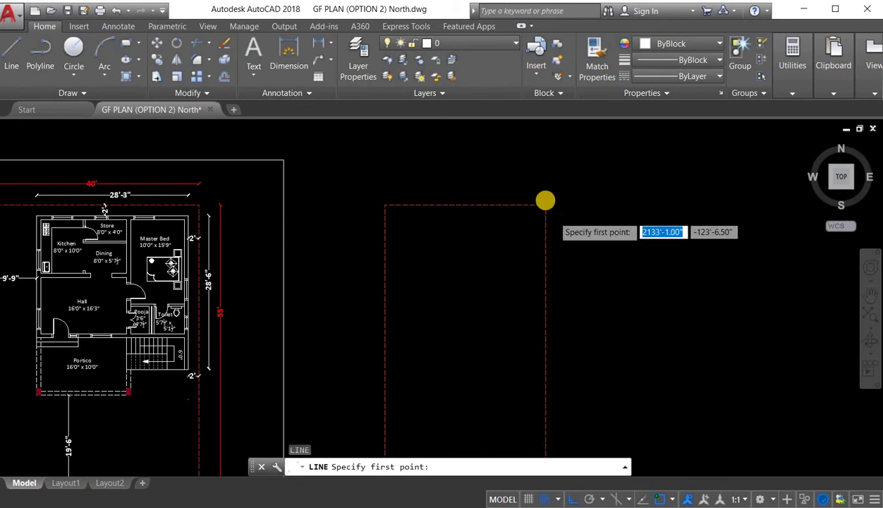
scroll(539, 201, up, 2)
click(542, 197)
text(2)
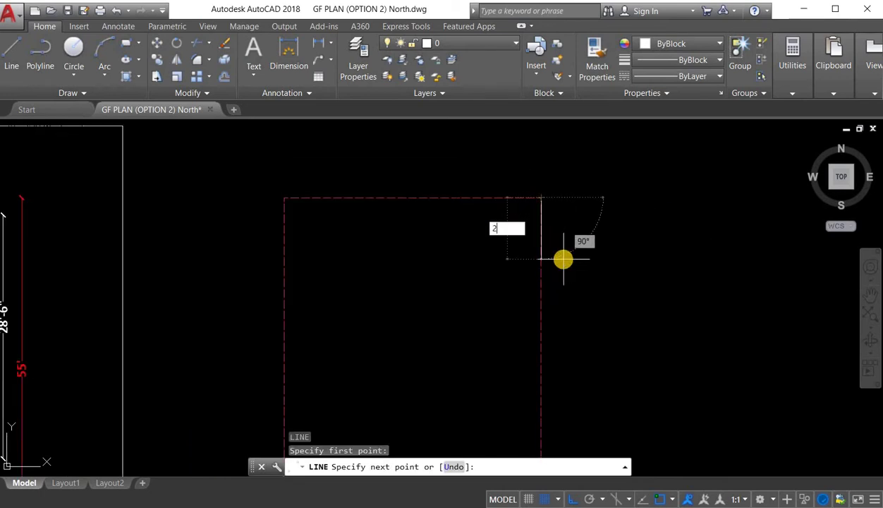
text(')
key(Return)
text(2)
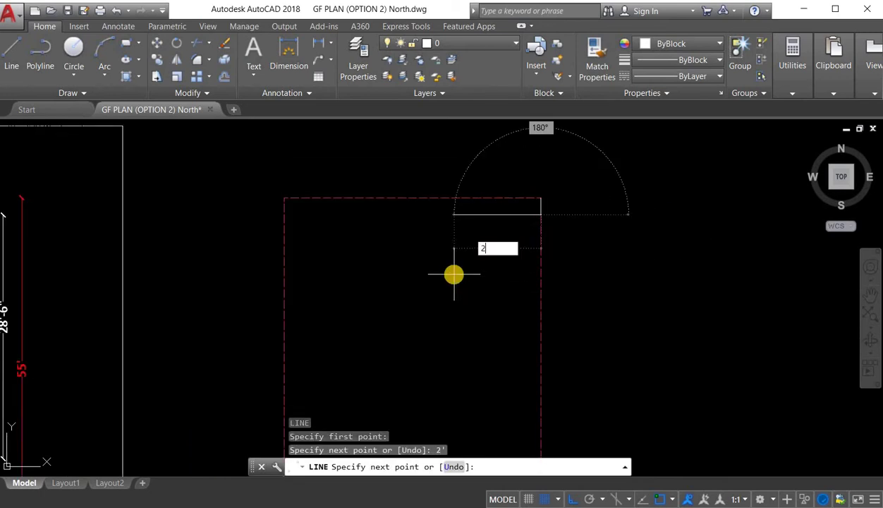
text(')
key(Return)
key(Escape)
Step: Erase the 2' vertical line lying on the rectangle's east side
scroll(543, 206, up, 3)
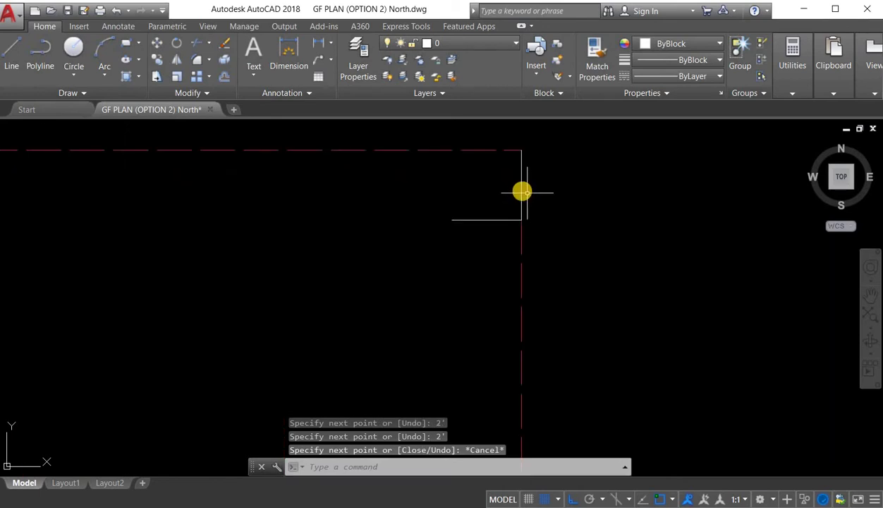
click(521, 190)
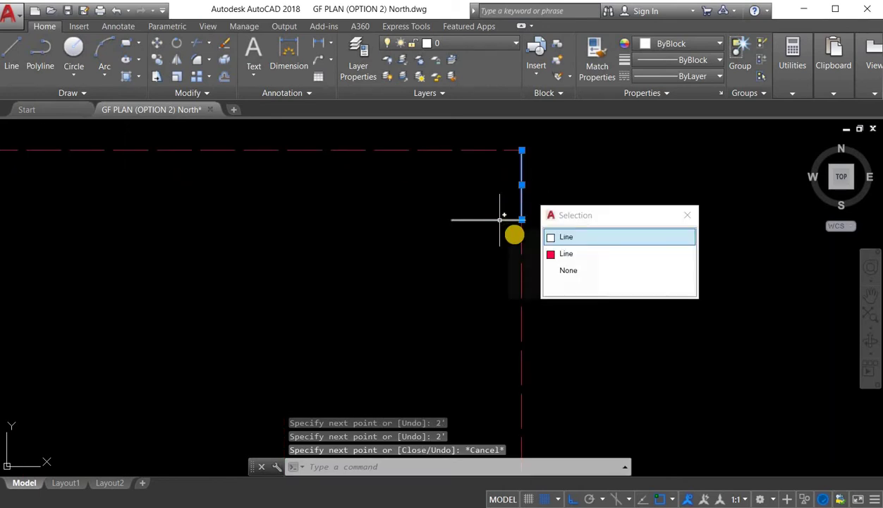
key(Delete)
Step: Copy the compass symbol from the existing plan's title block to just below the dashed rectangle, with Ortho off for placement
scroll(515, 237, down, 3)
scroll(515, 237, down, 5)
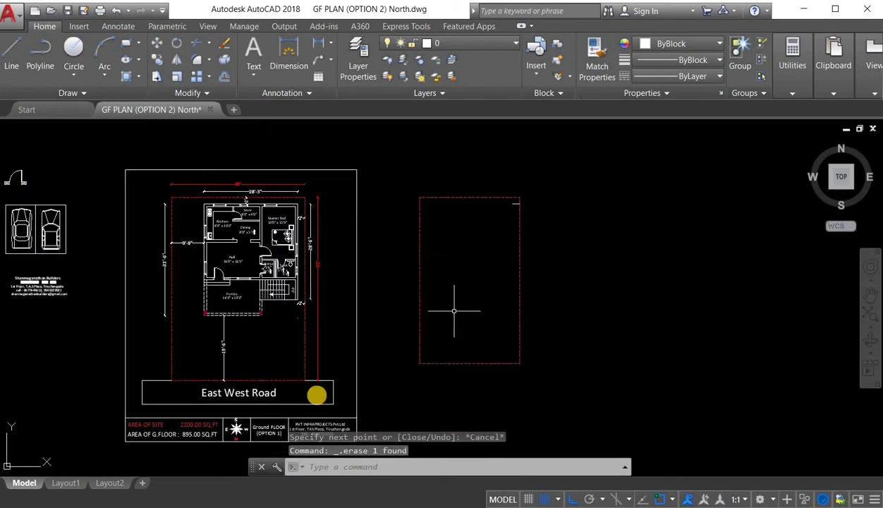
middle_drag(330, 372, 370, 251)
scroll(286, 286, up, 3)
click(347, 317)
click(337, 317)
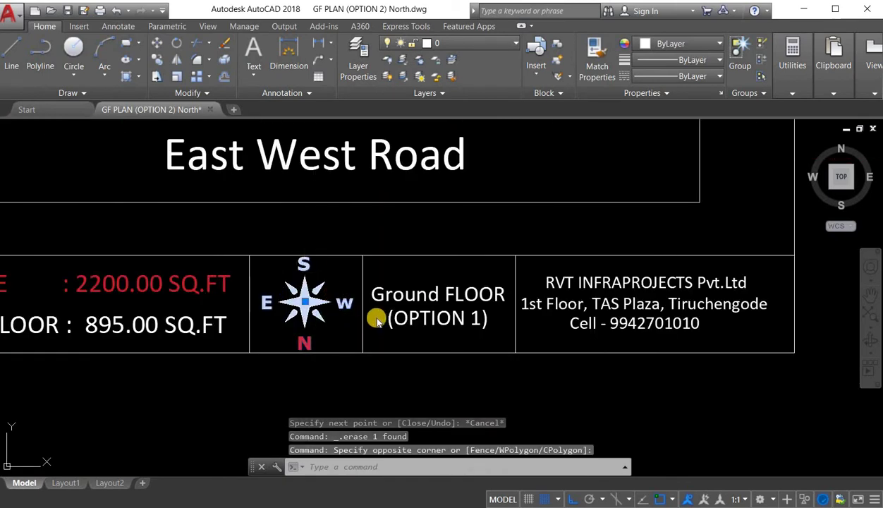
right_click(317, 297)
click(365, 338)
click(329, 288)
scroll(261, 298, down, 4)
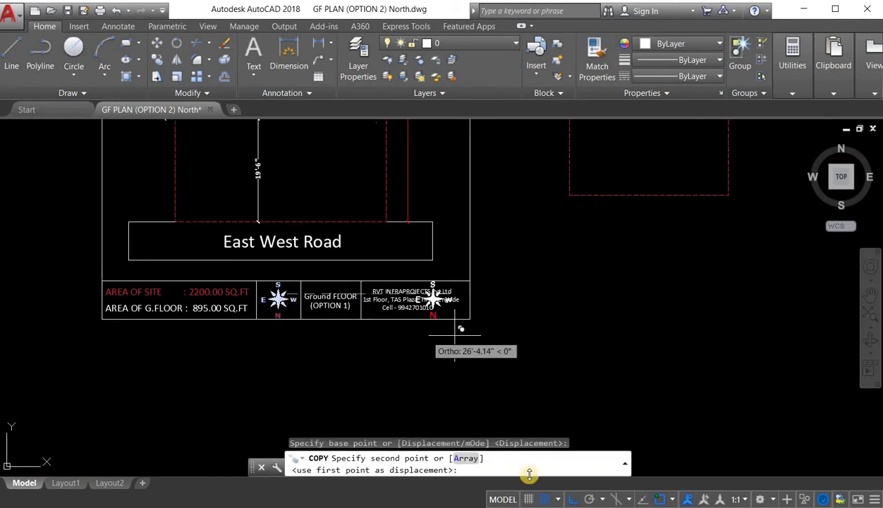
click(575, 499)
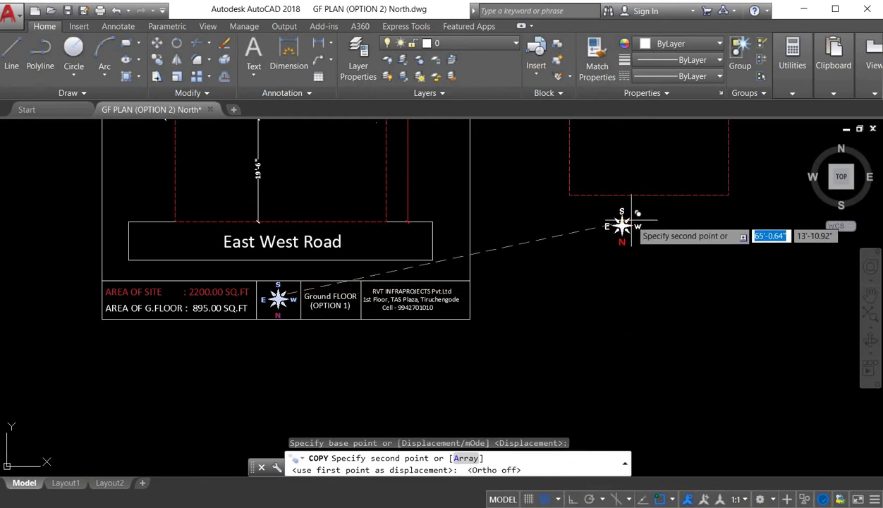
click(574, 500)
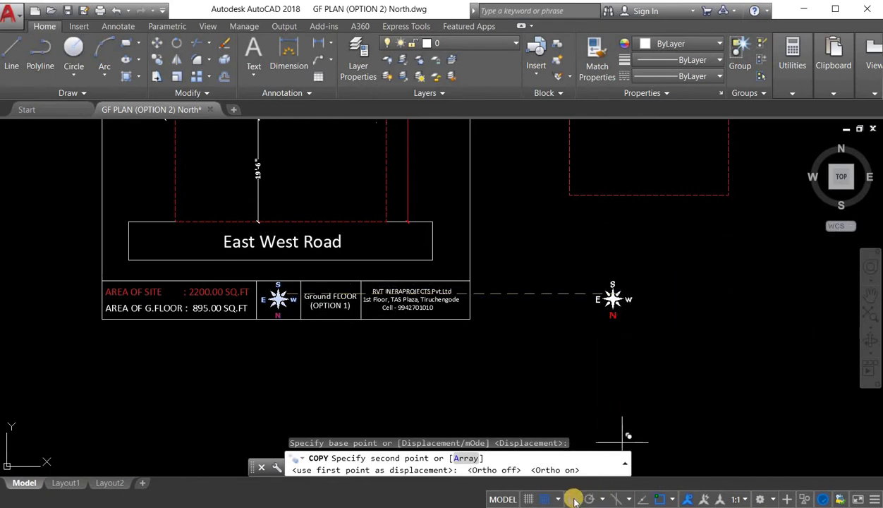
key(F8)
scroll(631, 226, up, 2)
key(Escape)
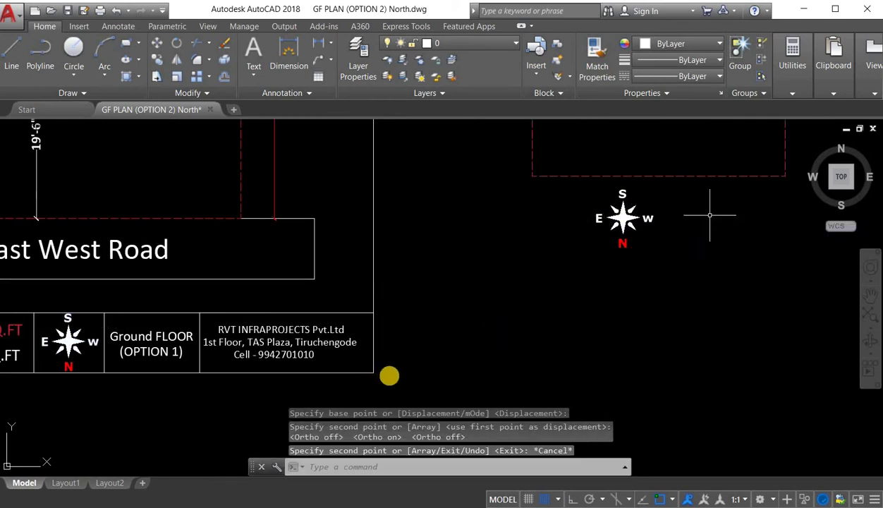
Step: Draw a vertical line between the rectangle's north side and the west end of the short 2' line
scroll(389, 376, down, 4)
scroll(401, 335, up, 3)
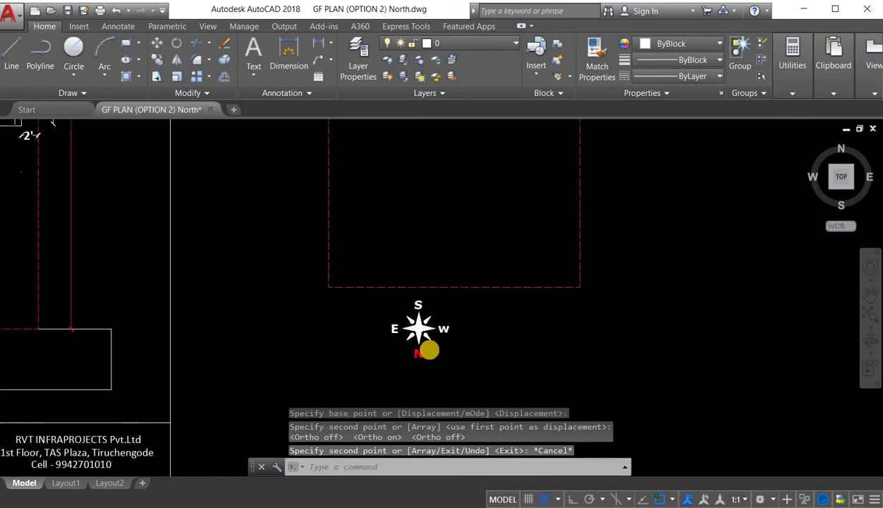
scroll(428, 350, down, 1)
mouse_move(429, 297)
middle_down()
mouse_move(496, 210)
mouse_move(511, 165)
middle_up()
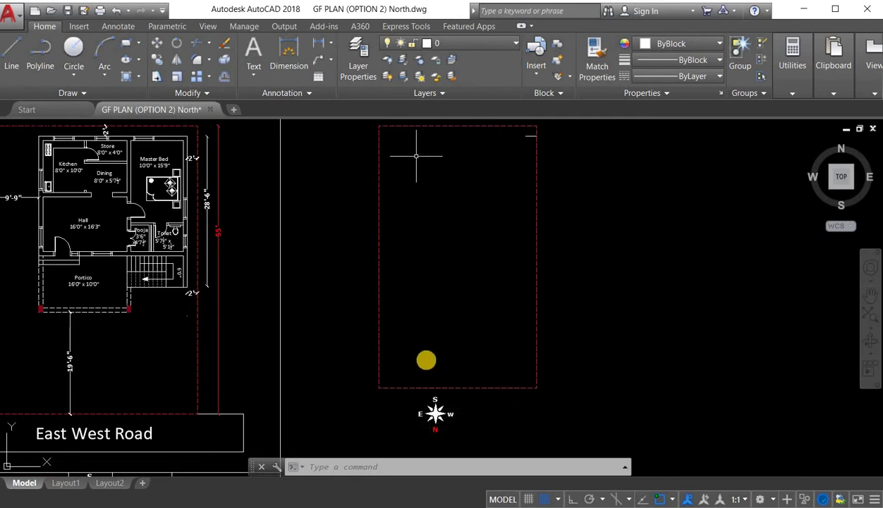
scroll(524, 143, up, 2)
scroll(523, 144, down, 2)
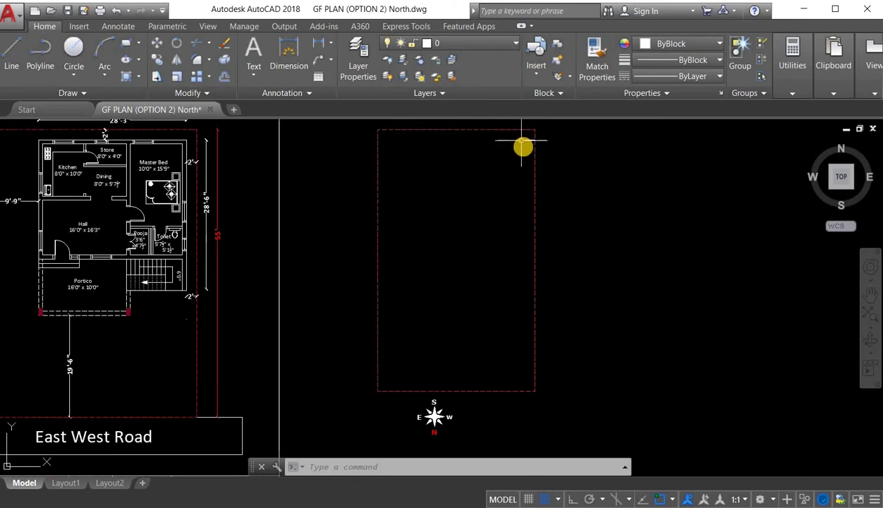
scroll(524, 145, up, 2)
scroll(524, 144, up, 2)
middle_drag(523, 142, 527, 237)
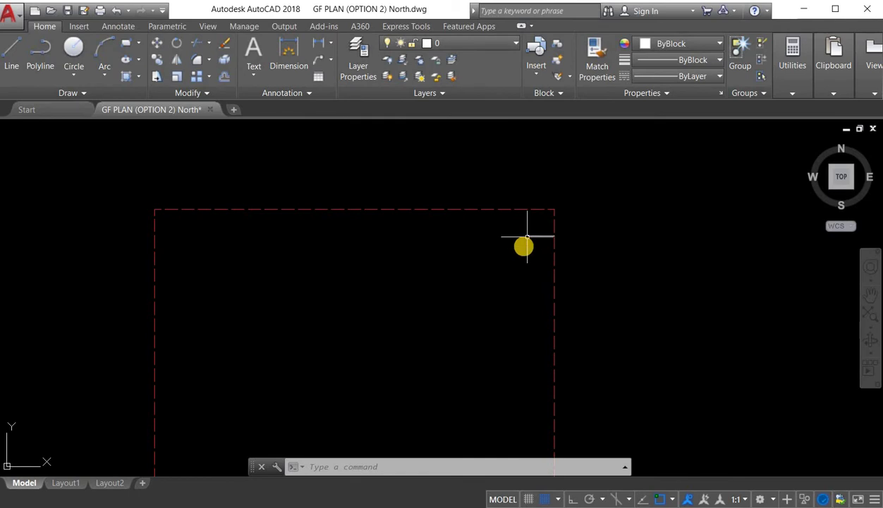
text(l)
key(Return)
click(526, 209)
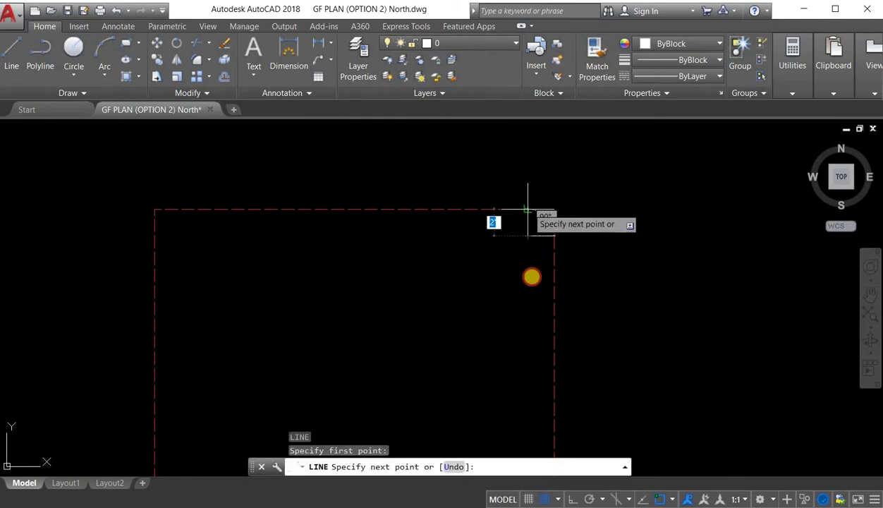
click(527, 210)
key(Escape)
Step: With Ortho on, draw a line from the inner setback corner 22.25' west, continuing 39' south
text(l)
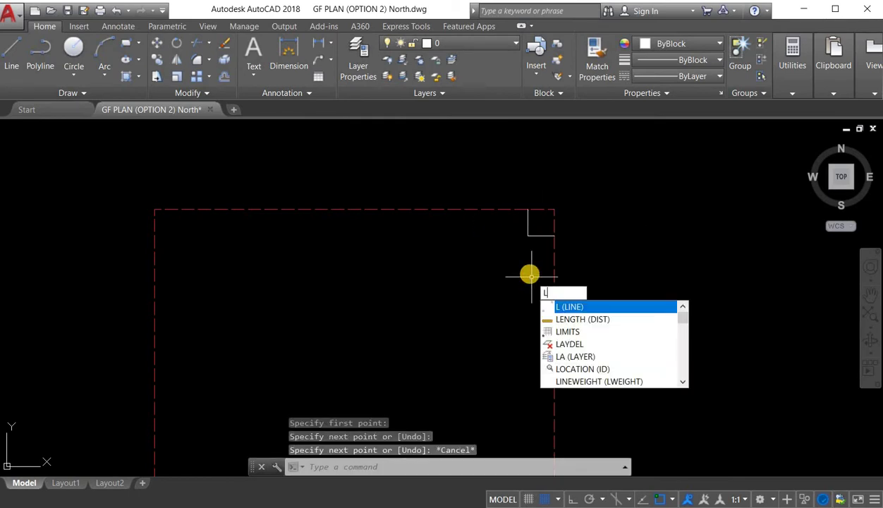
key(Return)
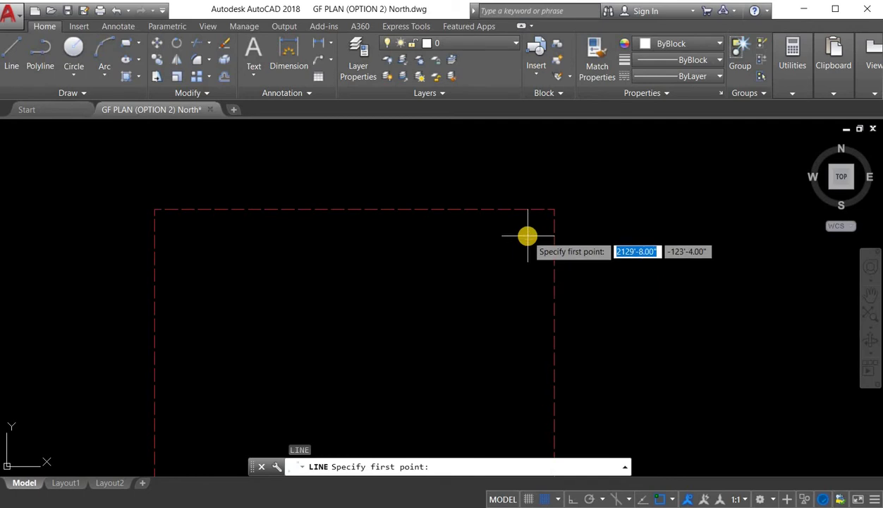
click(528, 235)
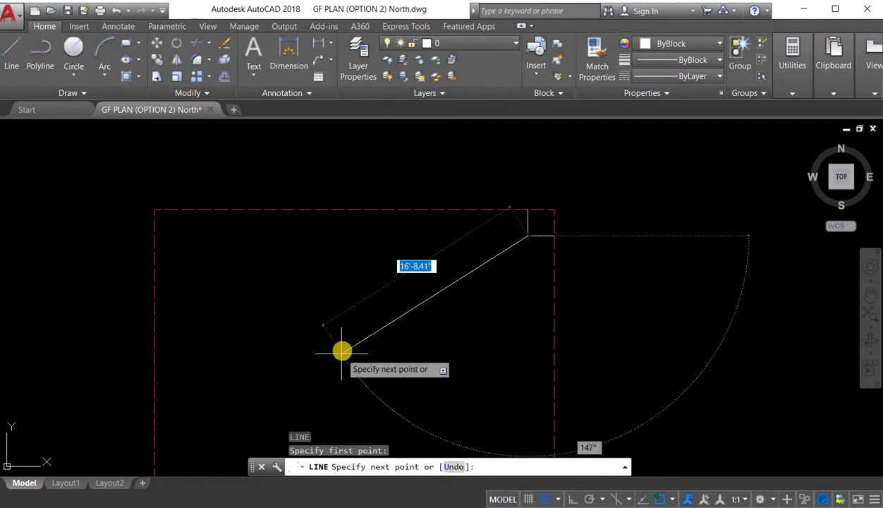
key(F8)
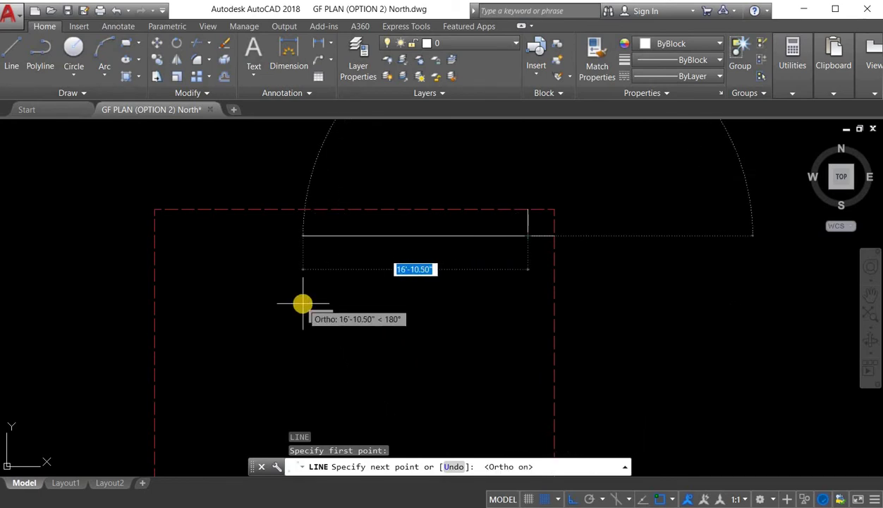
text(2)
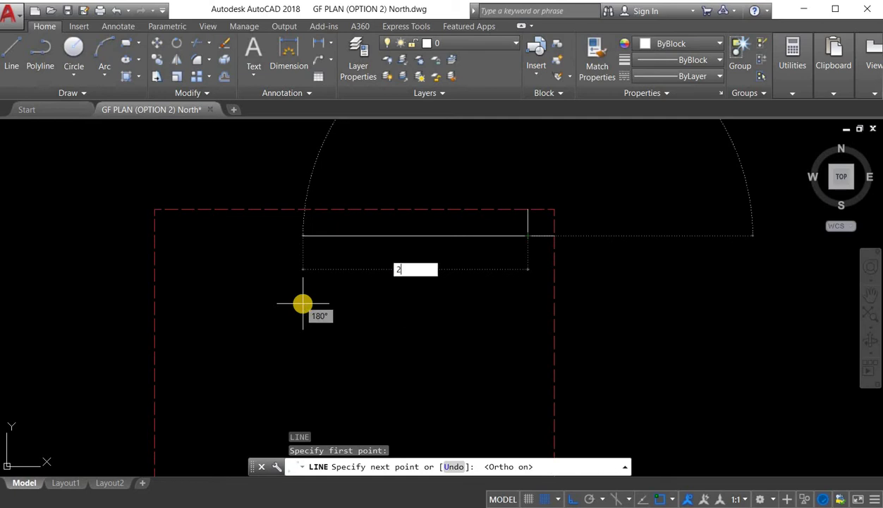
text(2.25)
key(Return)
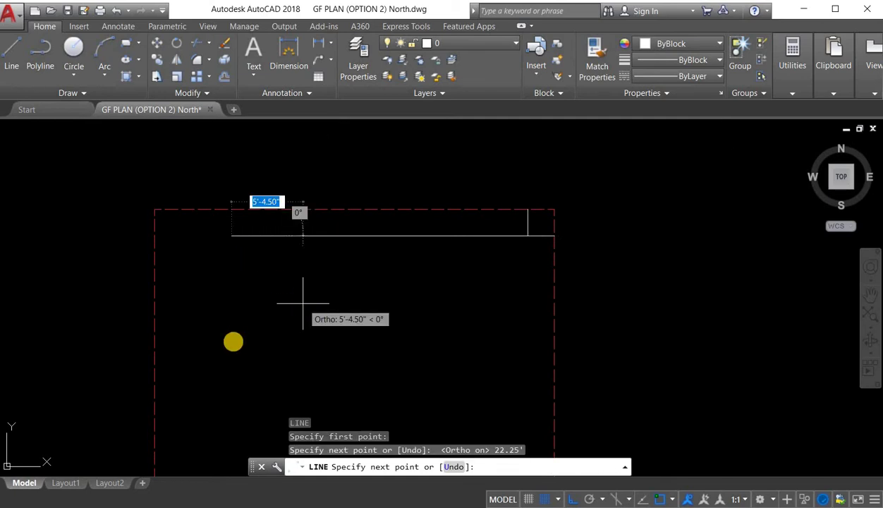
scroll(248, 336, down, 3)
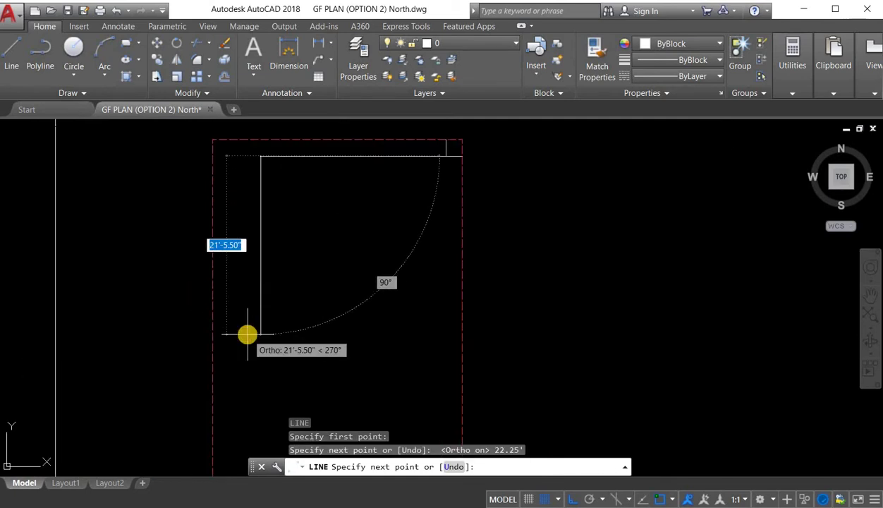
text(39)
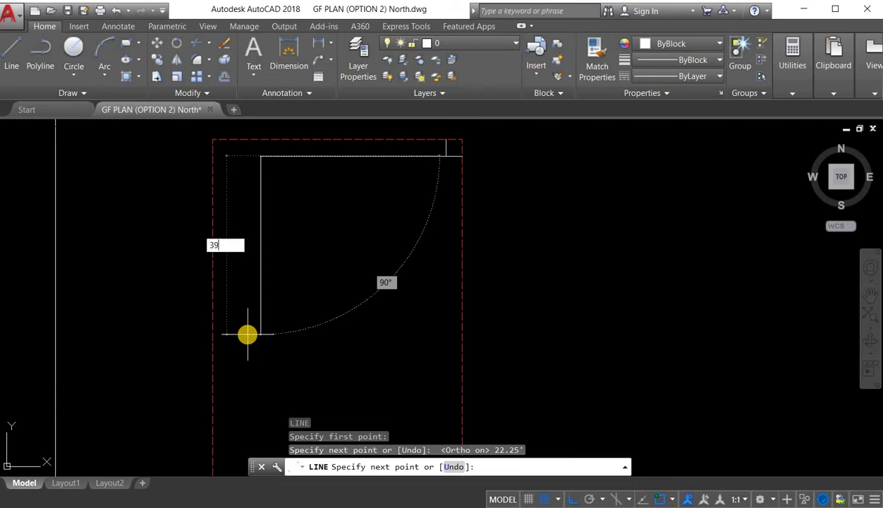
key(Return)
key(Escape)
Step: Draw a line 17.5' east from the south end of the west wall line
scroll(409, 305, down, 4)
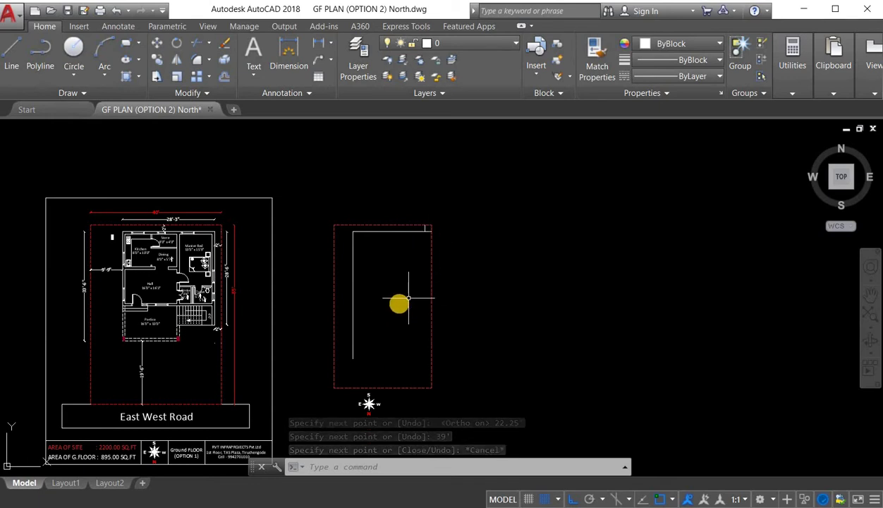
scroll(395, 283, up, 6)
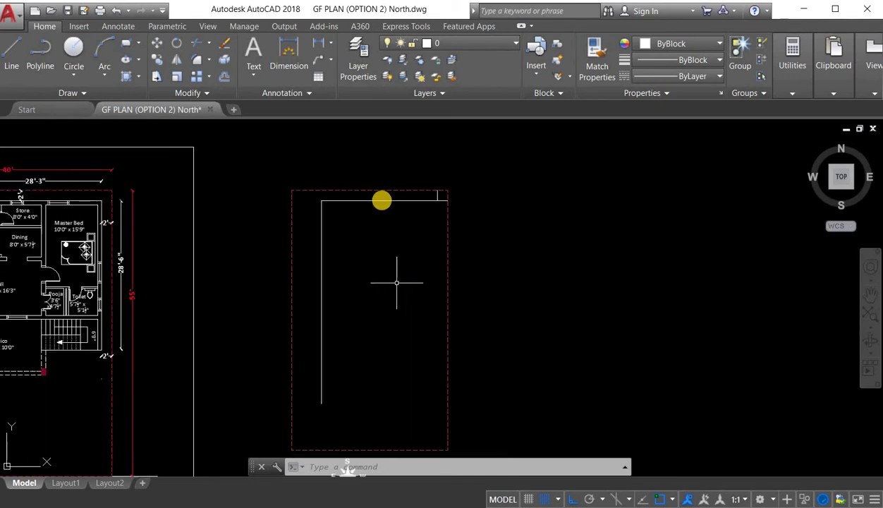
scroll(414, 248, down, 2)
text(l)
key(Return)
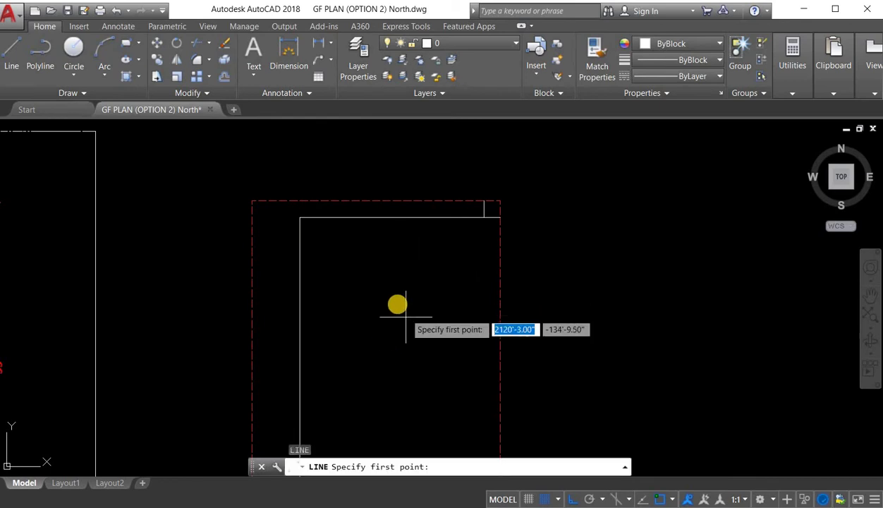
middle_drag(382, 351, 402, 266)
middle_drag(344, 392, 344, 325)
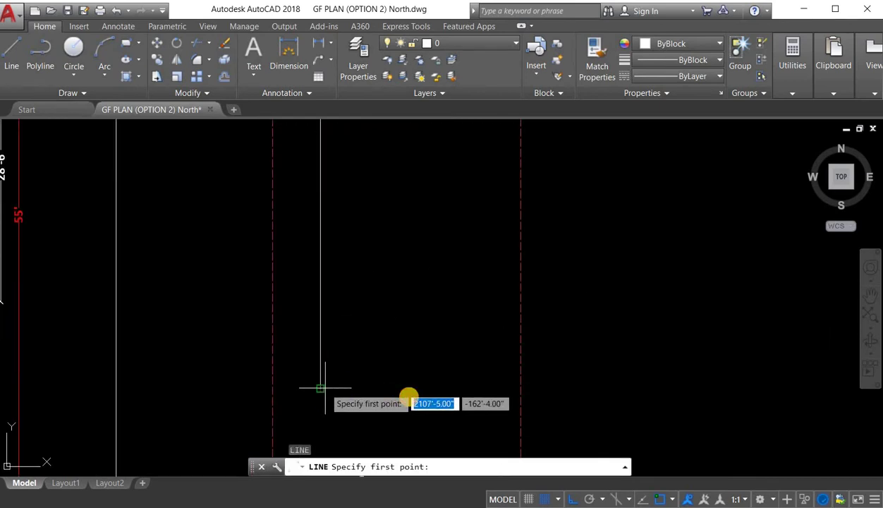
click(321, 388)
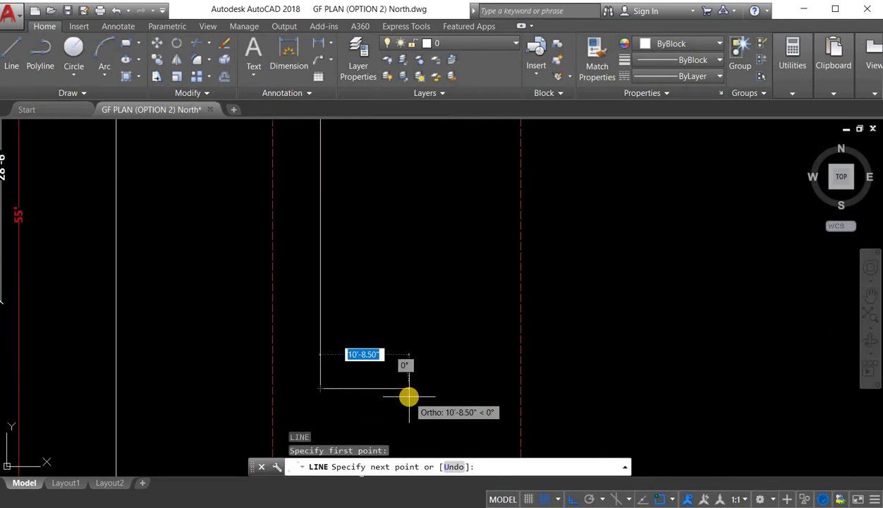
text(17.)
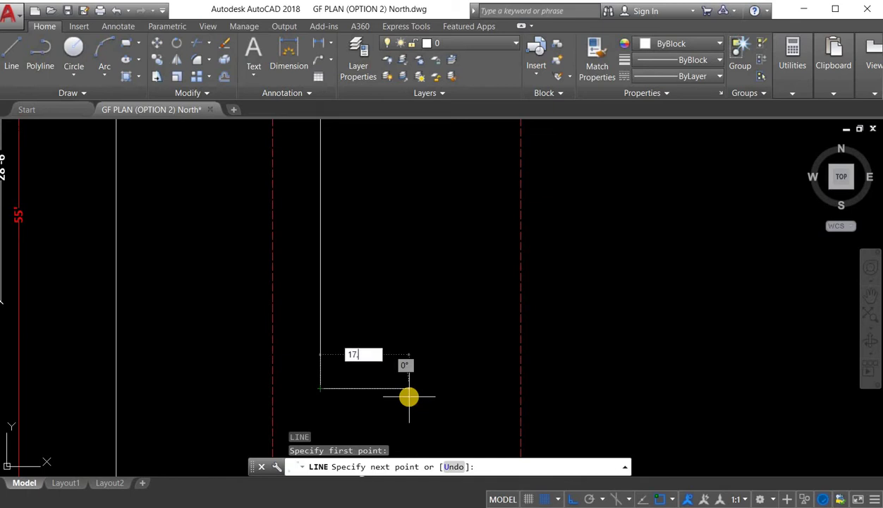
text(5')
key(Return)
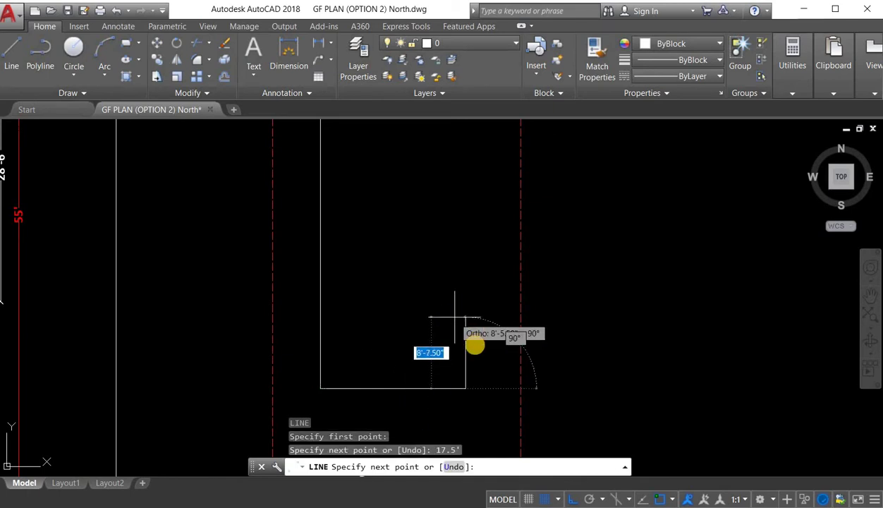
Step: Continue the outline 4.75' north and 4.75' east, finishing with the east wall line up past the north wall line
text(4)
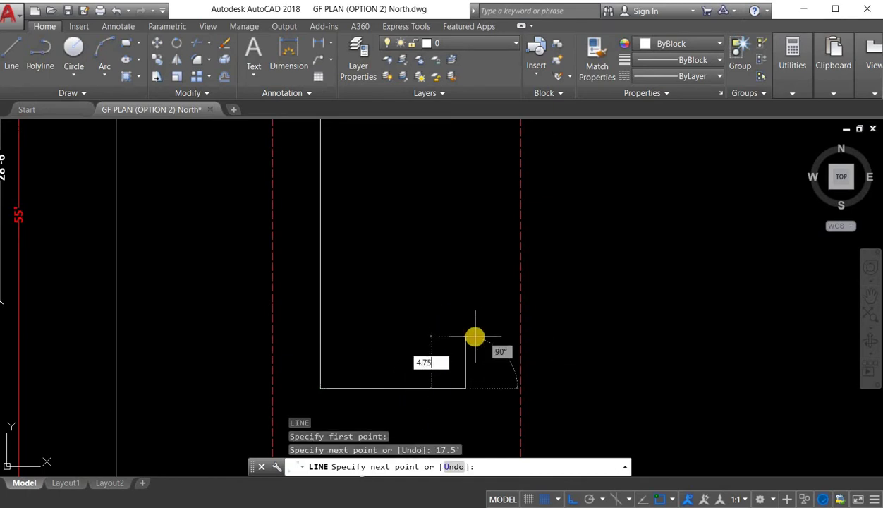
text(.75)
key(Return)
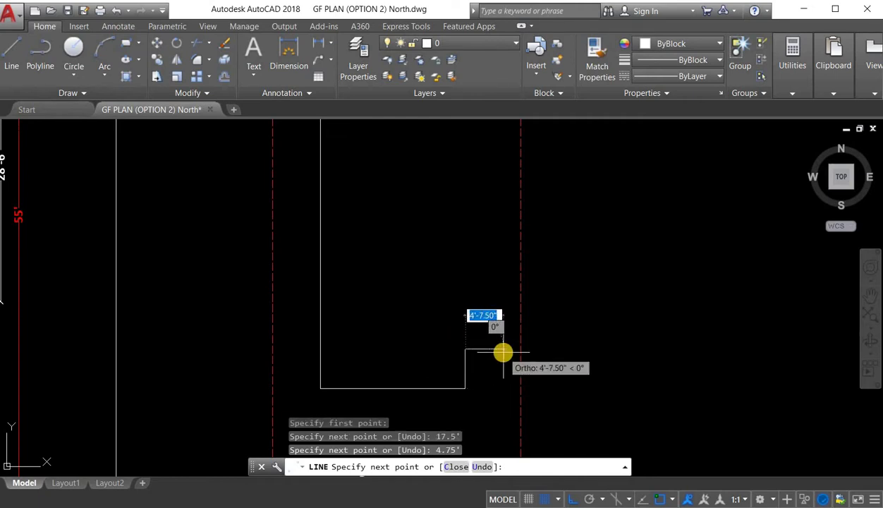
text(4.75)
key(Return)
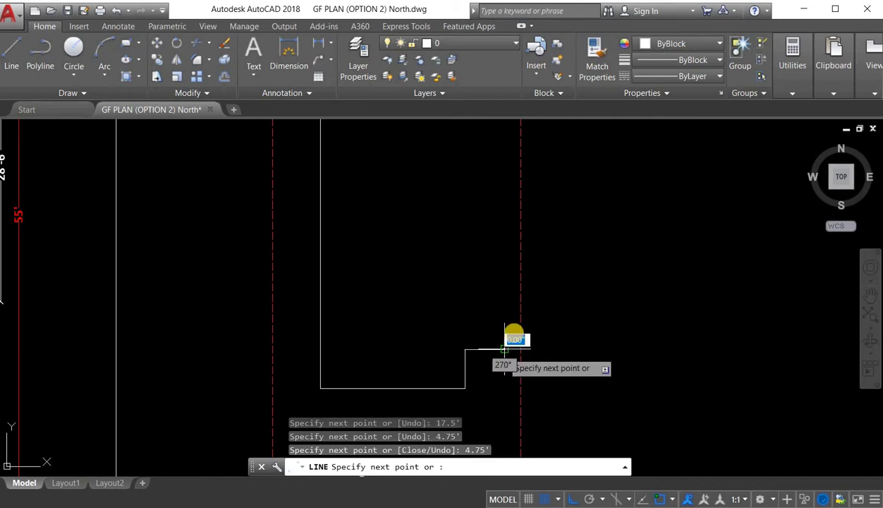
scroll(513, 205, down, 3)
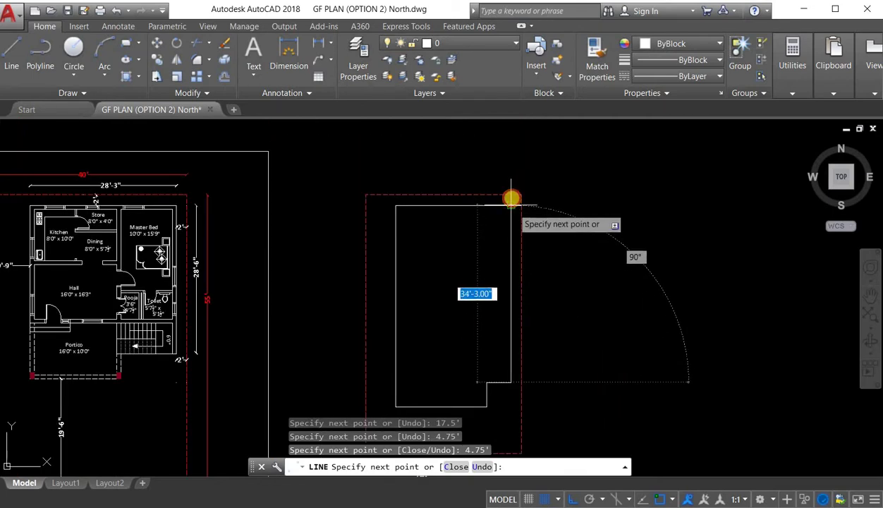
click(511, 199)
key(Escape)
Step: Erase the two leftover setback construction lines at the outline's northeast corner
scroll(512, 198, up, 4)
click(514, 196)
click(501, 195)
click(521, 213)
click(515, 238)
key(Delete)
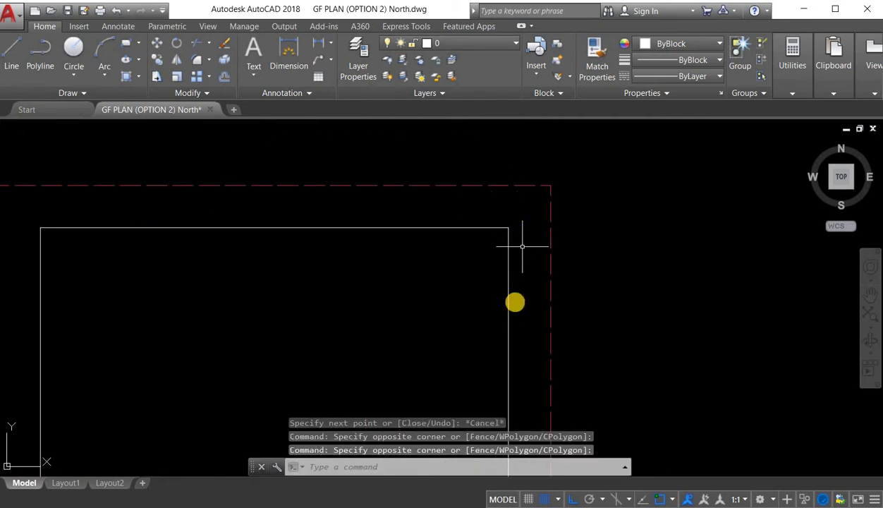
Step: Measure the length of the outline's east wall line from its north end to its south end
scroll(523, 278, down, 3)
text(F)
key(Escape)
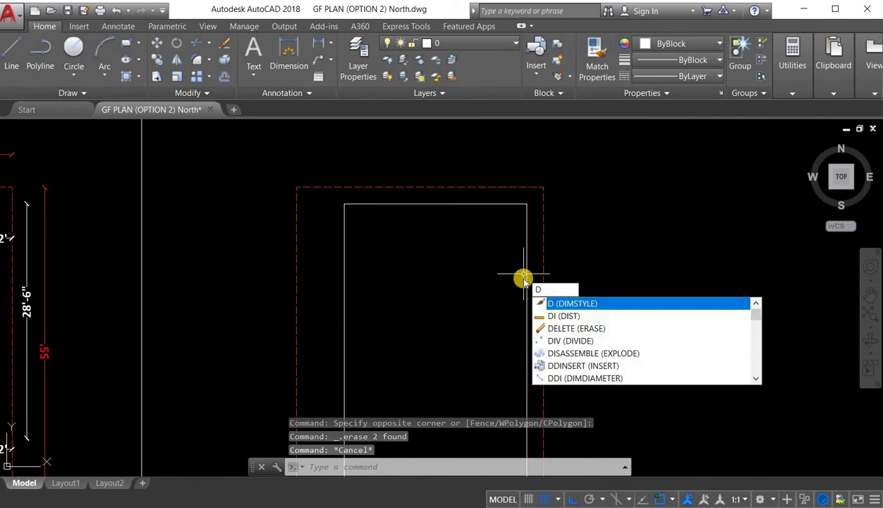
text(I)
key(Return)
click(527, 205)
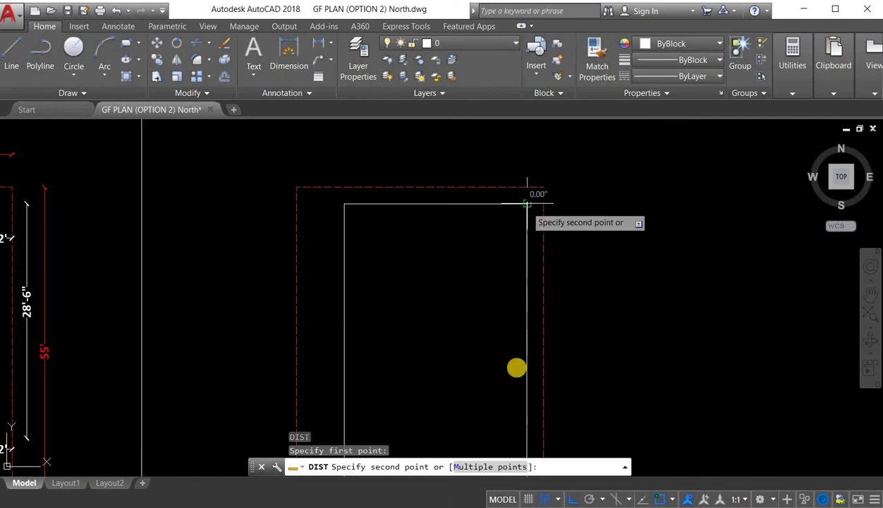
scroll(518, 374, down, 2)
scroll(518, 383, up, 2)
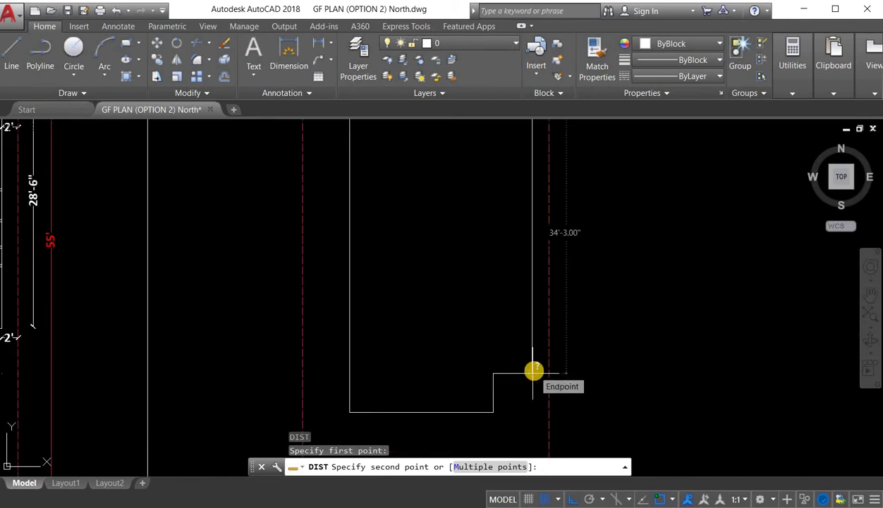
key(Escape)
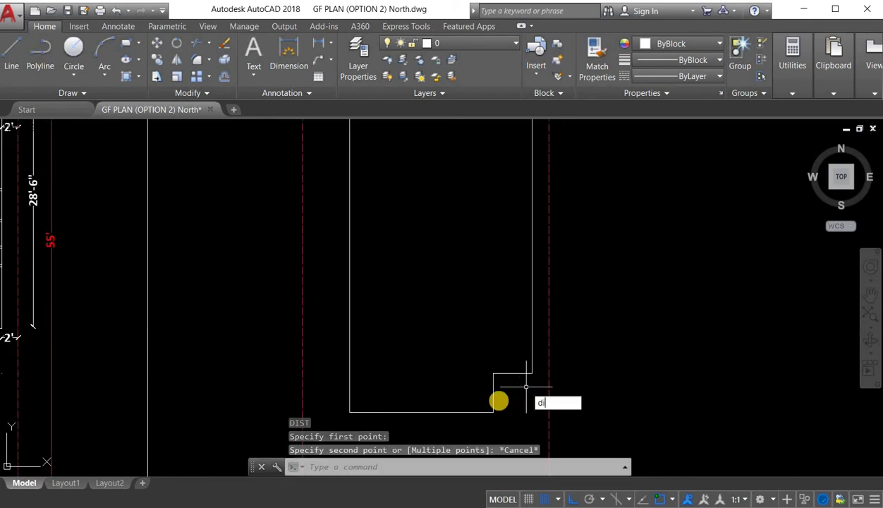
Step: Measure the short vertical side of the notch at the outline's southeast corner
text(di)
key(Return)
click(493, 373)
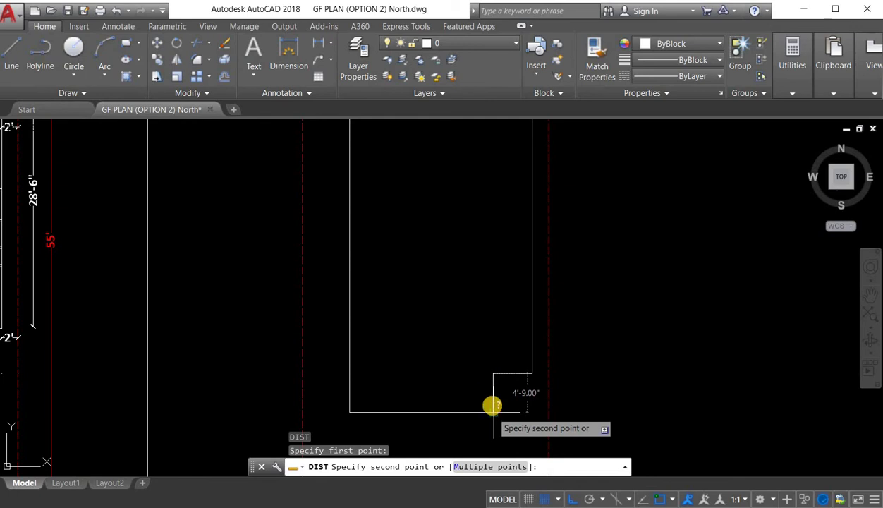
key(Escape)
Step: Offset the east, north and west wall lines 9" inward
scroll(492, 330, down, 3)
scroll(492, 330, up, 3)
text(o)
key(Return)
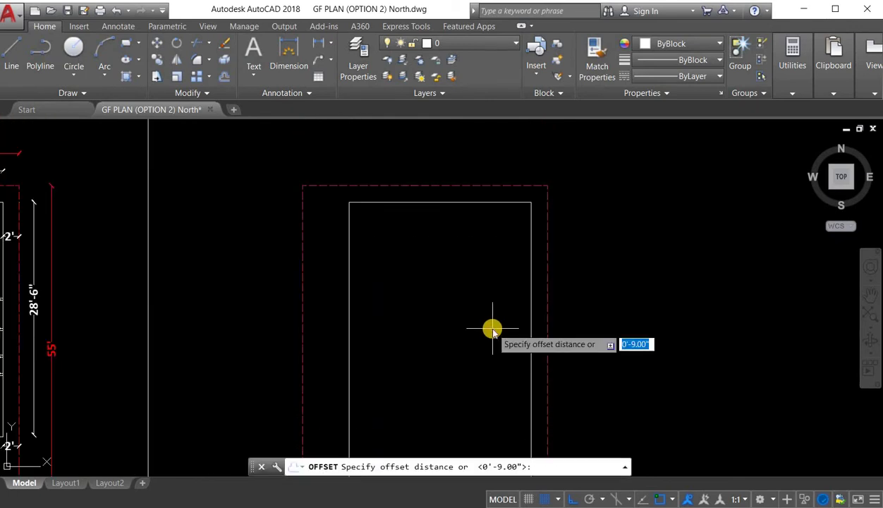
text(9)
key(Return)
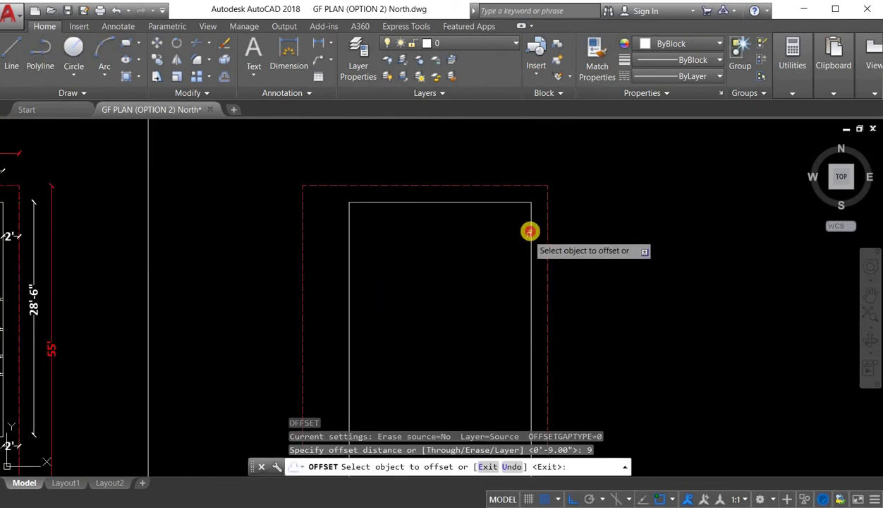
click(530, 231)
click(508, 208)
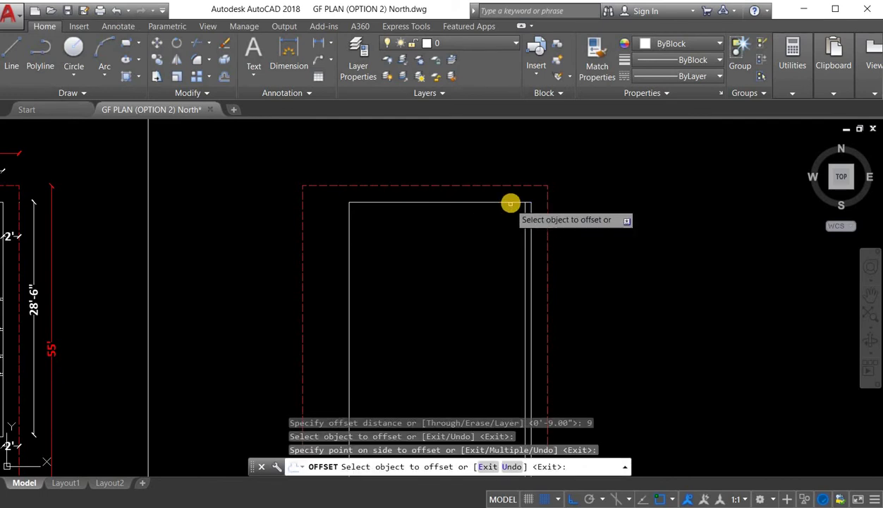
click(351, 240)
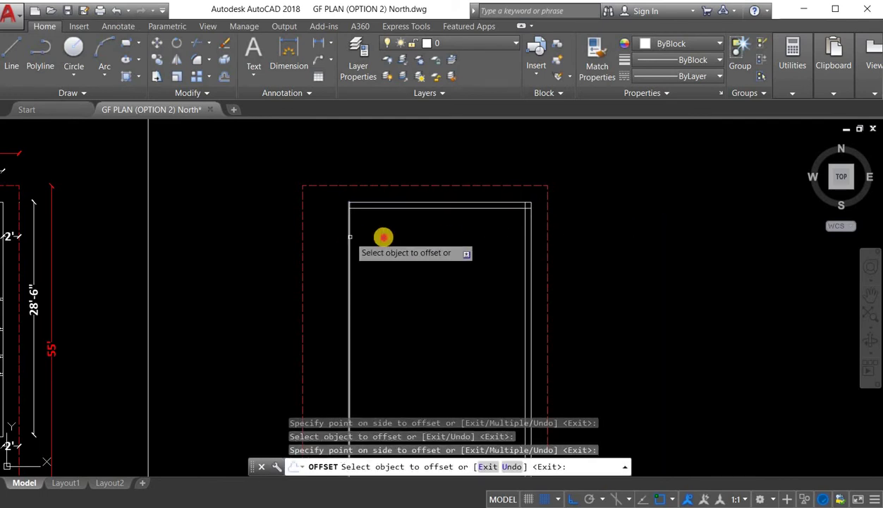
click(383, 237)
scroll(431, 240, down, 5)
scroll(449, 274, up, 5)
key(Escape)
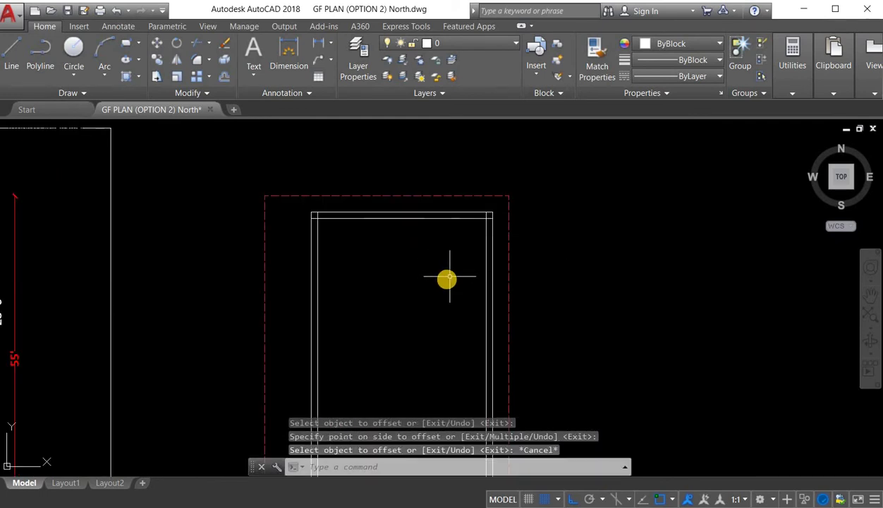
Step: Trim the overlapping ends of the inner wall lines at the northeast and northwest corners
text(tr)
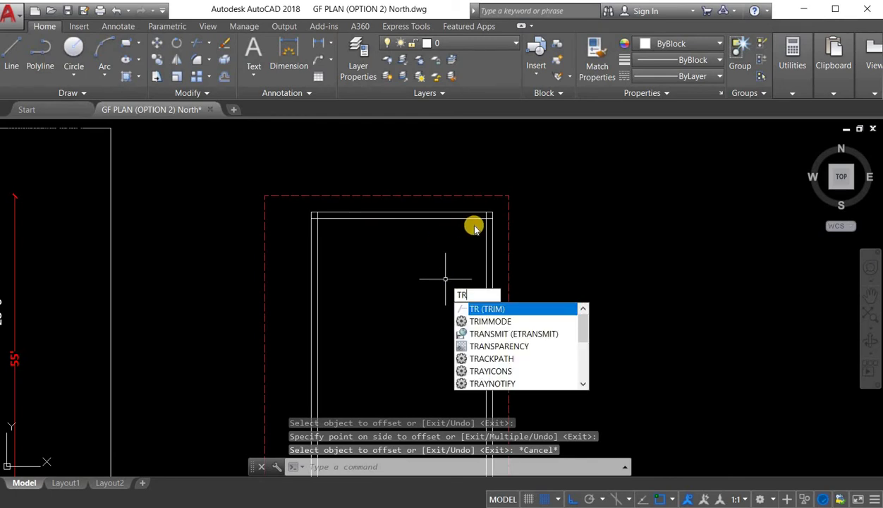
key(Return)
key(Return)
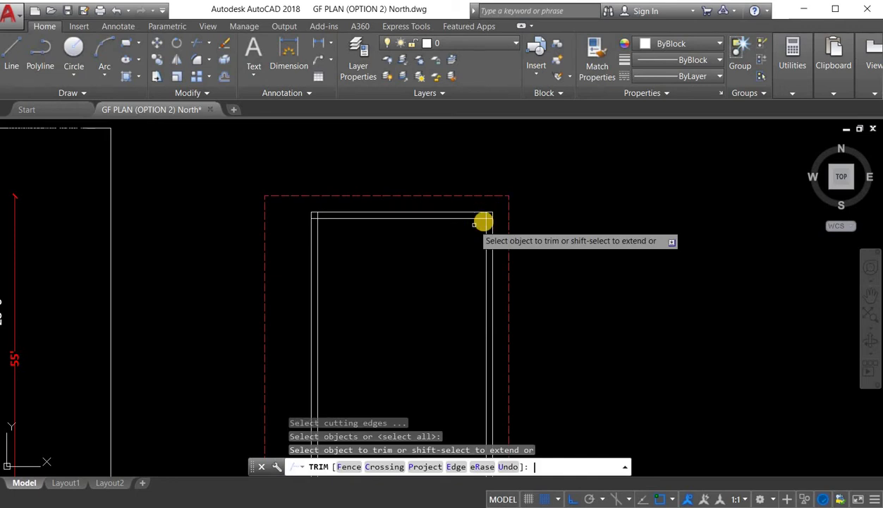
scroll(487, 219, up, 6)
click(441, 261)
click(434, 278)
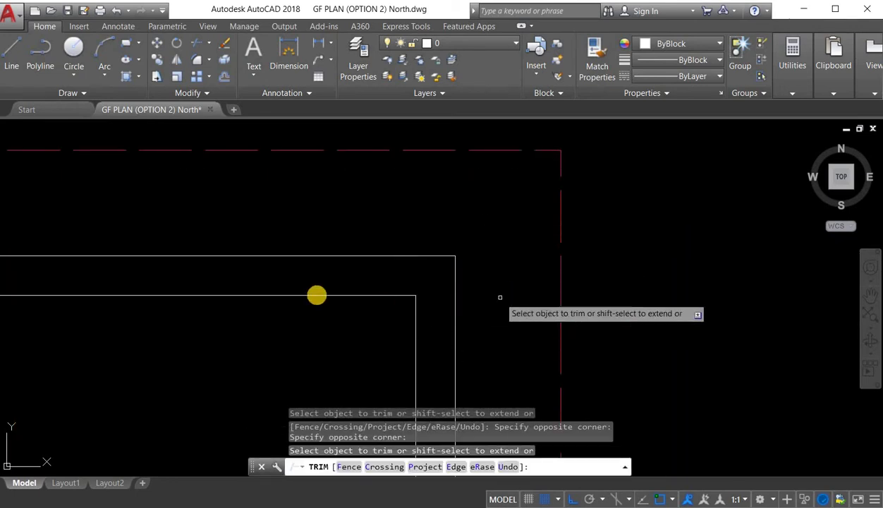
scroll(502, 297, down, 4)
scroll(320, 297, up, 4)
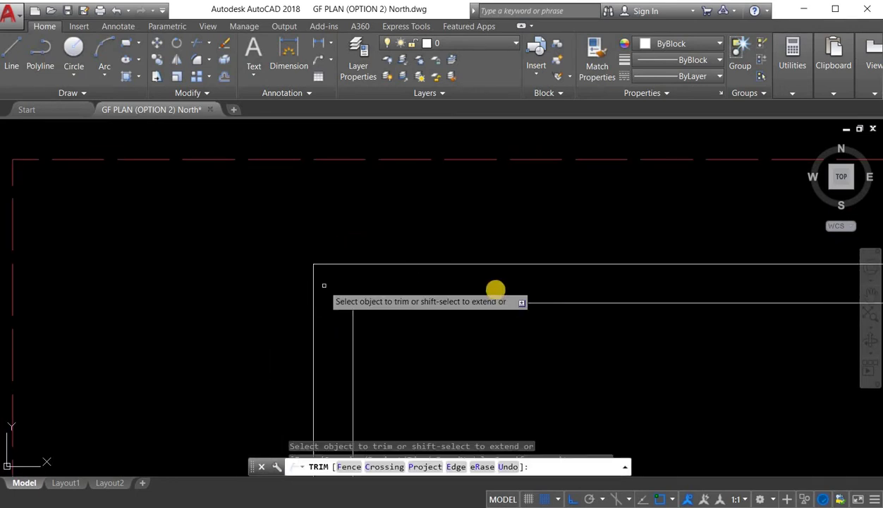
key(Escape)
Step: Copy the inner east wall line 10' west to start a vertical partition wall
scroll(452, 253, down, 3)
scroll(453, 251, up, 3)
scroll(487, 233, down, 3)
scroll(494, 232, up, 2)
click(456, 300)
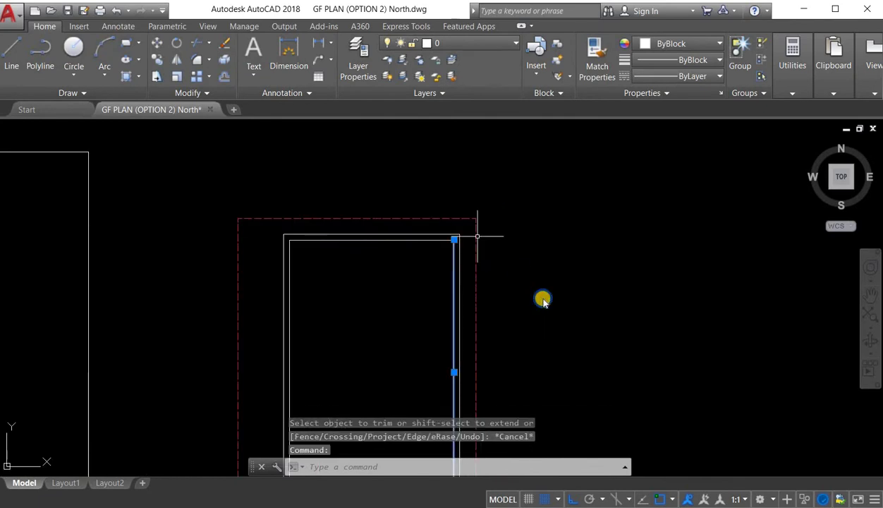
right_click(504, 220)
click(565, 318)
click(585, 291)
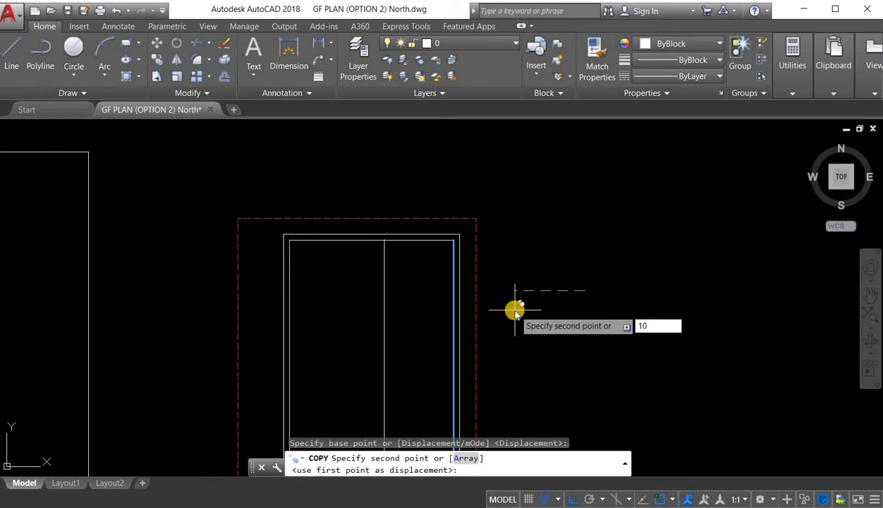
key(Return)
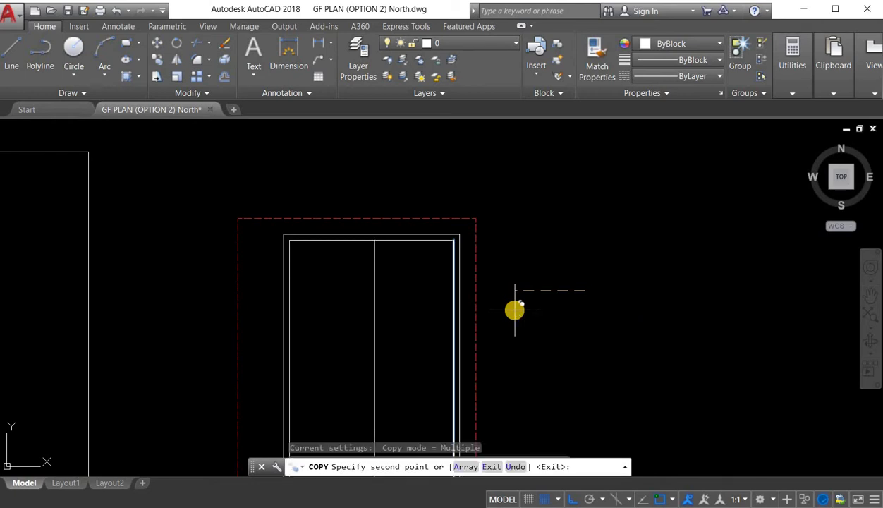
key(Escape)
Step: Copy the partition line 9" west to give the partition wall its thickness
scroll(423, 268, up, 4)
click(422, 276)
right_click(502, 325)
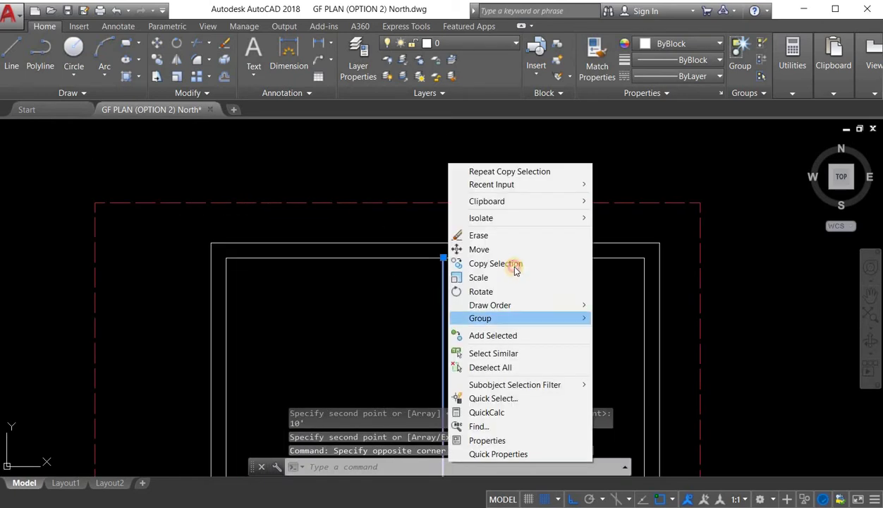
click(517, 261)
click(489, 322)
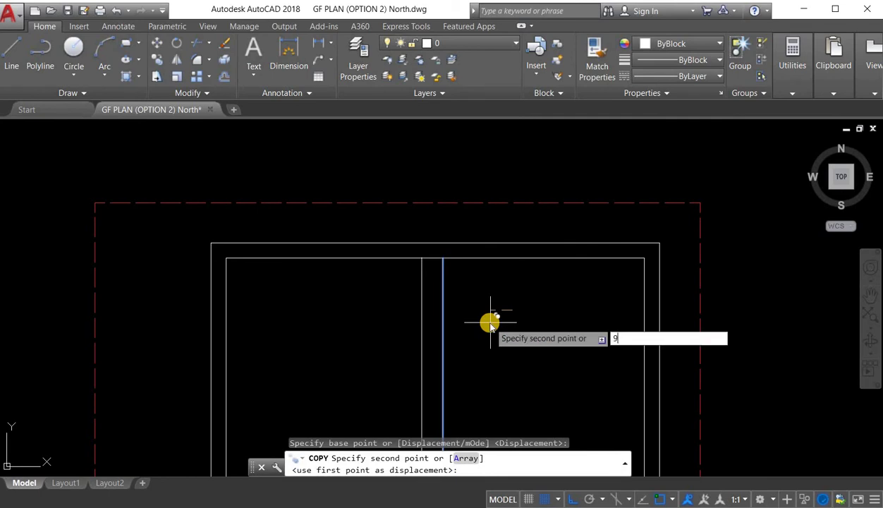
text(9)
key(Return)
key(Escape)
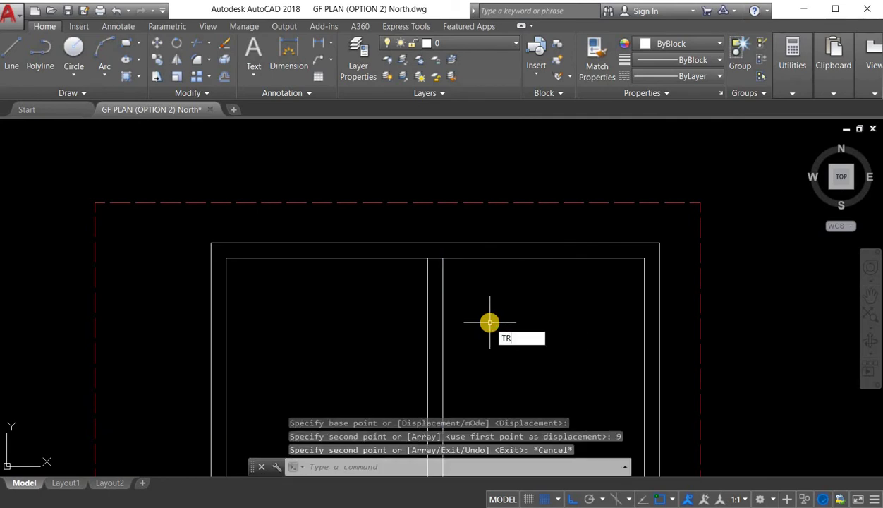
Step: Trim the inner north wall line between the two partition lines
key(Return)
key(Return)
scroll(440, 246, up, 1)
click(430, 260)
click(431, 283)
scroll(438, 239, down, 3)
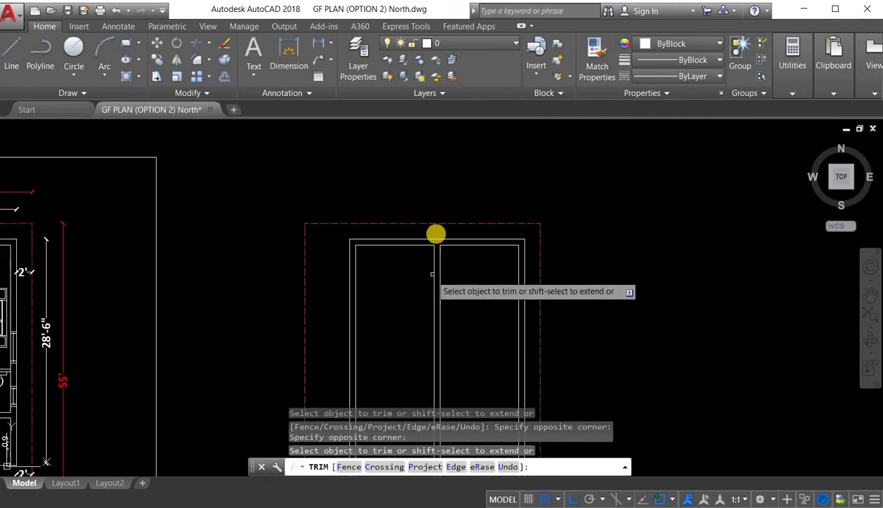
scroll(436, 268, up, 2)
key(Escape)
Step: Copy both segments of the inner north wall line south to start a horizontal partition across the plan
click(422, 232)
click(478, 233)
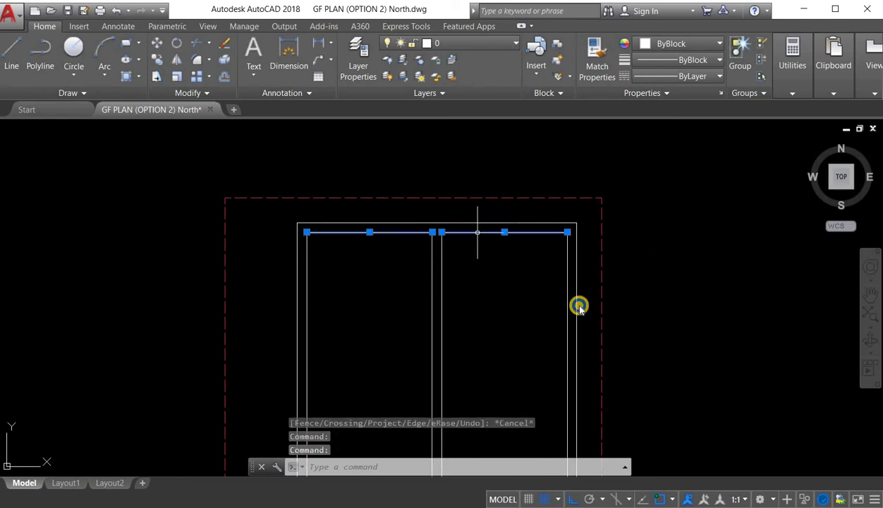
right_click(573, 296)
click(563, 286)
click(508, 304)
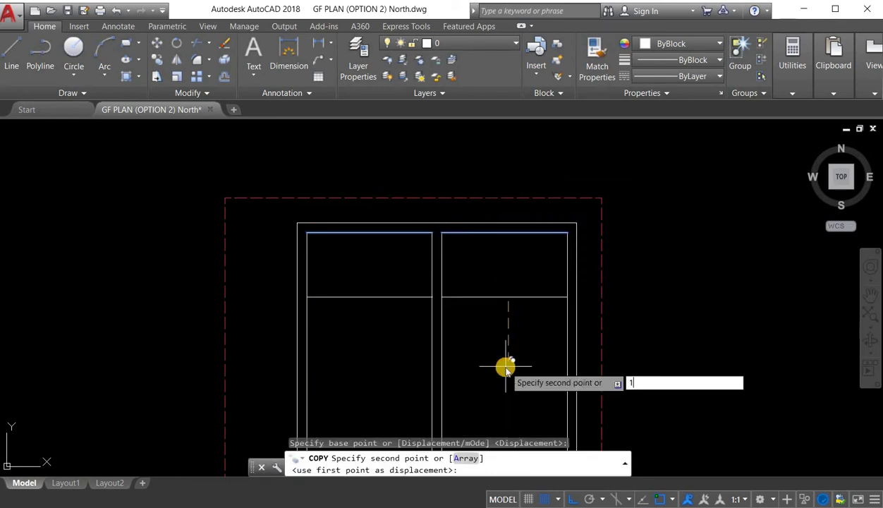
key(Return)
key(Escape)
Step: Copy the two new horizontal lines one wall thickness south to complete the horizontal partition
scroll(496, 345, down, 2)
middle_drag(497, 345, 475, 197)
click(483, 238)
click(448, 262)
click(421, 262)
click(397, 247)
right_click(425, 194)
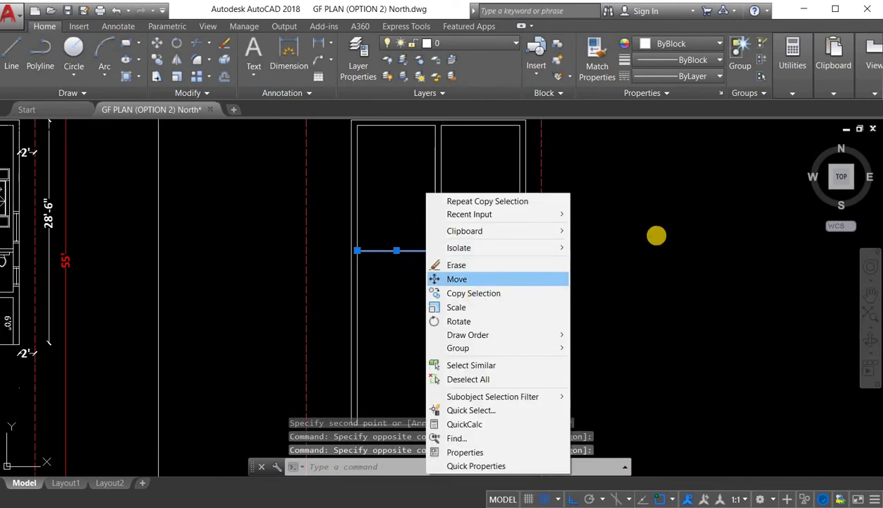
click(470, 292)
click(658, 229)
key(Return)
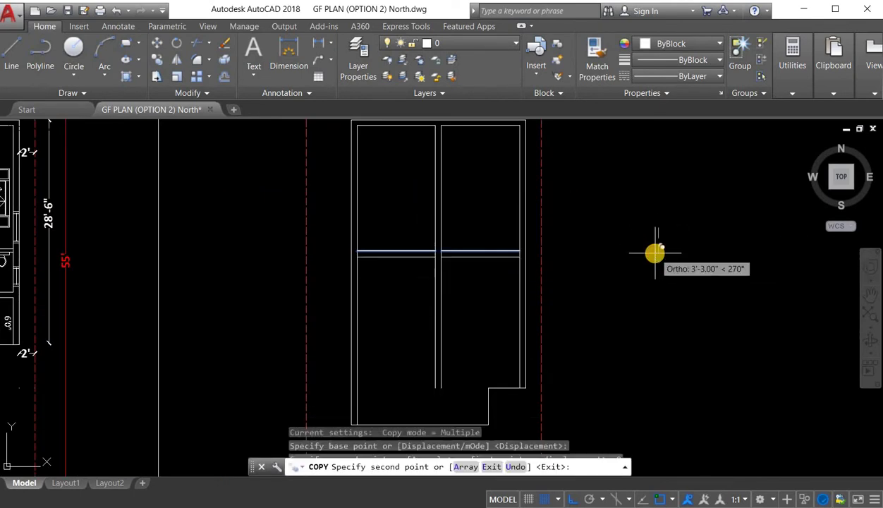
key(Escape)
Step: Trim the inner side wall lines and central partition lines between the two horizontal partition lines
text(tr)
key(Return)
key(Return)
scroll(490, 254, up, 3)
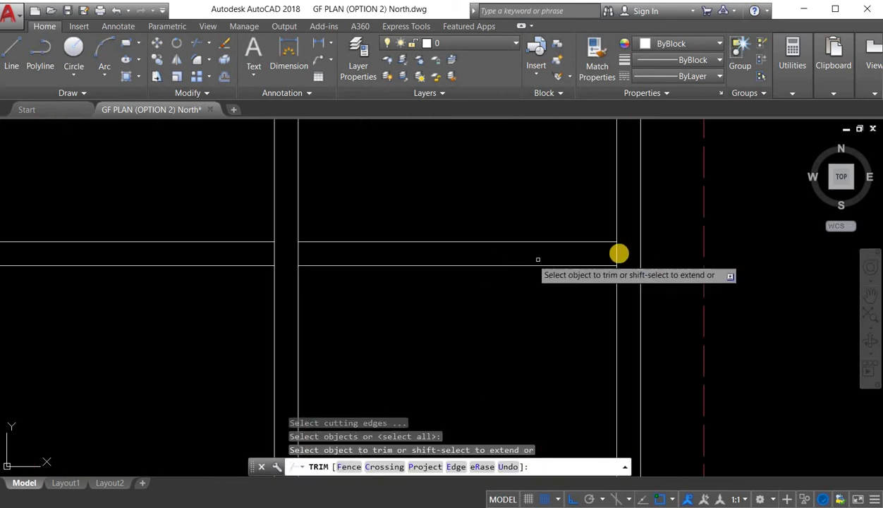
click(622, 252)
scroll(549, 253, down, 2)
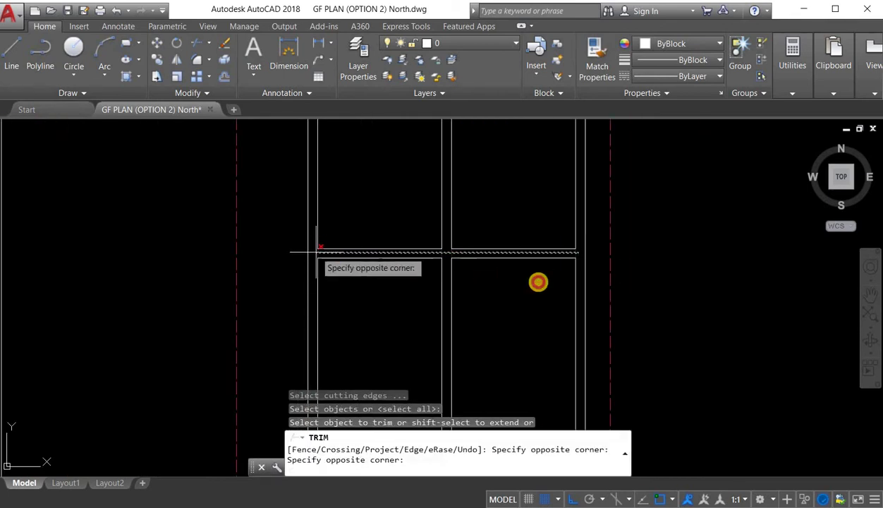
click(316, 252)
key(Escape)
Step: Draw a horizontal line across the northwest room from the midpoint of its west wall to the central partition
middle_drag(498, 203, 469, 308)
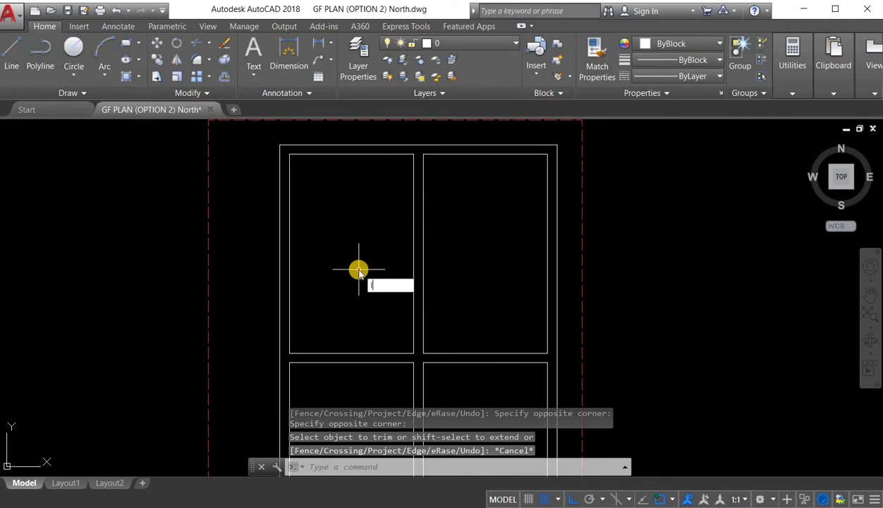
text(l)
key(Return)
click(290, 253)
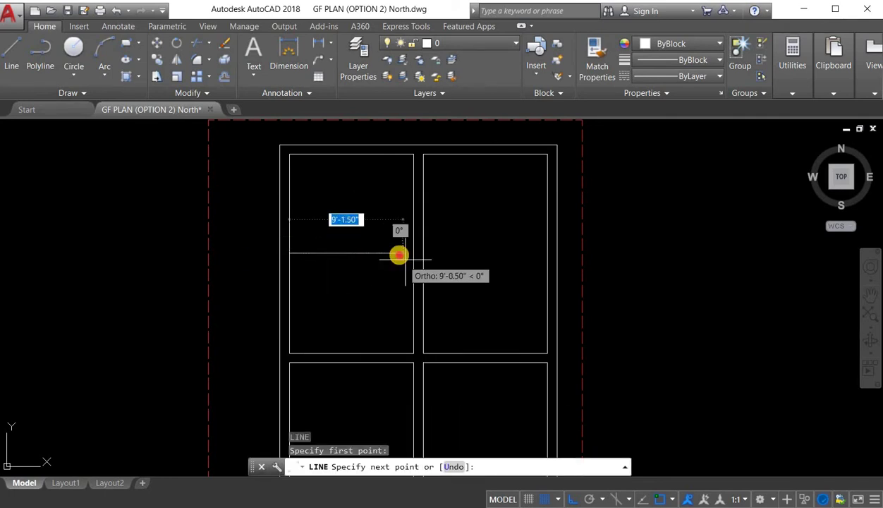
click(407, 255)
key(Escape)
Step: Copy the northwest room's horizontal line 2.25" north
scroll(367, 233, up, 2)
right_click(312, 275)
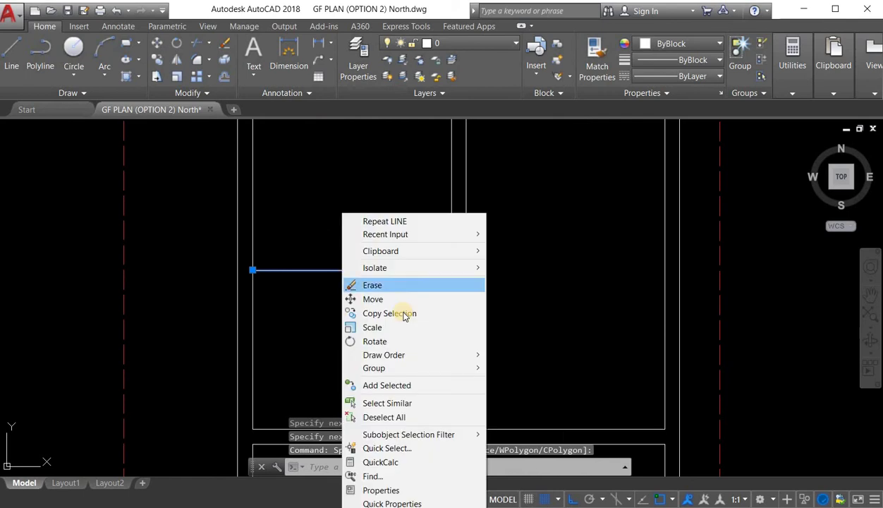
click(364, 311)
click(371, 324)
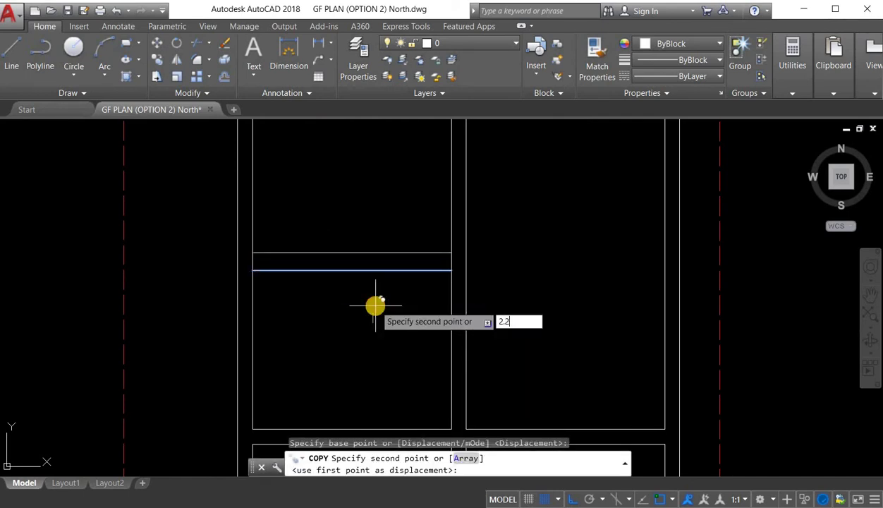
text(5)
key(Return)
key(Escape)
Step: Copy the northwest room's original horizontal line 2.25" south
scroll(410, 261, up, 2)
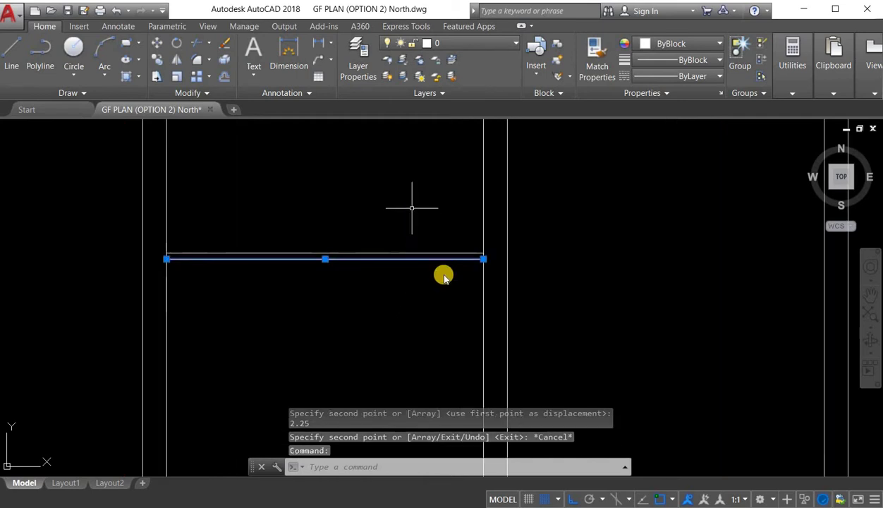
right_click(444, 277)
click(439, 308)
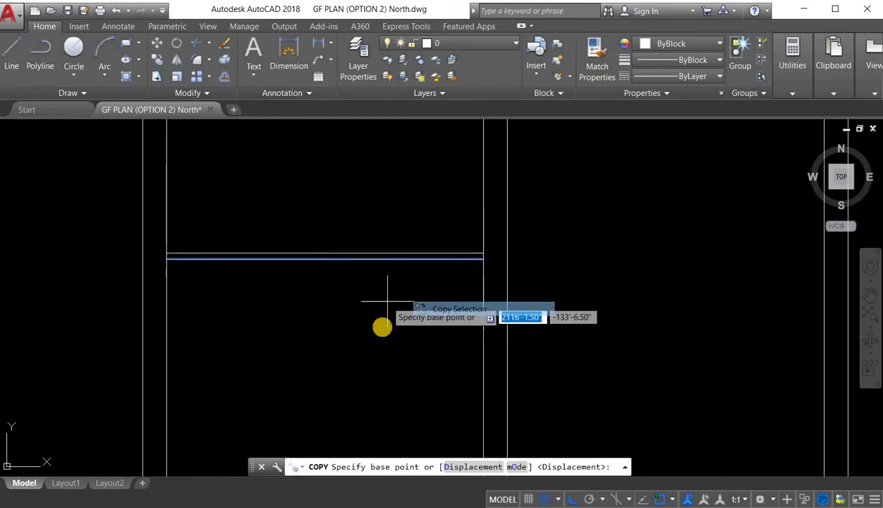
click(386, 300)
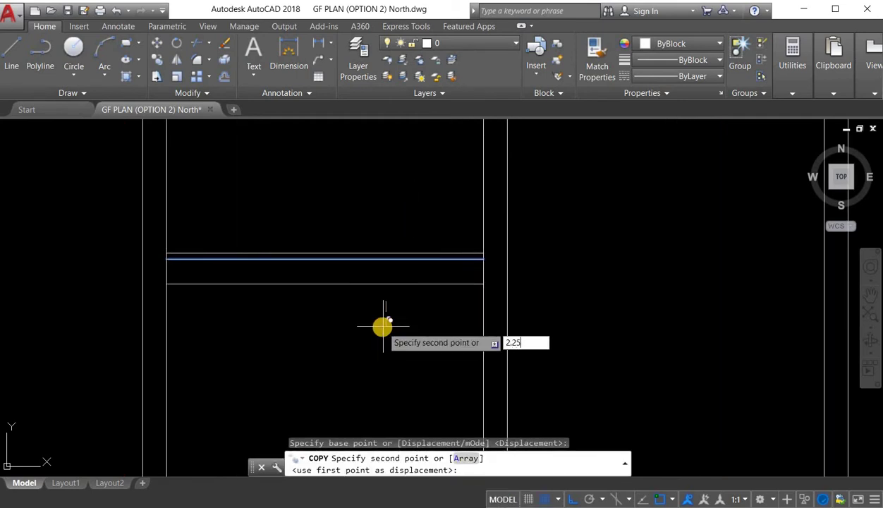
text(2.25)
key(Return)
key(Escape)
Step: Delete the center line between the two thin partition lines in the northwest room
scroll(436, 259, up, 3)
click(425, 278)
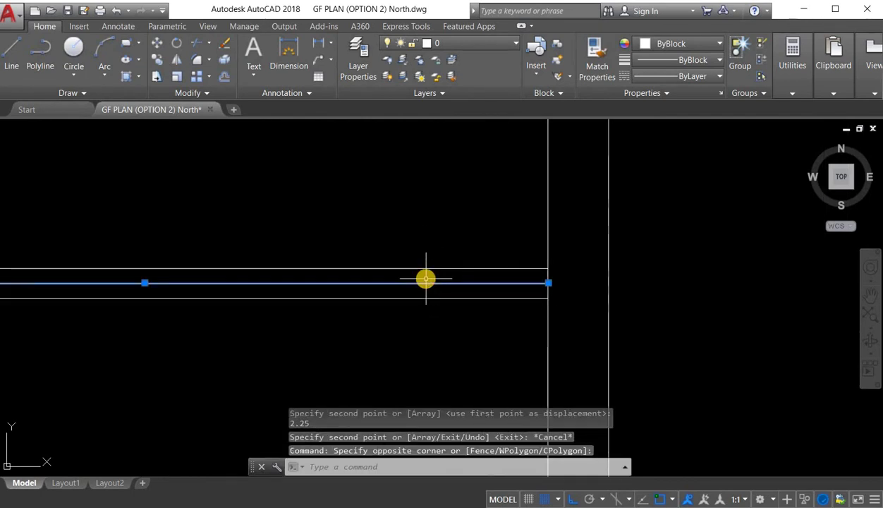
key(Delete)
scroll(427, 281, down, 5)
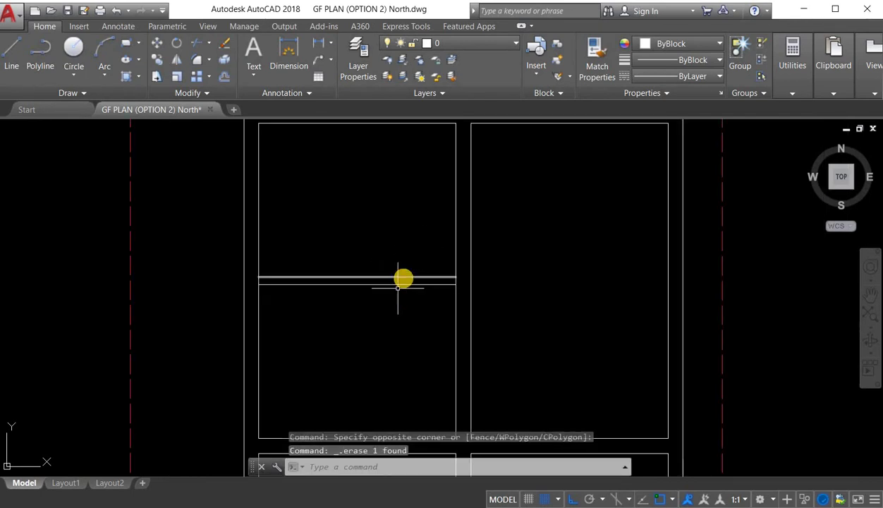
scroll(409, 285, up, 2)
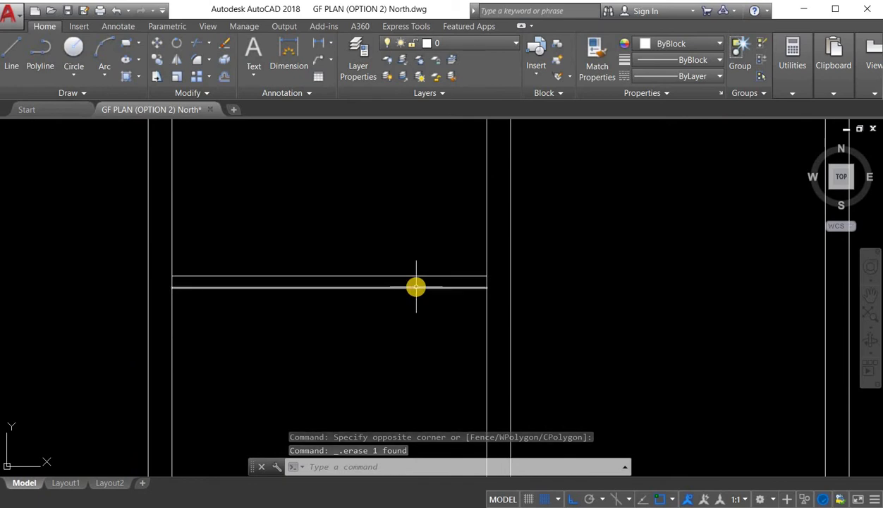
scroll(421, 282, down, 2)
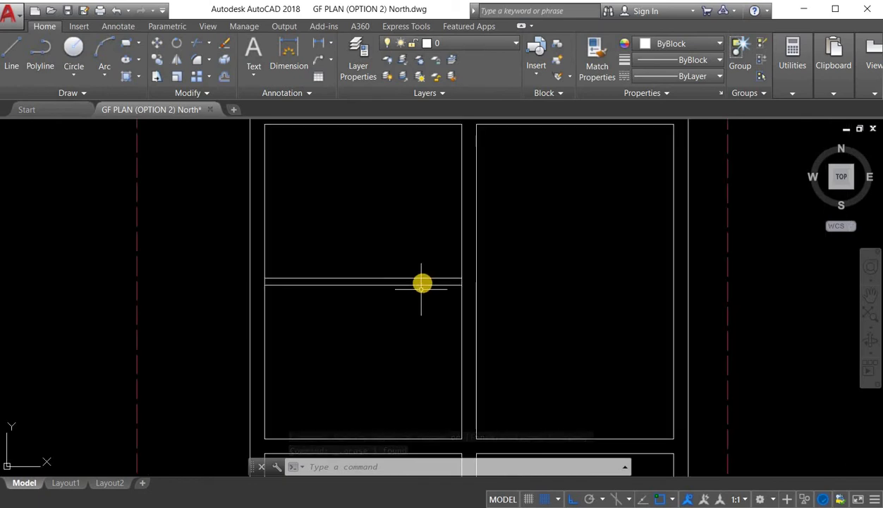
scroll(424, 279, up, 2)
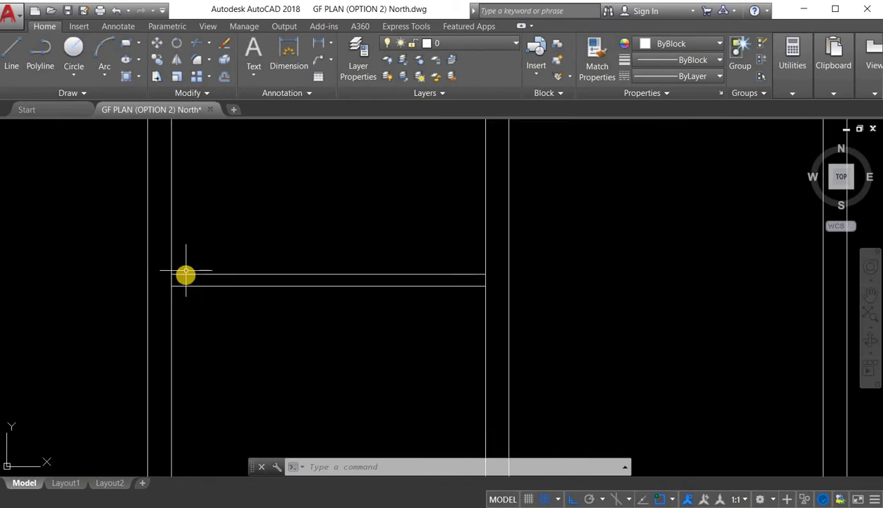
scroll(296, 286, down, 2)
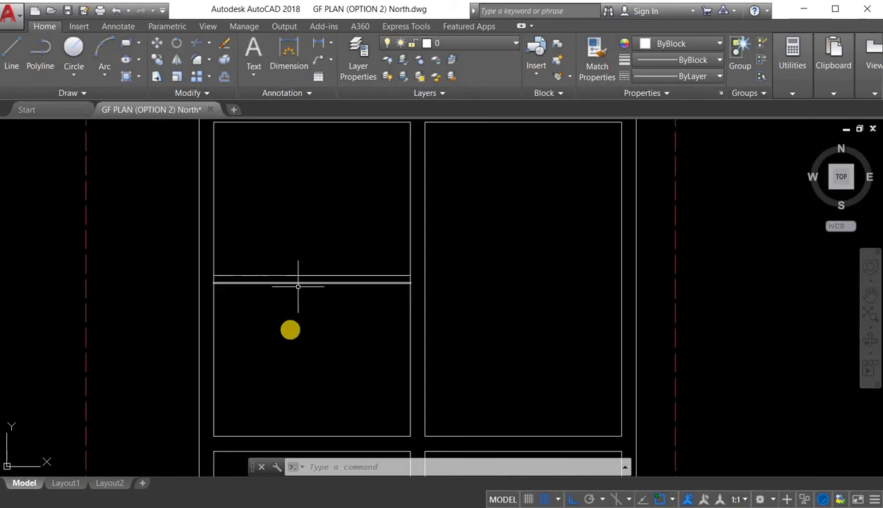
key(Delete)
key(Escape)
scroll(292, 332, down, 4)
scroll(399, 282, up, 2)
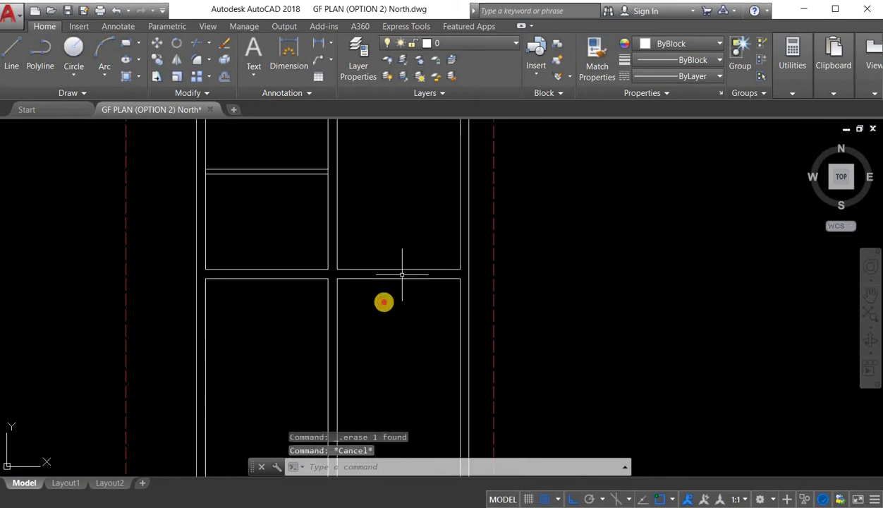
click(403, 275)
click(384, 301)
key(Escape)
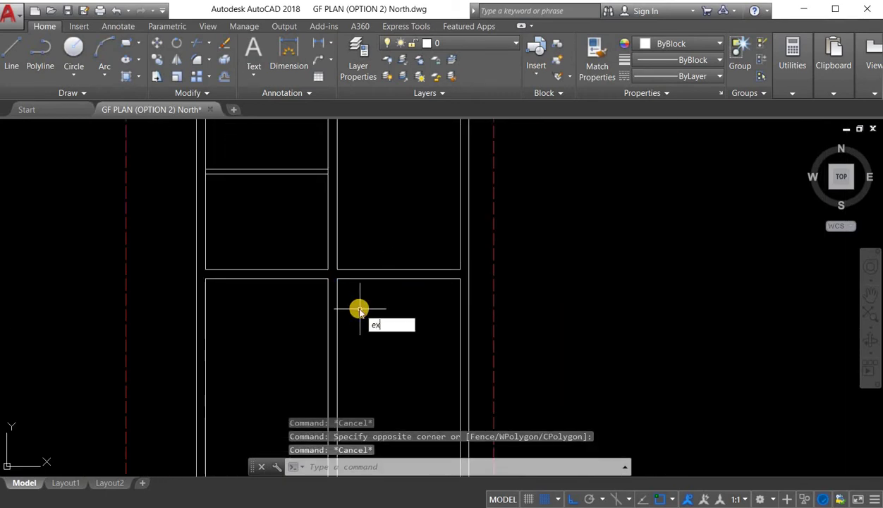
Step: Extend the west half of the full-width partition's lower line across the central wall gap to meet the east half
key(Return)
key(Return)
scroll(326, 286, up, 2)
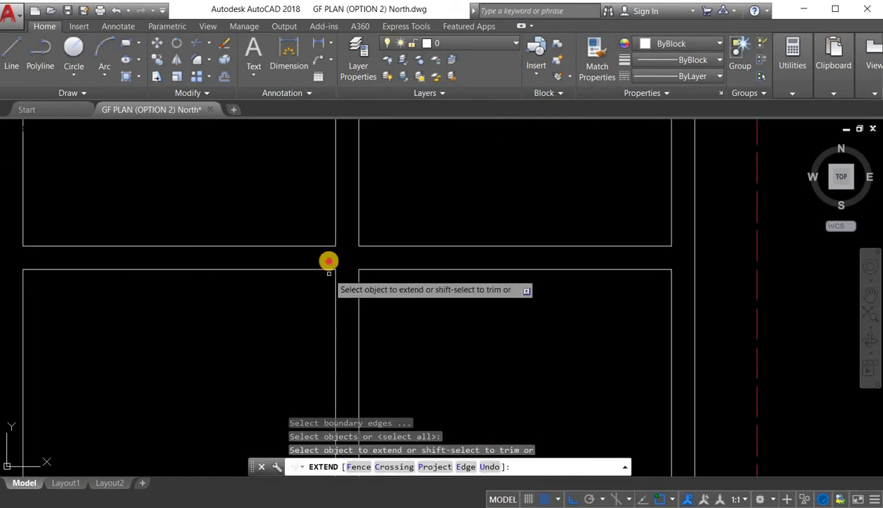
click(328, 261)
click(324, 259)
click(324, 272)
click(335, 253)
scroll(335, 253, down, 1)
key(Escape)
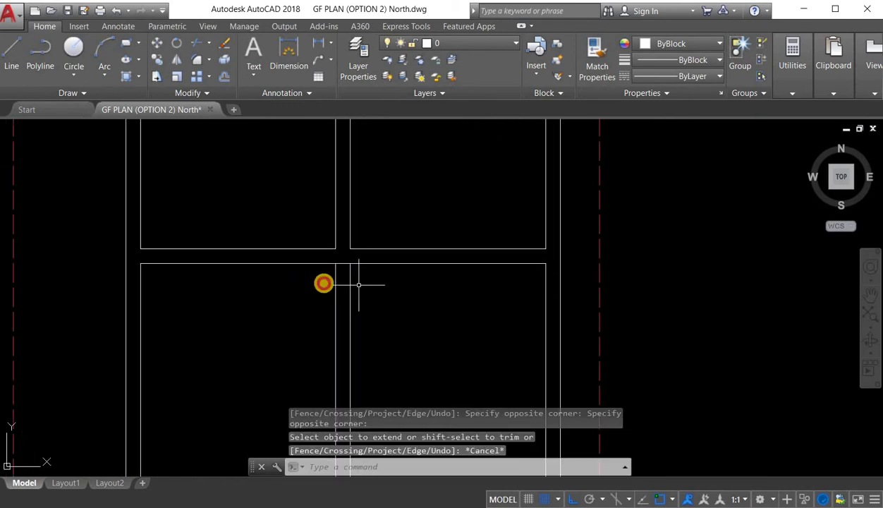
Step: Erase the two vertical central partition lines south of the full-width horizontal partition
click(358, 284)
click(324, 283)
scroll(326, 282, down, 1)
scroll(327, 282, down, 2)
key(Delete)
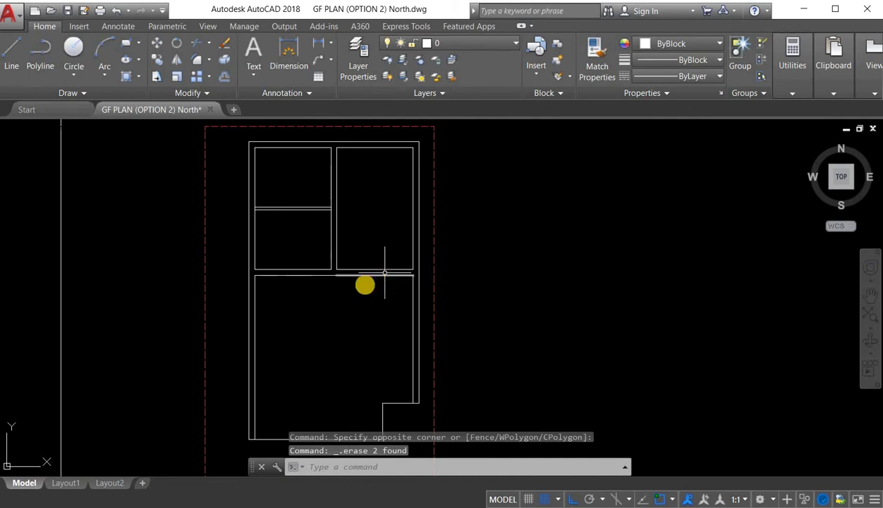
Step: Copy the west segment of the full-width partition's lower line 10' south
click(365, 284)
click(305, 276)
right_click(557, 300)
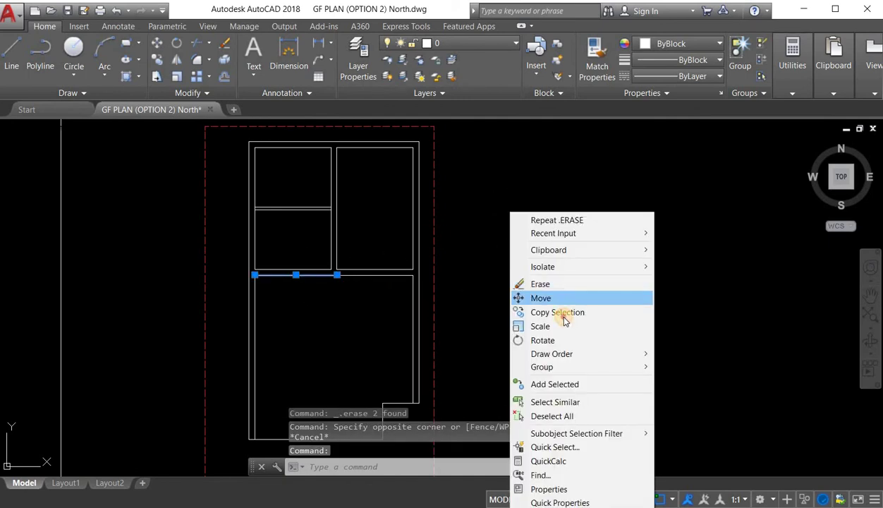
click(551, 310)
click(552, 253)
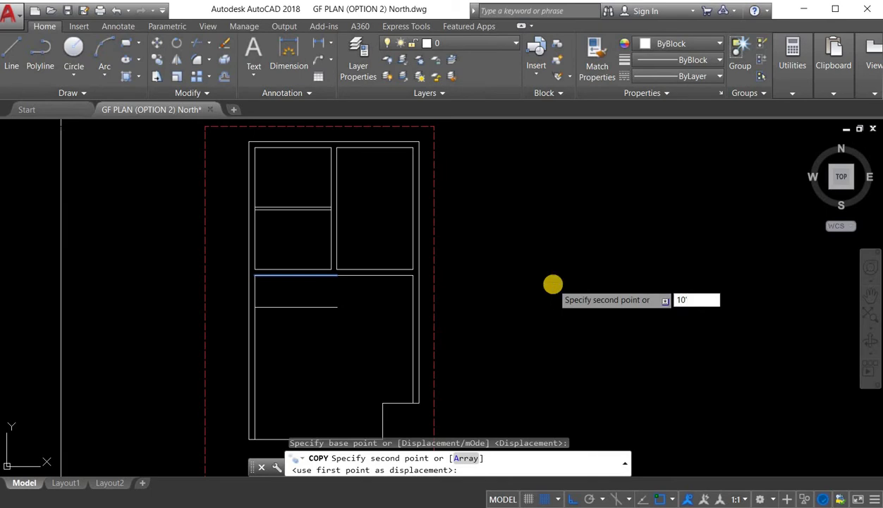
key(Return)
key(Escape)
Step: Extend the copied horizontal line east to the inner east wall line
text(e)
key(space)
key(space)
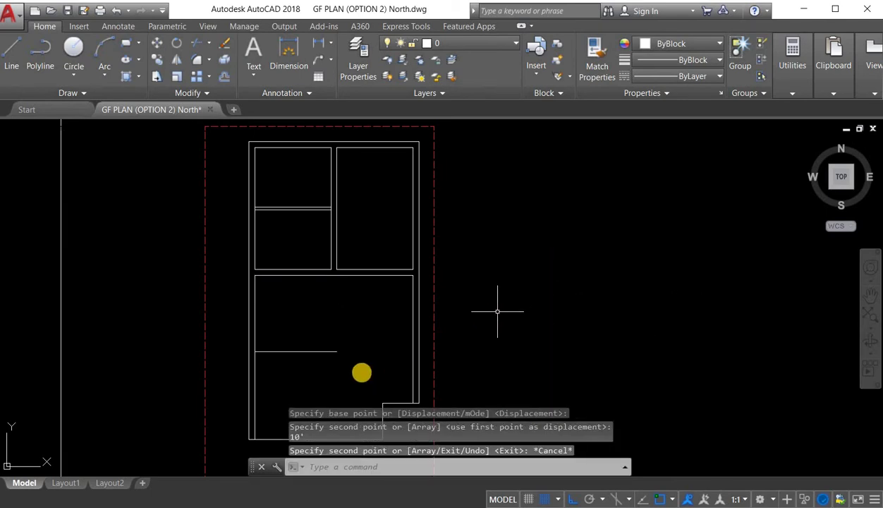
click(362, 372)
click(328, 339)
key(Escape)
Step: Copy the extended horizontal line 9" south to give the second full-width partition its thickness
click(336, 361)
right_click(553, 201)
click(330, 352)
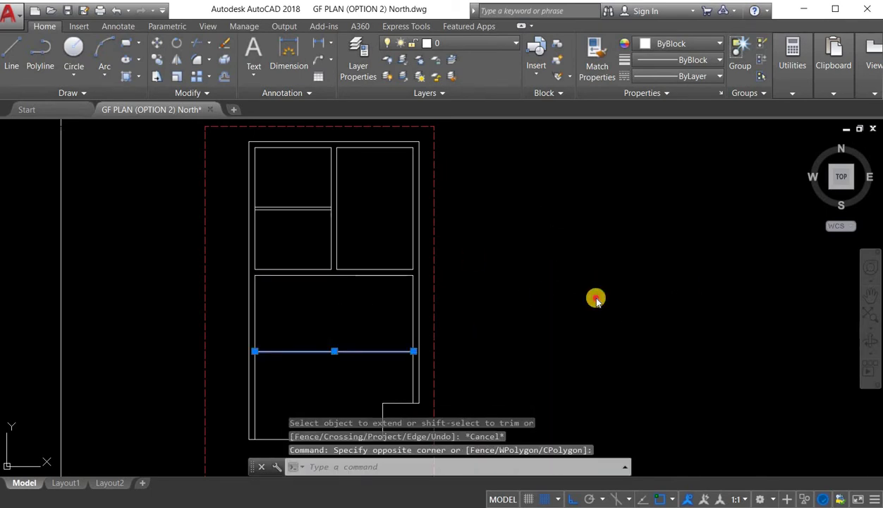
click(595, 298)
click(541, 294)
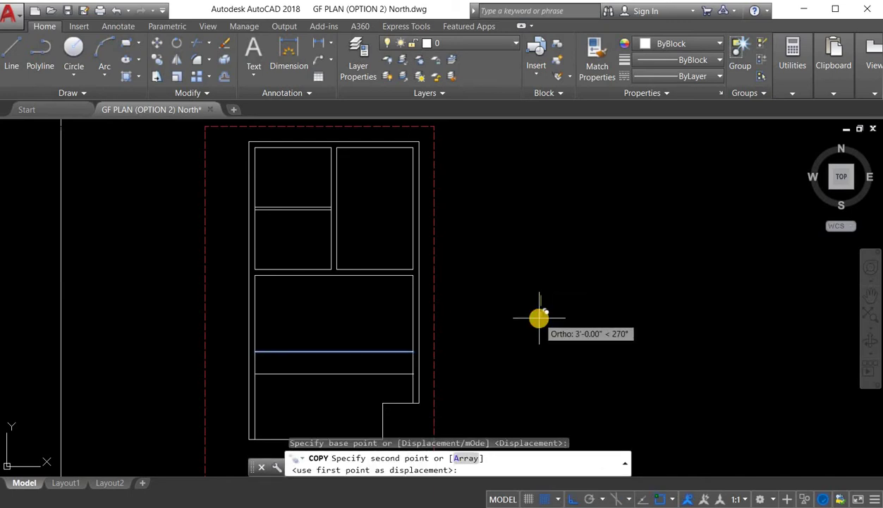
text(9)
key(Return)
key(Escape)
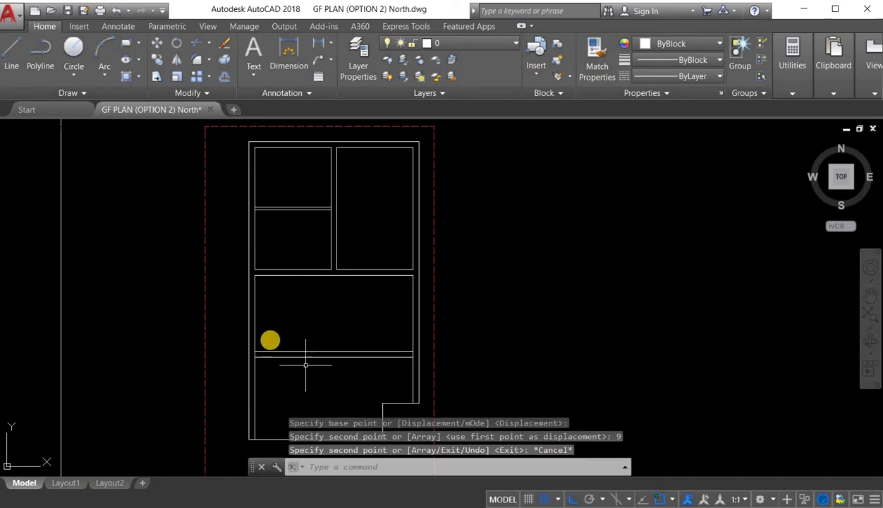
Step: Extend the lower line of the southern partition west to the outer wall line
middle_drag(266, 382, 270, 339)
scroll(262, 307, up, 4)
text(ex)
key(space)
key(space)
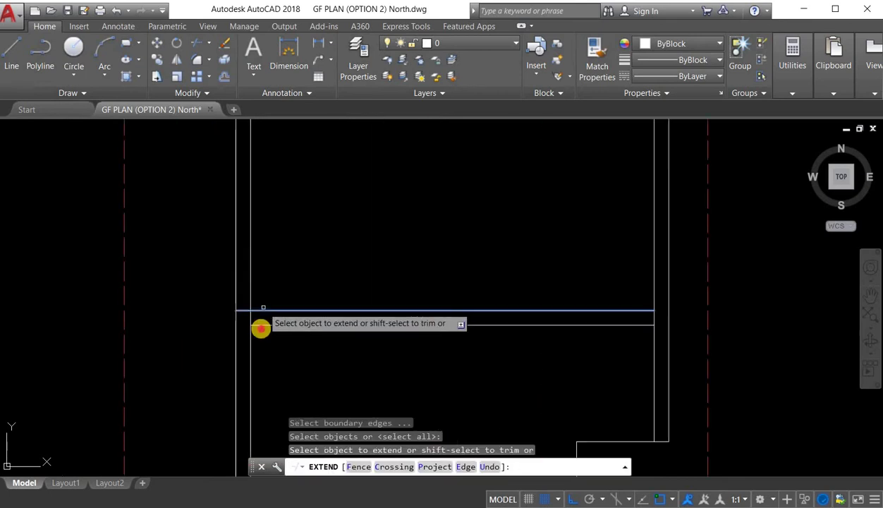
click(257, 323)
click(272, 323)
key(Escape)
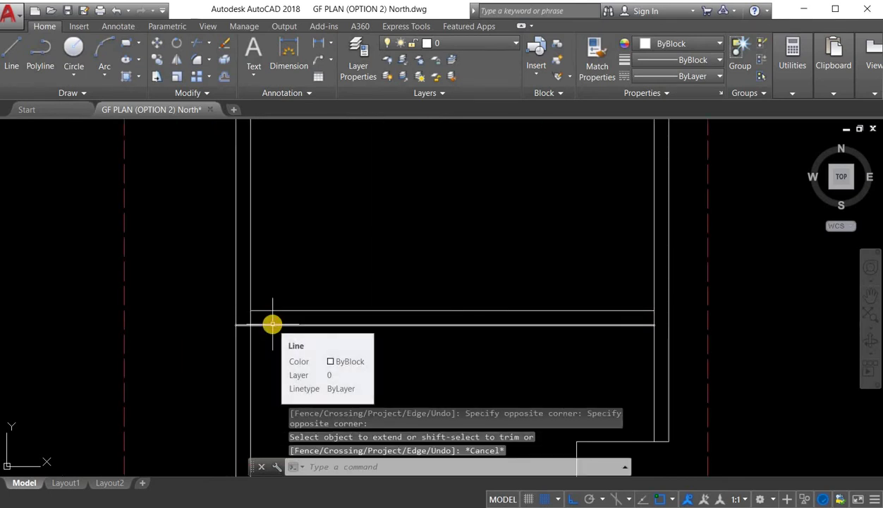
Step: Trim the inner west and east wall lines between the southern partition's two lines
text(tr)
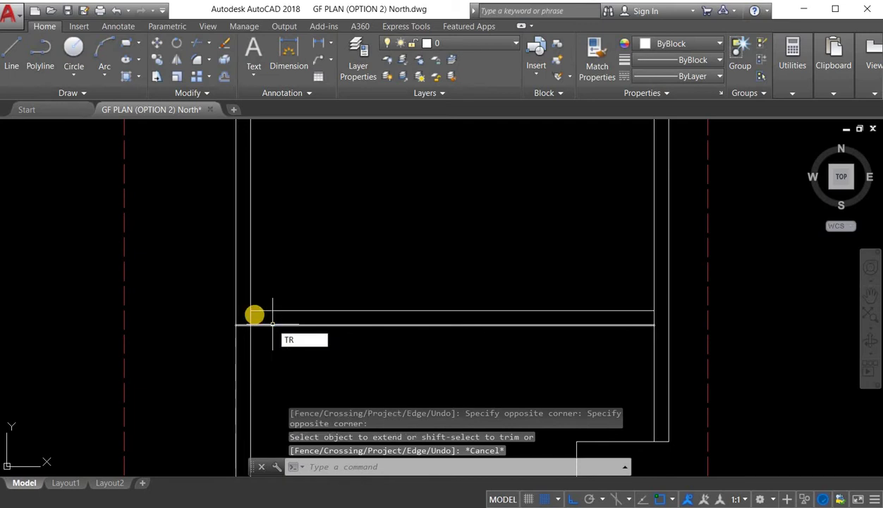
key(space)
key(space)
click(239, 315)
scroll(252, 314, up, 4)
click(247, 314)
scroll(245, 314, down, 8)
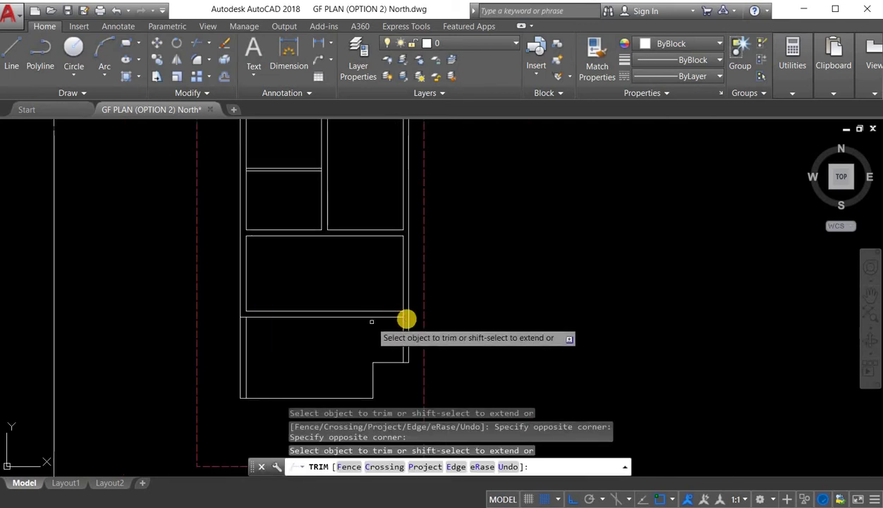
scroll(404, 318, up, 4)
key(Escape)
Step: Extend the lower line of the southern partition east to the outer east wall line
text(ex)
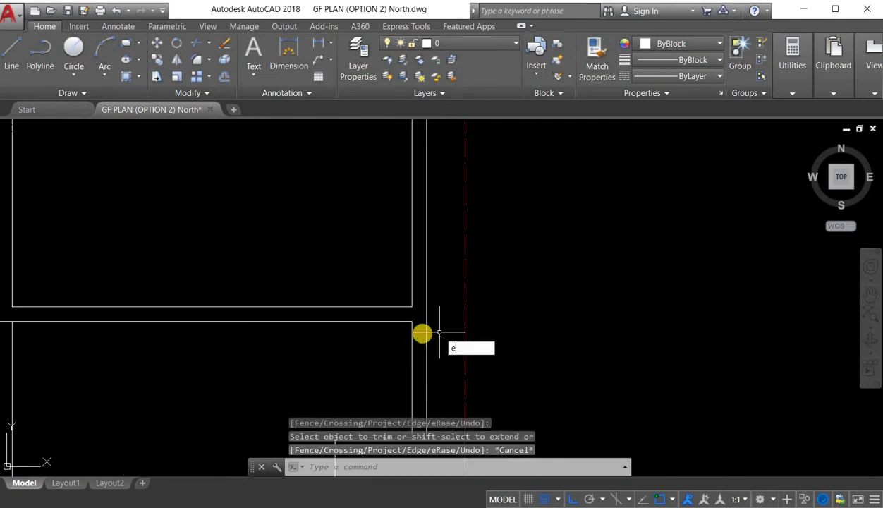
key(space)
key(space)
click(405, 328)
click(397, 315)
scroll(417, 305, down, 7)
key(Escape)
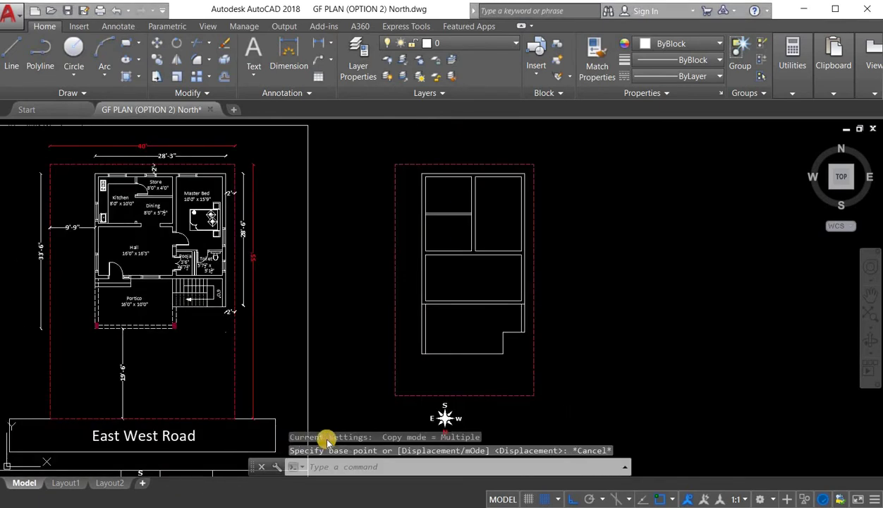
Step: Copy the outer south wall line 9" north to give the south wall its thickness
scroll(466, 355, up, 2)
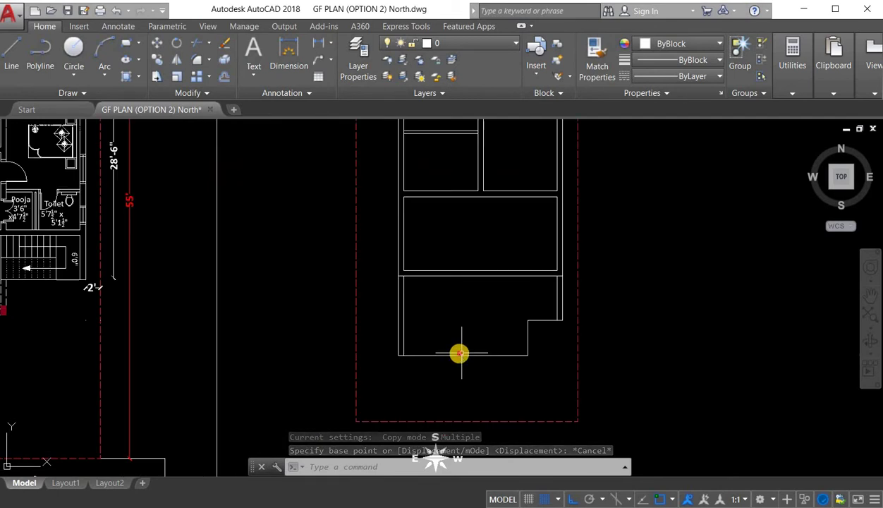
click(424, 350)
click(494, 361)
right_click(434, 356)
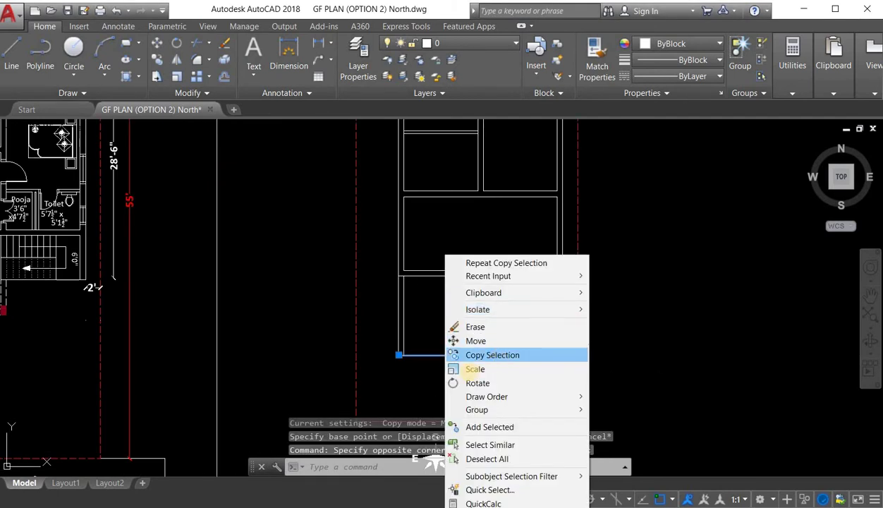
click(459, 354)
scroll(414, 396, up, 4)
click(414, 396)
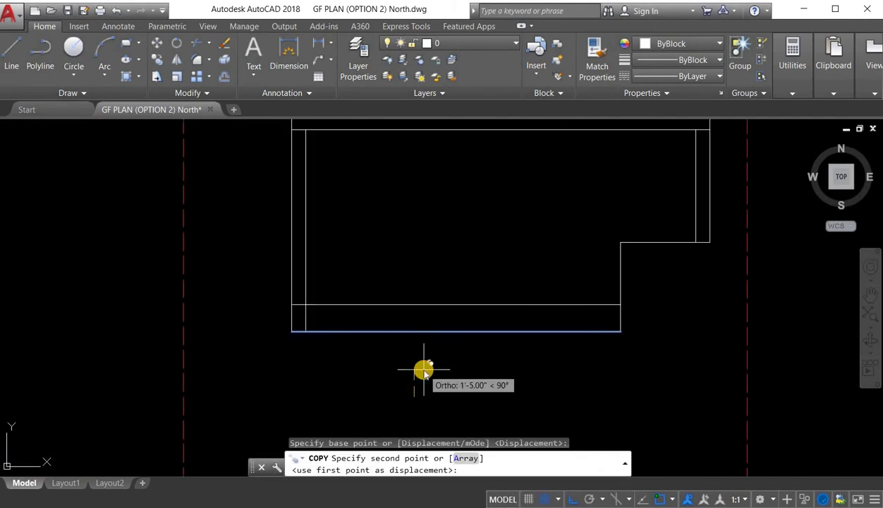
text(9)
key(Return)
key(Escape)
scroll(408, 355, down, 4)
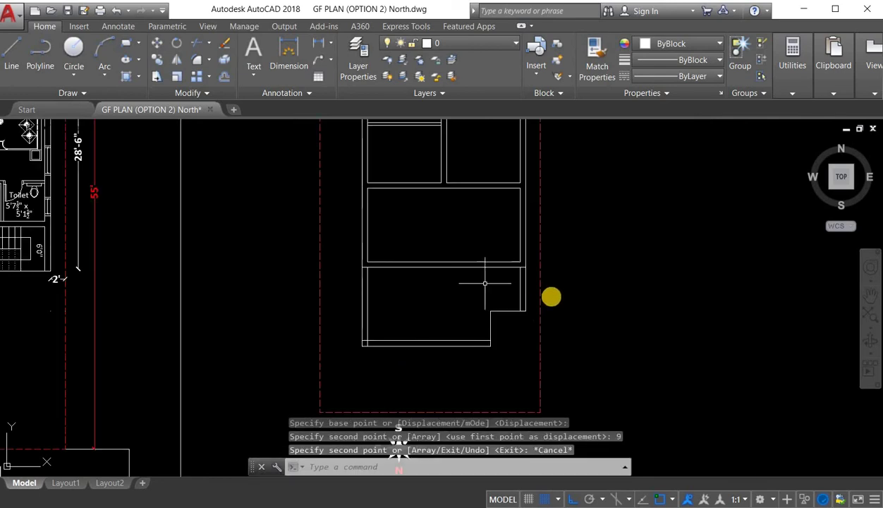
Step: Trim the southern partition's lower line back to the inner east wall line
scroll(487, 283, up, 2)
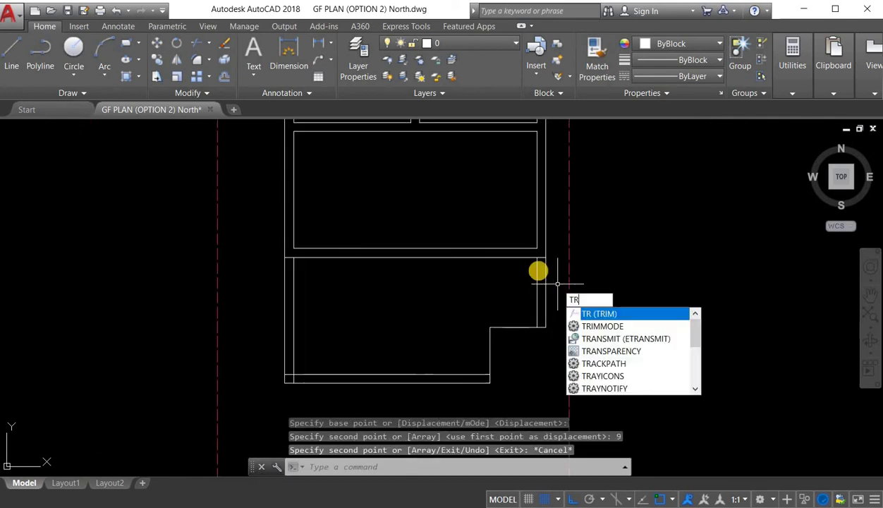
key(Return)
key(Return)
scroll(549, 223, up, 3)
click(549, 223)
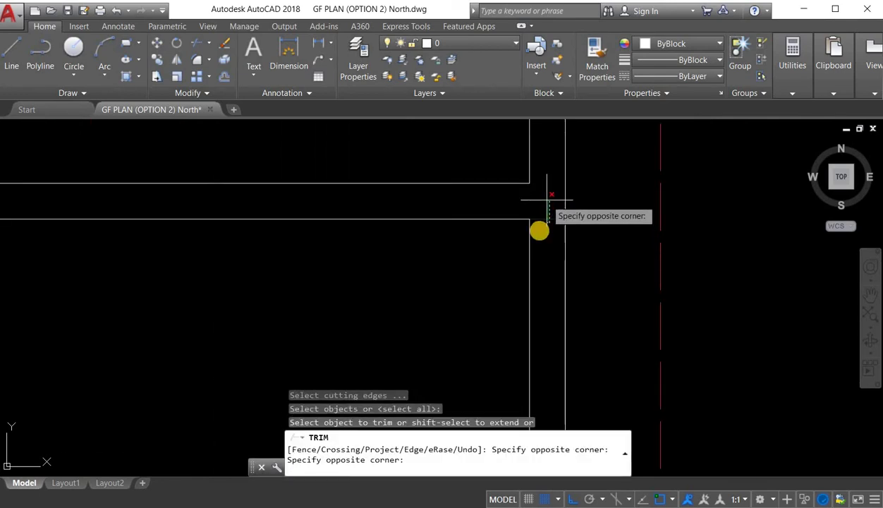
click(547, 199)
scroll(547, 199, down, 4)
key(Escape)
Step: Copy the inner east wall line south of the partition 3' west to mark the stair landing
scroll(546, 213, up, 2)
click(546, 213)
click(535, 213)
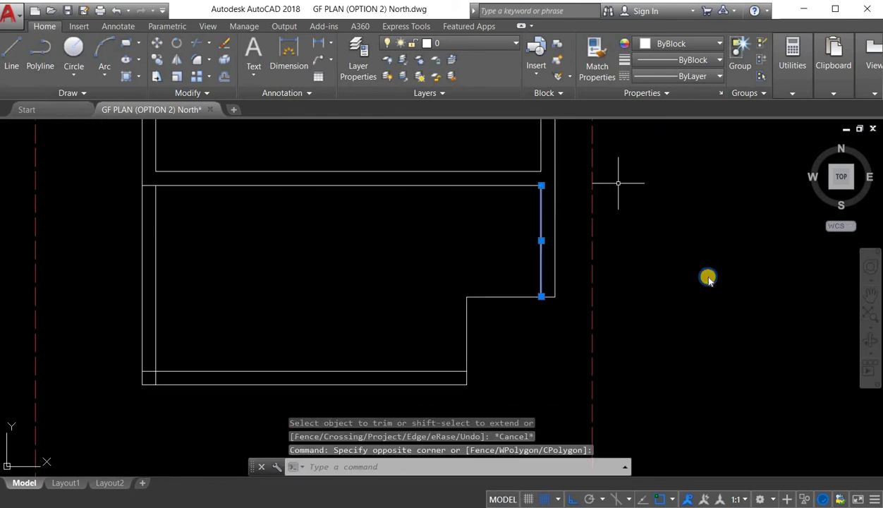
right_click(708, 277)
click(698, 283)
click(721, 256)
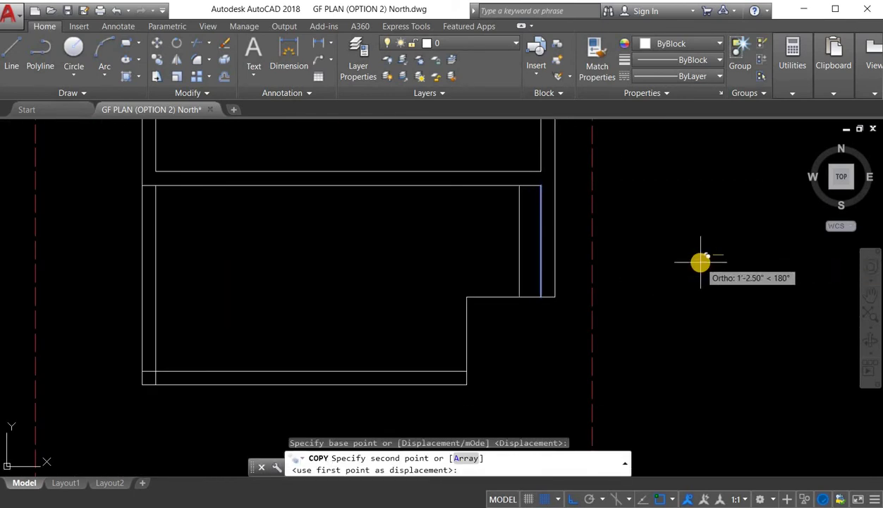
text(3')
key(Return)
key(Escape)
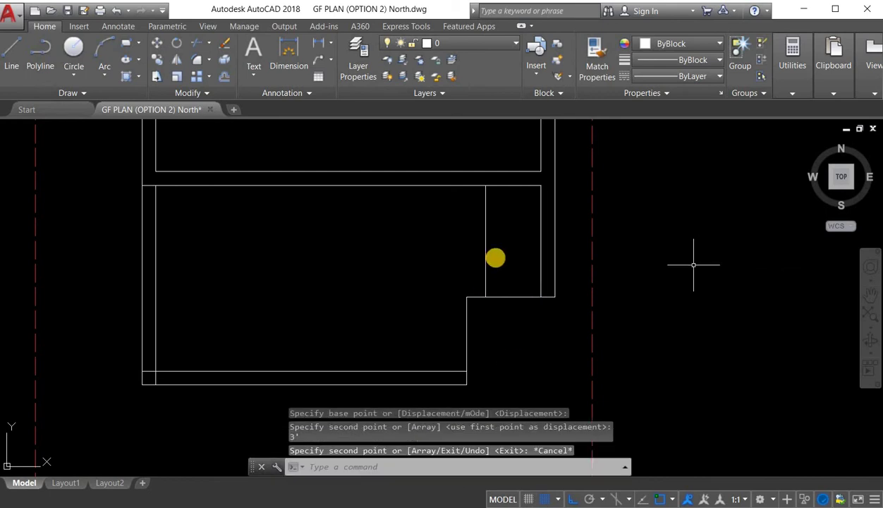
Step: Draw a line 6' south from the southern partition, aligned with the central partition's west face, continuing east to the notch corner
scroll(504, 253, down, 3)
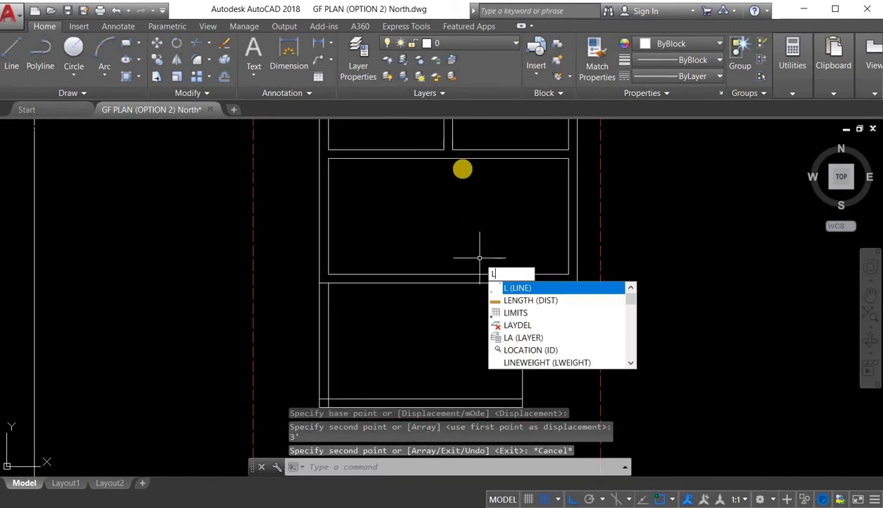
key(Return)
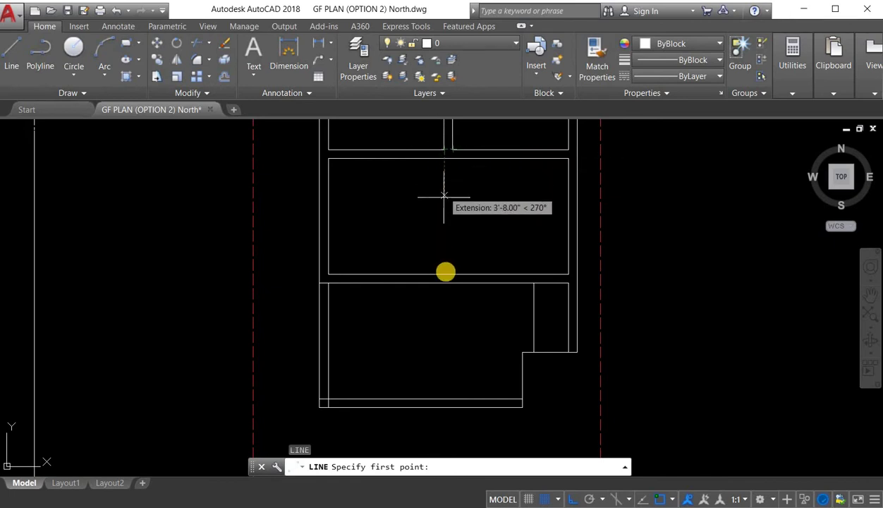
click(445, 284)
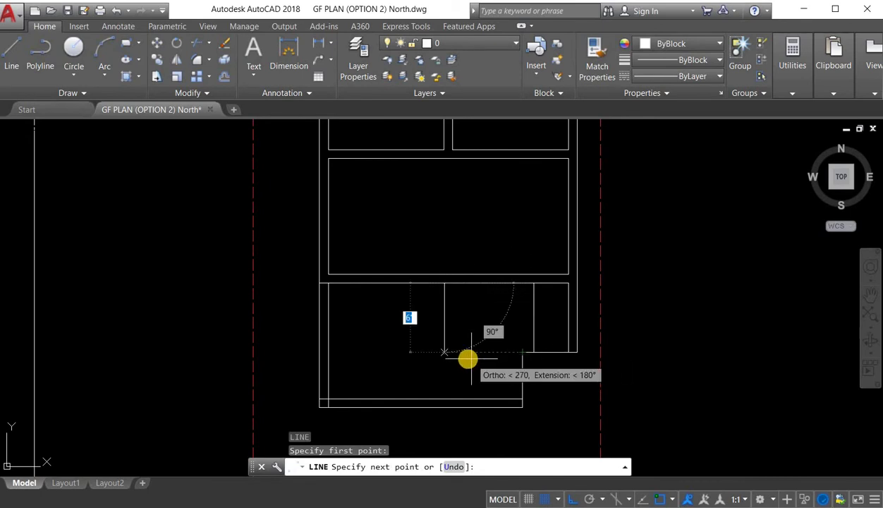
click(461, 352)
click(522, 352)
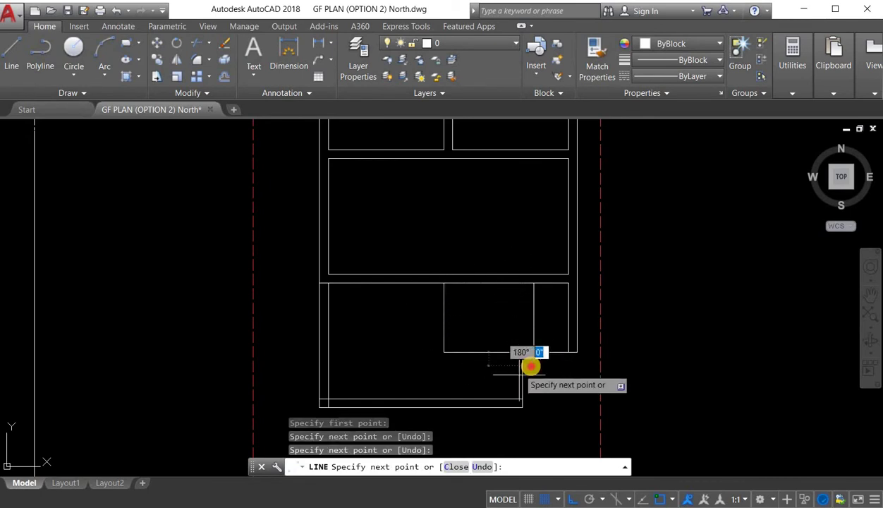
key(Escape)
Step: Move the notch's vertical wall line west, aligning it with the east face of the central vertical partition
click(527, 364)
click(519, 364)
right_click(549, 283)
click(585, 284)
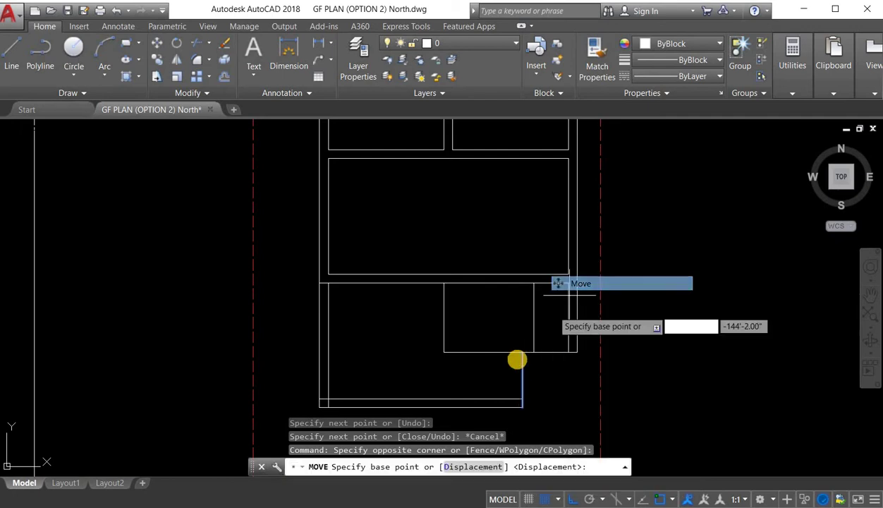
click(522, 351)
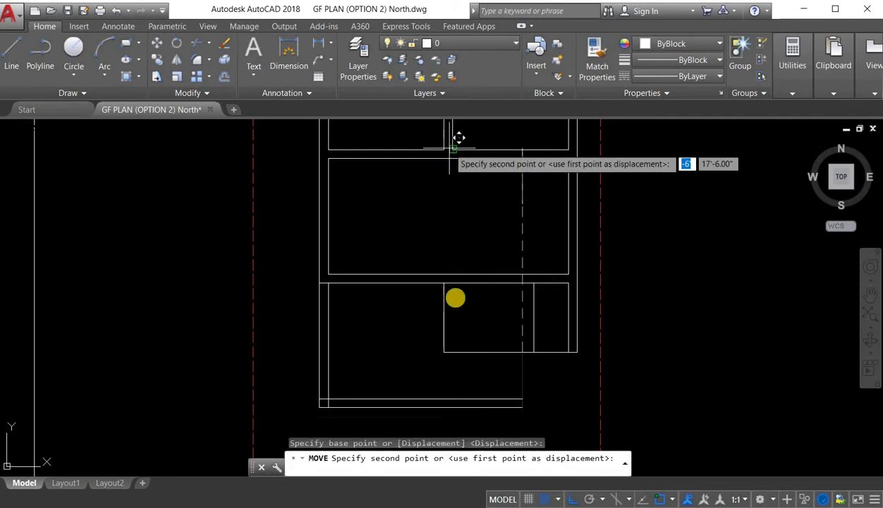
click(452, 311)
key(Escape)
Step: Trim both south wall lines where they project east of the moved notch line
middle_drag(486, 355, 491, 334)
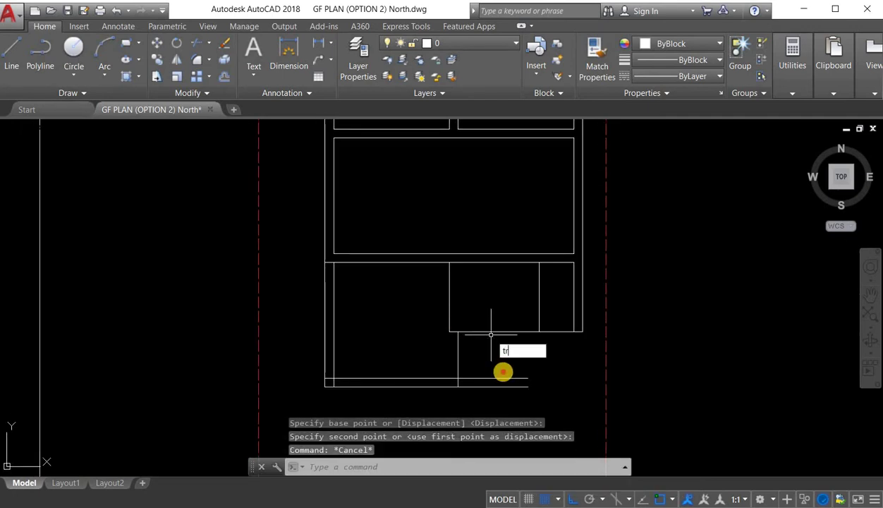
key(Return)
key(Return)
click(503, 367)
click(485, 395)
key(Escape)
Step: Copy the moved notch wall line west, in line with the stair area's west line, to form the wall's inner face
click(471, 362)
click(446, 352)
right_click(474, 193)
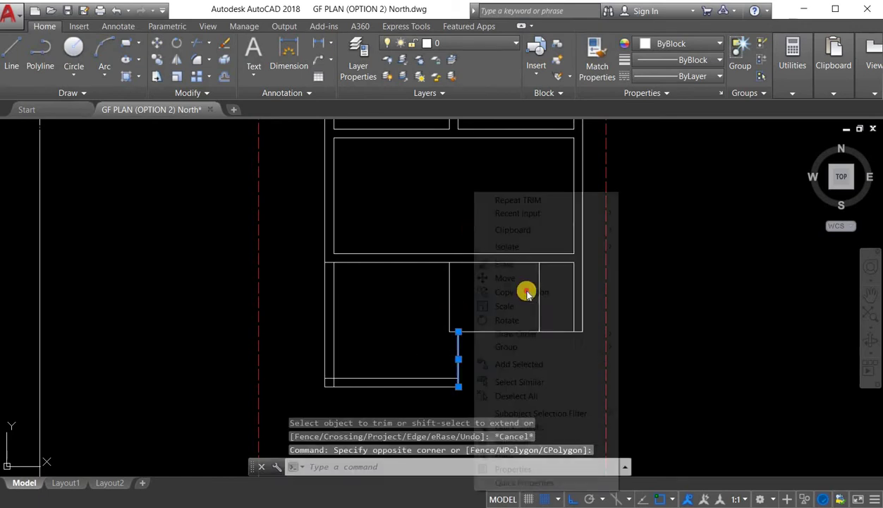
click(527, 293)
click(481, 368)
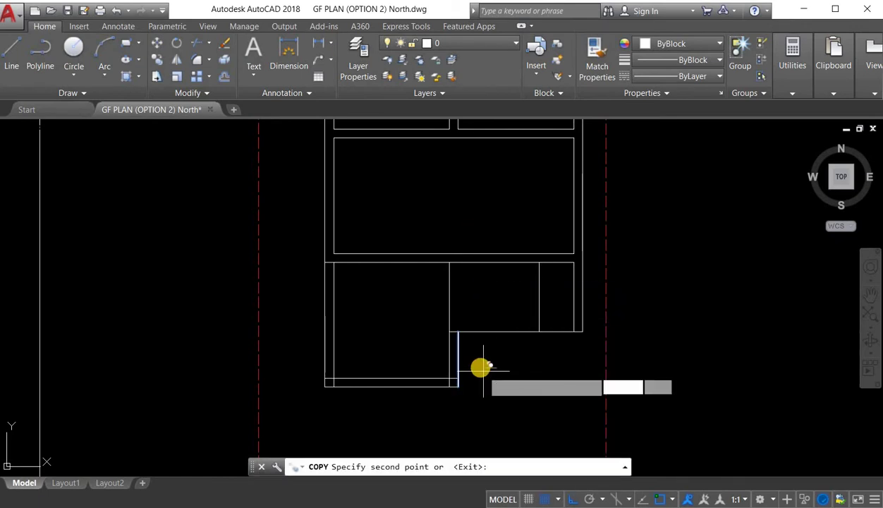
key(Escape)
Step: Trim the crossing inner wall lines at the southeast corner of the southwest room
text(t)
key(Return)
key(Return)
scroll(446, 381, up, 6)
click(479, 365)
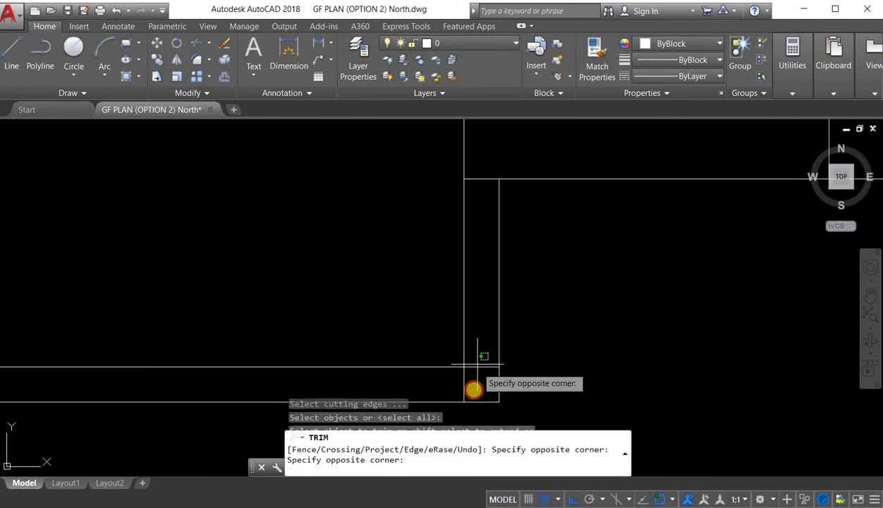
click(460, 391)
scroll(478, 347, down, 4)
key(Escape)
scroll(551, 286, down, 4)
scroll(539, 290, up, 2)
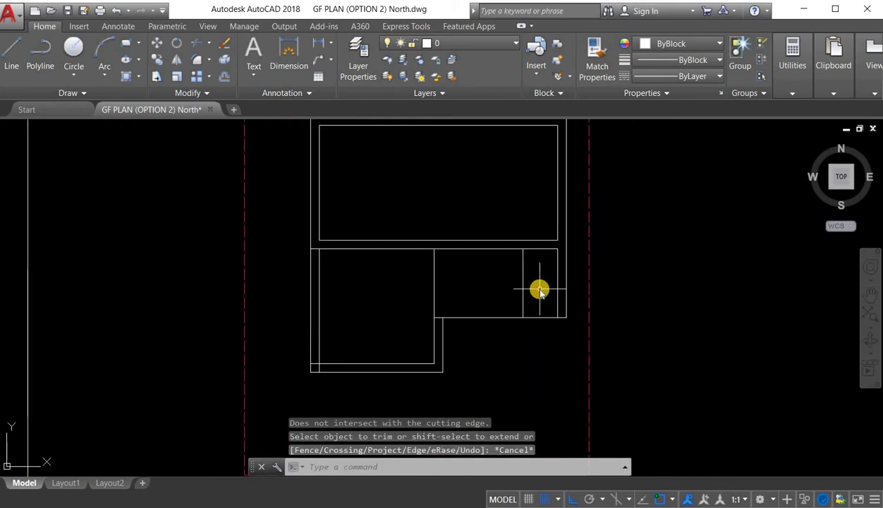
Step: Draw a horizontal line from the landing line's midpoint west to the stair area's west line, splitting it into two flights
text(l)
key(Return)
click(434, 283)
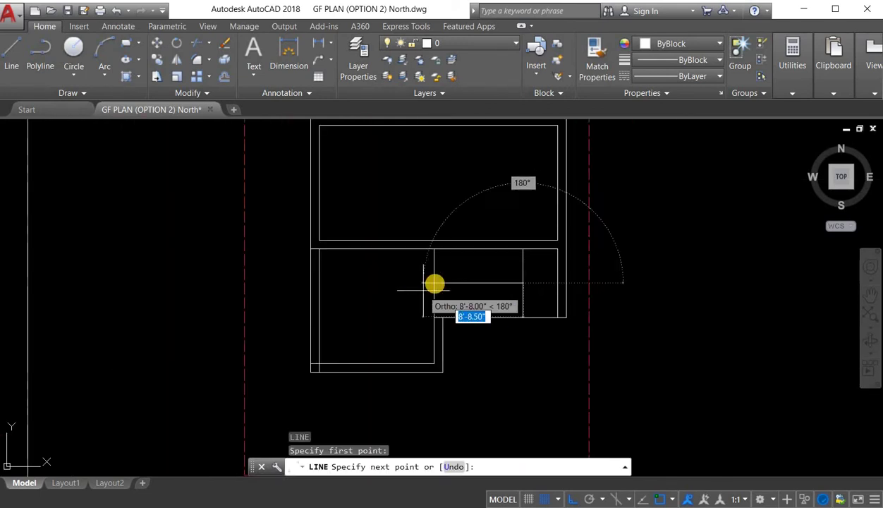
click(542, 324)
key(Escape)
Step: Measure the southern flight's width at the landing line and the landing's full north-south length
text(di)
key(Return)
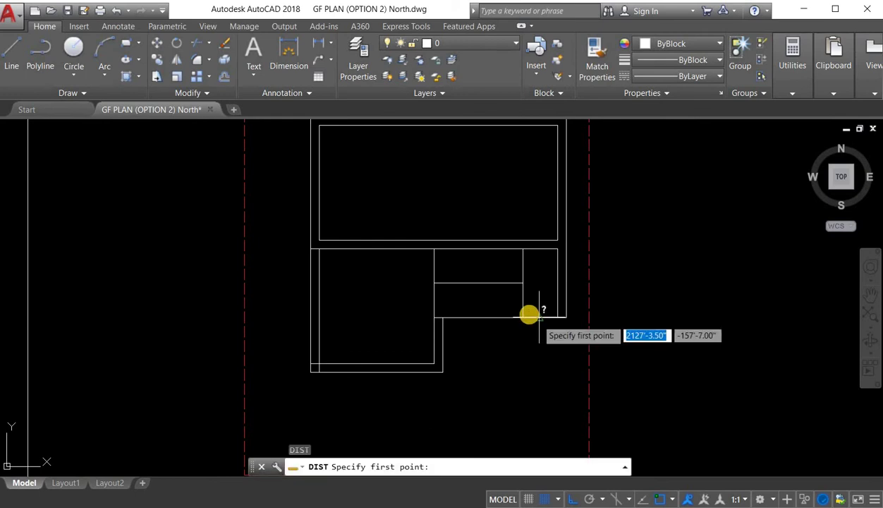
scroll(532, 307, up, 4)
click(508, 247)
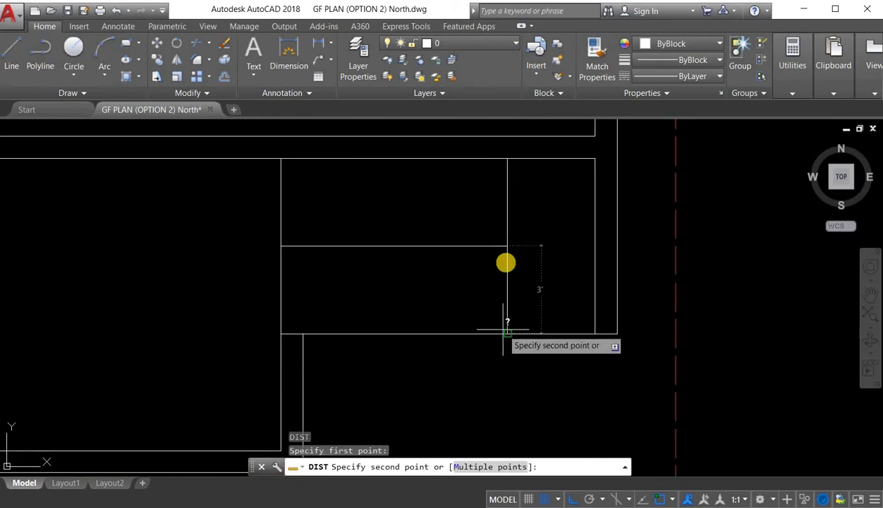
scroll(563, 228, down, 3)
key(Escape)
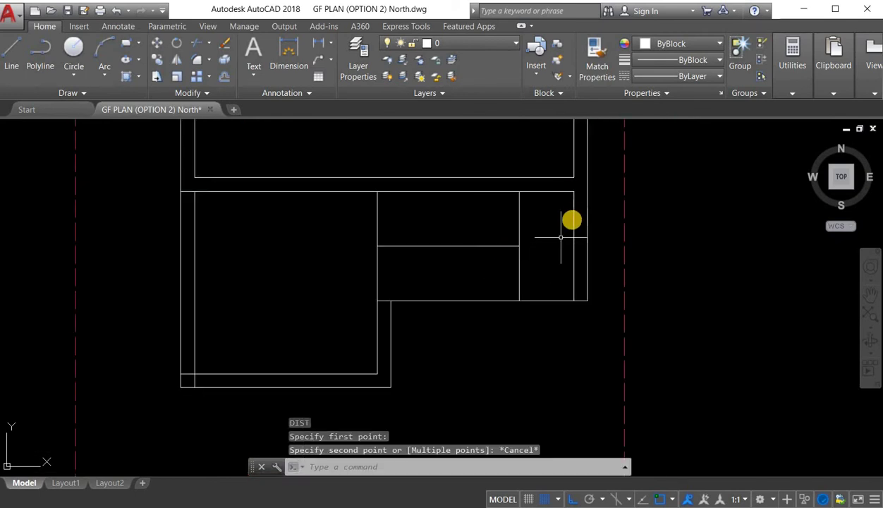
key(Escape)
text(di)
key(Return)
click(574, 191)
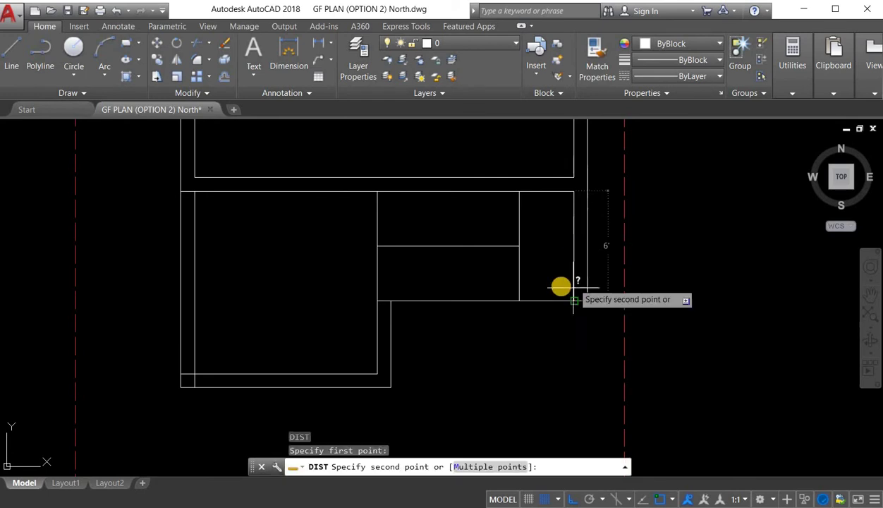
key(Escape)
Step: Copy the stair area's west line 10" east as the first tread line
click(383, 209)
click(371, 220)
right_click(474, 253)
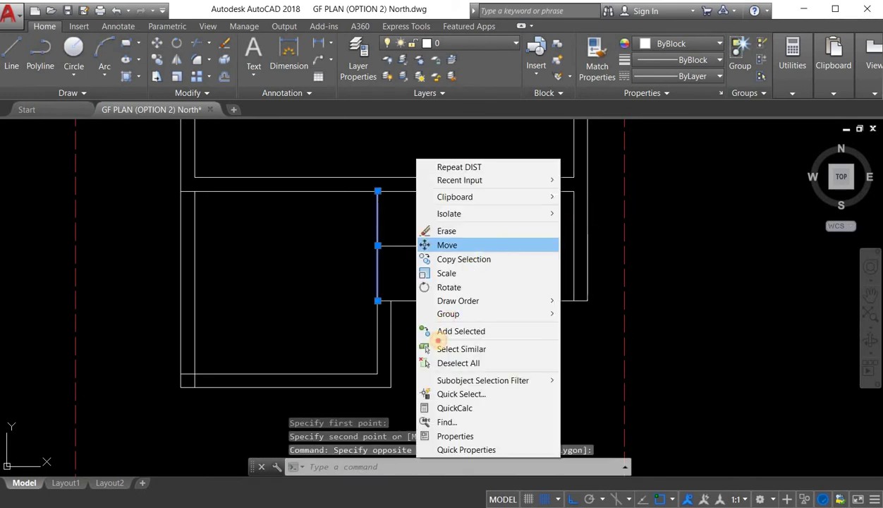
click(467, 258)
click(438, 342)
text(10)
key(Return)
key(Escape)
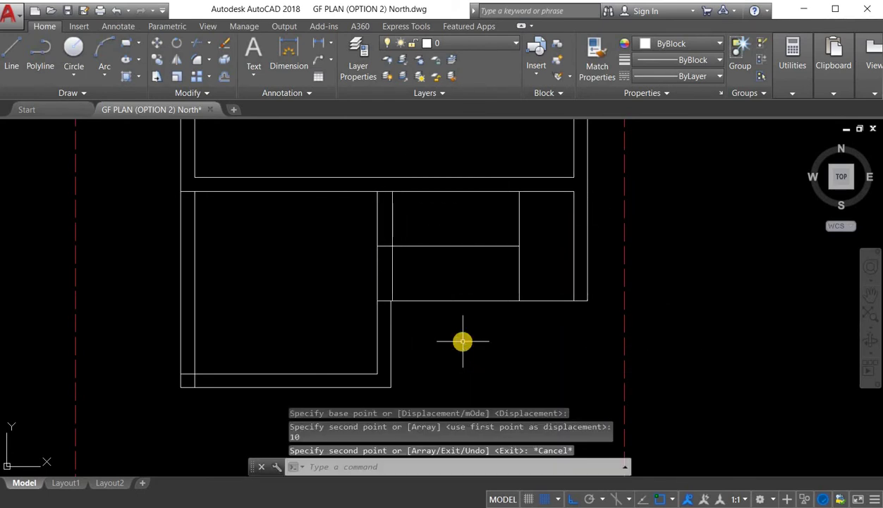
Step: Trim the part of the first tread line south of the line dividing the flights
key(Return)
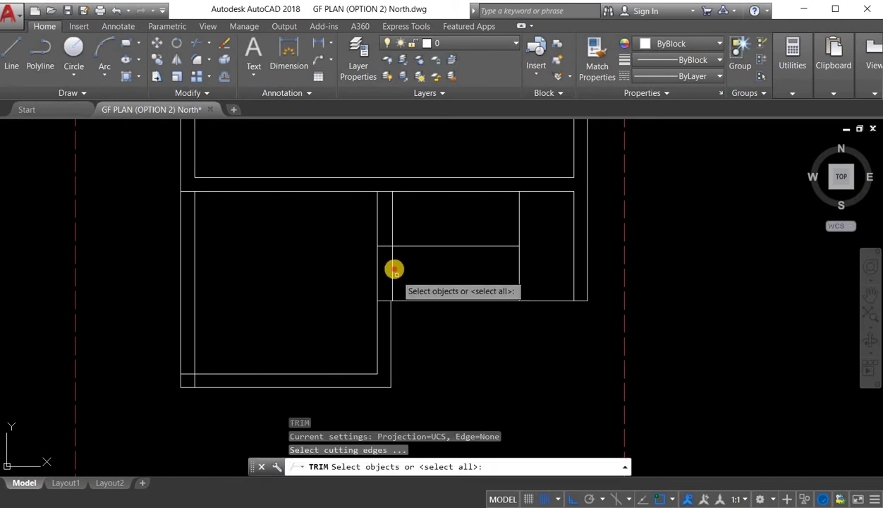
key(Return)
click(396, 271)
click(393, 268)
key(Escape)
Step: Copy the tread line east repeatedly at 10" spacing to fill the northern flight up to the landing
click(406, 244)
click(381, 221)
right_click(381, 220)
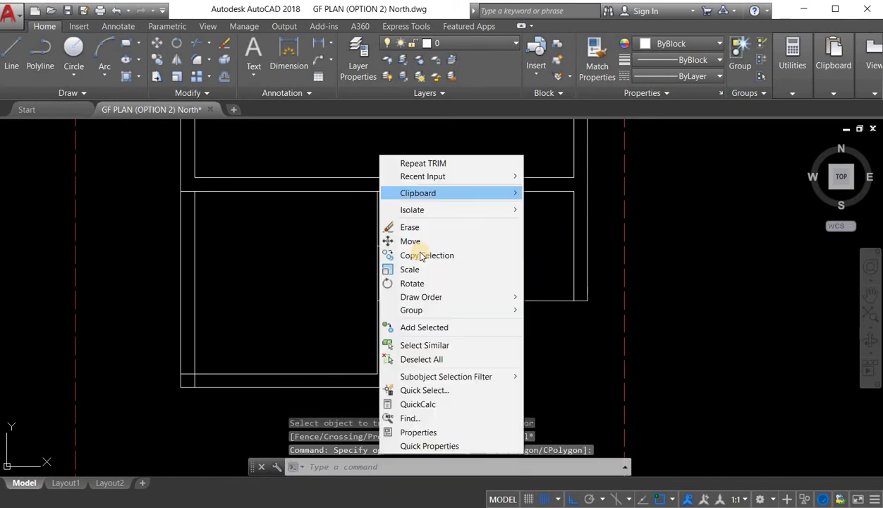
click(381, 252)
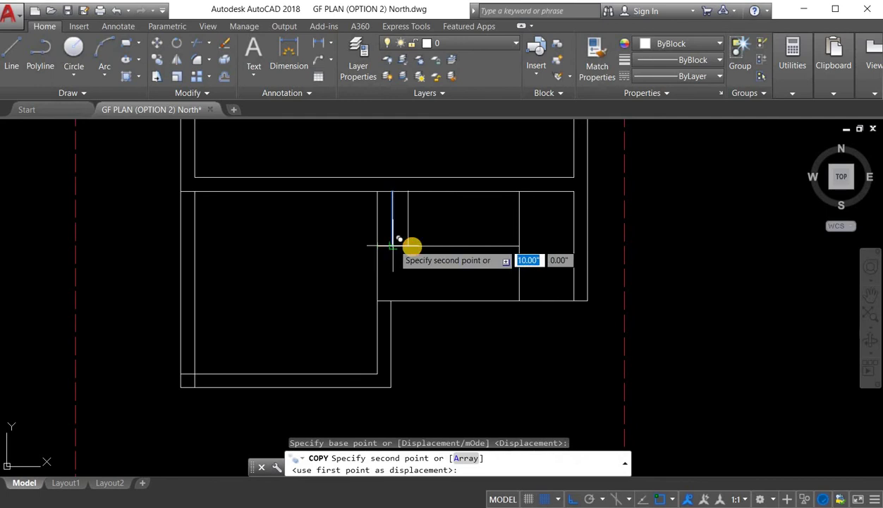
click(407, 245)
click(424, 246)
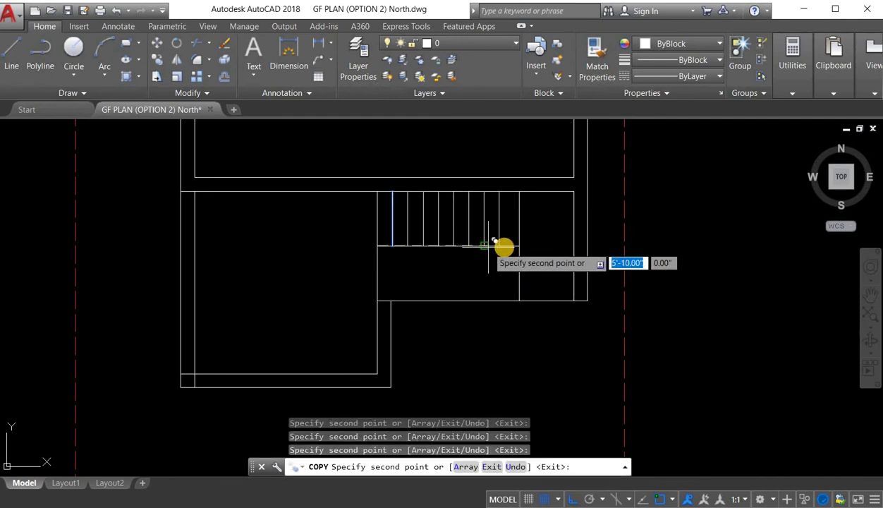
key(Escape)
Step: Move the landing line west so that it lies on the last tread line of the northern flight
scroll(523, 240, up, 3)
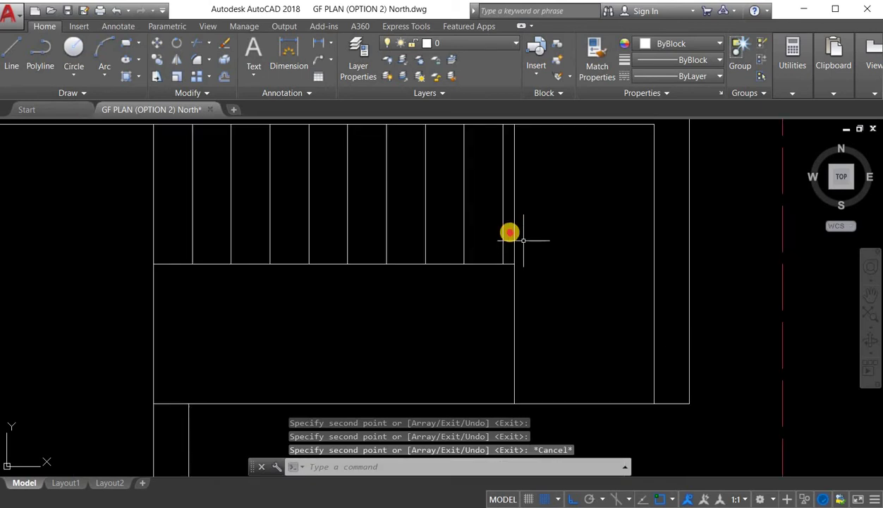
click(511, 231)
right_click(528, 275)
click(538, 278)
scroll(504, 258, up, 2)
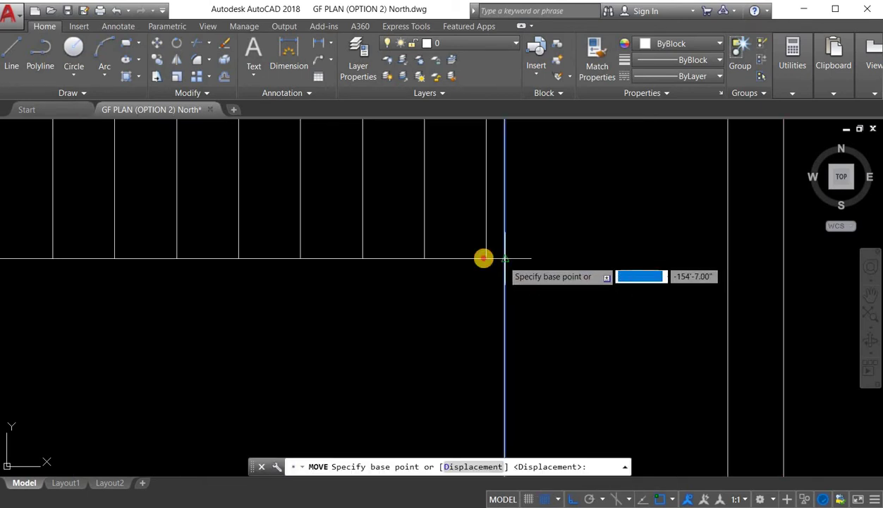
key(Escape)
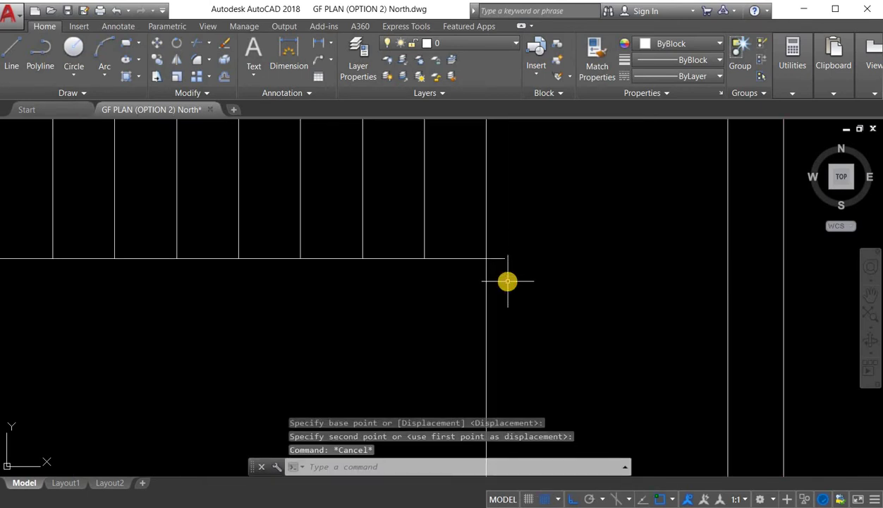
scroll(508, 280, down, 2)
key(Escape)
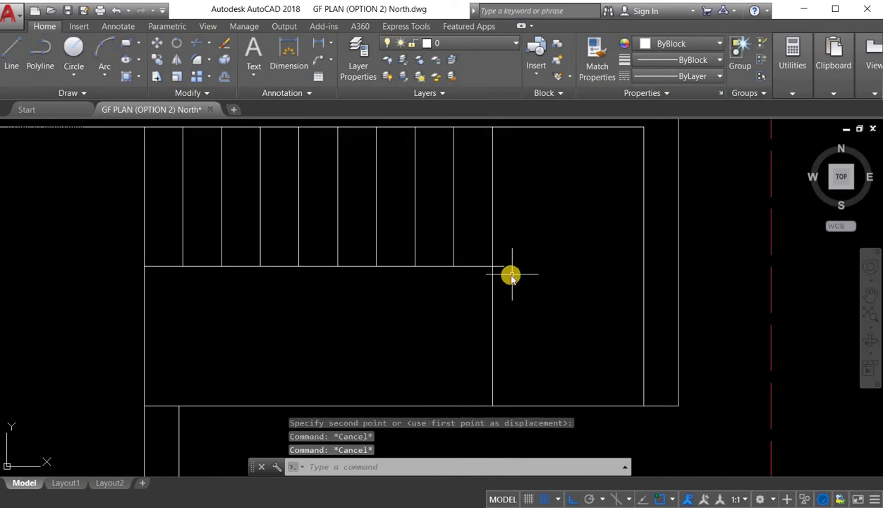
Step: Trim the end of the flight dividing line that extends east past the landing line
text(tr)
key(space)
key(space)
click(502, 260)
click(506, 264)
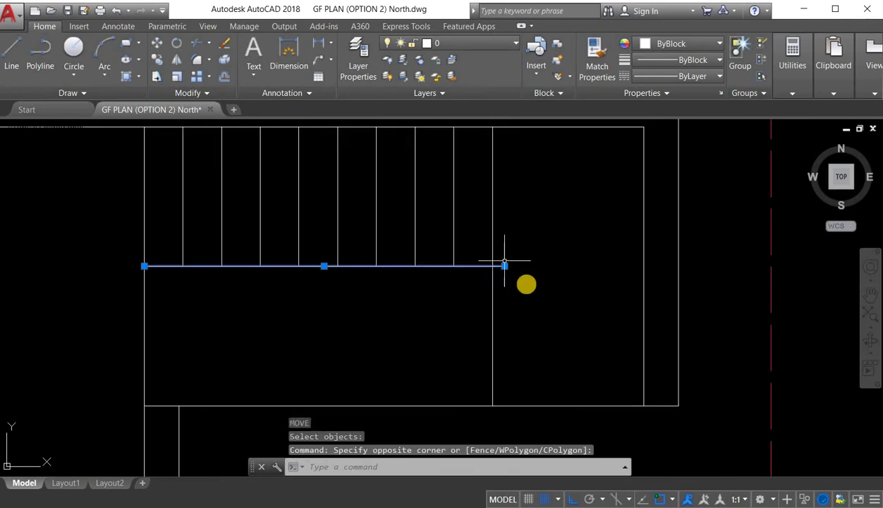
key(Escape)
key(space)
key(space)
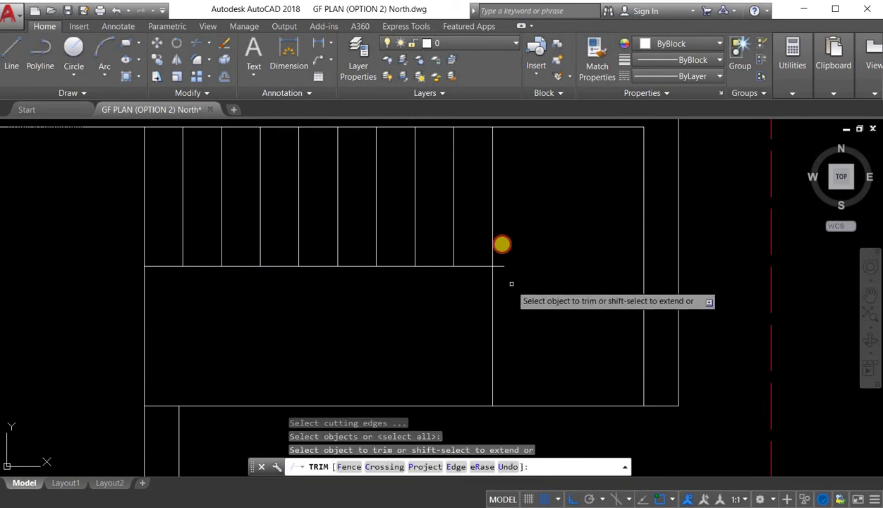
click(510, 277)
click(501, 245)
scroll(515, 264, down, 2)
key(Escape)
Step: Copy the northern flight's tread lines straight down into the southern flight, from their upper ends to the dividing line
click(495, 231)
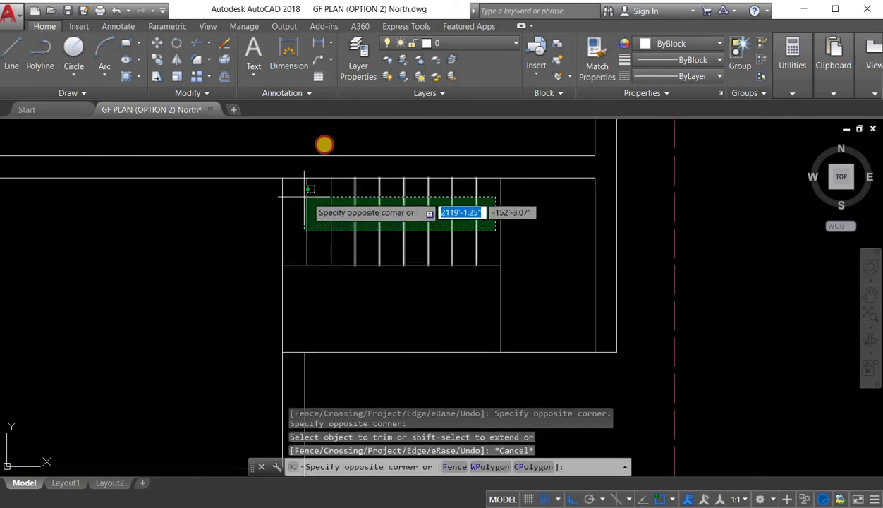
click(306, 197)
right_click(325, 145)
click(371, 245)
click(307, 178)
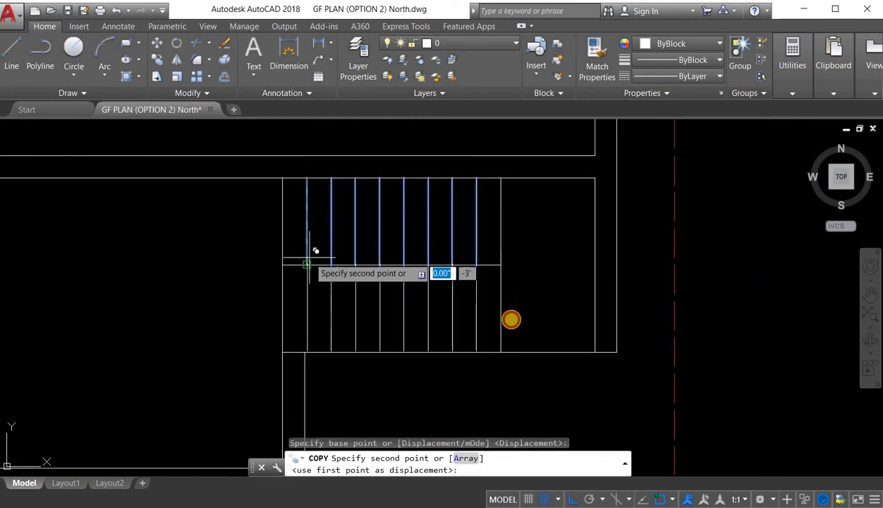
click(308, 264)
key(Escape)
Step: Change the linetype of the southern flight's tread lines to a dotted ACAD linetype
click(489, 302)
click(305, 278)
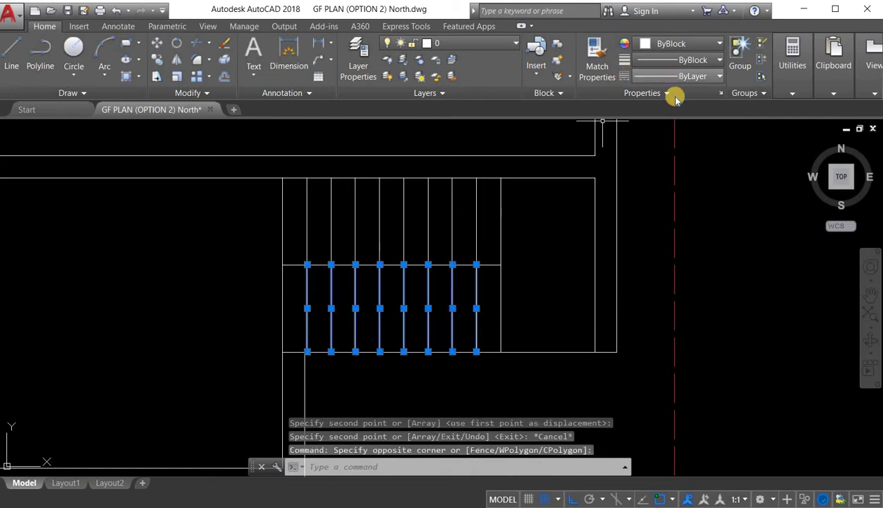
click(695, 76)
click(689, 140)
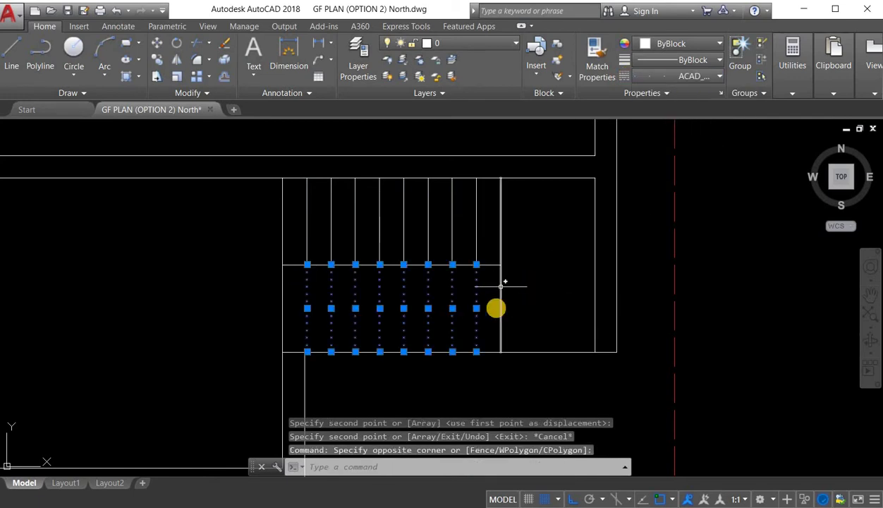
scroll(500, 283, down, 3)
key(Escape)
scroll(479, 301, up, 2)
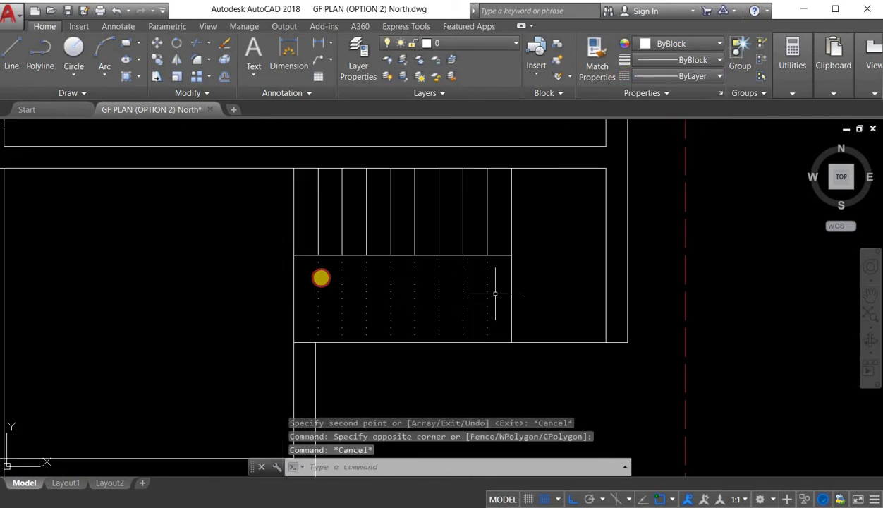
click(495, 293)
click(318, 274)
scroll(516, 281, down, 8)
key(Escape)
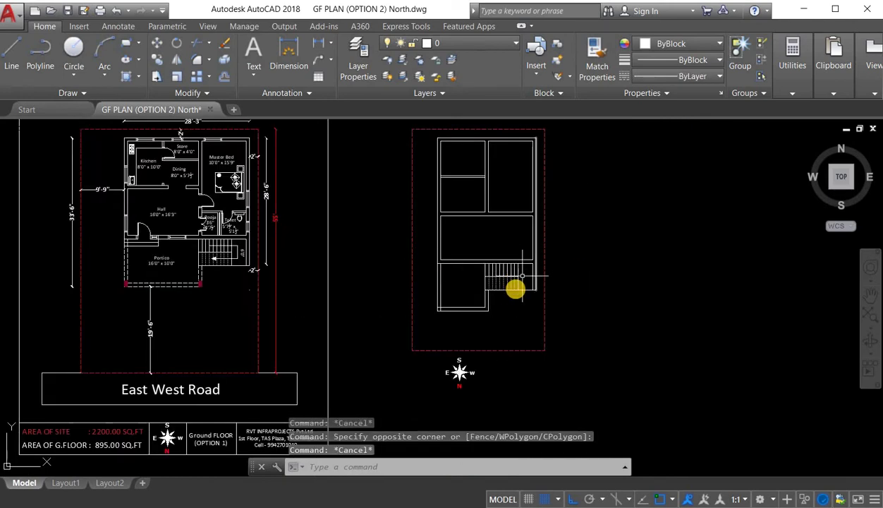
Step: Draw the stair direction line from the second northern tread's midpoint east to the landing, south, and back west into the southern flight
scroll(515, 289, up, 4)
text(l)
key(Return)
scroll(490, 259, up, 4)
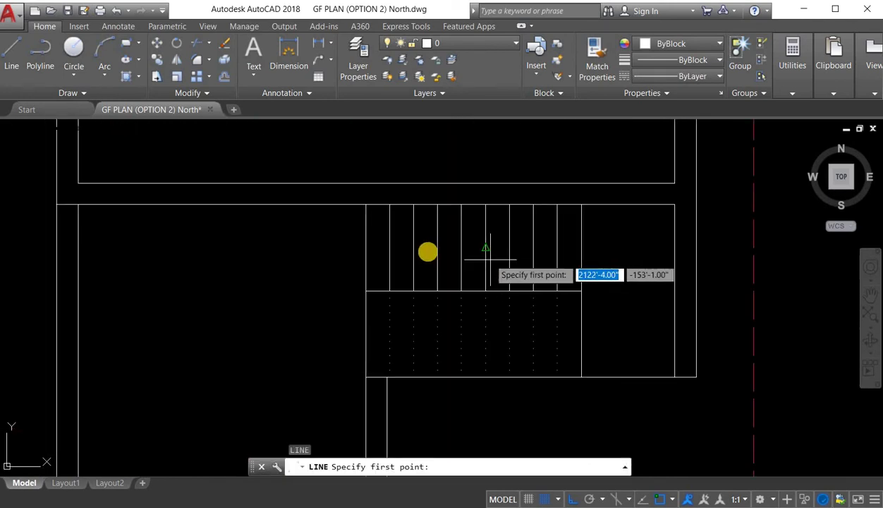
click(414, 248)
click(623, 336)
click(623, 331)
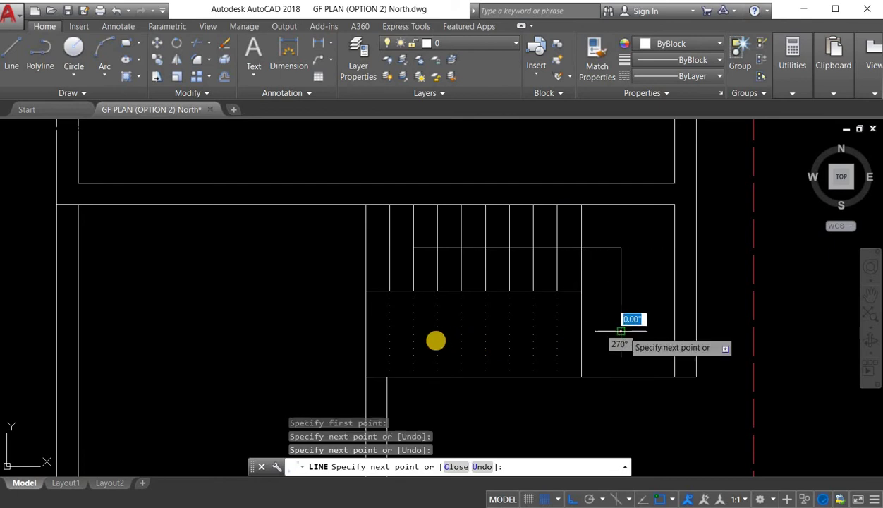
scroll(430, 338, up, 2)
click(426, 326)
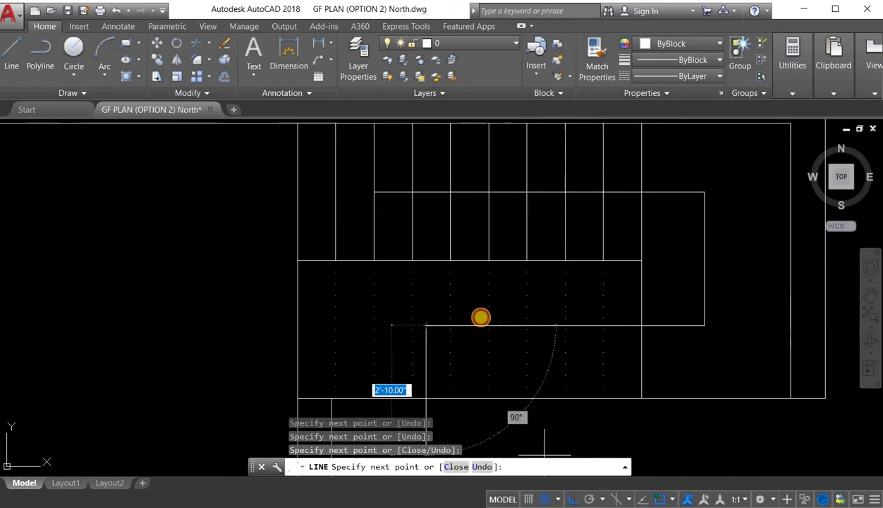
Step: Turn off orthogonal drawing and draw the upper half of an arrowhead at the direction line's western end
click(573, 498)
scroll(482, 317, up, 2)
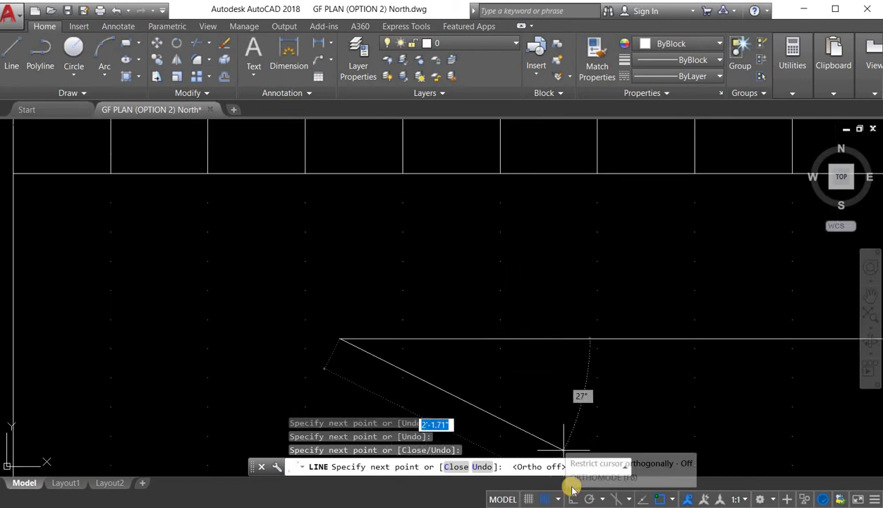
click(446, 299)
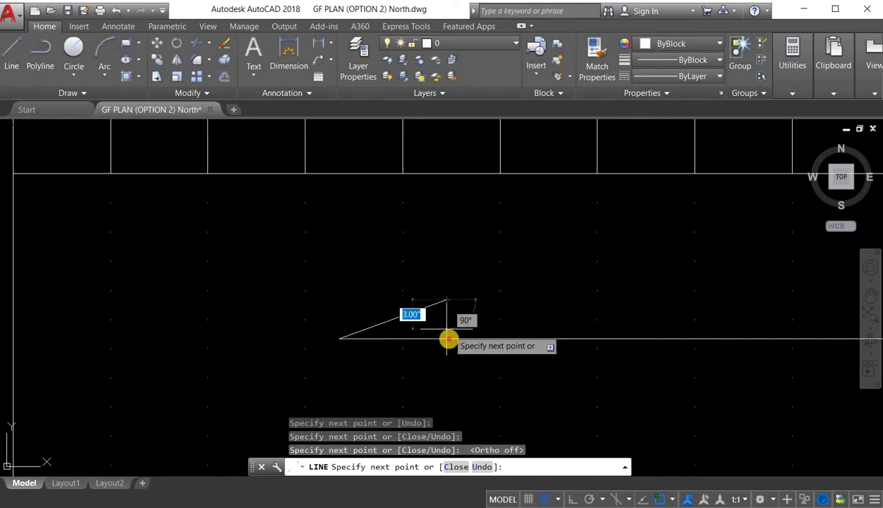
click(447, 338)
key(Escape)
Step: Mirror the half arrowhead across the direction line, keeping the source lines
click(459, 317)
click(395, 275)
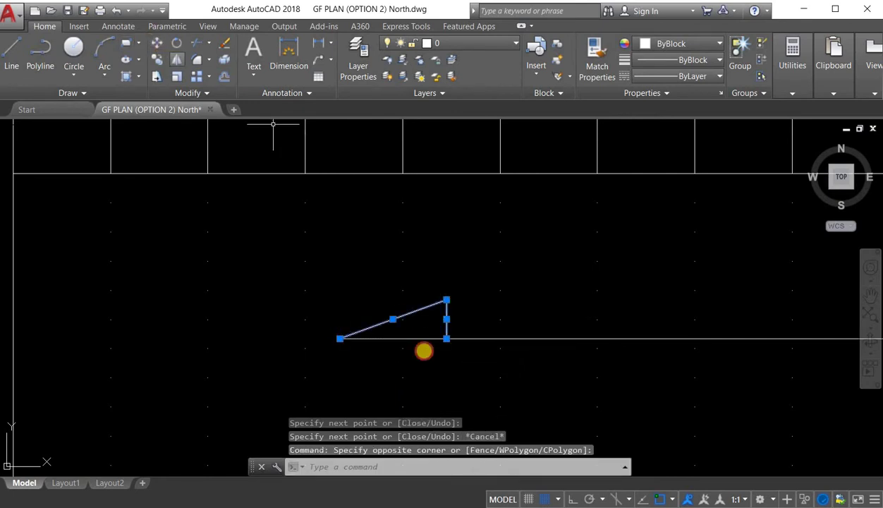
text(mi)
key(Return)
click(341, 338)
click(456, 339)
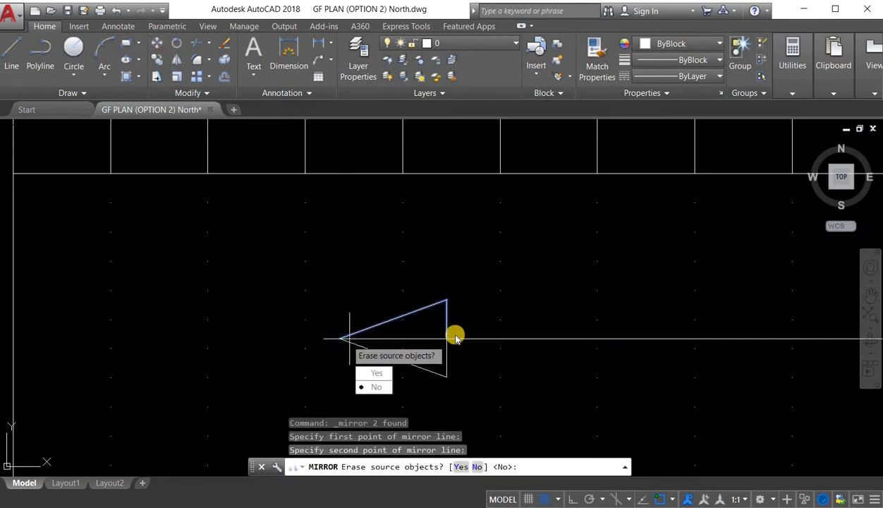
right_click(456, 339)
click(477, 352)
Step: Fill the arrowhead with a SOLID hatch
scroll(463, 331, down, 2)
text(h)
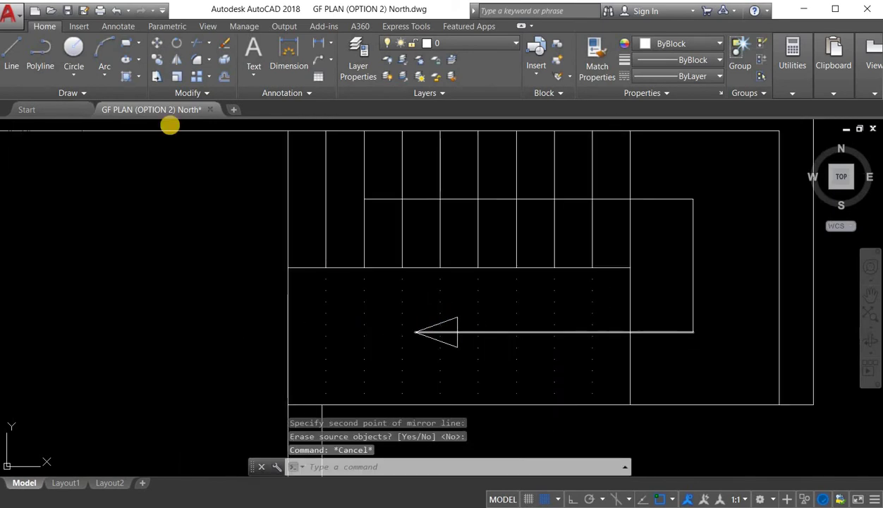
key(Return)
click(115, 58)
click(449, 322)
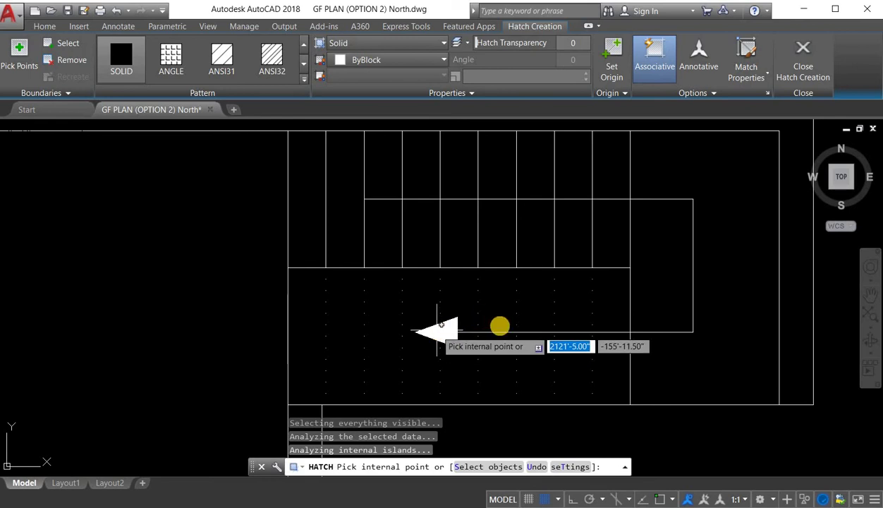
key(Escape)
Step: Trim the inner wall line ends that cross the wall thickness at the southwest room's outer corner
scroll(506, 326, down, 2)
middle_drag(387, 364, 394, 347)
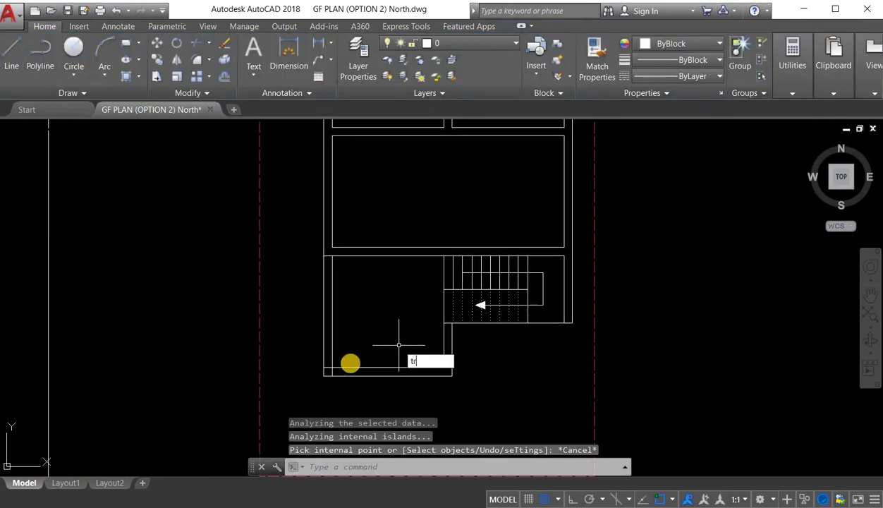
text(tr)
key(Return)
key(Return)
scroll(321, 387, up, 3)
click(286, 369)
click(286, 369)
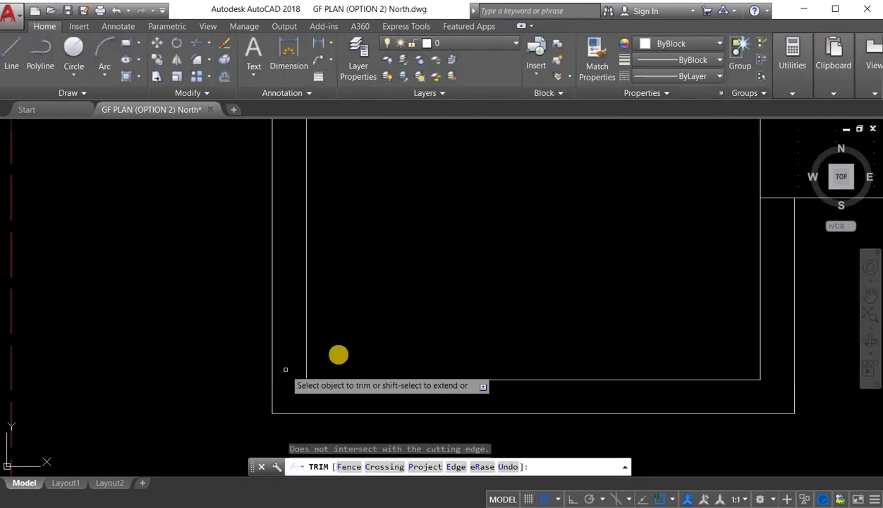
scroll(323, 352, down, 2)
key(Escape)
click(342, 300)
click(280, 239)
key(Escape)
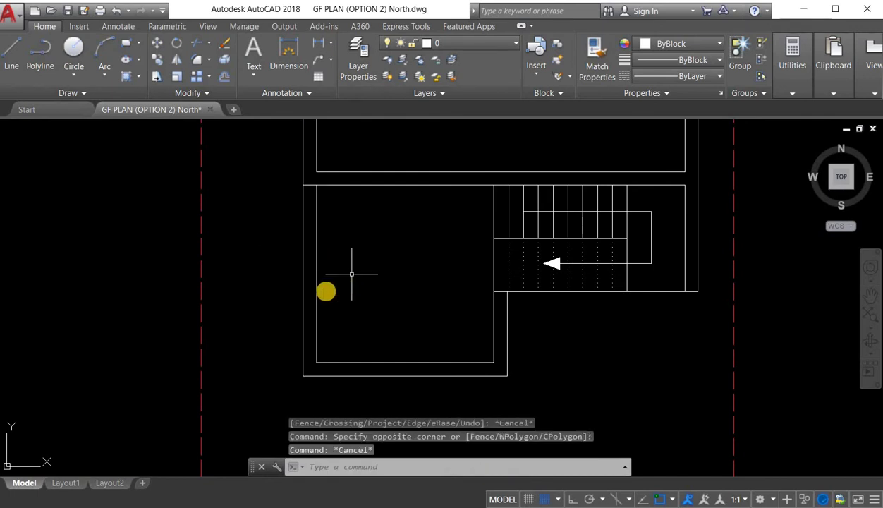
scroll(352, 274, down, 4)
click(366, 293)
key(Escape)
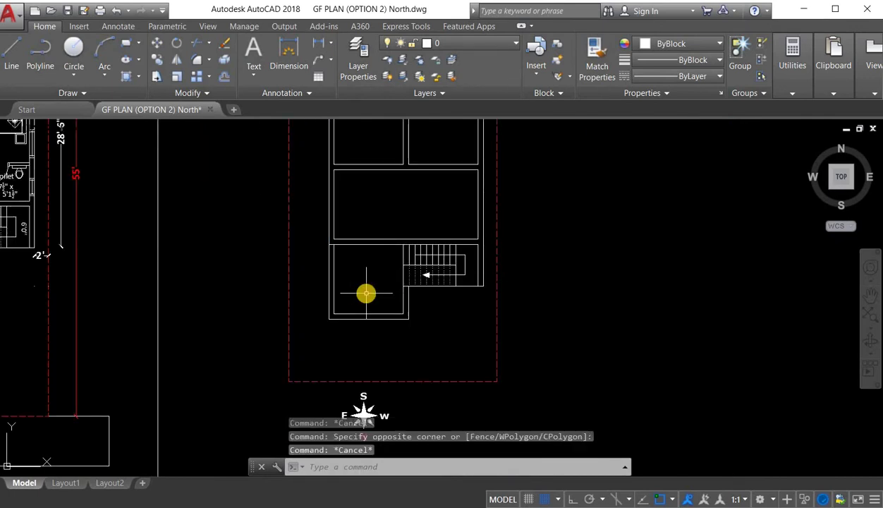
Step: Trim the outer west wall line beside the southwest room and redraw that stretch as a separate line down to the corner
text(tr)
key(Return)
key(Return)
scroll(326, 272, up, 3)
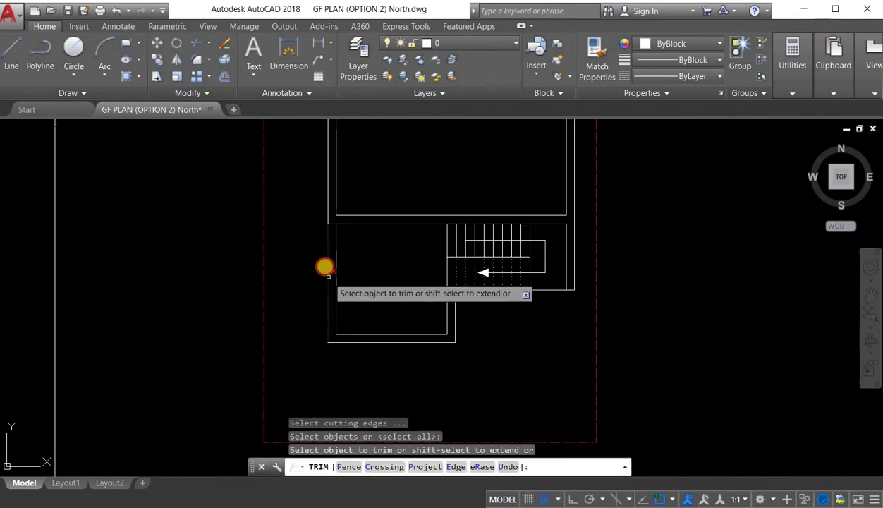
key(Escape)
text(l)
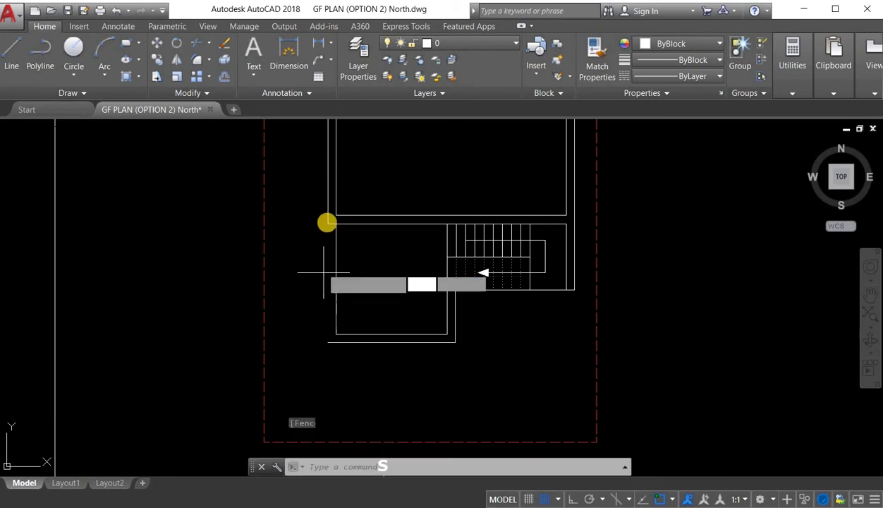
key(Return)
click(328, 340)
key(Escape)
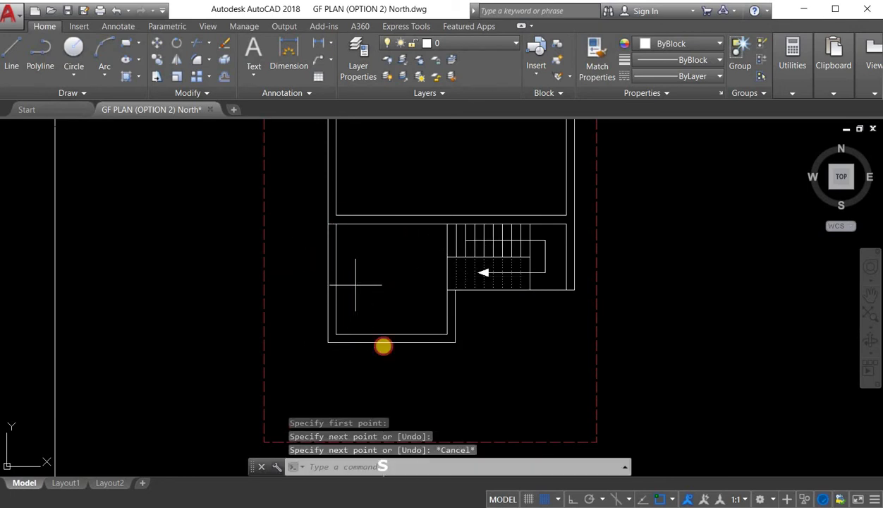
Step: Change the linetype of the southwest room's west, south and short east wall lines to dashed
click(355, 286)
click(304, 255)
click(402, 293)
click(349, 377)
click(468, 324)
click(433, 323)
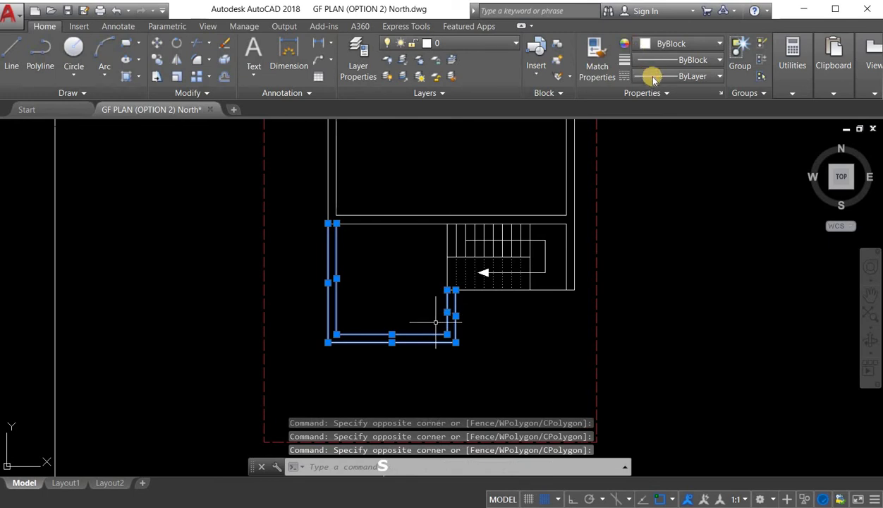
click(679, 76)
click(671, 126)
key(Escape)
scroll(438, 306, down, 4)
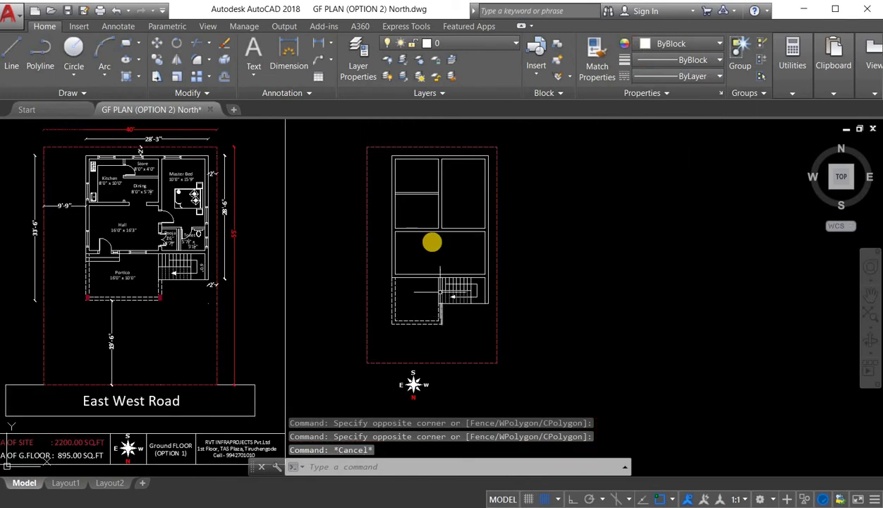
scroll(432, 244, up, 2)
scroll(440, 247, down, 2)
scroll(474, 290, up, 2)
scroll(536, 276, down, 3)
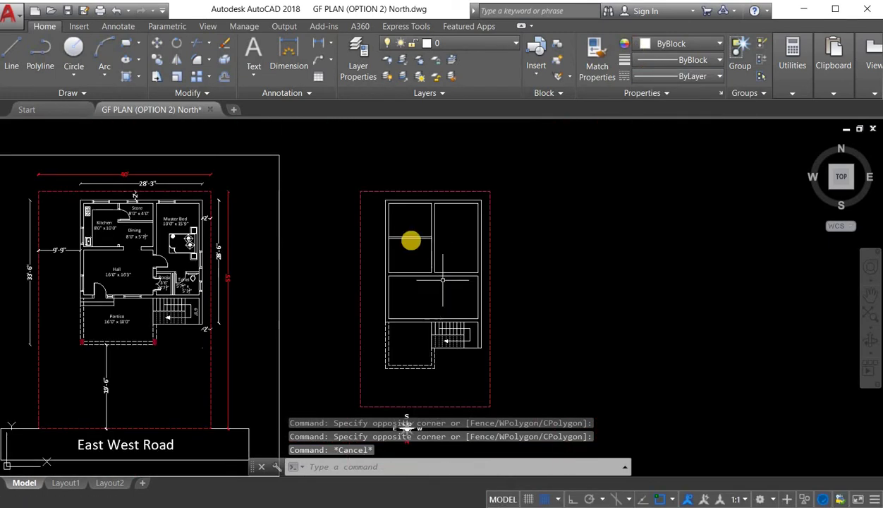
scroll(406, 232, up, 2)
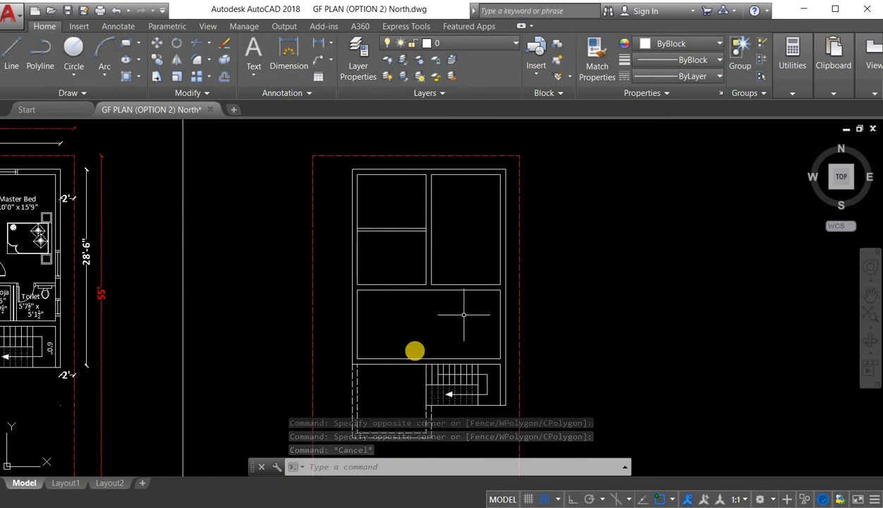
Step: Copy the inner west wall line of the wide middle room 16' toward the east
middle_drag(413, 353, 415, 325)
scroll(449, 301, up, 2)
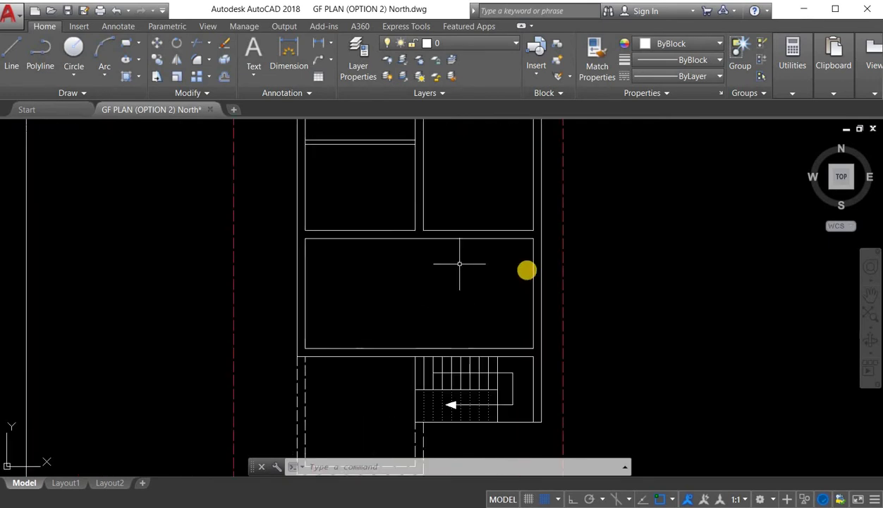
right_click(357, 217)
click(392, 285)
click(354, 285)
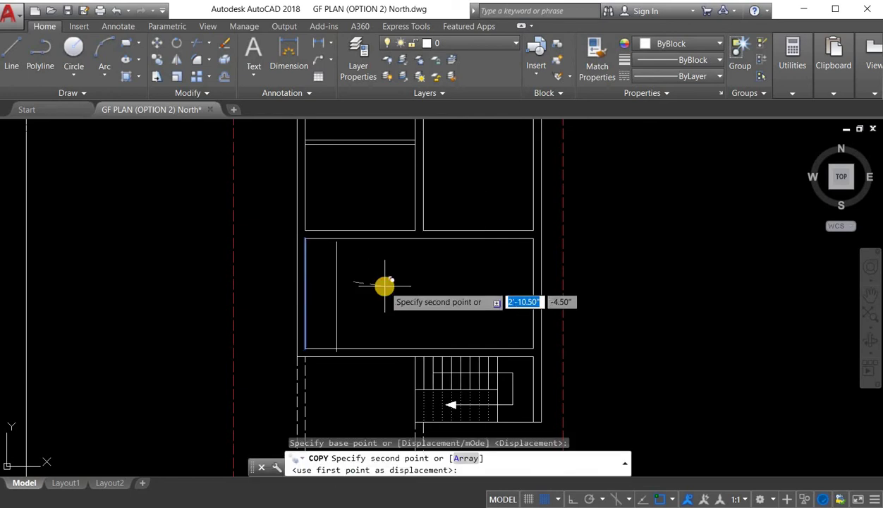
key(Return)
key(Escape)
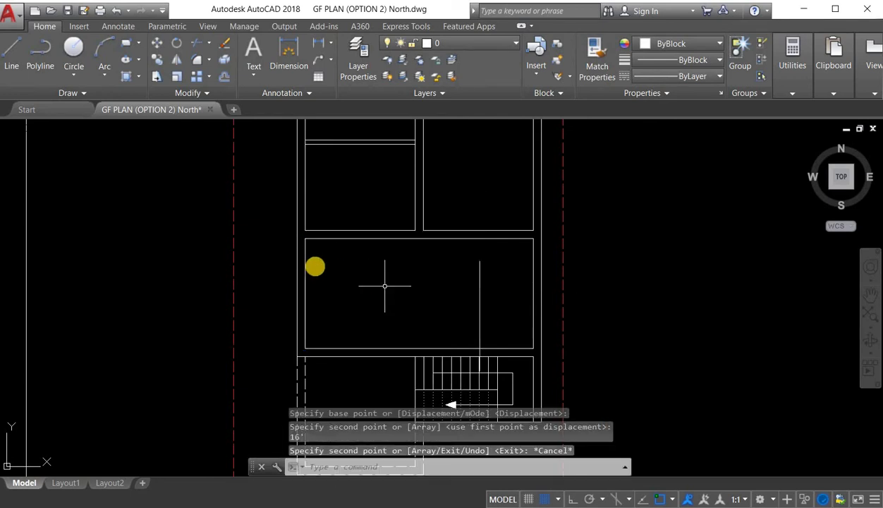
Step: Undo the last wall-line copy and copy the wide middle room's inner west wall line 16' straight east with Ortho on
key(ctrl+z)
click(306, 262)
right_click(320, 196)
click(348, 295)
click(331, 297)
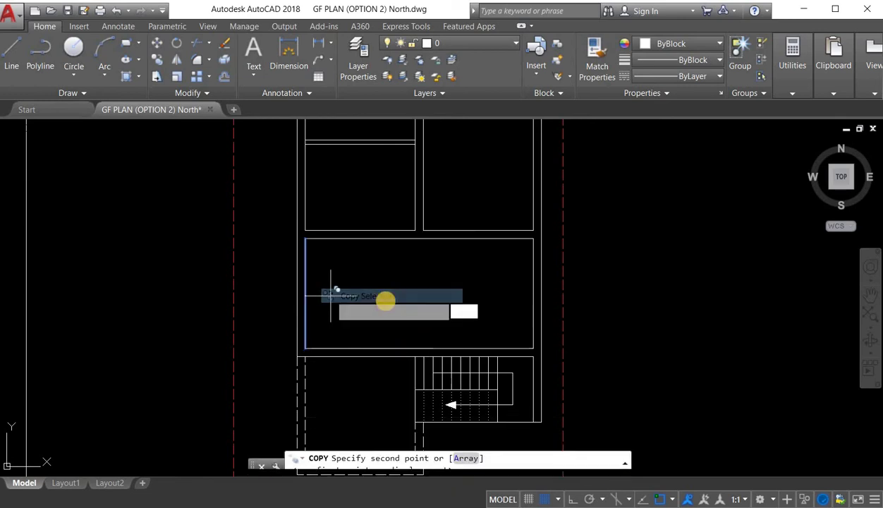
click(576, 499)
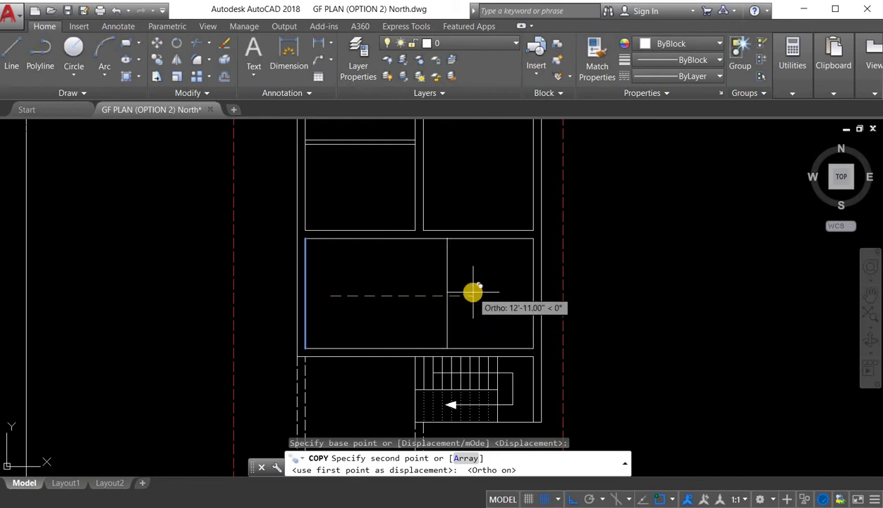
text(16')
key(Return)
key(Escape)
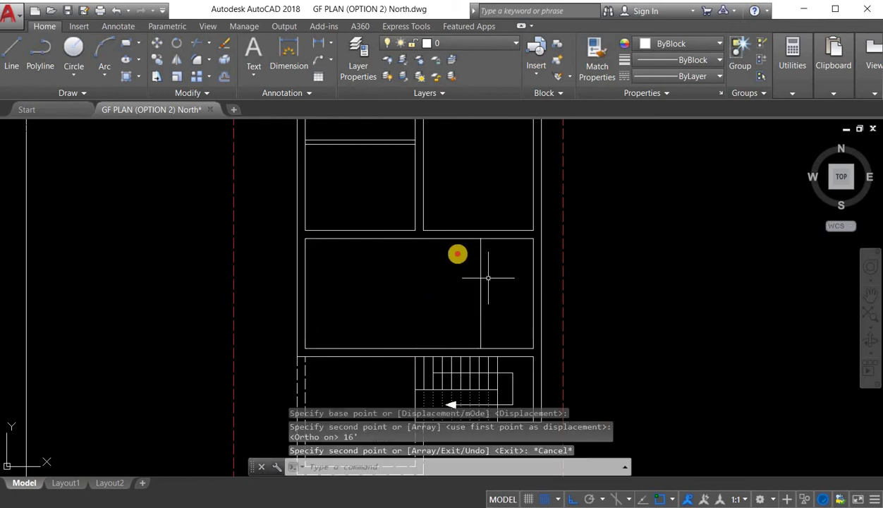
Step: Copy the new vertical line in the wide middle room 4.5" east to give the partition its thickness
scroll(489, 279, up, 2)
click(489, 277)
click(460, 242)
right_click(480, 175)
click(528, 274)
click(392, 293)
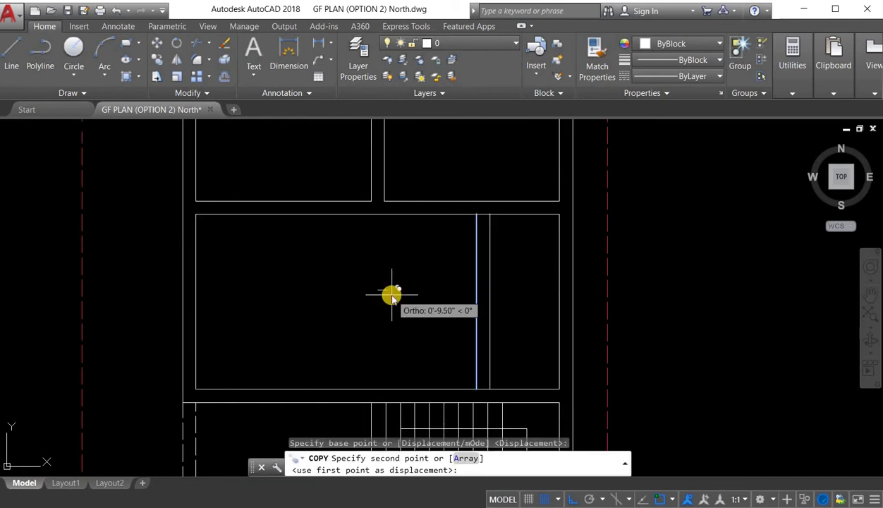
text(4.5)
key(Return)
key(Escape)
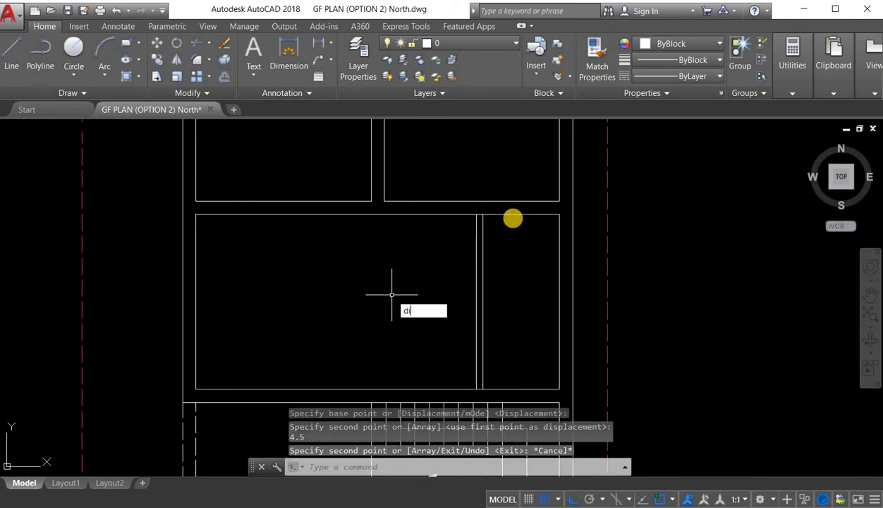
Step: Measure the clear width between the new vertical partition and the inner east wall
text(di)
key(Return)
click(481, 213)
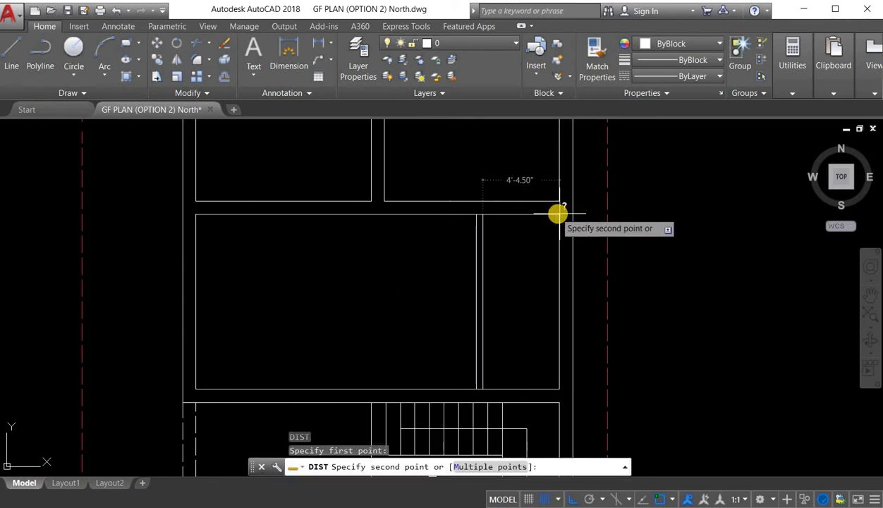
key(Escape)
Step: Copy the eastern segment of the middle room's inner north wall line 6' south
click(520, 214)
right_click(644, 177)
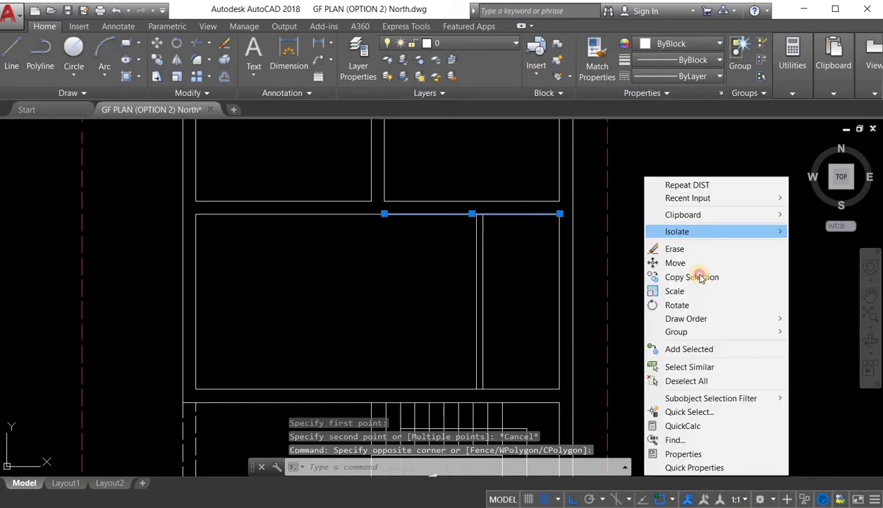
click(660, 277)
click(666, 228)
text(6)
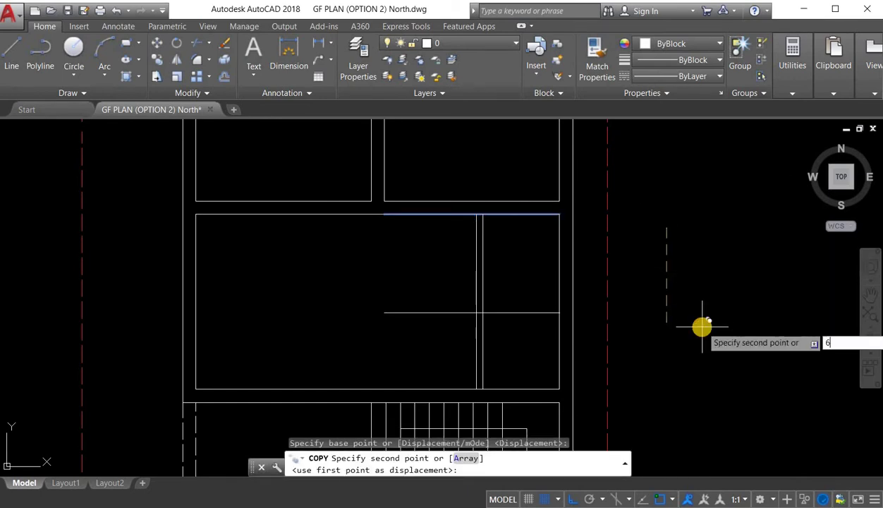
text(')
key(Return)
key(Escape)
Step: Copy the new horizontal line 4.5" south to form the second face of the cross partition
click(525, 333)
click(492, 294)
right_click(498, 216)
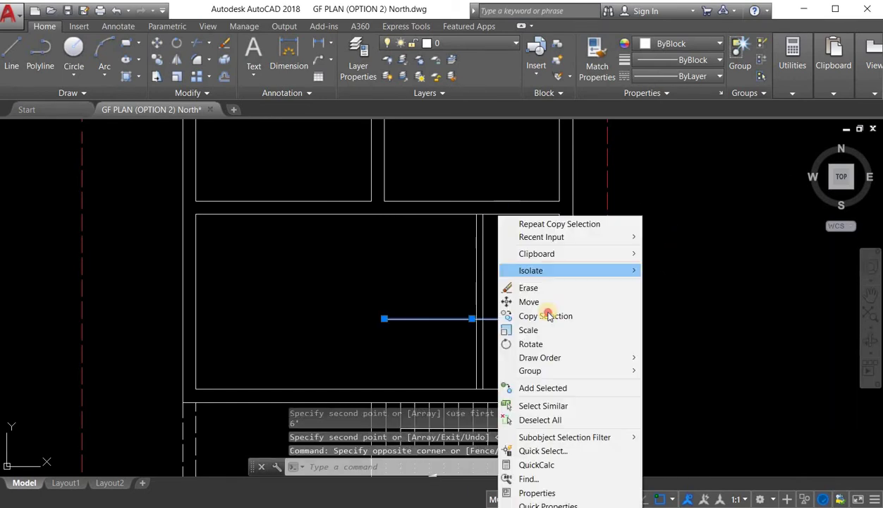
click(549, 316)
click(707, 291)
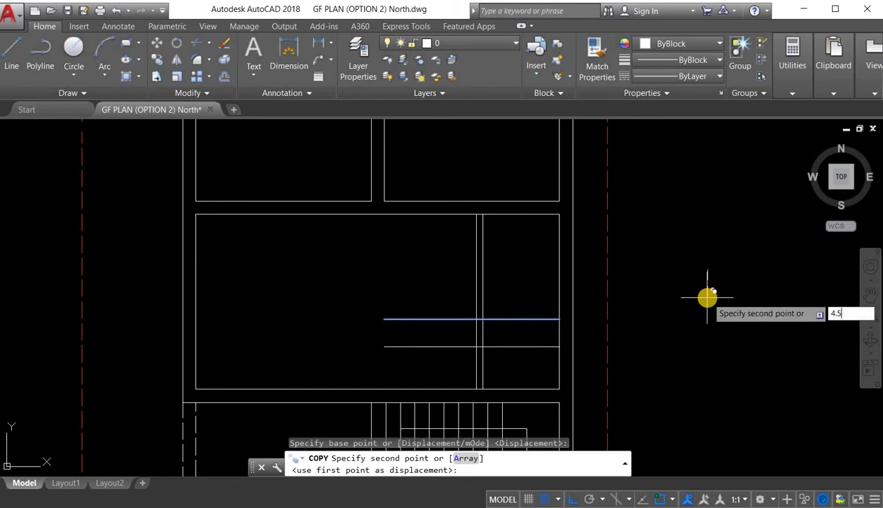
text(4.5)
key(Return)
key(Escape)
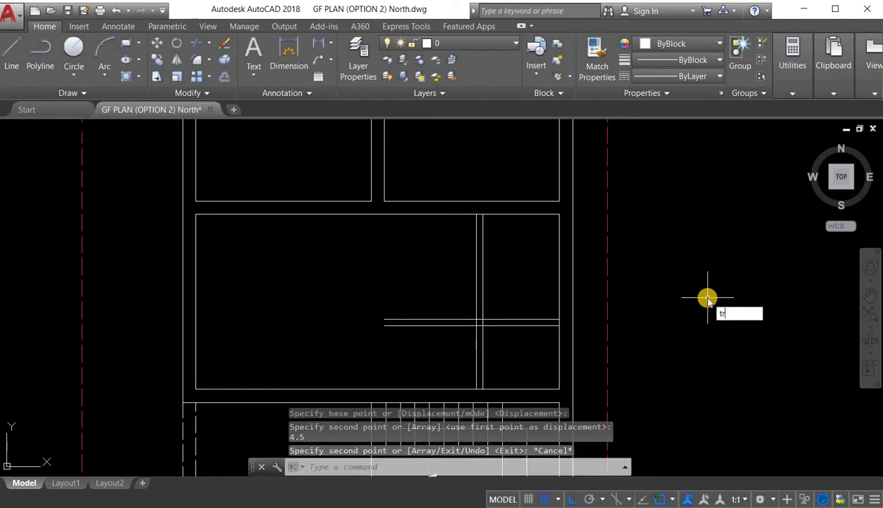
Step: Trim the cross partition's line ends that extend west past the vertical partition's east face
key(Return)
key(Return)
click(450, 342)
click(434, 280)
scroll(475, 327, up, 1)
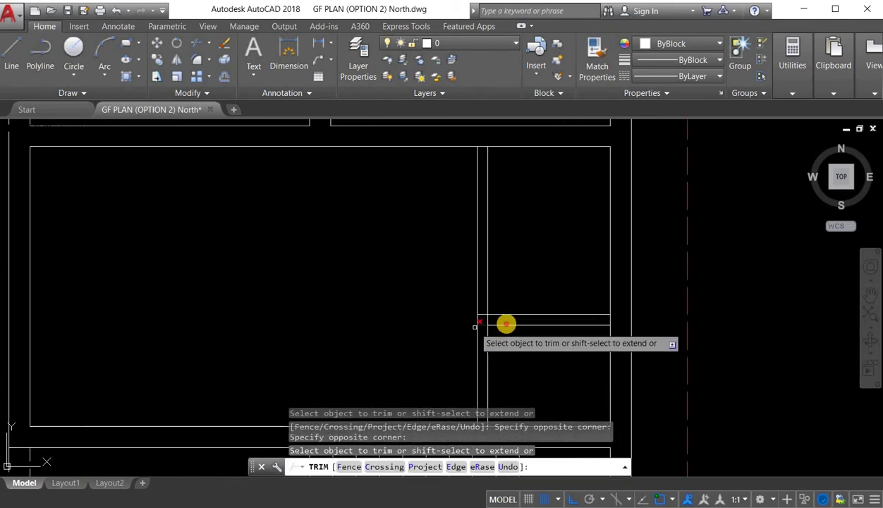
scroll(494, 321, up, 2)
scroll(529, 303, down, 6)
key(Escape)
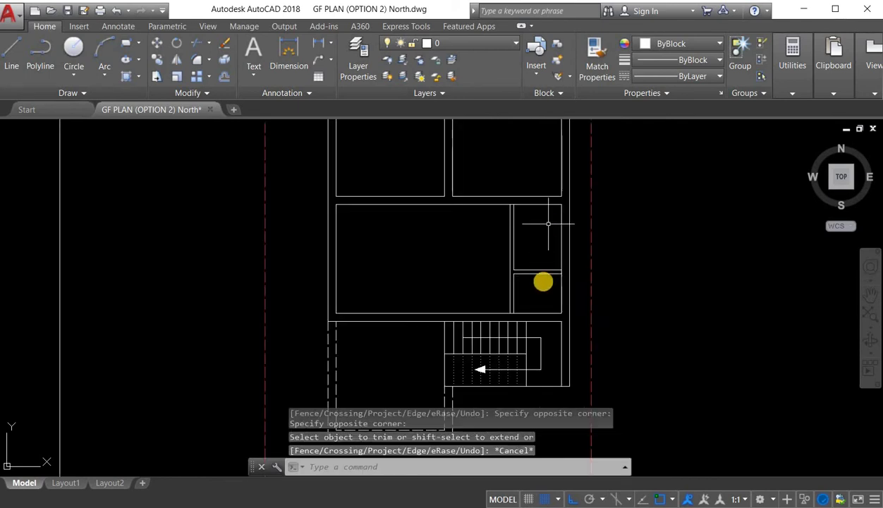
key(Escape)
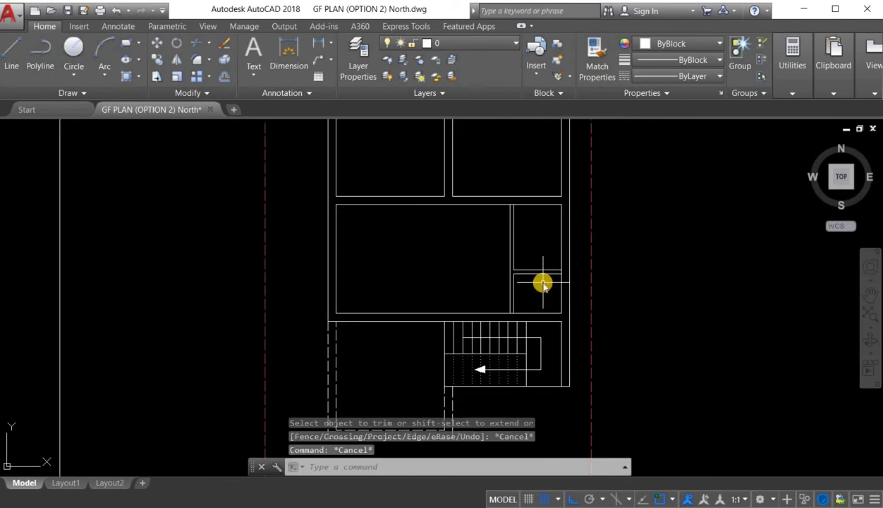
Step: Measure the small room south of the cross partition
text(di)
key(Return)
scroll(565, 263, up, 2)
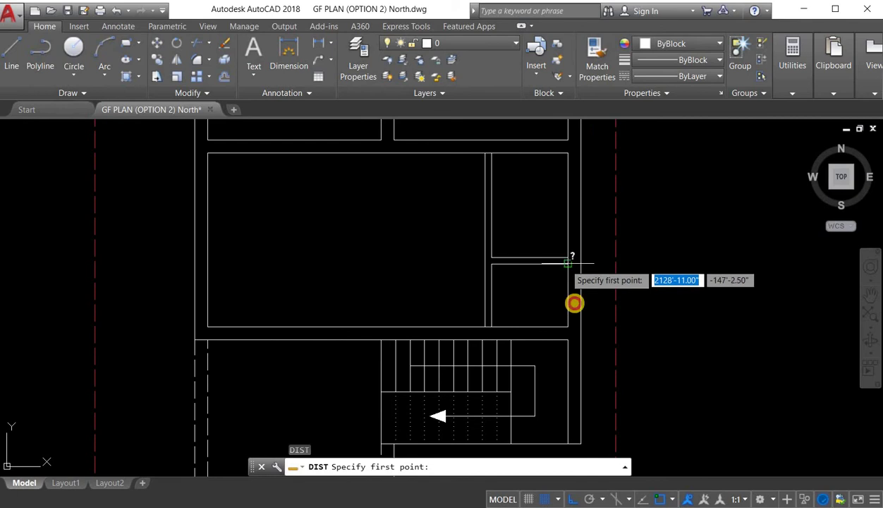
click(568, 263)
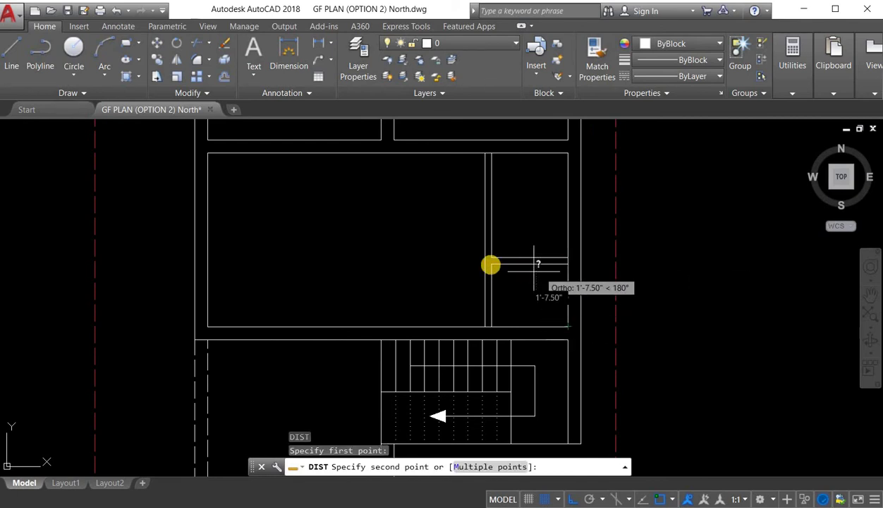
key(Escape)
scroll(487, 282, down, 5)
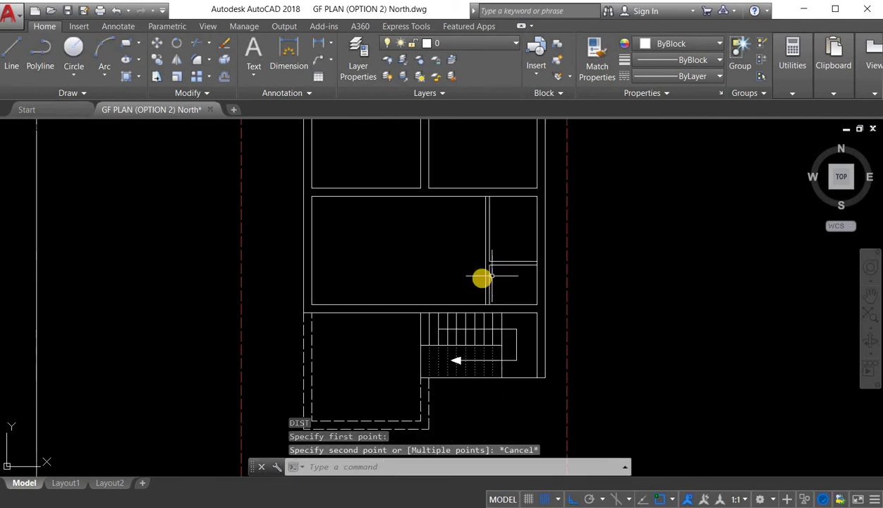
Step: Save the drawing and erase the compass symbol below the new plan
key(ctrl+s)
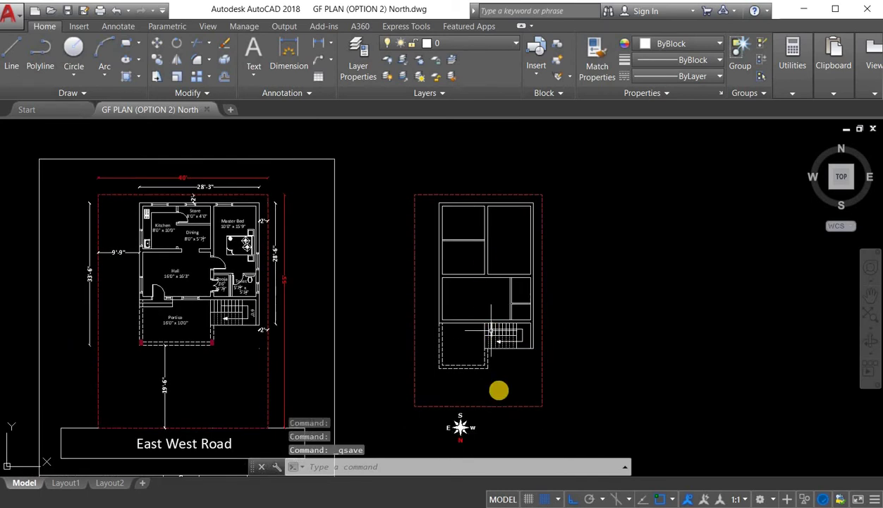
middle_drag(499, 457, 492, 388)
click(488, 384)
click(438, 342)
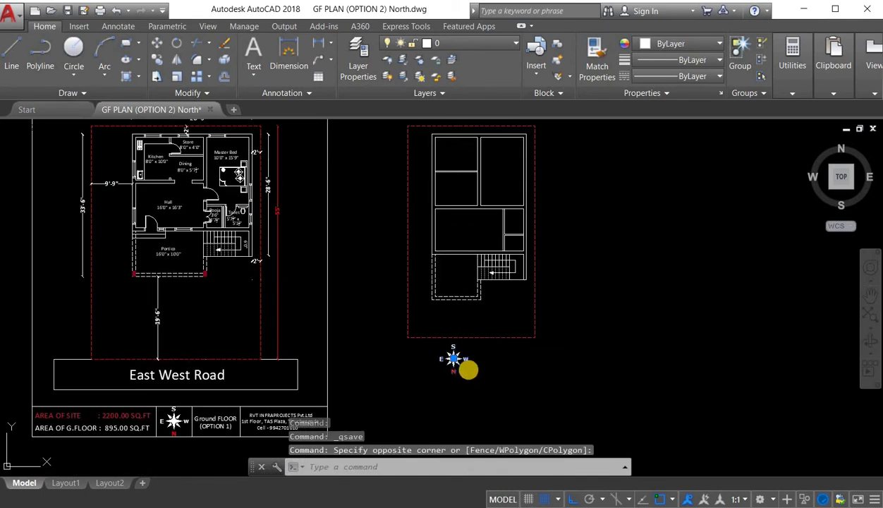
key(Delete)
scroll(414, 350, up, 4)
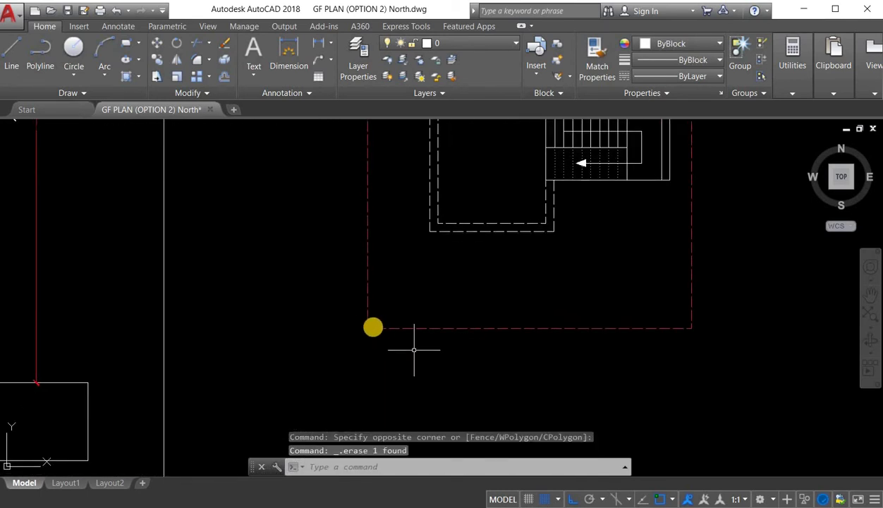
Step: Draw a 7' deep road outline along the plot's south boundary, extending 8' beyond the plot on both its west and east sides
text(l)
key(Return)
click(367, 328)
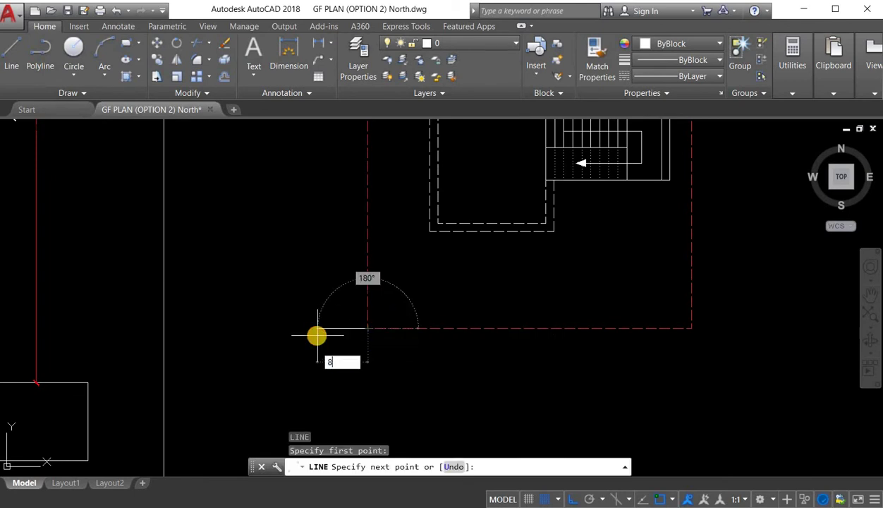
text(8')
key(Return)
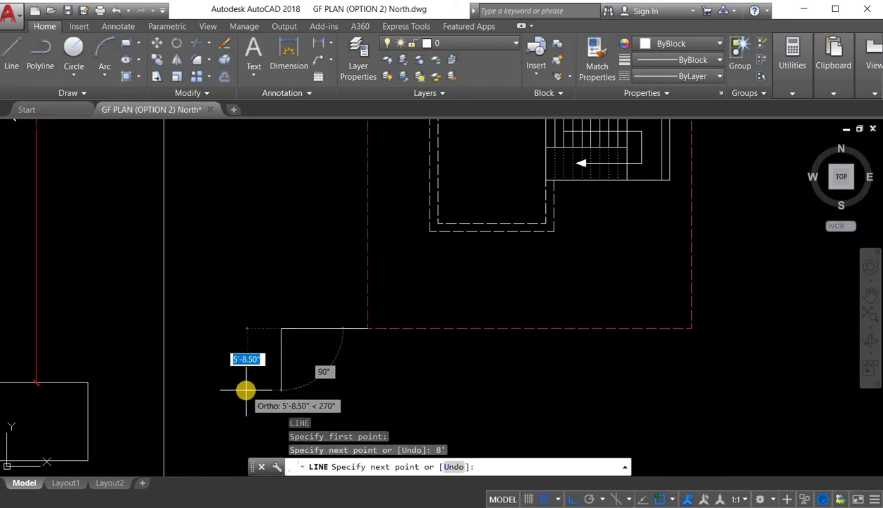
text(7')
key(Return)
scroll(518, 384, down, 2)
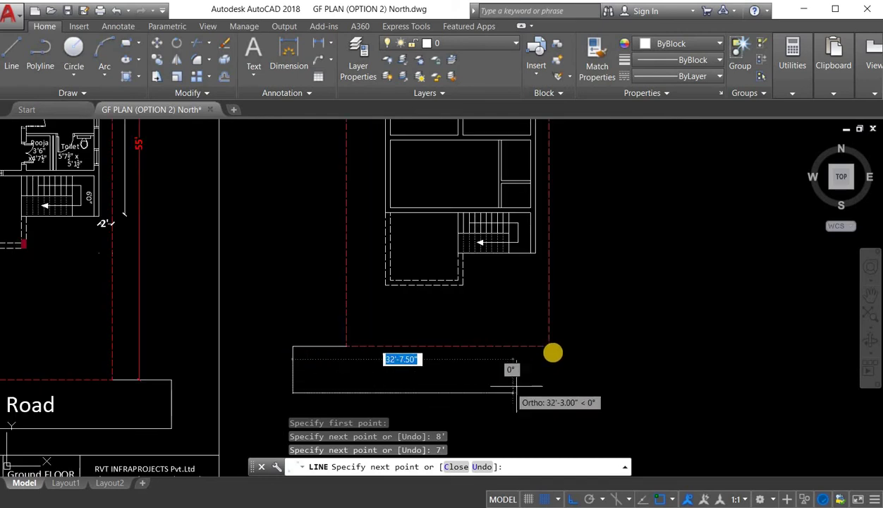
click(570, 377)
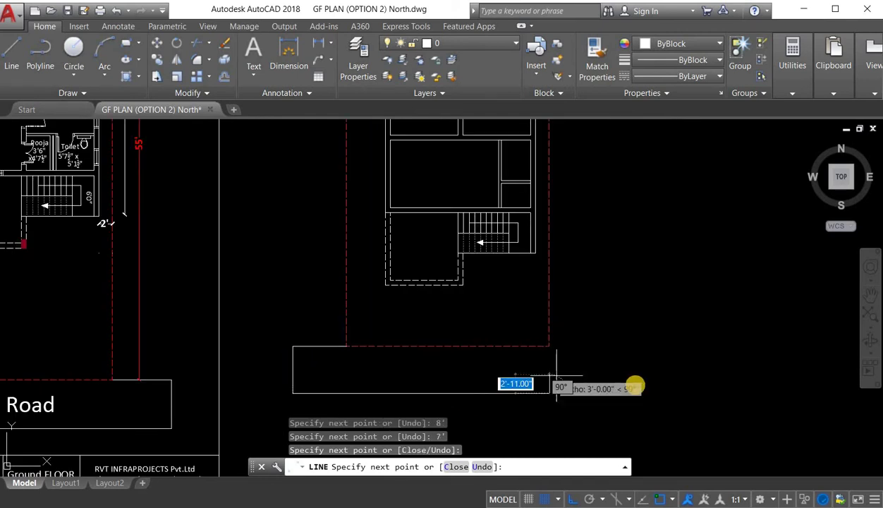
text(8')
key(Return)
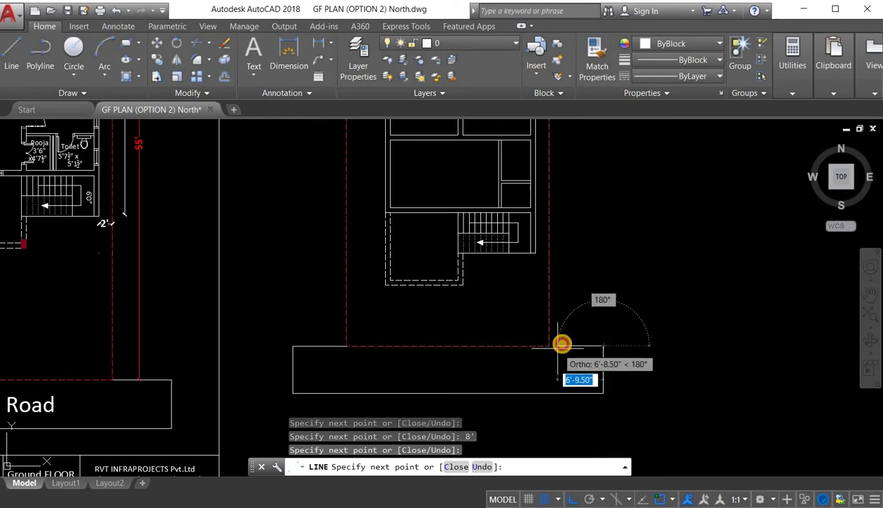
key(Escape)
Step: Move the complete new plan with its plot boundary and road outline a short distance east
scroll(588, 360, down, 4)
scroll(586, 339, up, 2)
middle_drag(586, 338, 510, 358)
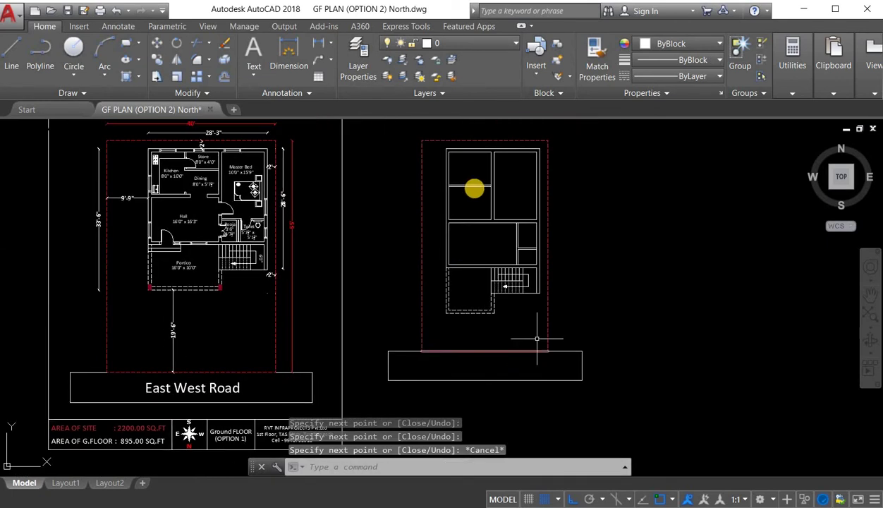
scroll(579, 331, down, 2)
click(581, 331)
click(413, 145)
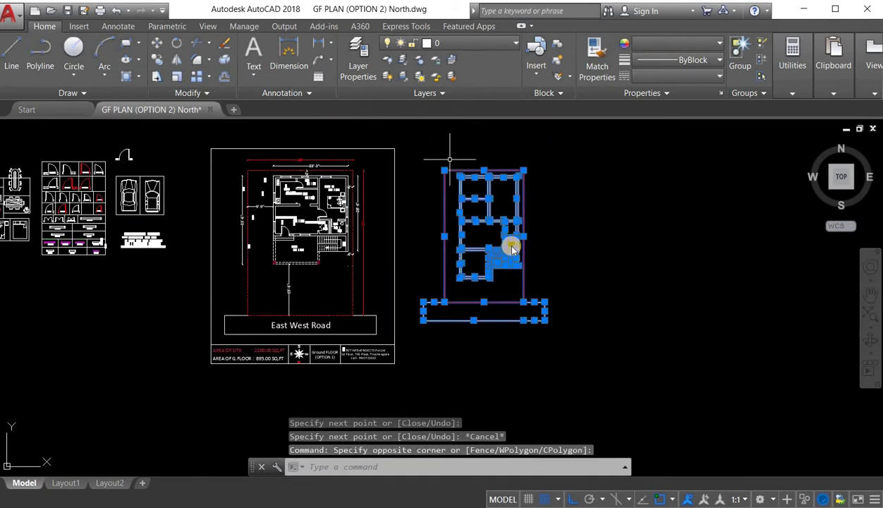
right_click(450, 161)
click(587, 242)
click(569, 241)
click(587, 241)
Step: Draw an L-shaped counter outline in the northwest room, 2' deep along the west wall and 1.5' deep along the north wall
scroll(509, 206, up, 6)
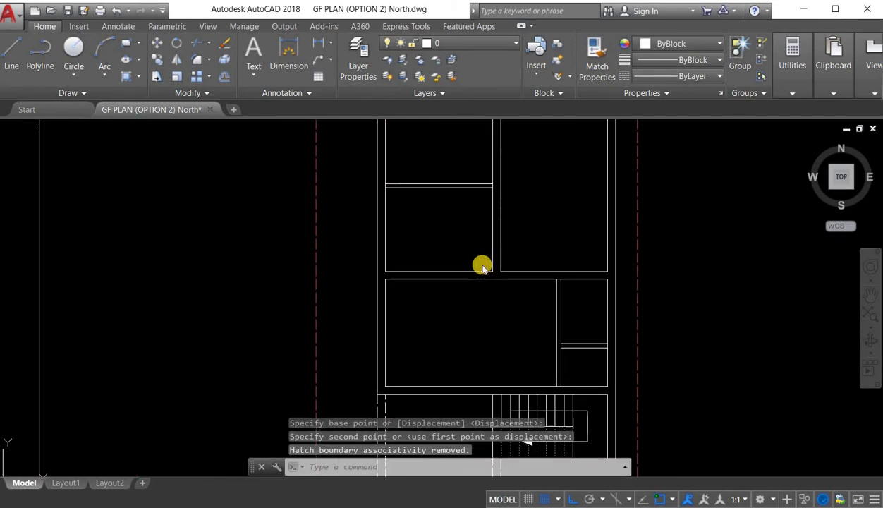
text(l)
key(Return)
scroll(420, 205, up, 2)
middle_drag(392, 171, 384, 270)
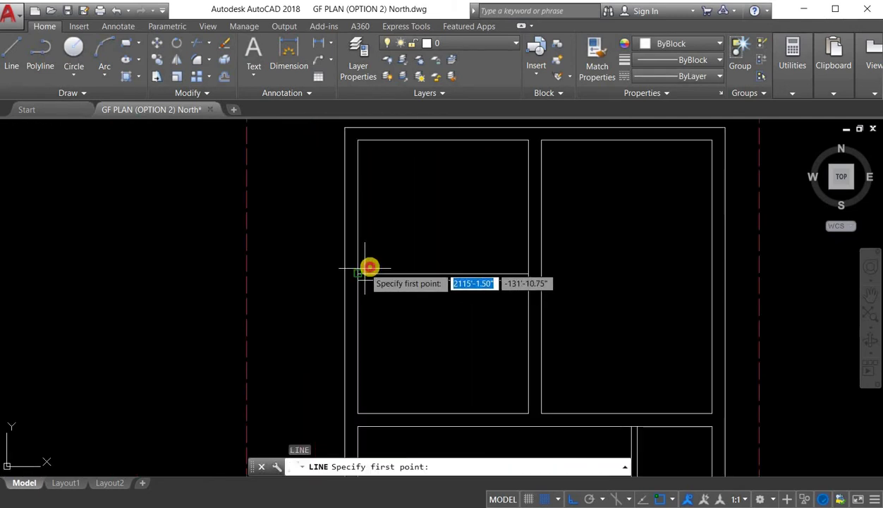
click(363, 270)
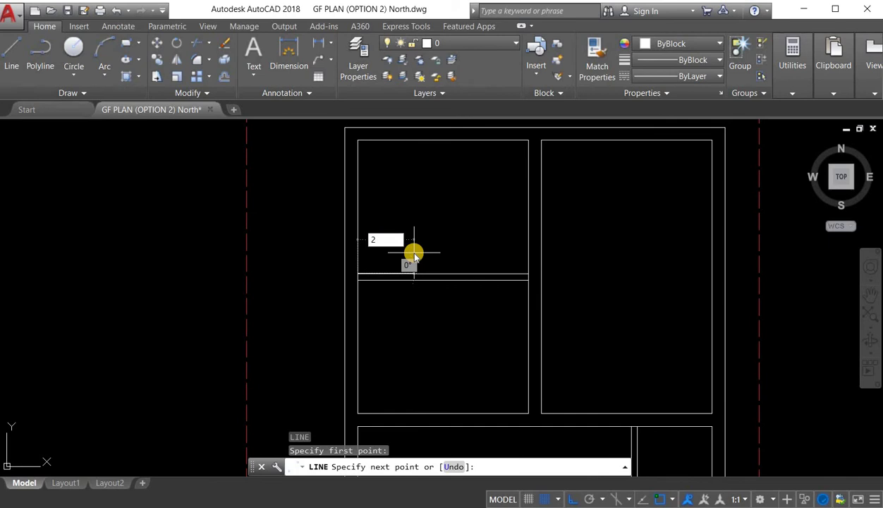
text(2)
key(Return)
click(394, 139)
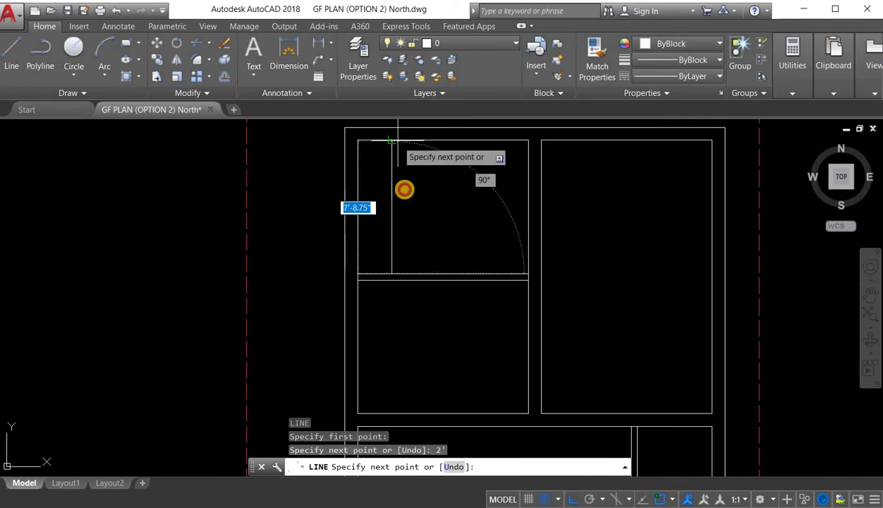
text(1.5)
key(Return)
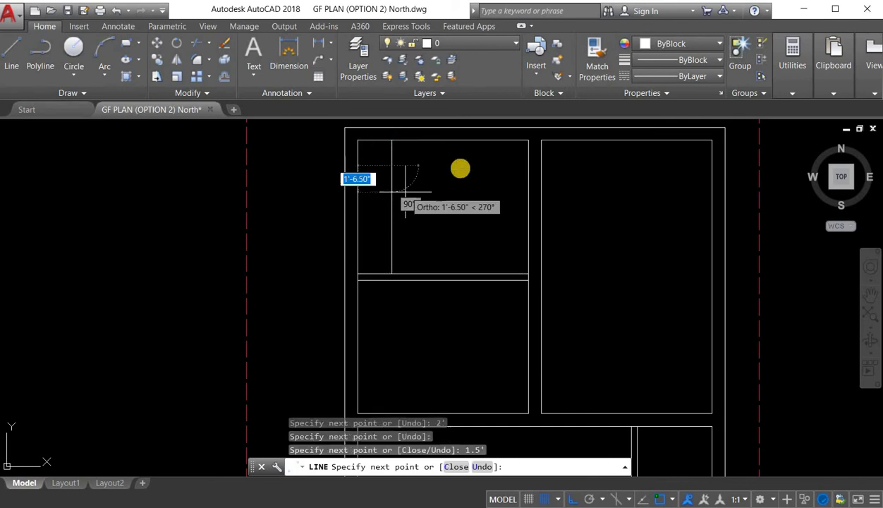
key(Escape)
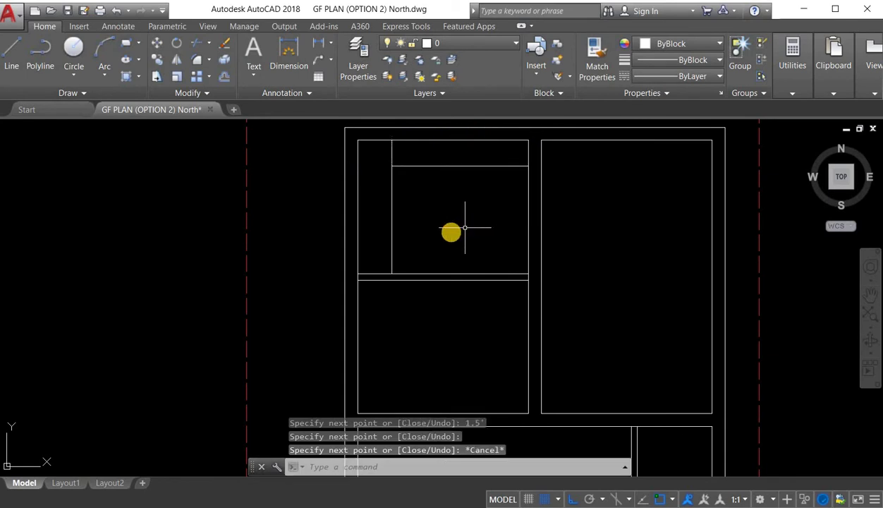
Step: Draw a short line across the partition thickness at the south end of the west counter's edge
middle_drag(465, 233, 453, 238)
key(Return)
scroll(385, 279, up, 5)
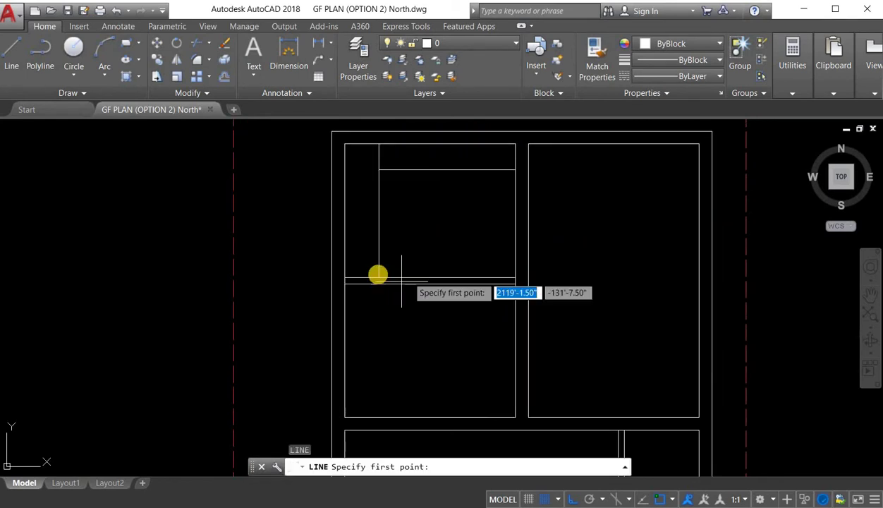
click(365, 279)
key(Escape)
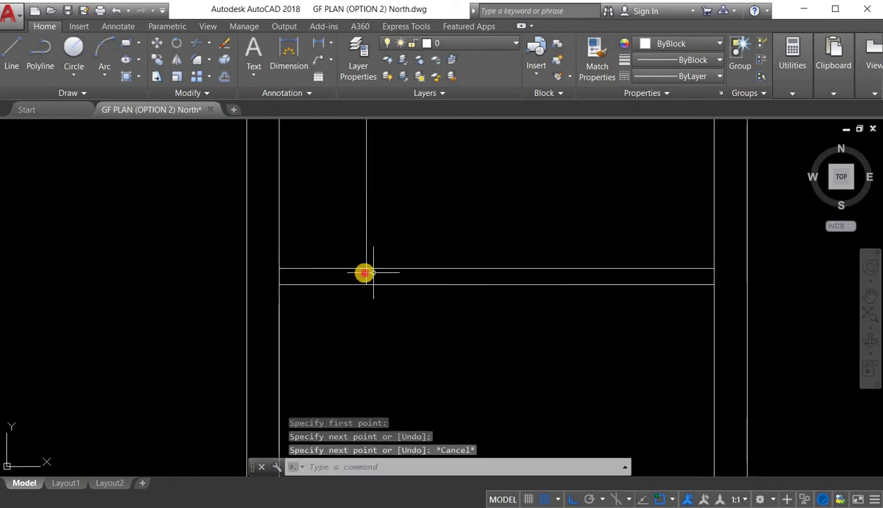
Step: Copy the short line across the kitchen partition 3.5' to the east along the partition
click(356, 262)
click(470, 295)
right_click(400, 325)
click(451, 304)
click(400, 326)
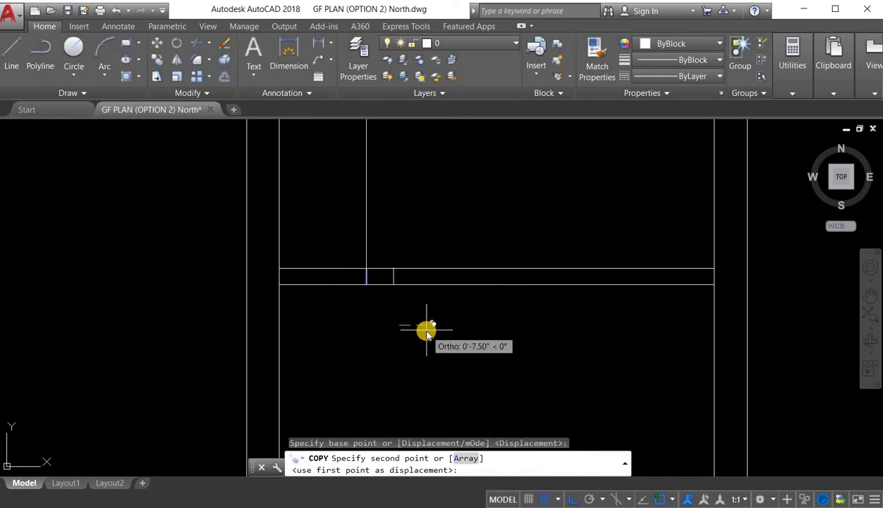
text(3.5')
key(Return)
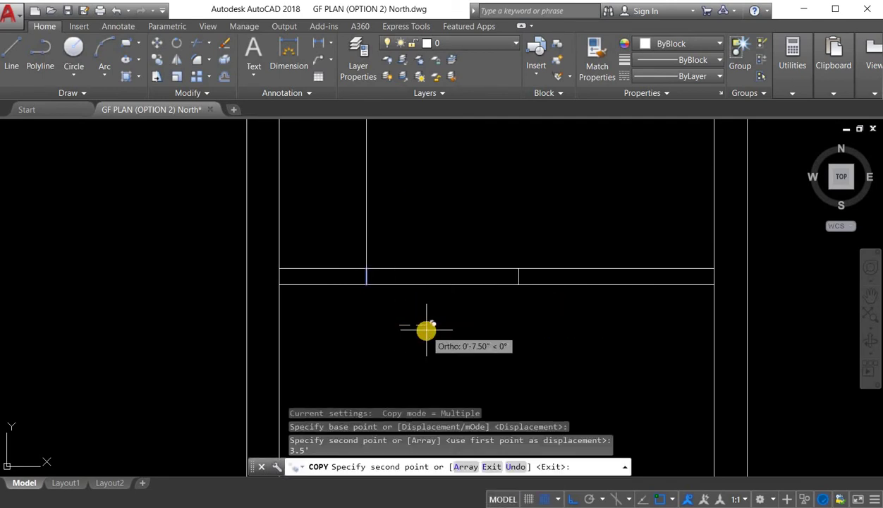
key(Escape)
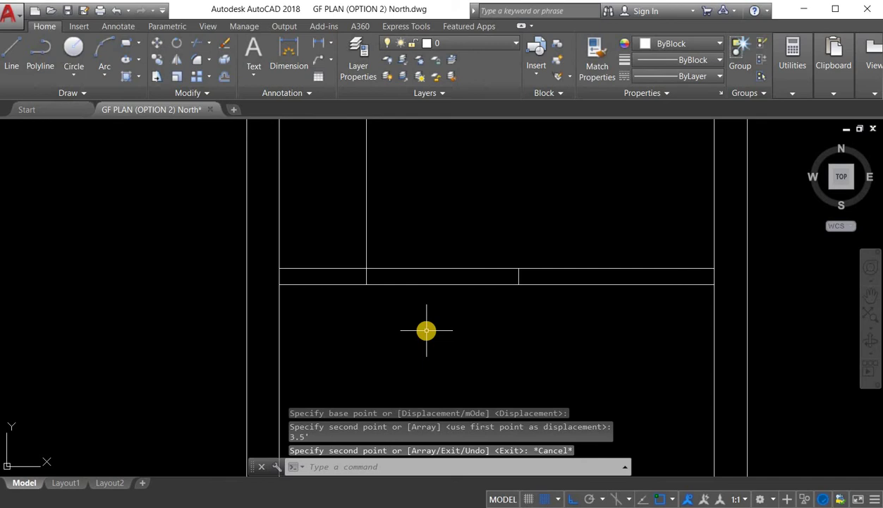
Step: Trim both partition lines between the two short cross lines to create a 3.5' opening
key(Return)
key(Return)
click(451, 309)
click(439, 260)
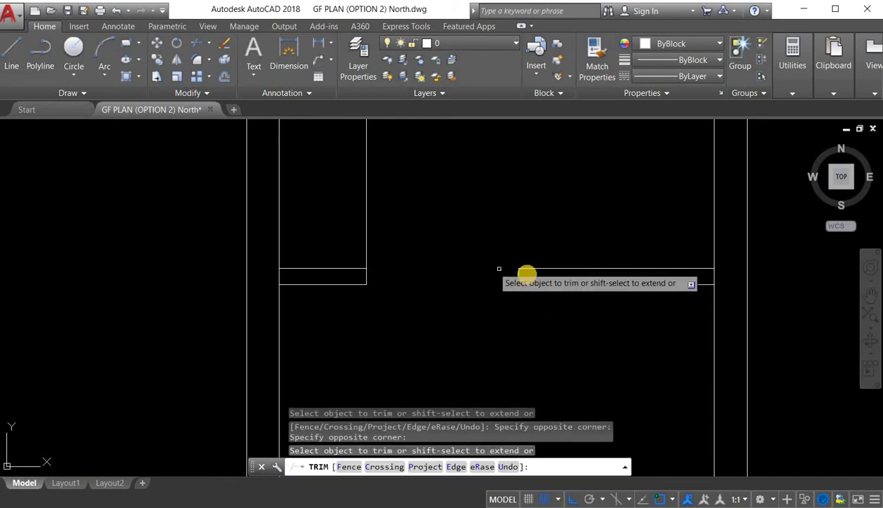
key(Escape)
Step: Copy both jamb lines of the opening straight south onto the wall below the dining space
click(527, 274)
click(355, 274)
right_click(410, 182)
click(477, 277)
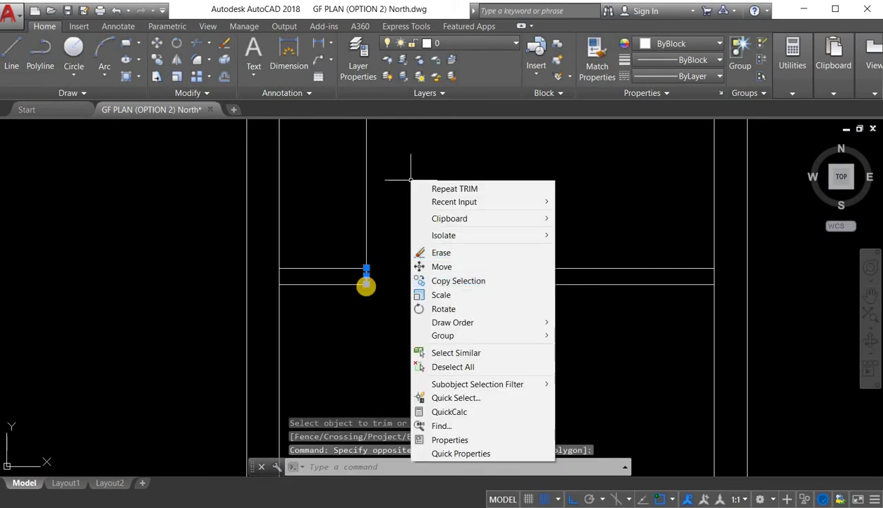
click(365, 284)
scroll(367, 284, down, 5)
click(365, 400)
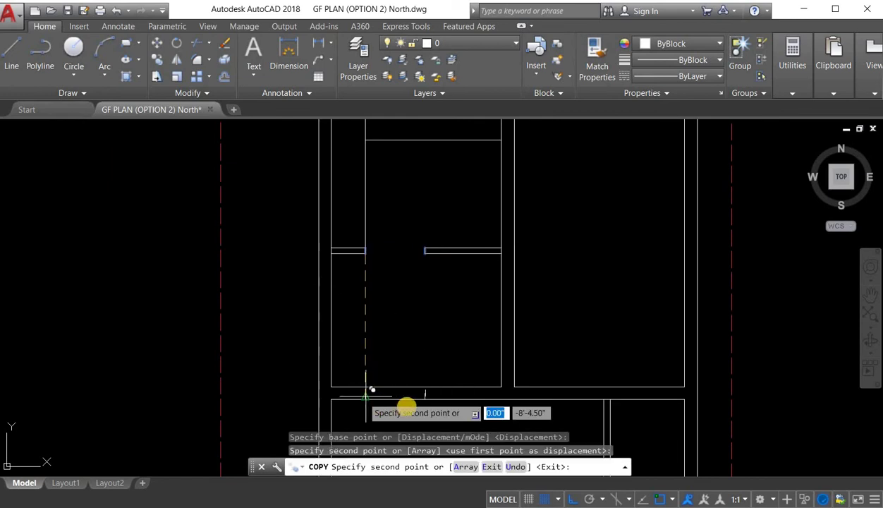
key(Escape)
Step: Extend the copied west jamb line north to span the full thickness of the wall
scroll(408, 407, up, 4)
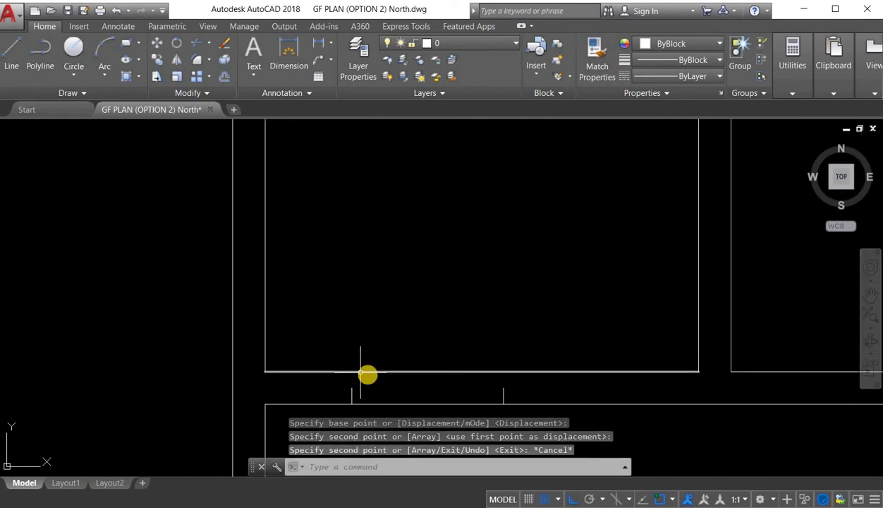
middle_drag(367, 389, 368, 376)
key(Return)
key(Return)
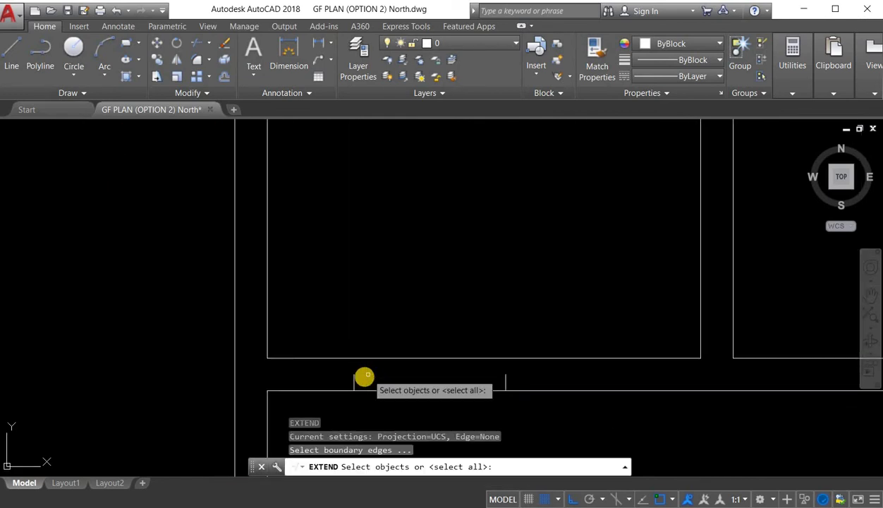
click(365, 376)
click(308, 363)
click(506, 376)
click(506, 377)
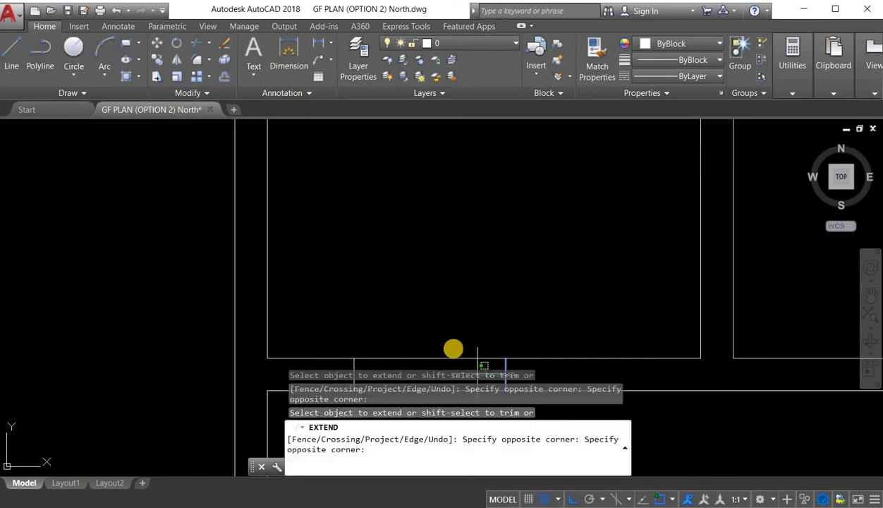
key(Escape)
key(Escape)
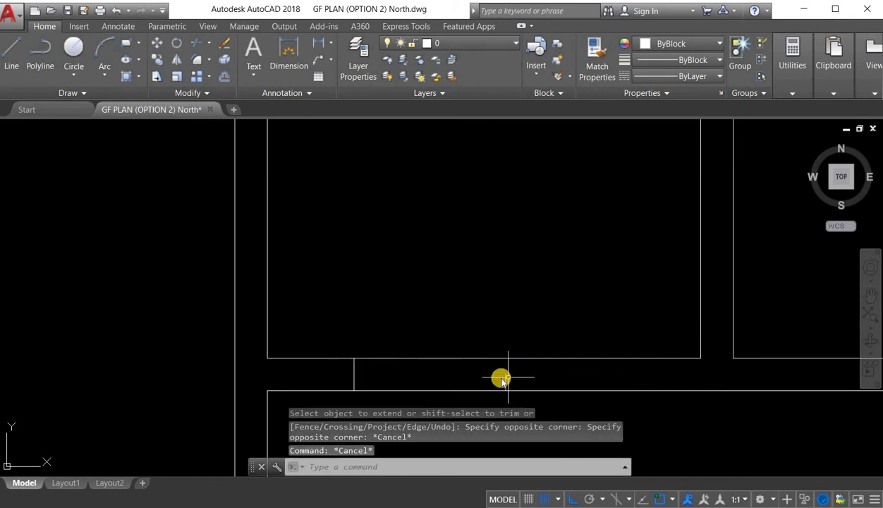
Step: Extend the copied east jamb line north across the full wall thickness
key(Return)
key(Return)
click(509, 371)
click(482, 372)
scroll(495, 331, down, 2)
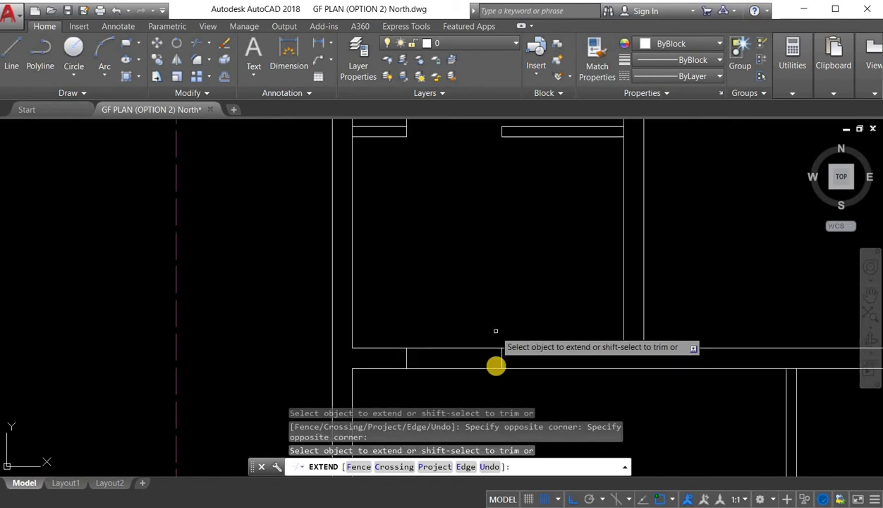
key(Escape)
Step: Trim both wall lines between the two copied jamb lines to open the passage into the hall
key(Return)
key(Return)
click(448, 386)
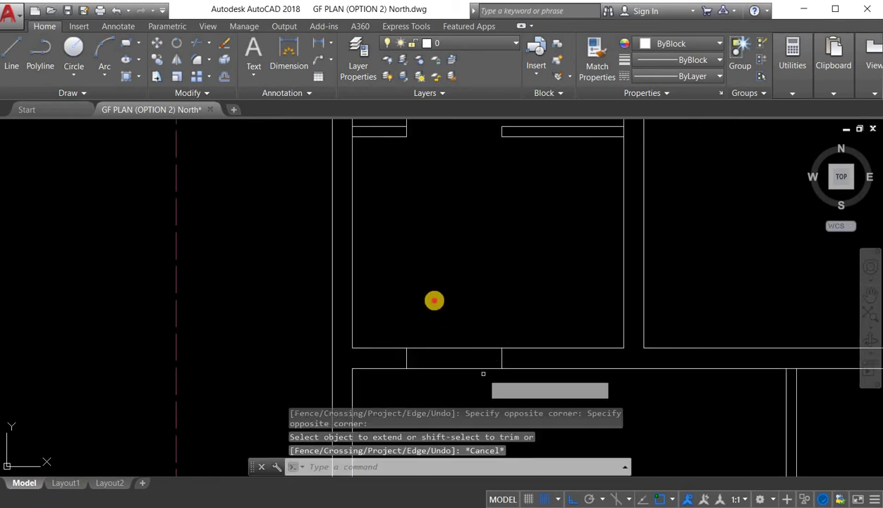
click(433, 302)
scroll(436, 300, down, 5)
key(Escape)
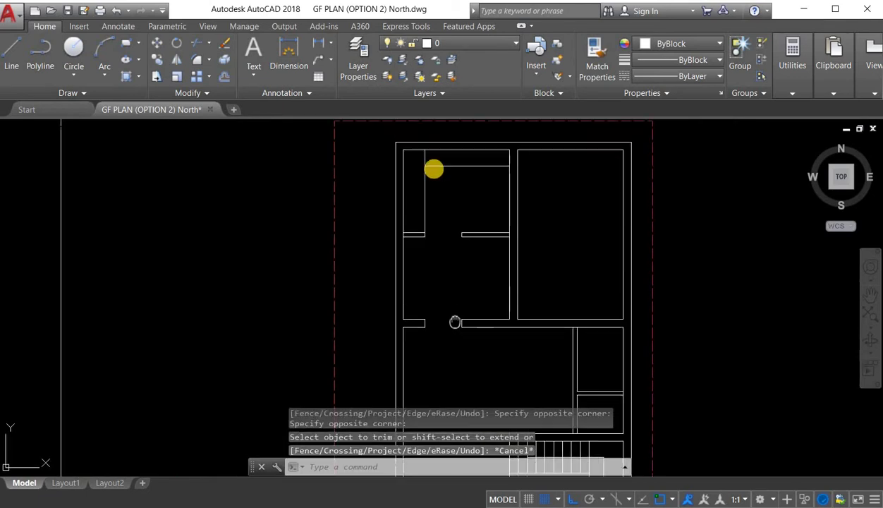
Step: Delete the short line overlapping the north end of the west counter's edge
scroll(432, 169, up, 2)
click(426, 176)
click(415, 173)
key(Escape)
scroll(423, 174, up, 3)
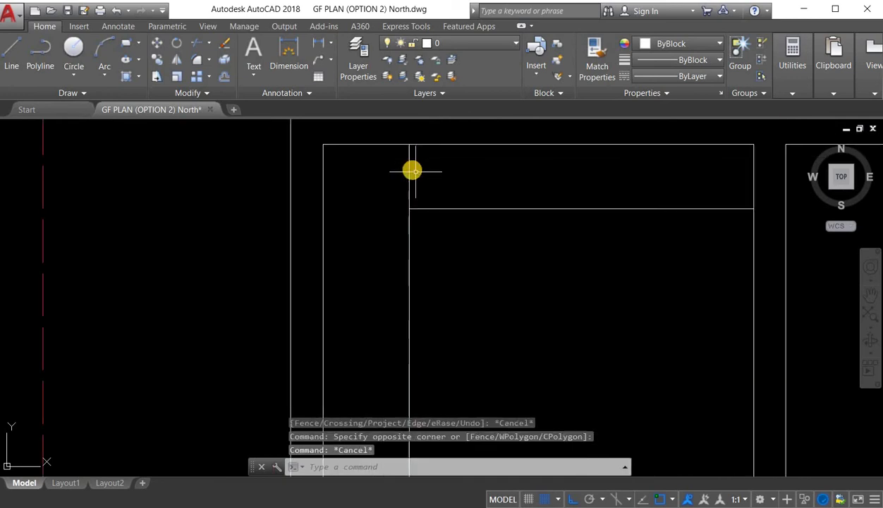
click(412, 171)
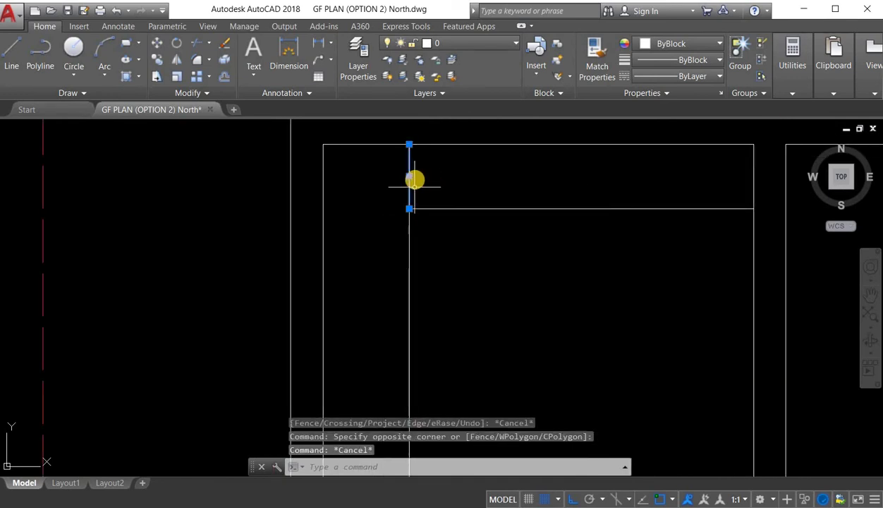
key(Delete)
click(408, 172)
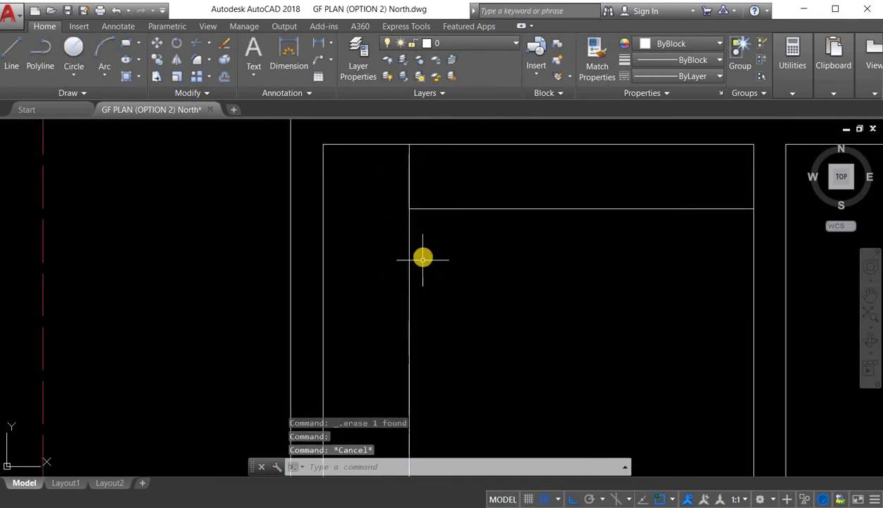
Step: Trim the west counter's edge line north of its corner with the north counter
key(Return)
key(Return)
click(441, 195)
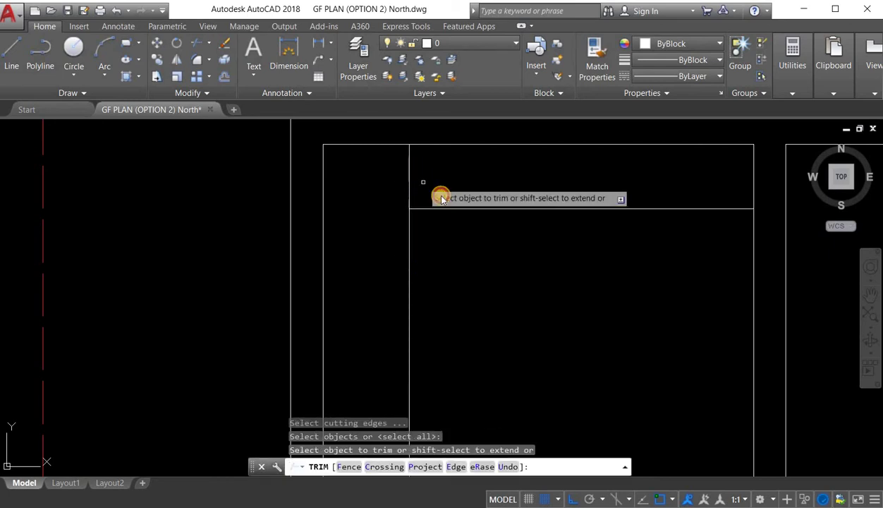
click(399, 162)
key(Escape)
scroll(503, 248, down, 2)
scroll(529, 283, down, 6)
scroll(591, 388, up, 3)
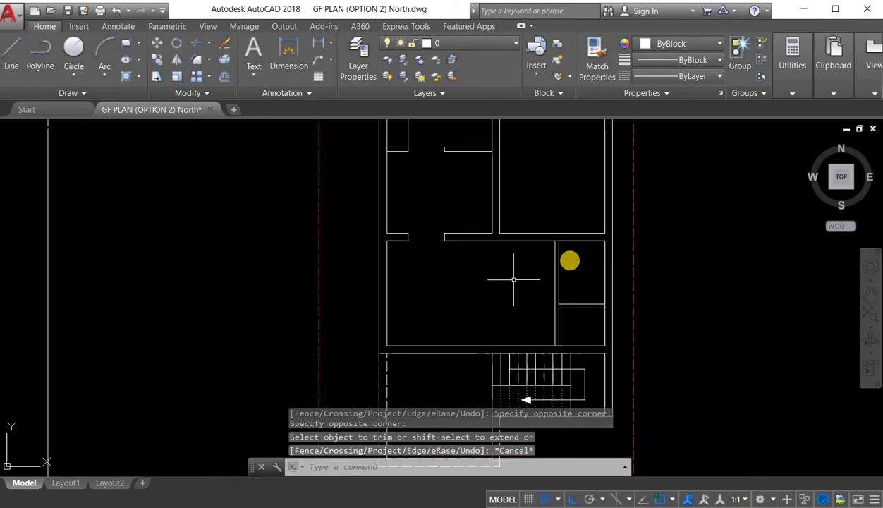
key(Escape)
scroll(580, 243, down, 1)
scroll(580, 243, up, 1)
scroll(563, 333, up, 3)
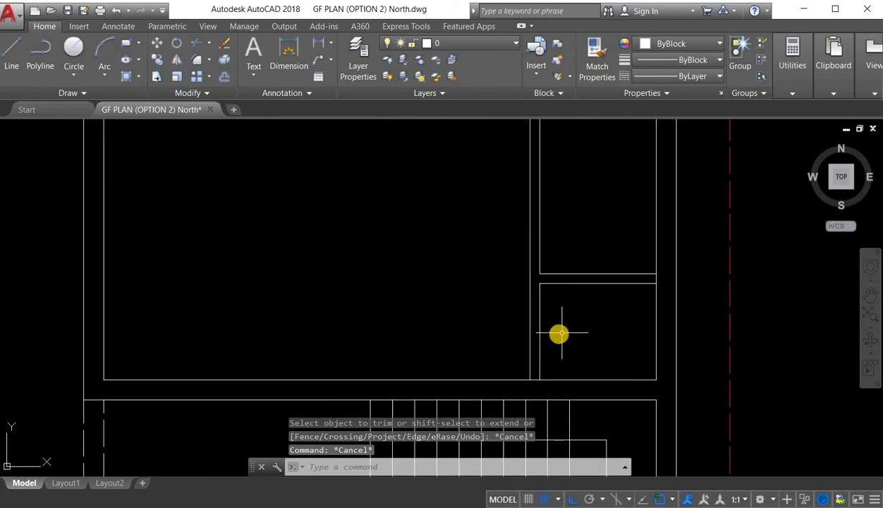
scroll(559, 333, down, 5)
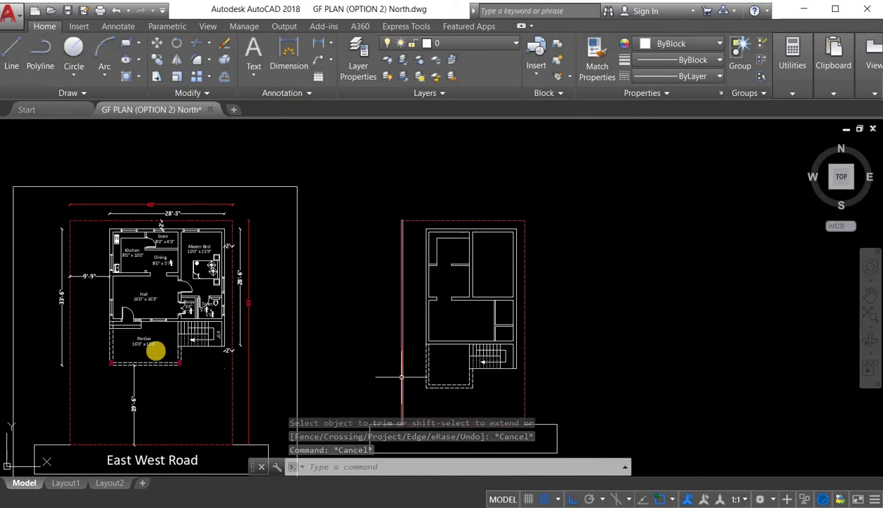
scroll(154, 347, up, 2)
click(156, 351)
click(122, 329)
right_click(132, 250)
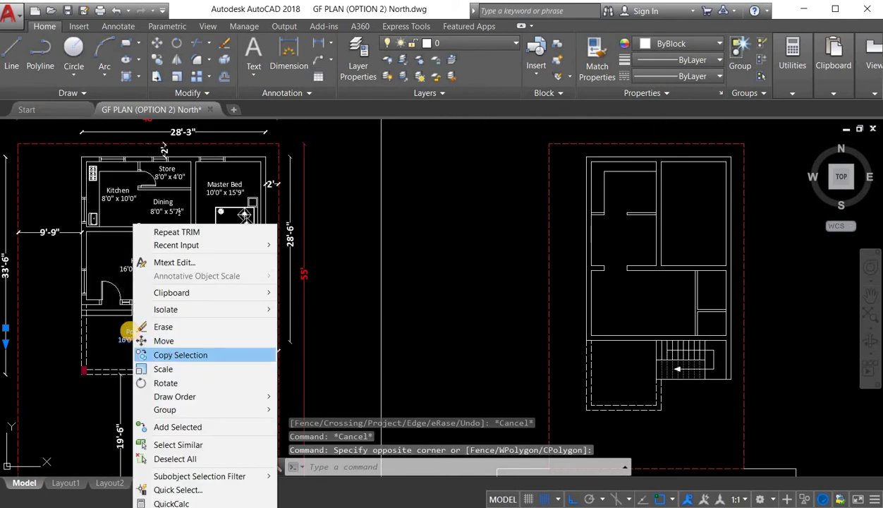
click(182, 355)
scroll(130, 330, up, 2)
click(127, 337)
scroll(457, 393, down, 3)
scroll(459, 388, up, 3)
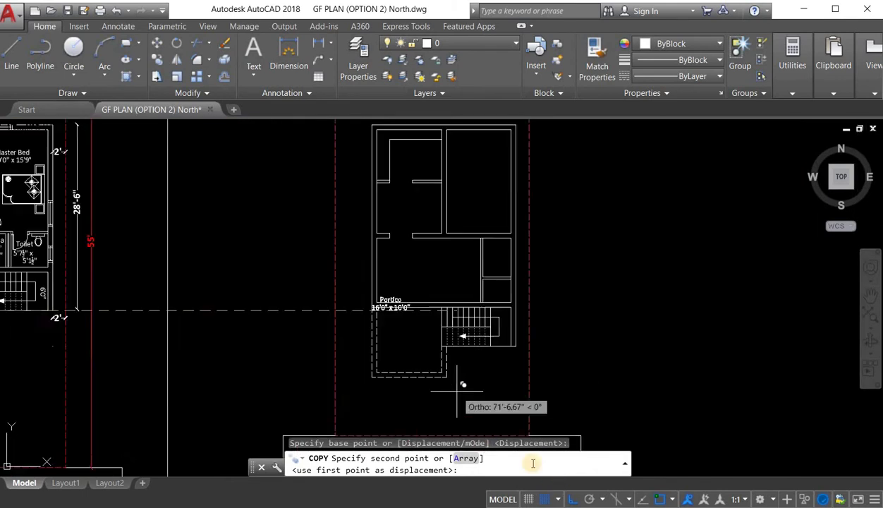
scroll(483, 398, down, 4)
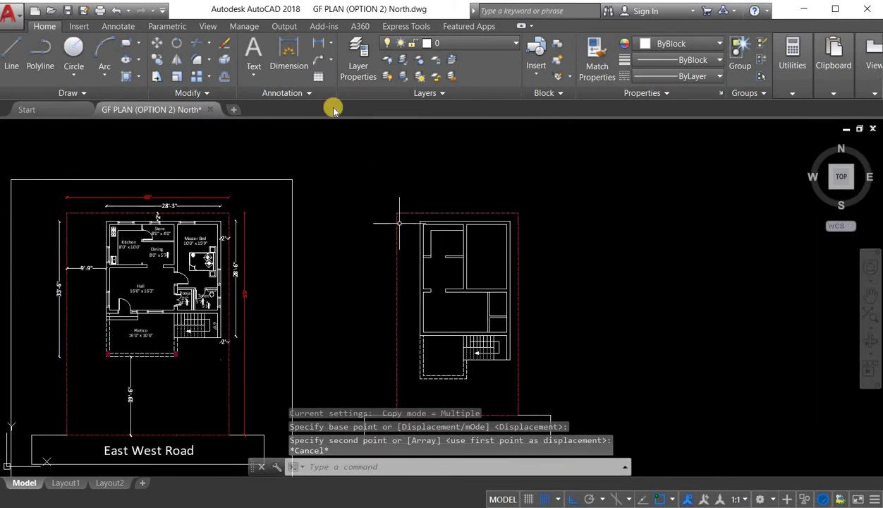
key(Escape)
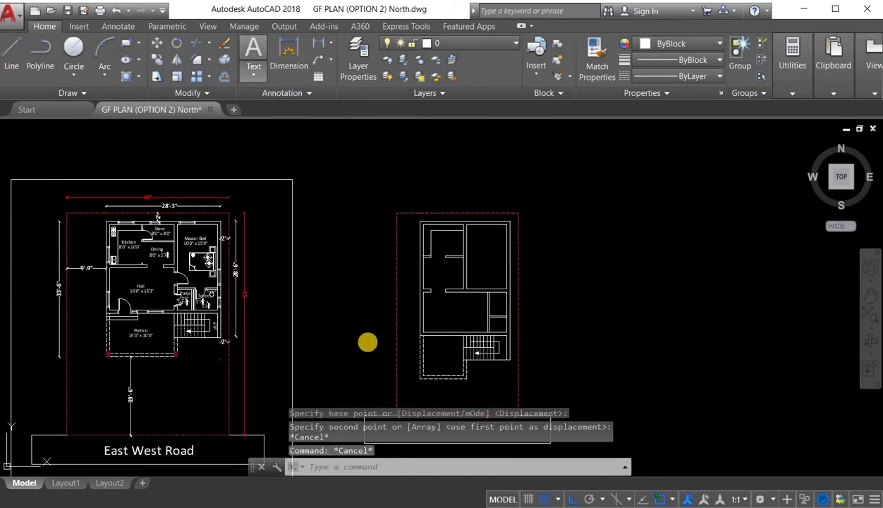
Step: Create a multiline text label reading "Portico" in the empty area west of the new plan's portico
click(369, 342)
scroll(379, 352, up, 2)
click(446, 360)
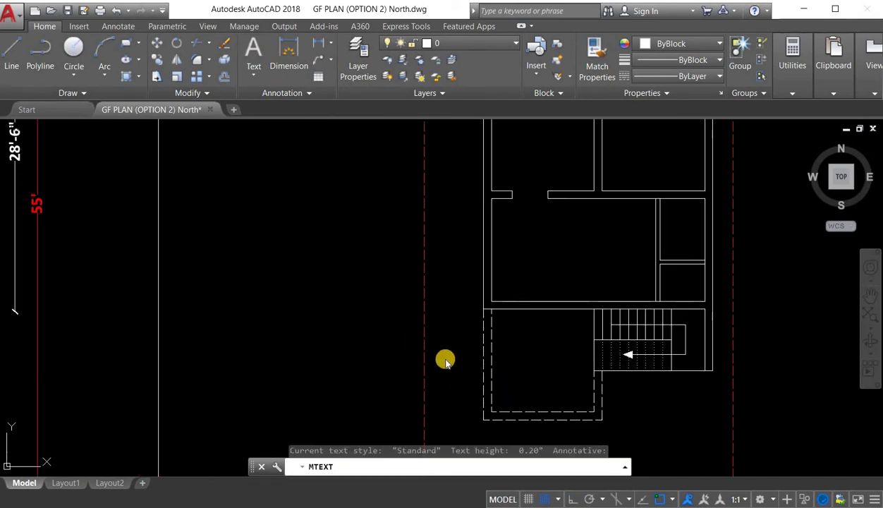
click(379, 327)
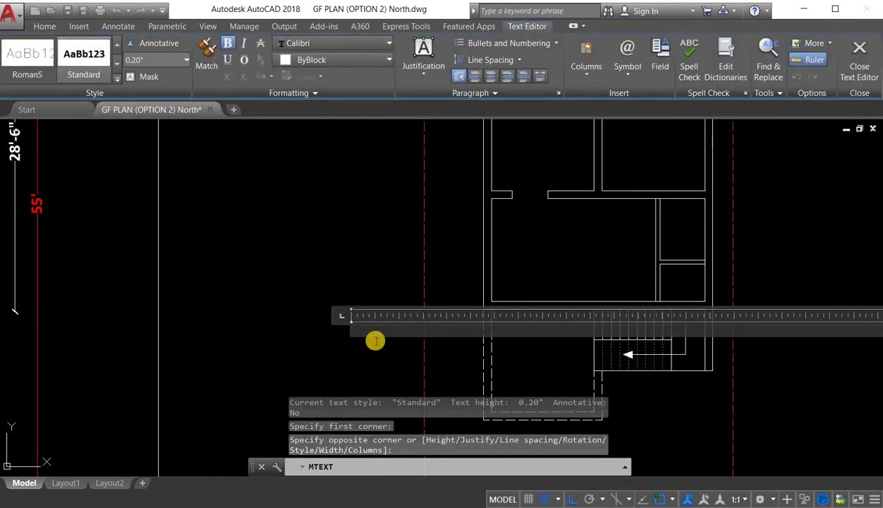
scroll(376, 341, up, 4)
text(Portico)
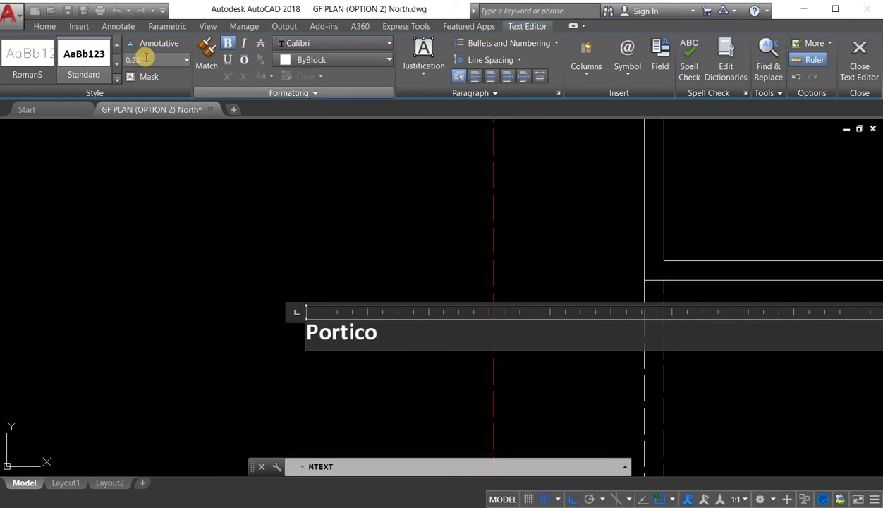
Step: Set the height of the Portico label's text to 10" and finish editing it
double_click(301, 334)
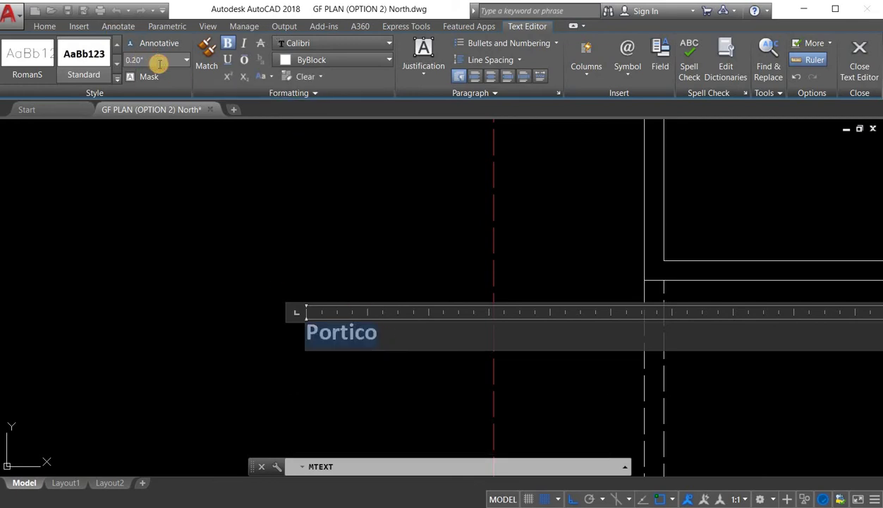
click(160, 63)
text(10)
key(Return)
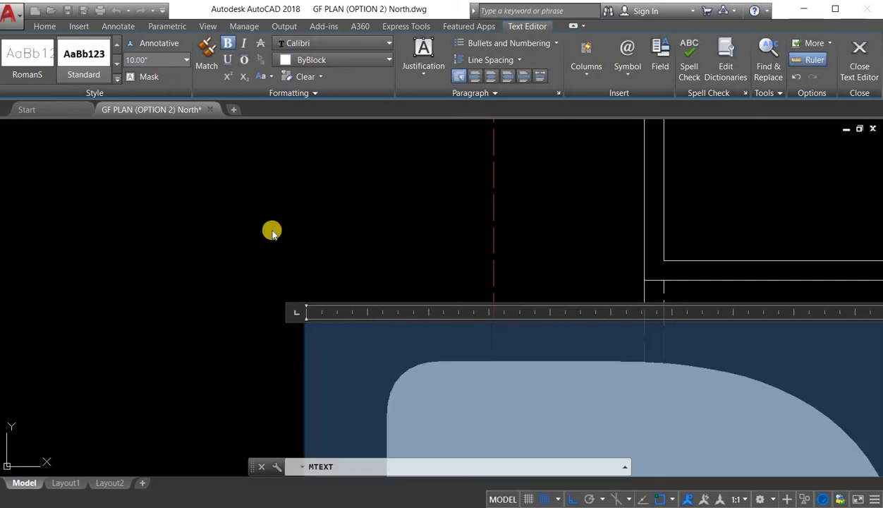
scroll(272, 231, down, 6)
click(407, 201)
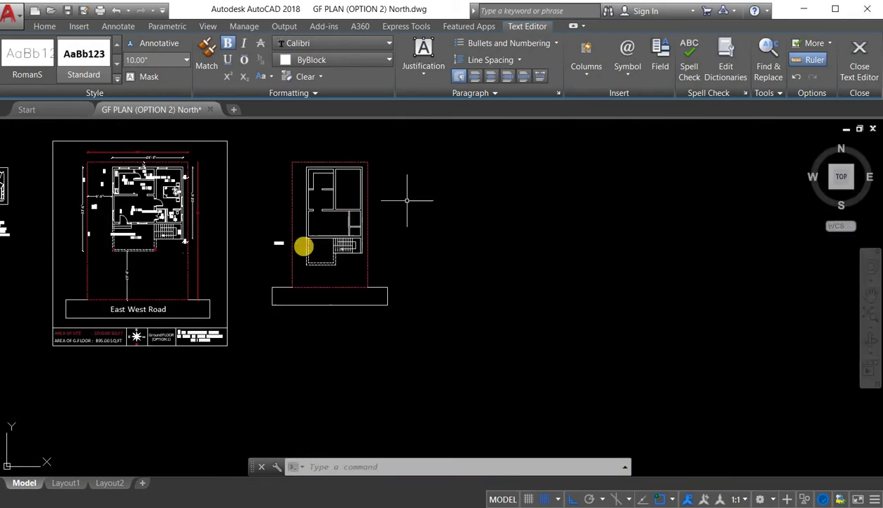
Step: Move the Portico label inside the dashed portico outline of the new plan
scroll(304, 248, up, 5)
click(198, 229)
click(201, 231)
drag(201, 232, 399, 141)
middle_drag(405, 165, 409, 244)
scroll(412, 242, up, 2)
click(399, 185)
scroll(400, 188, down, 1)
drag(400, 196, 370, 307)
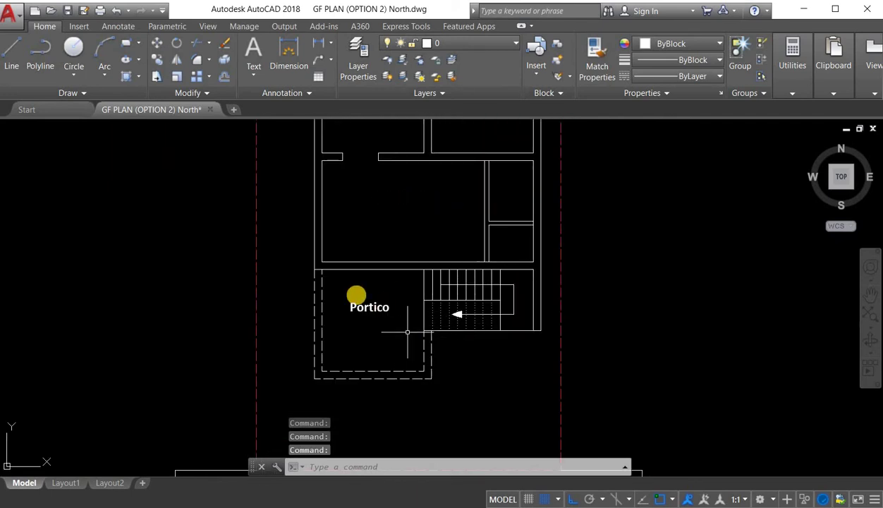
scroll(420, 278, up, 3)
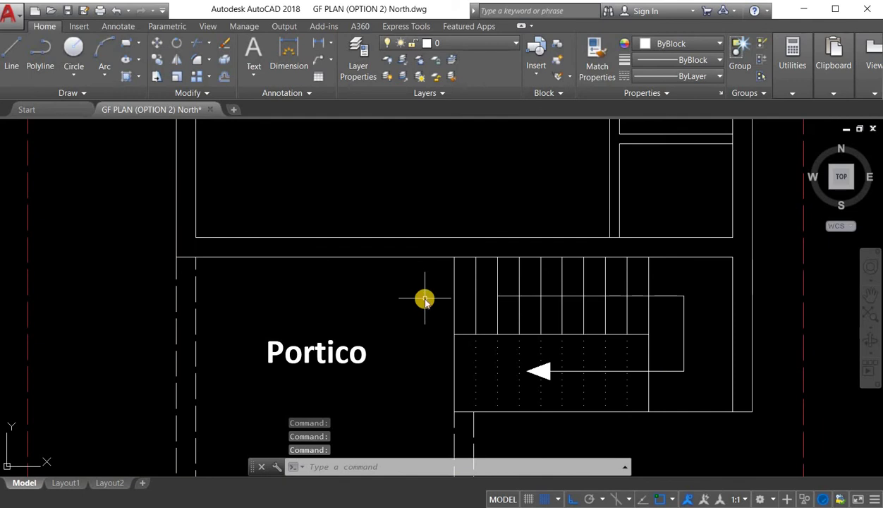
text(st)
key(Return)
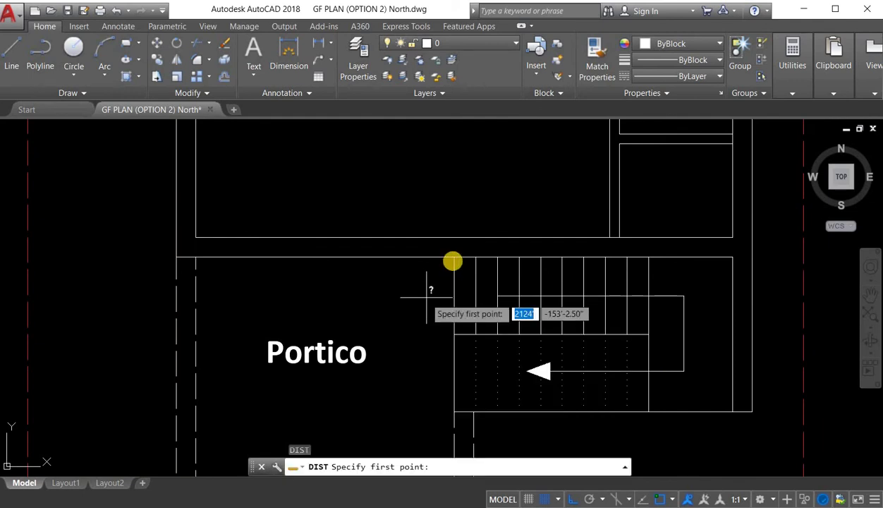
click(455, 257)
scroll(342, 304, down, 5)
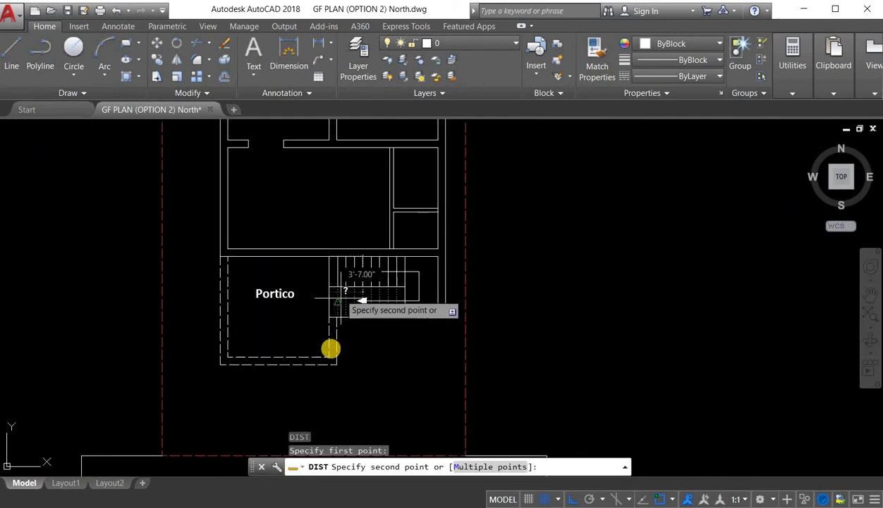
key(Escape)
Step: Add a second line reading 10'0" x 10'0" to the Portico label and centre the word Portico above it
double_click(255, 263)
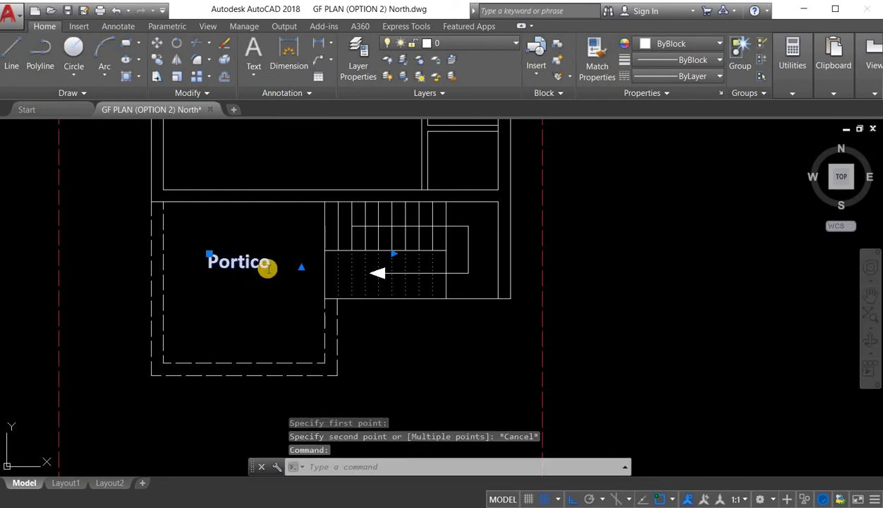
key(Return)
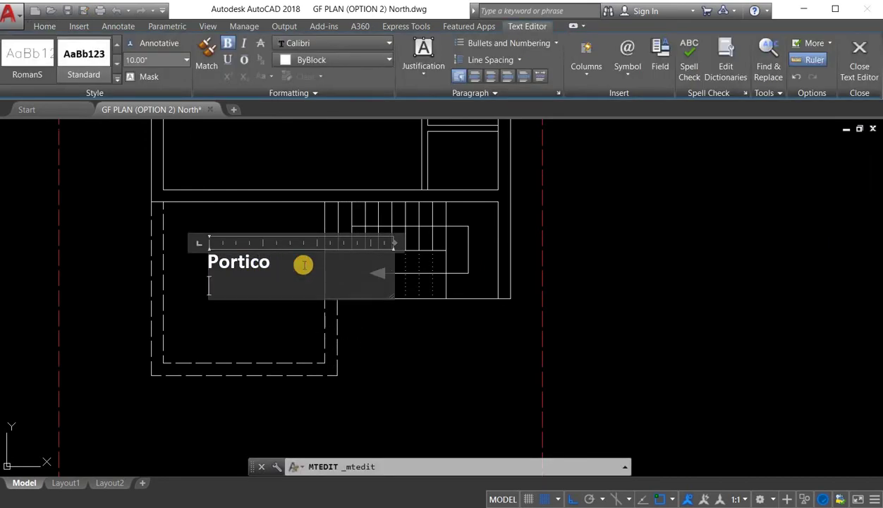
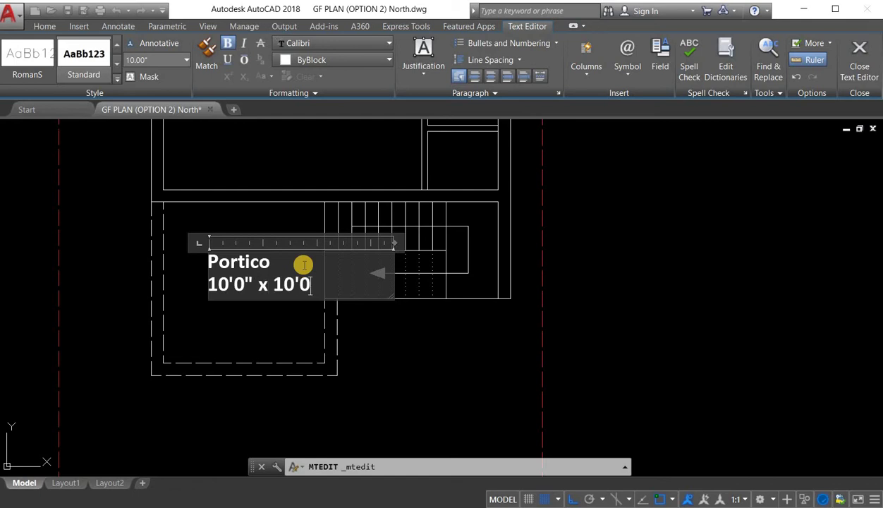
click(276, 315)
click(252, 258)
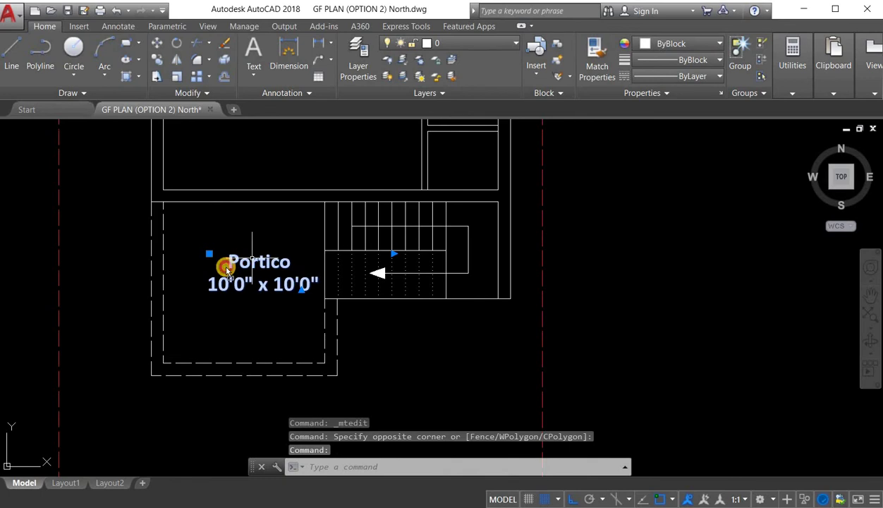
drag(252, 258, 231, 266)
key(Escape)
scroll(278, 318, down, 1)
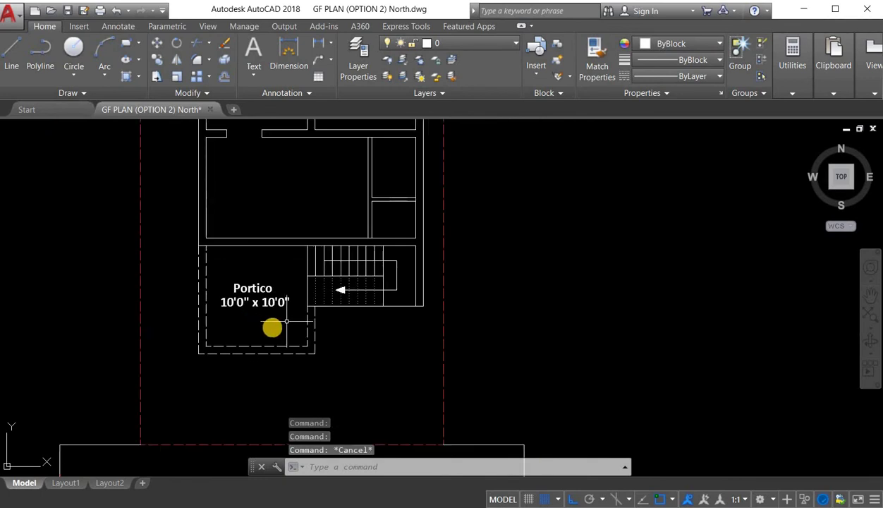
middle_drag(252, 322, 276, 331)
scroll(276, 330, up, 2)
click(306, 322)
click(292, 222)
right_click(292, 221)
click(376, 352)
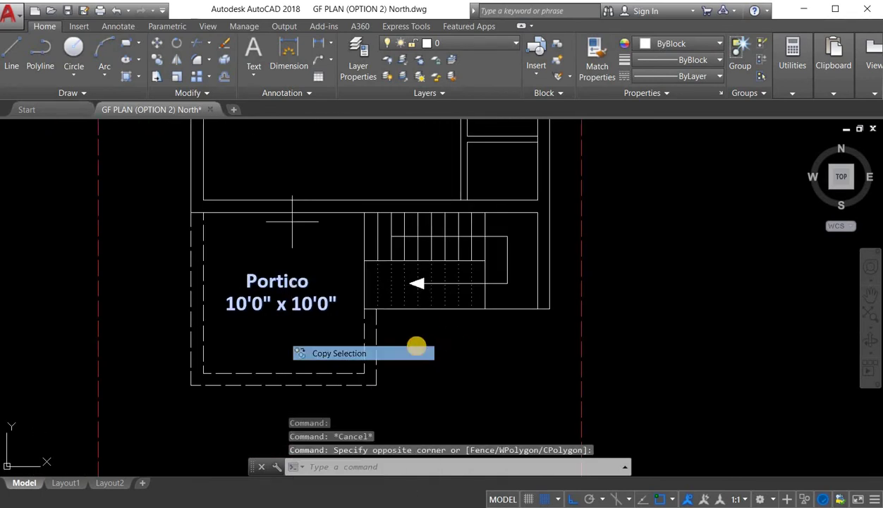
key(Escape)
key(Escape)
scroll(437, 339, down, 3)
scroll(426, 331, up, 2)
scroll(420, 266, down, 1)
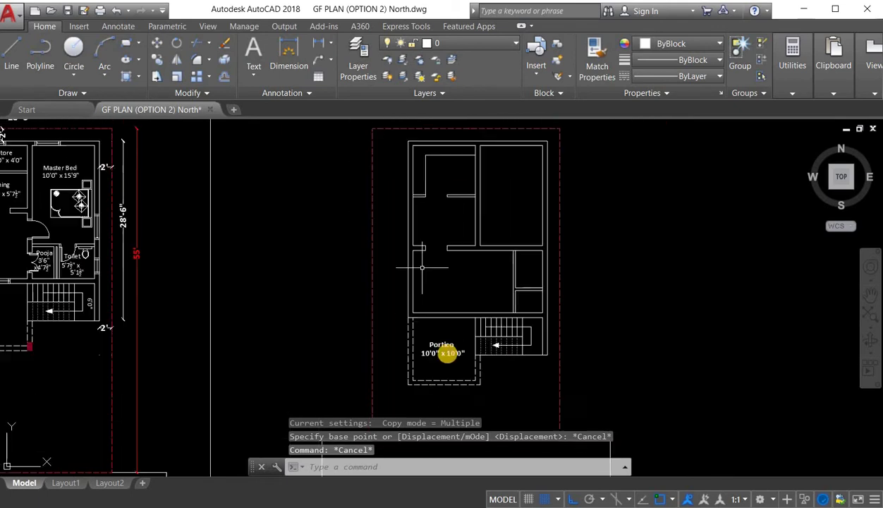
Step: Copy the Portico label into the large room directly north of the portico
scroll(422, 267, up, 2)
middle_drag(447, 354, 378, 247)
click(397, 281)
right_click(387, 167)
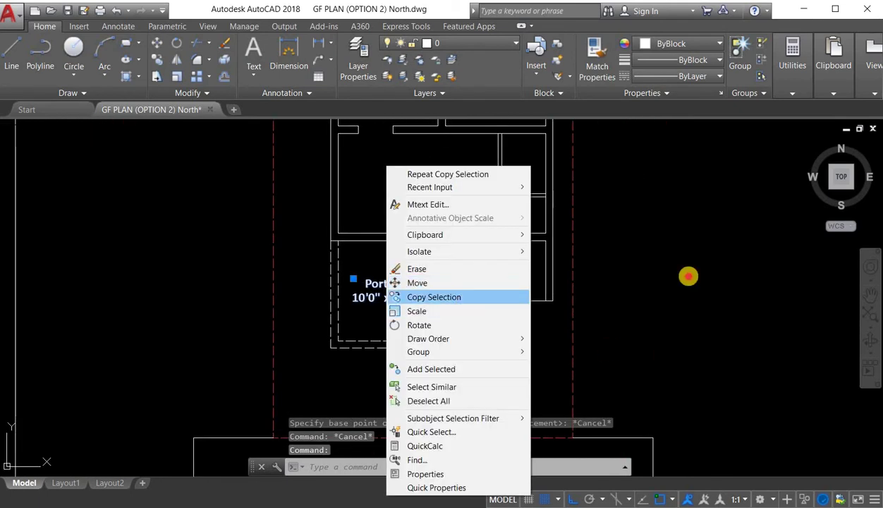
click(434, 297)
click(665, 355)
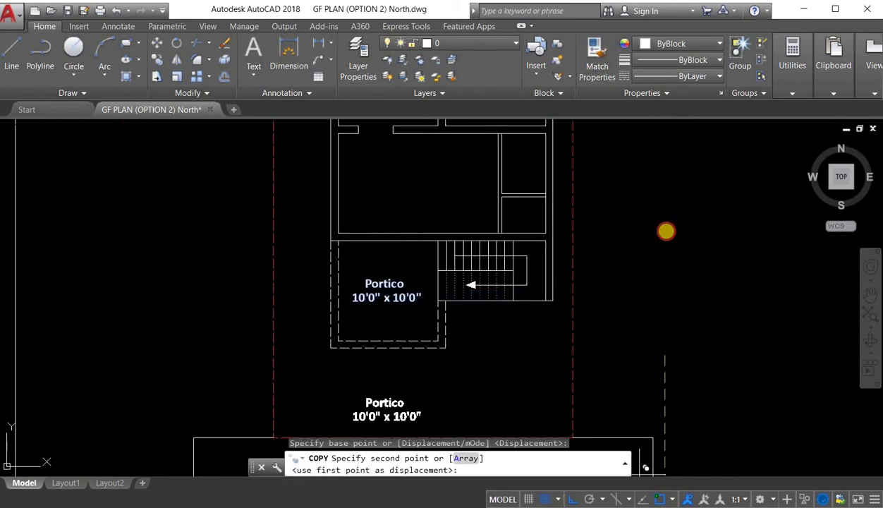
click(671, 246)
middle_drag(670, 246, 565, 346)
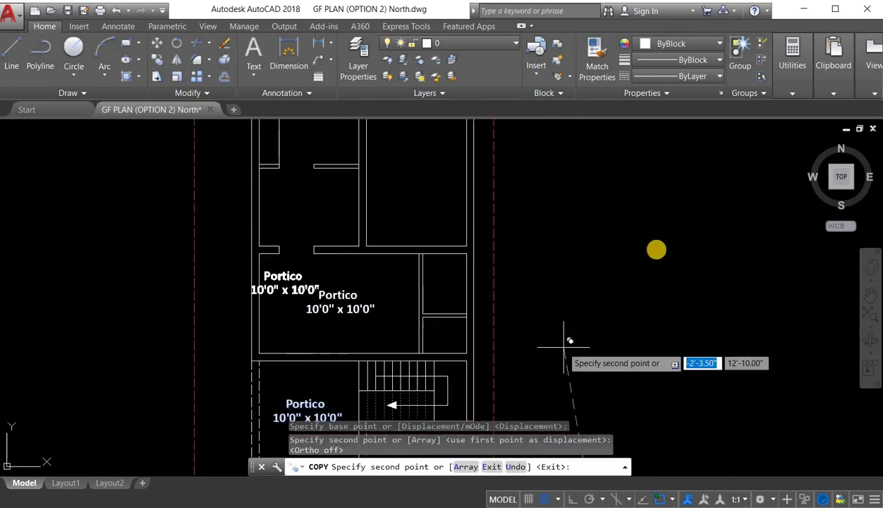
key(Escape)
Step: Change the copied label in the room north of the portico to read "Hall" with the size 16'0" x 10'0"
scroll(379, 287, up, 2)
double_click(385, 288)
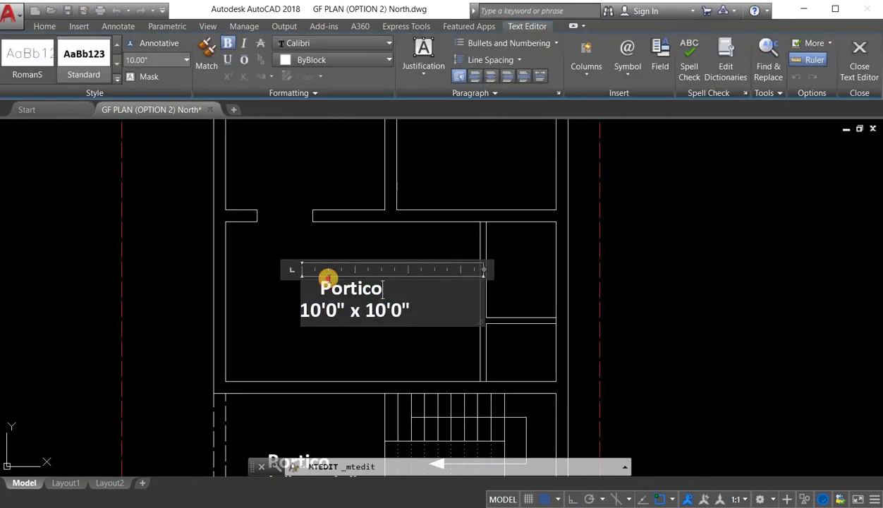
text(Ha)
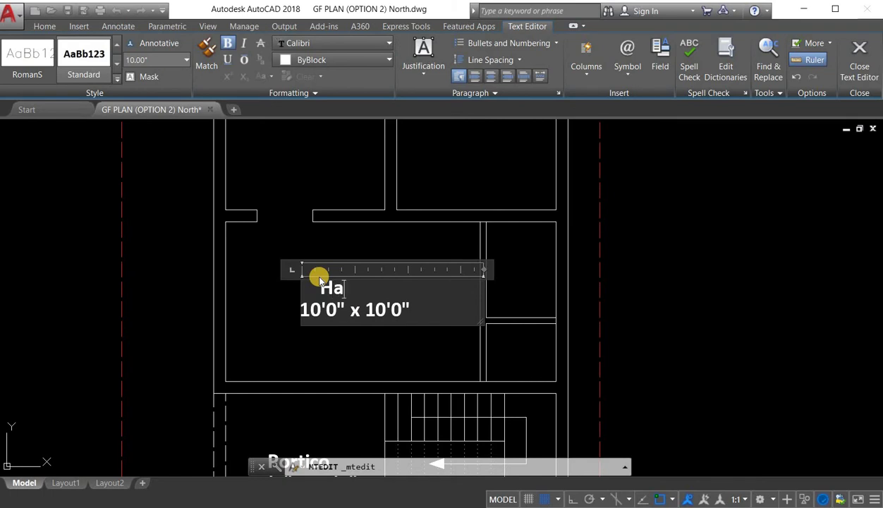
text(ll 1)
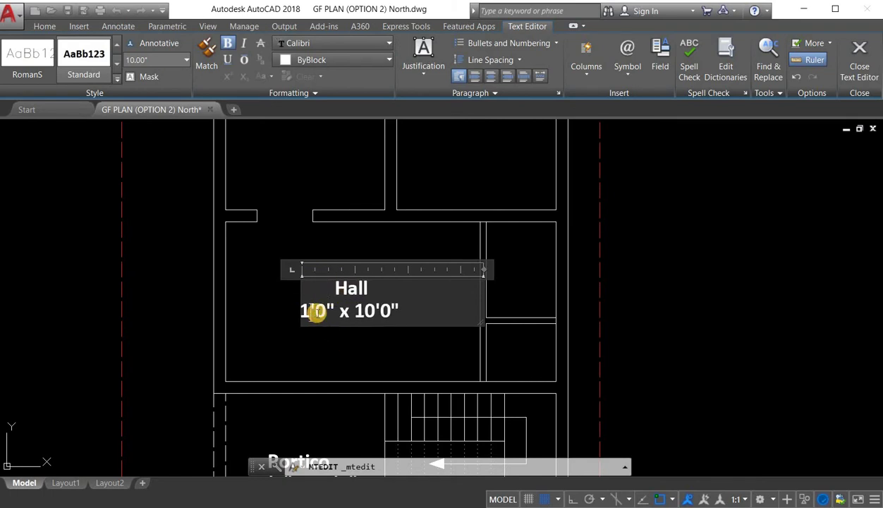
text(6)
click(390, 331)
scroll(388, 318, down, 2)
Step: Measure the hall's north-south depth along its east partition
click(383, 302)
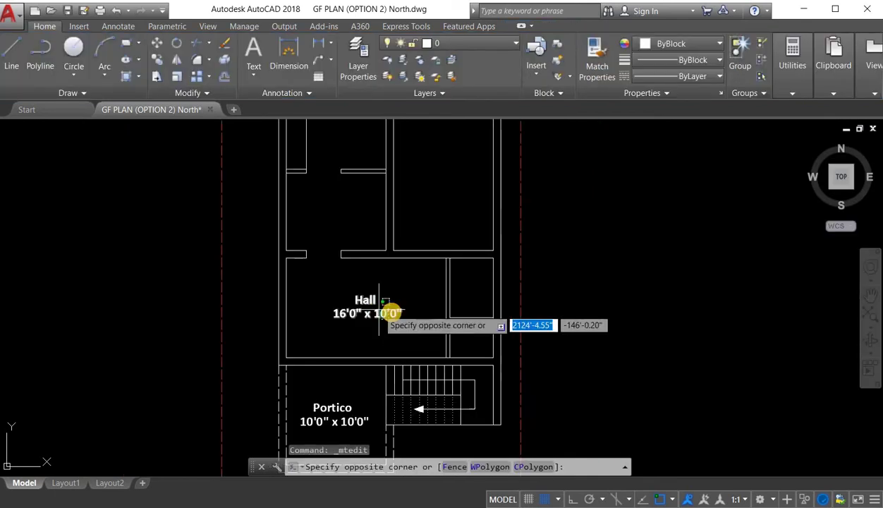
key(Escape)
text(i)
key(Return)
scroll(448, 254, up, 2)
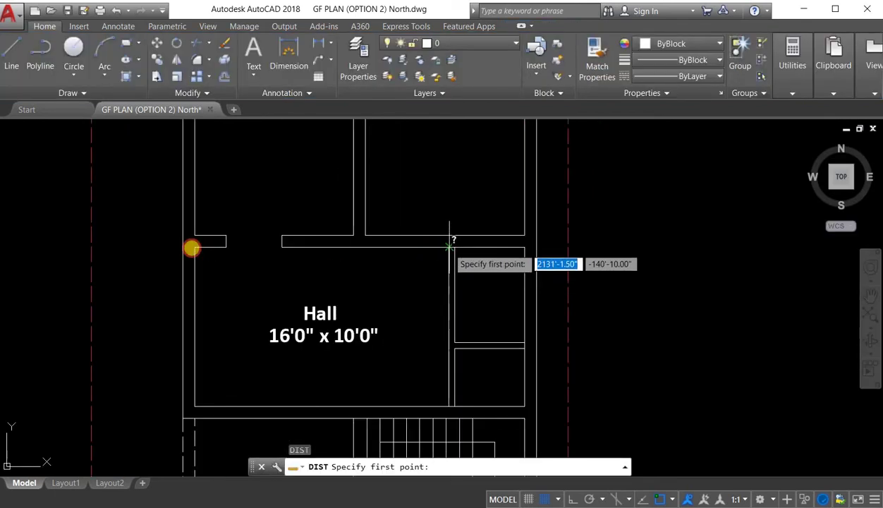
click(450, 248)
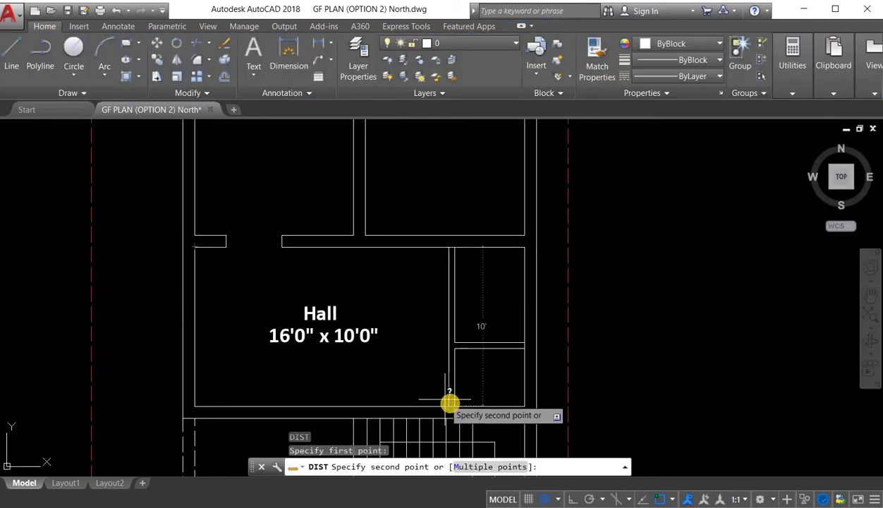
key(Escape)
Step: Copy the Hall label into the large northeast room of the new plan
double_click(327, 318)
right_click(369, 353)
click(365, 353)
scroll(374, 349, down, 3)
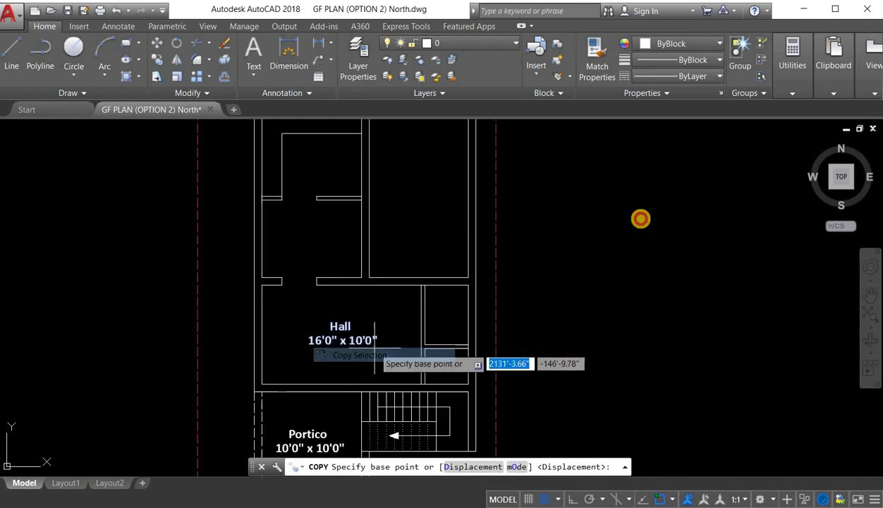
click(523, 366)
click(595, 212)
key(Escape)
scroll(444, 252, down, 1)
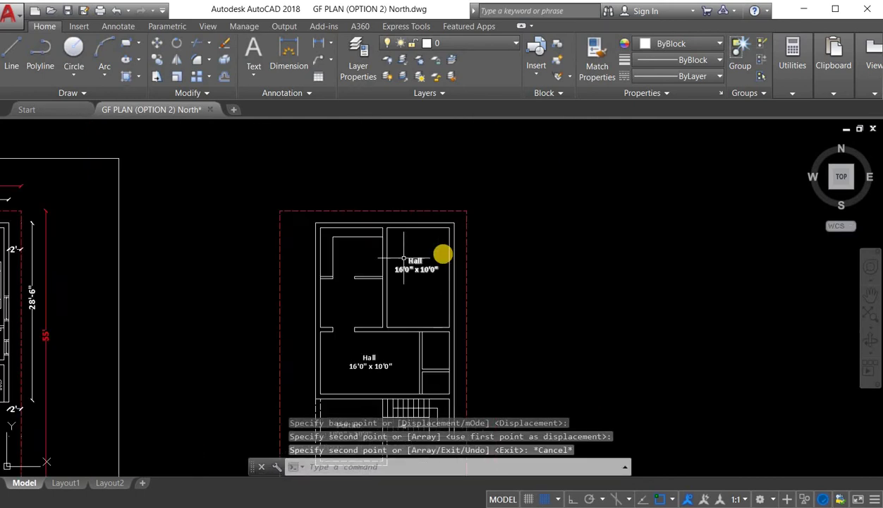
Step: Change the copied label in the northeast room to read "Bed" with the size 10'0" x 16'0"
scroll(415, 262, up, 4)
double_click(401, 263)
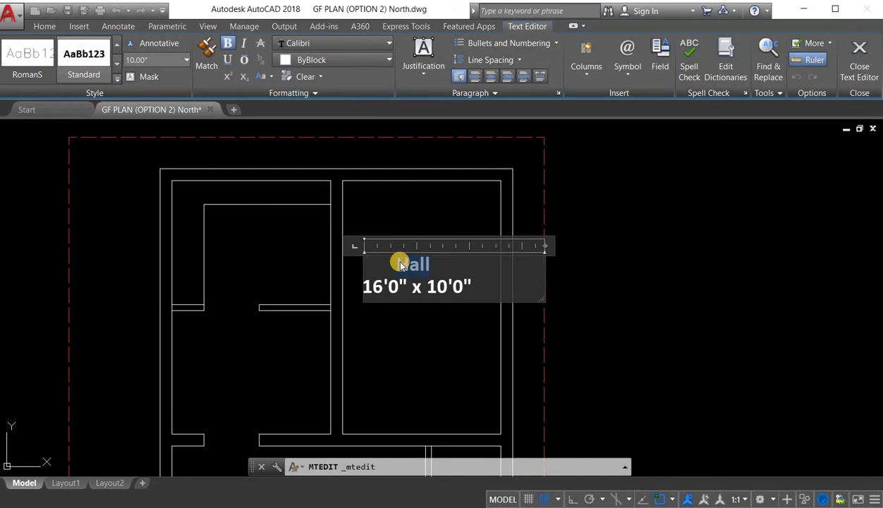
key(BackSpace)
text(Bed)
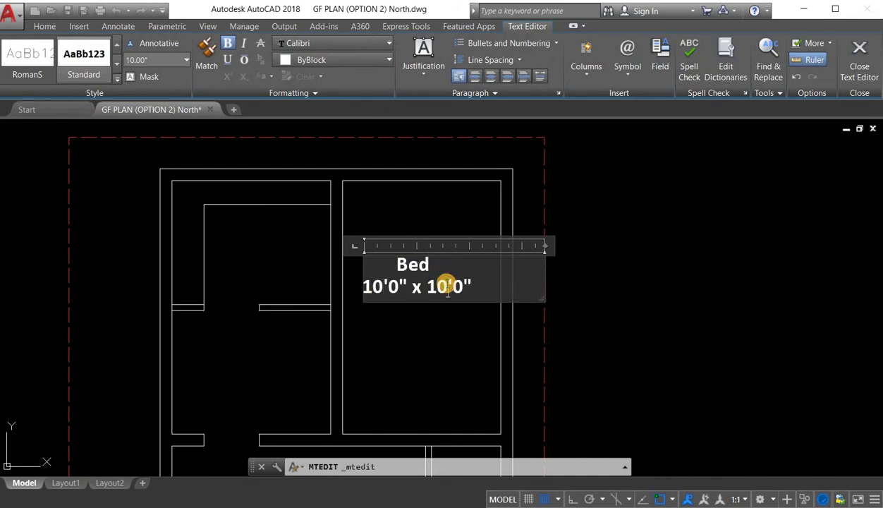
click(433, 349)
Step: Measure the bedroom's north-south length along its east wall
text(di)
key(Return)
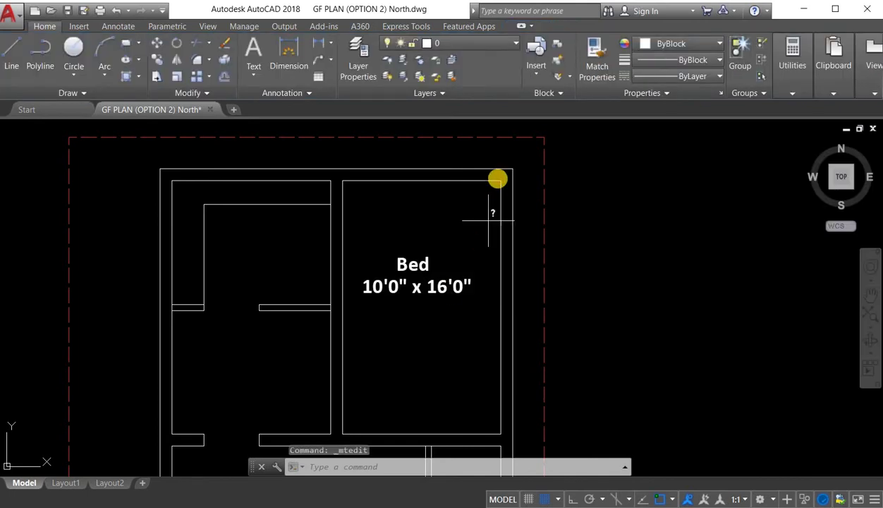
click(501, 180)
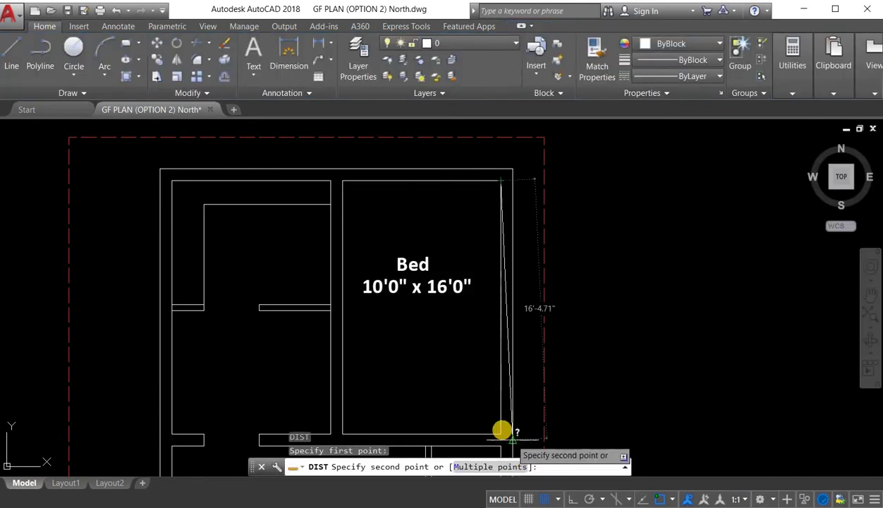
key(Escape)
click(429, 311)
click(405, 223)
right_click(404, 223)
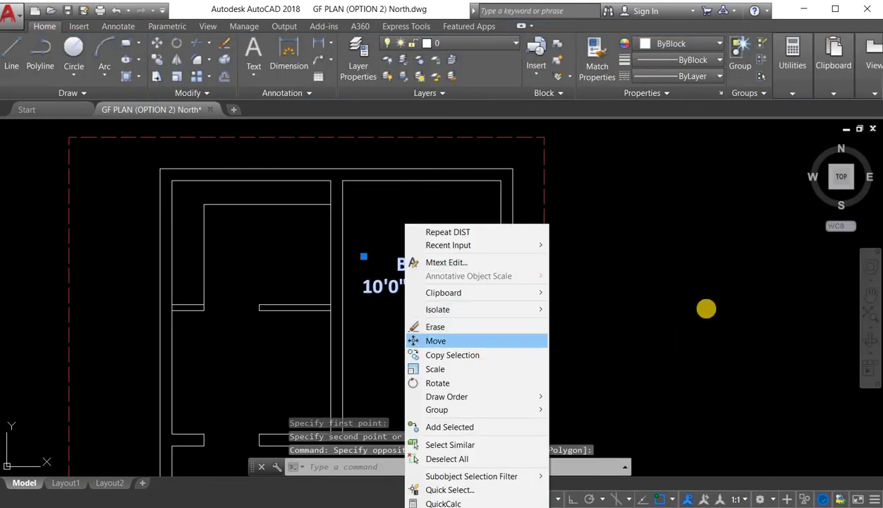
click(479, 345)
click(706, 302)
key(Escape)
Step: Copy the Bed label west across the dividing wall and place it in the room between the kitchen and the hall
click(471, 305)
click(397, 246)
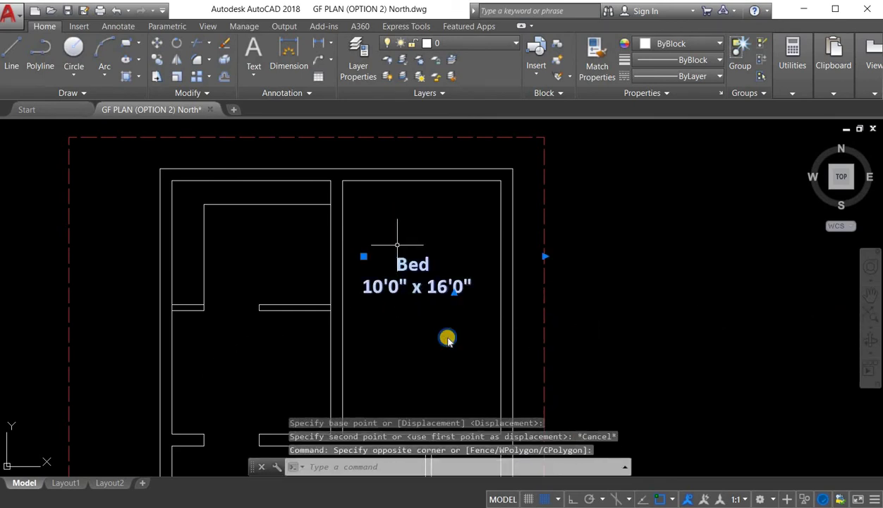
right_click(396, 247)
click(443, 349)
click(699, 366)
click(531, 420)
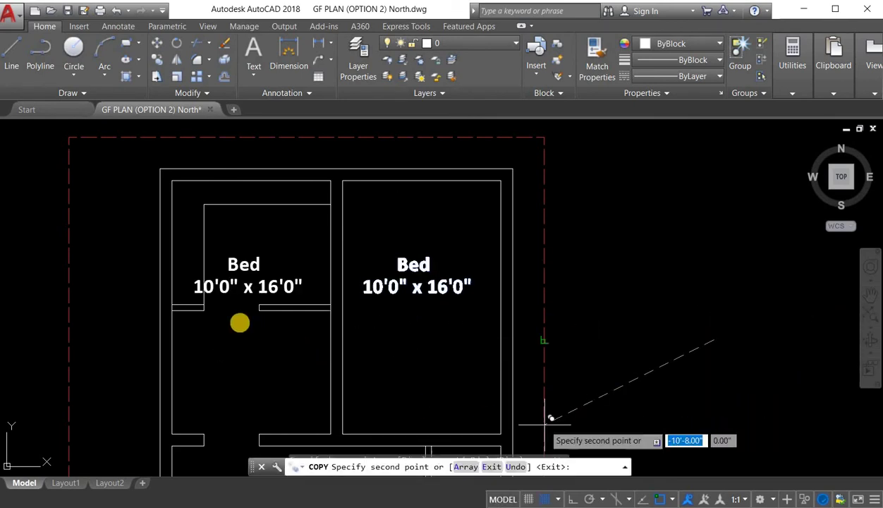
key(Escape)
middle_drag(241, 318, 277, 256)
click(282, 203)
mouse_move(282, 203)
mouse_down()
mouse_move(278, 310)
mouse_move(279, 295)
mouse_move(240, 284)
mouse_up()
Step: Rename the copied Bed label between the kitchen and the hall to "Dining"
double_click(280, 295)
scroll(304, 296, up, 1)
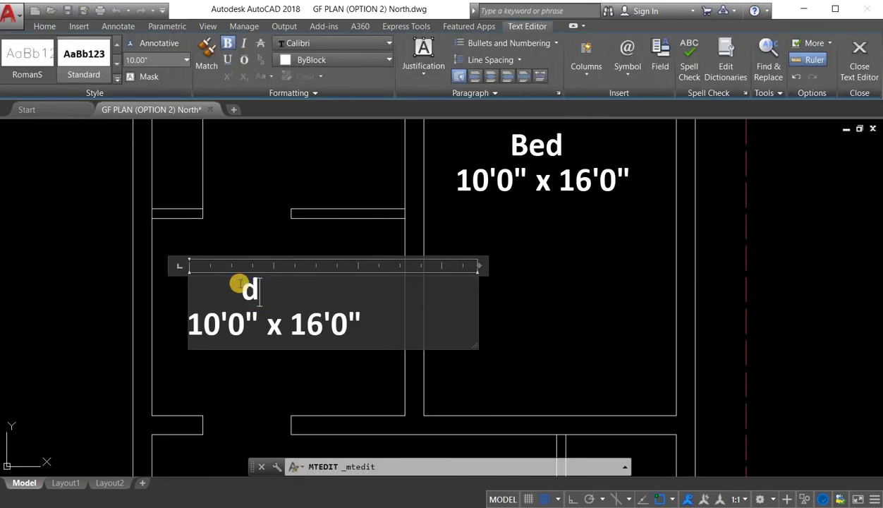
key(BackSpace)
text(Dining)
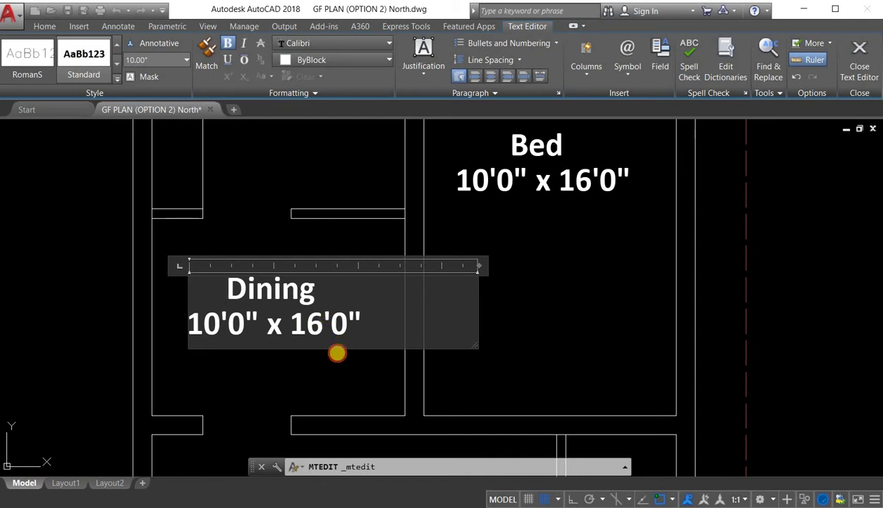
click(338, 353)
Step: Measure the dining room's north-south depth along its east wall, starting from the south face of the kitchen partition
text(dist)
key(Return)
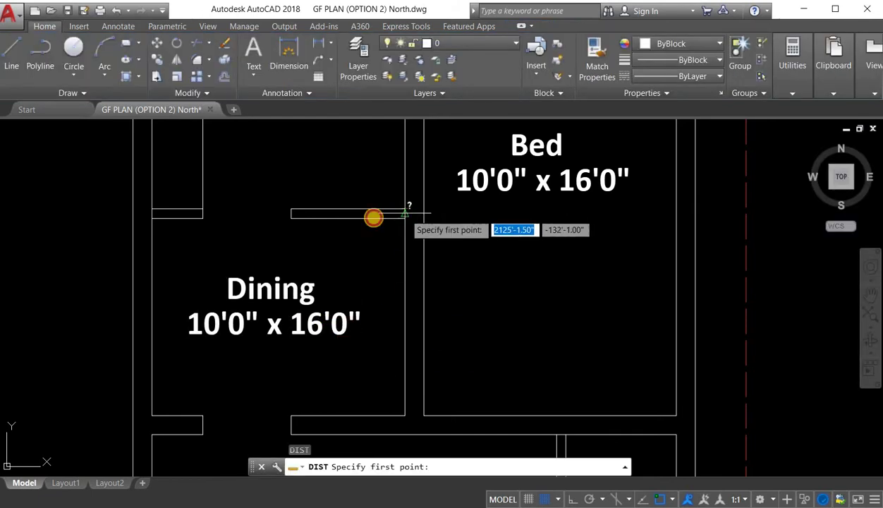
click(405, 210)
key(Escape)
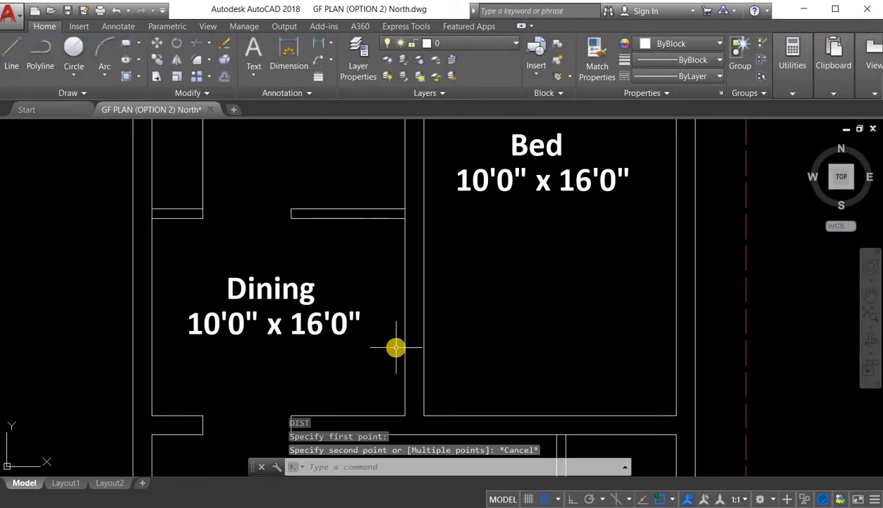
text(di)
key(Return)
click(405, 217)
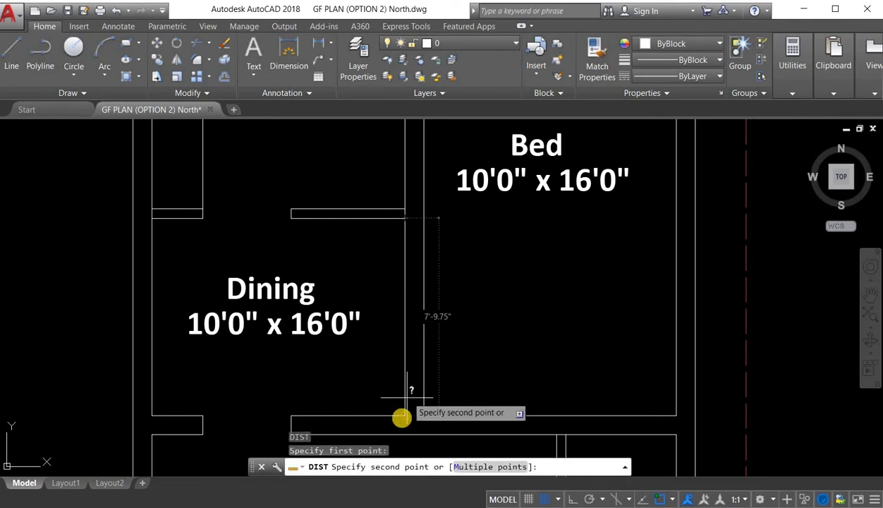
key(Escape)
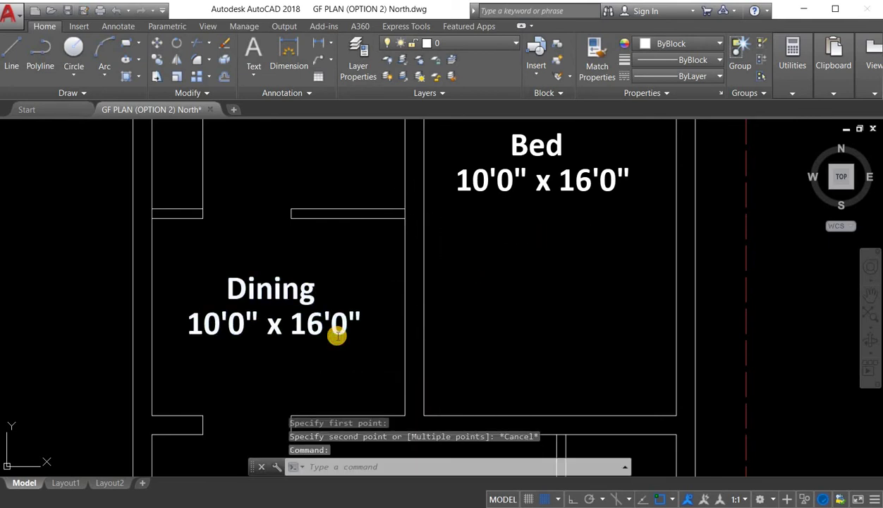
Step: Set the size line of the Dining label to 10'0" x 7'9" and centre it under the name
double_click(336, 336)
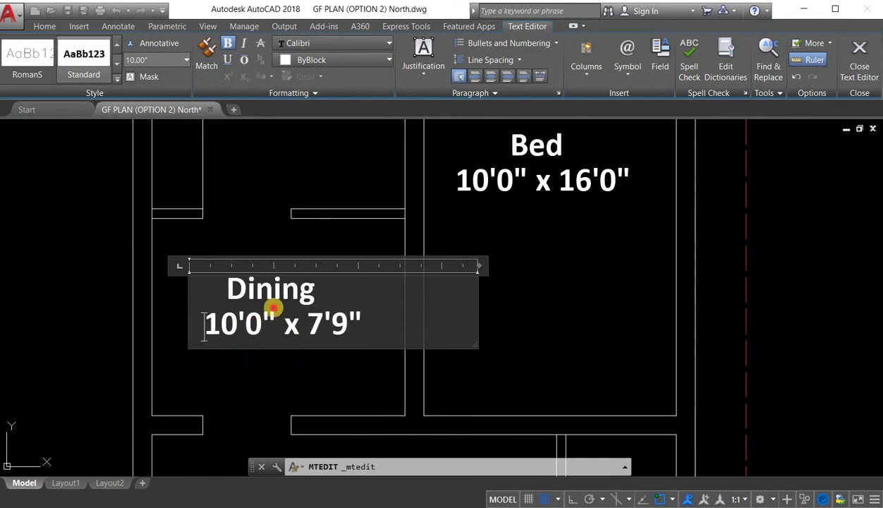
click(317, 359)
Step: Copy the Dining label north into the kitchen, inside the counter outline
click(318, 358)
click(268, 295)
right_click(282, 311)
click(333, 354)
scroll(333, 352, down, 4)
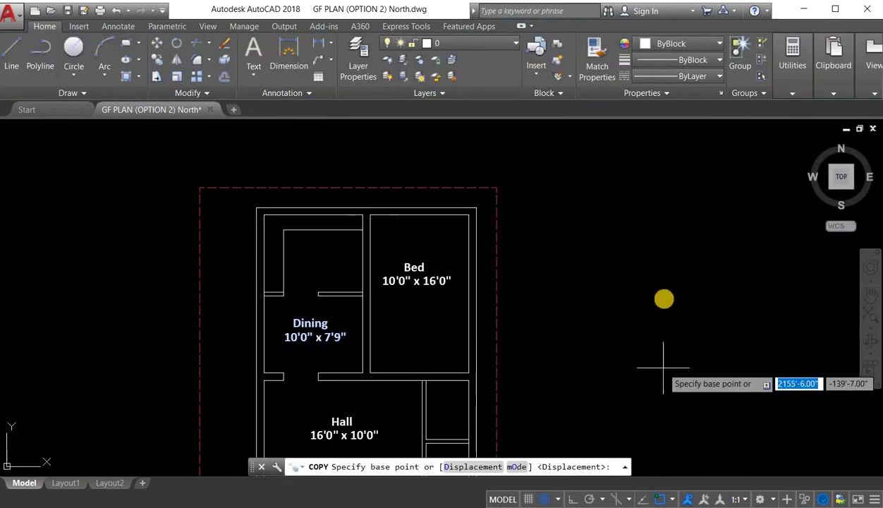
click(665, 367)
click(664, 297)
key(Escape)
Step: Rename the Dining label copied inside the kitchen counter outline to "Kitchen"
scroll(315, 259, up, 2)
middle_drag(314, 259, 381, 253)
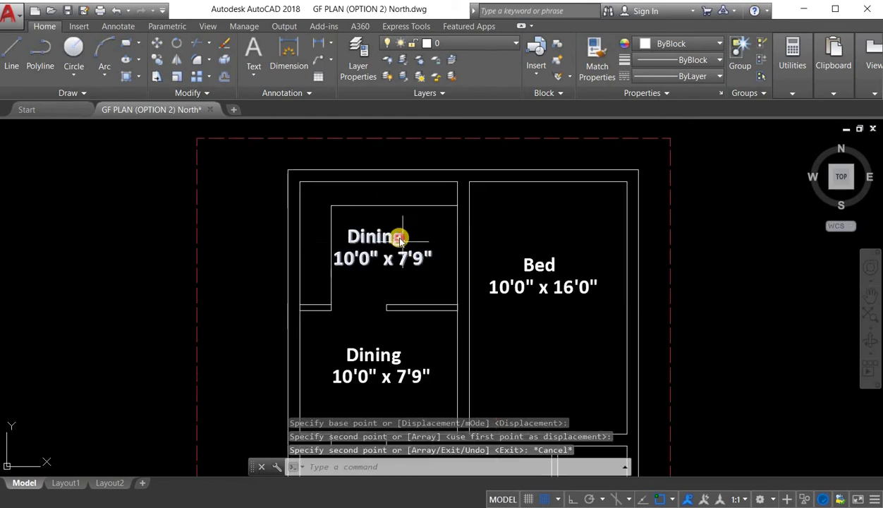
double_click(331, 235)
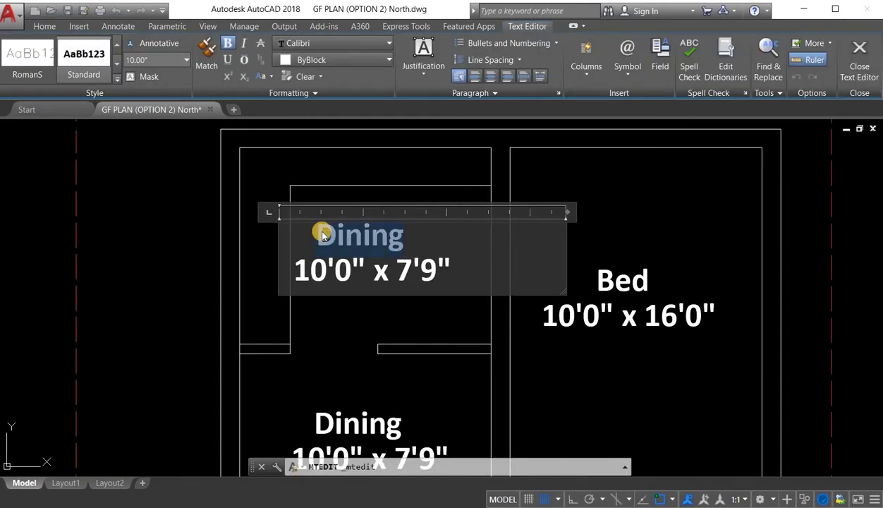
text(Kitchen)
click(328, 298)
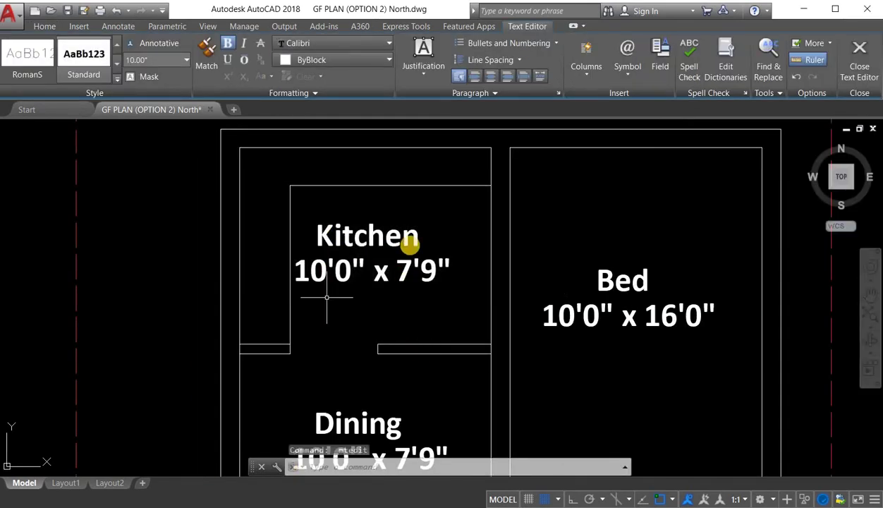
Step: Copy the Portico label to the empty area east of the staircase, outside the dashed plot boundary
scroll(416, 248, down, 4)
scroll(396, 400, up, 3)
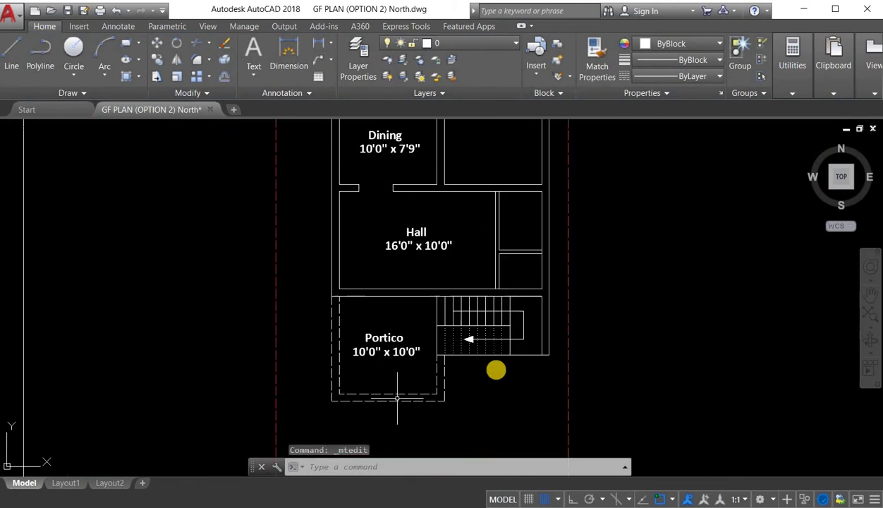
scroll(138, 335, down, 3)
scroll(131, 303, up, 6)
click(111, 285)
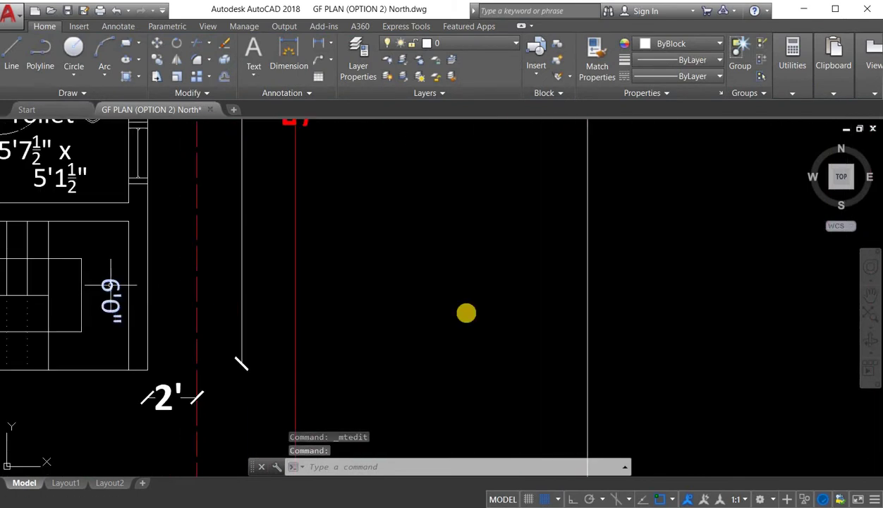
scroll(111, 286, down, 3)
key(Escape)
scroll(492, 330, up, 2)
click(414, 346)
right_click(382, 252)
click(445, 356)
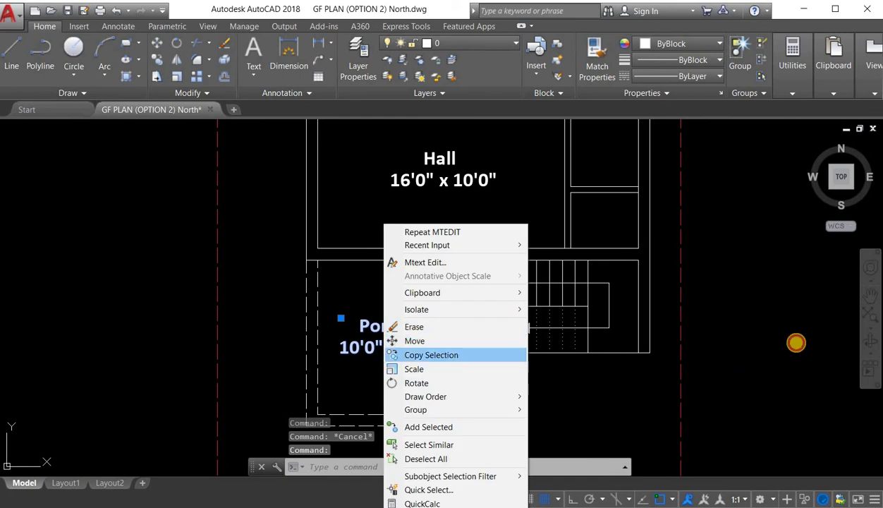
click(342, 350)
middle_drag(741, 319, 600, 314)
click(599, 314)
key(Escape)
Step: Replace both lines of the Portico label copy east of the staircase with the text 6'0"
click(632, 289)
drag(707, 310, 574, 278)
text(6'0")
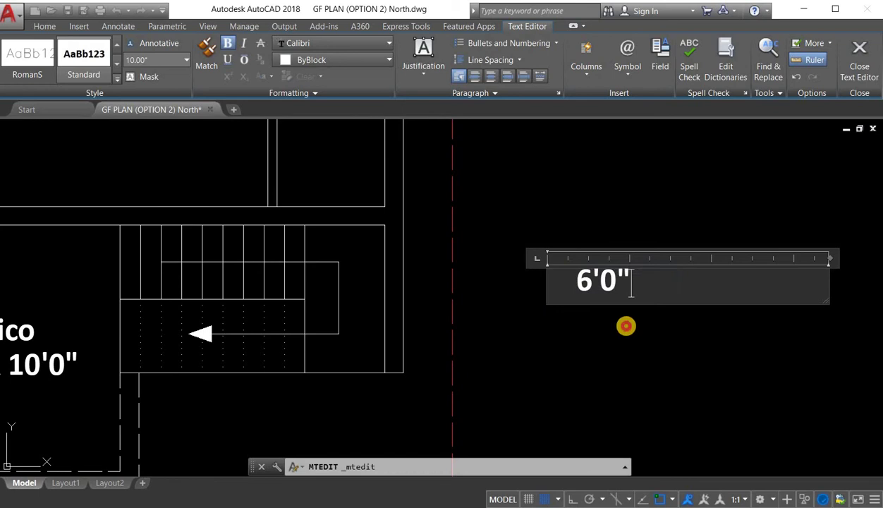
click(626, 326)
click(624, 316)
Step: With ortho on, rotate the 6'0" text to read vertically downward and move it onto the staircase landing beside the east wall
click(580, 240)
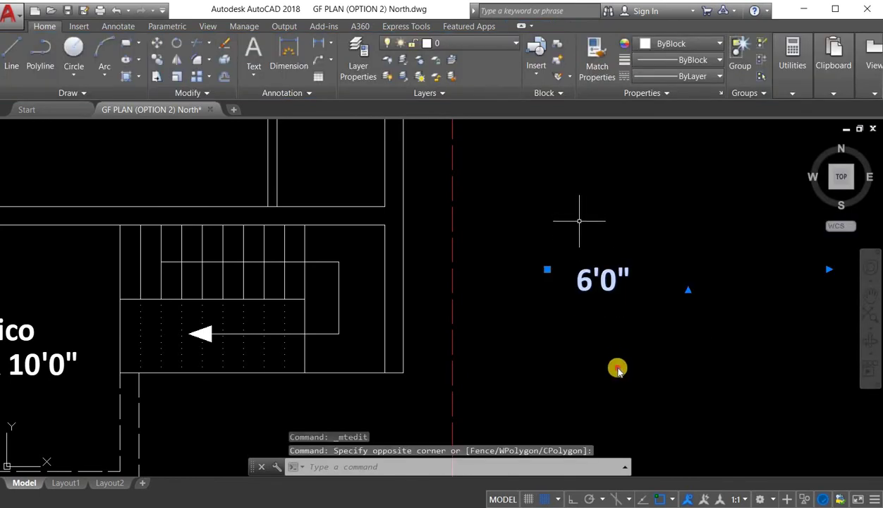
right_click(580, 222)
click(614, 383)
click(598, 283)
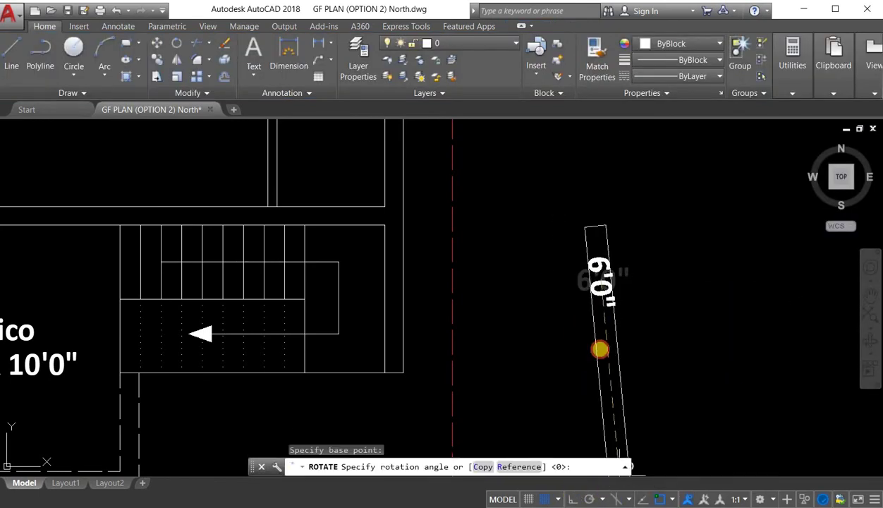
key(F8)
click(598, 343)
click(606, 287)
drag(605, 288, 379, 309)
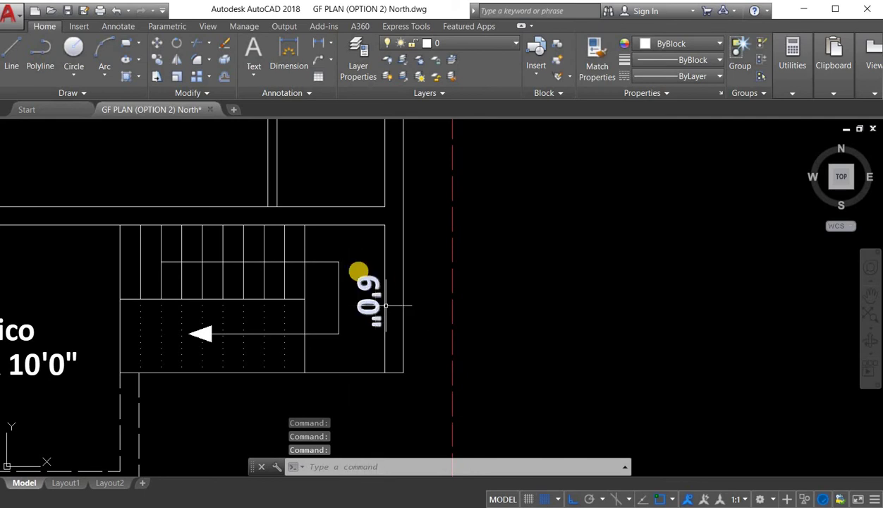
Step: Copy the Hall label horizontally to the empty area east of the dashed plot boundary
scroll(400, 306, down, 6)
scroll(373, 237, up, 6)
scroll(379, 223, down, 4)
scroll(326, 254, up, 3)
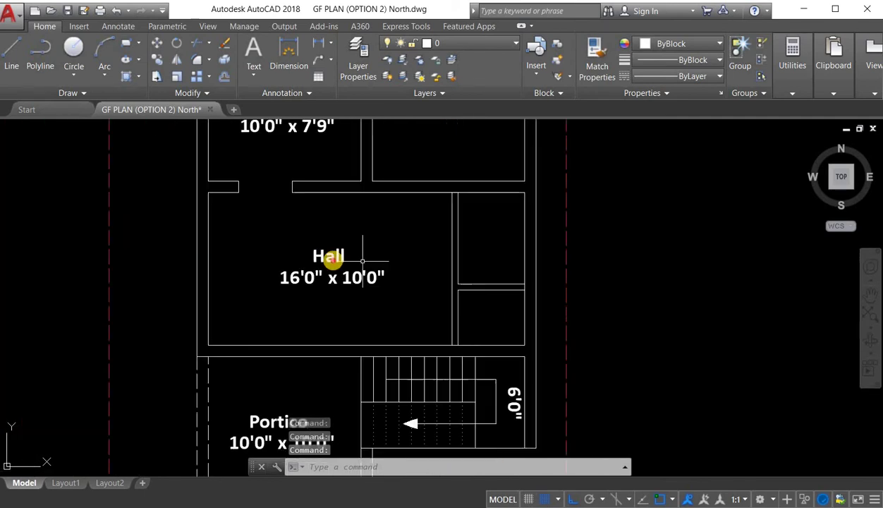
click(322, 256)
right_click(330, 223)
click(389, 354)
click(339, 302)
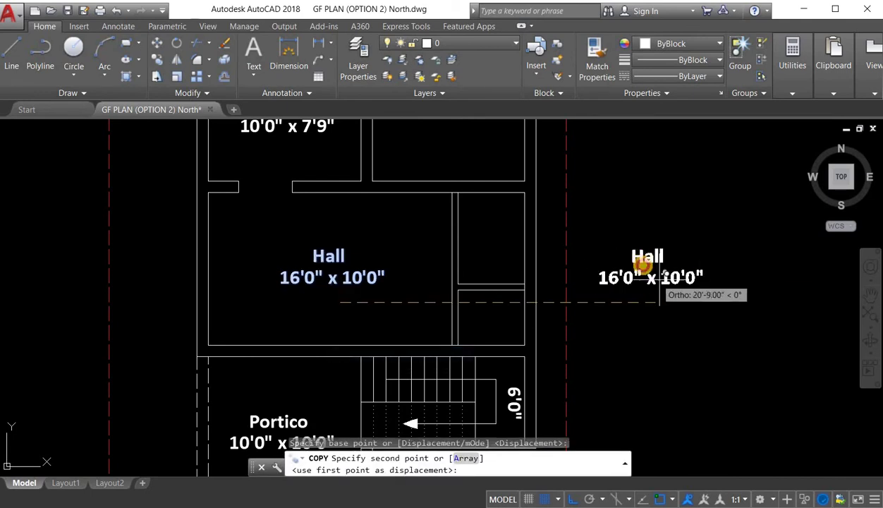
click(647, 265)
key(Escape)
Step: Set the text height of the whole copied Hall label to 7
scroll(640, 255, up, 2)
click(640, 256)
double_click(723, 284)
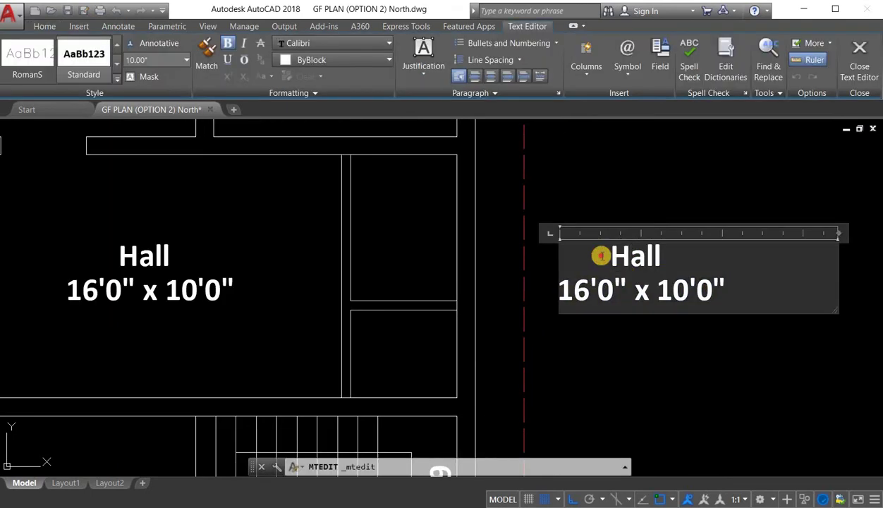
click(165, 64)
text(7)
key(Return)
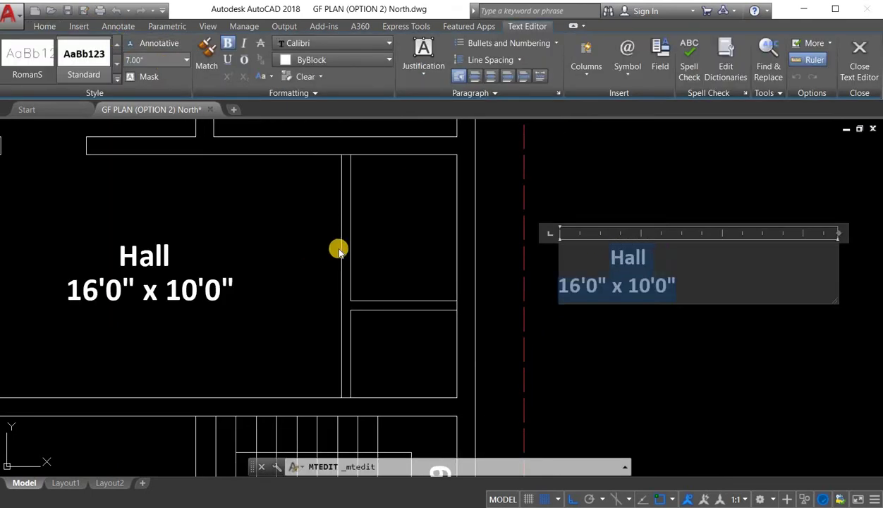
Step: Change the copied Hall label to "Toilet" with size 4'4 1/2" x 6'0", stacking the fraction and breaking the line after the x
click(611, 258)
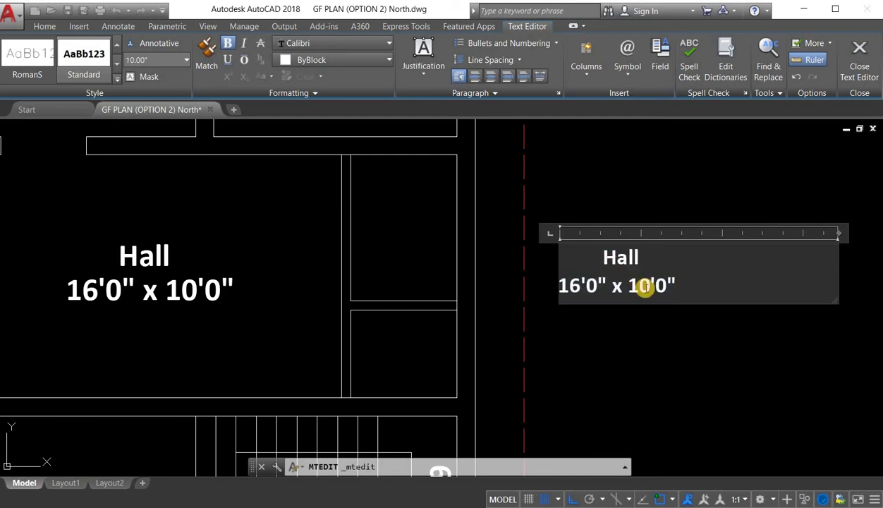
text(Toilet)
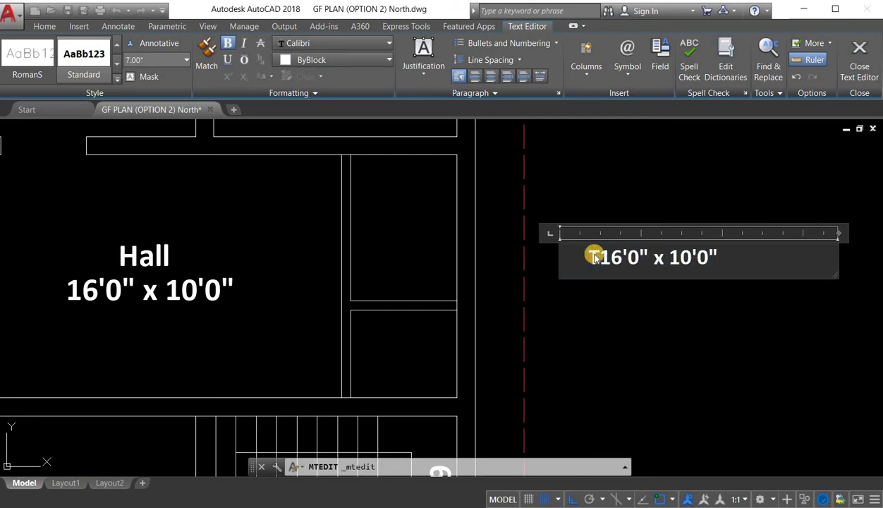
key(Return)
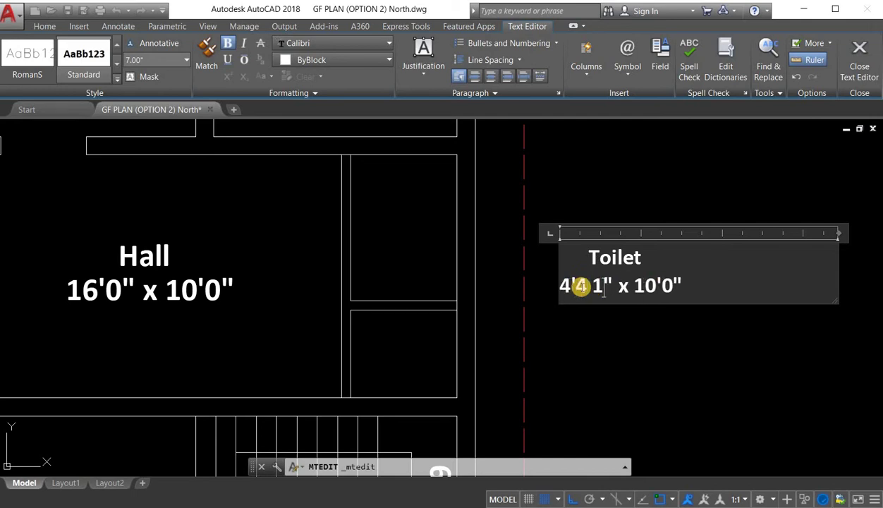
text(/2)
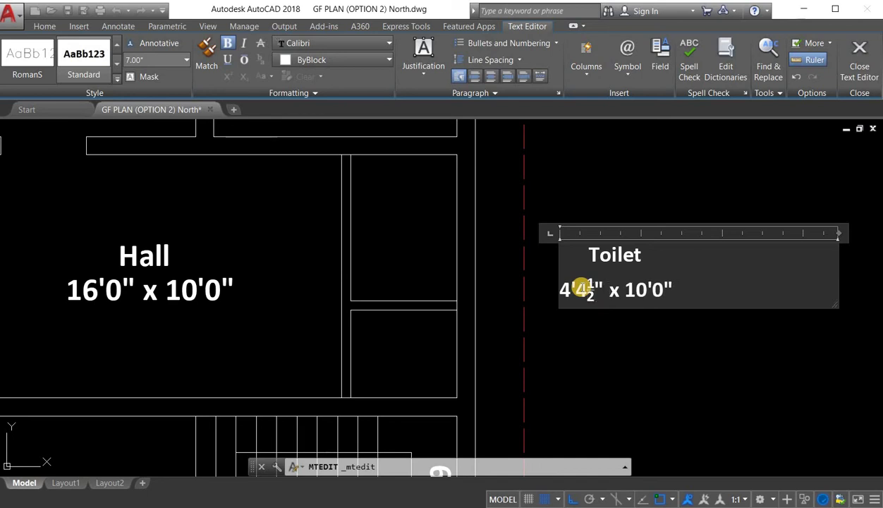
key(ctrl+z)
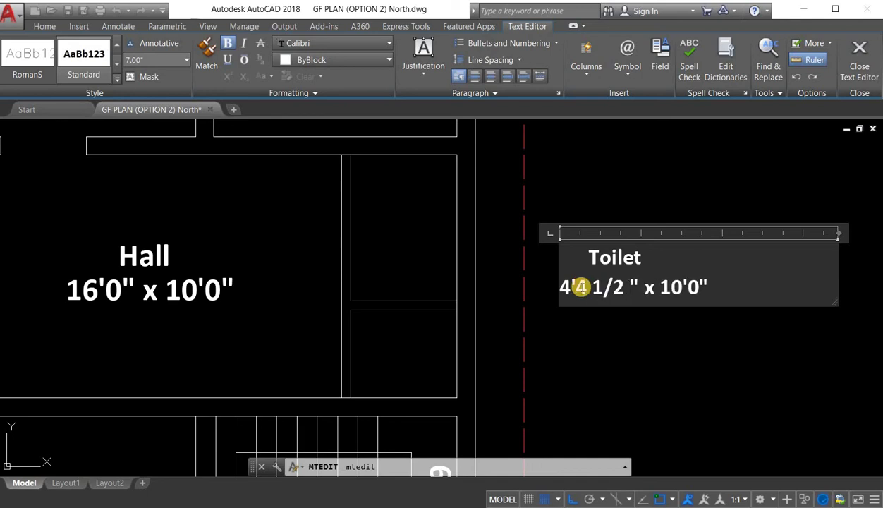
key(ctrl+y)
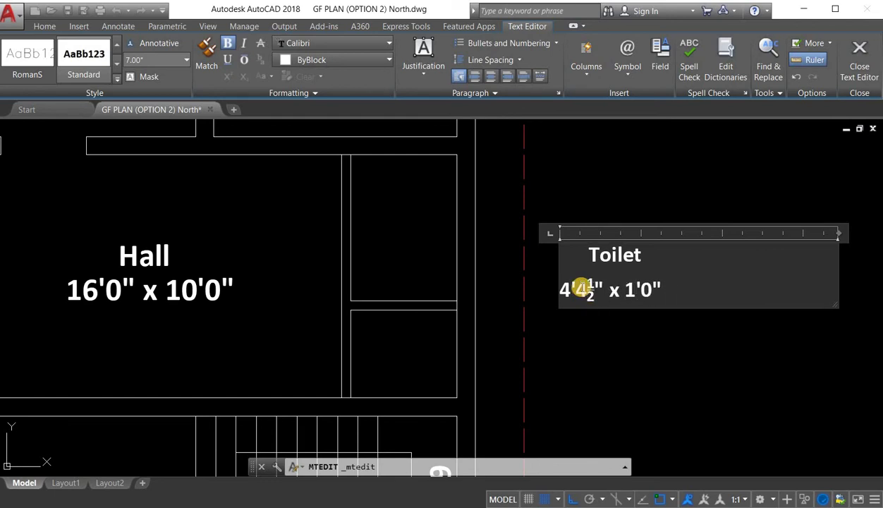
key(Return)
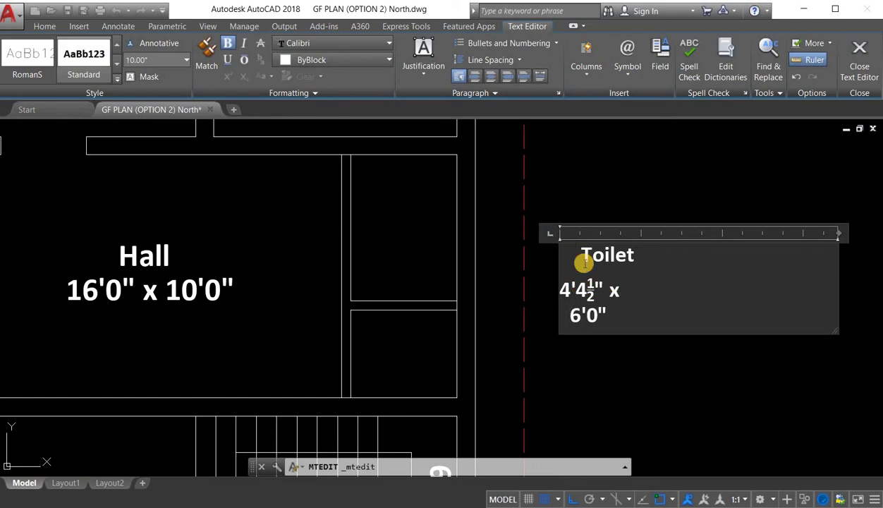
click(625, 188)
Step: Move the Toilet label into the northern small room east of the hall
click(631, 302)
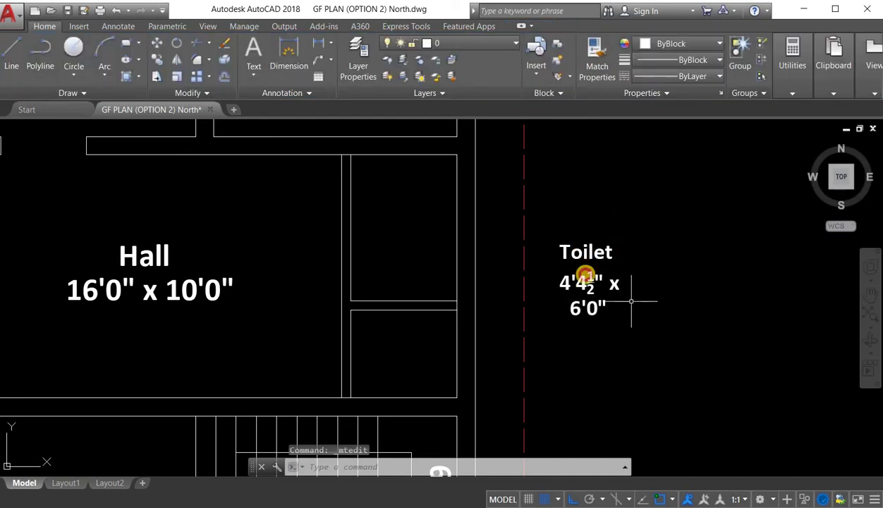
click(585, 285)
drag(396, 240, 395, 231)
Step: Copy the Toilet label straight south into the smaller room below it
right_click(524, 314)
click(506, 324)
click(672, 250)
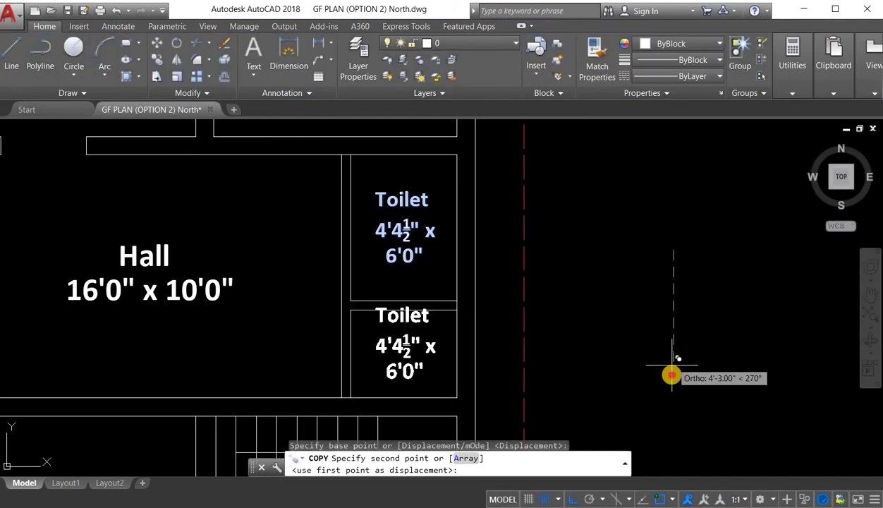
click(672, 374)
key(Escape)
Step: Rename the Toilet label in the smaller southern room to "Pooja"
double_click(402, 318)
scroll(414, 334, up, 2)
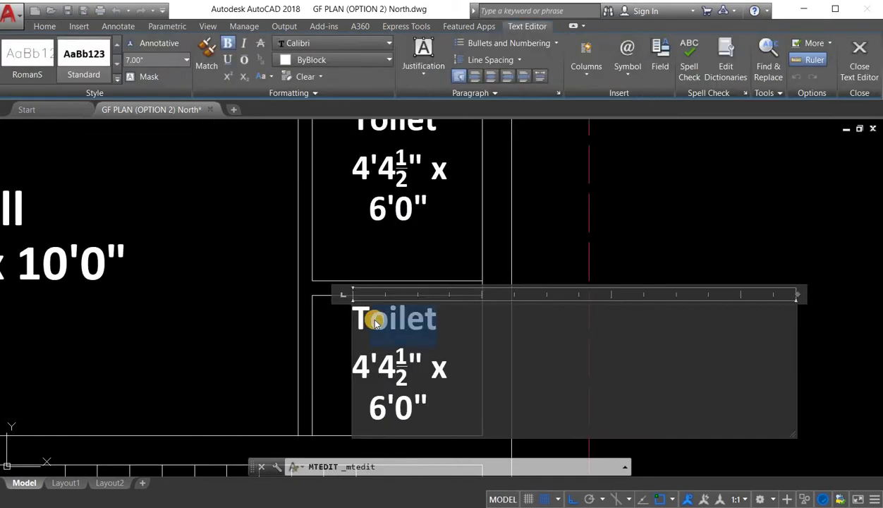
key(BackSpace)
key(BackSpace)
text(Pooja)
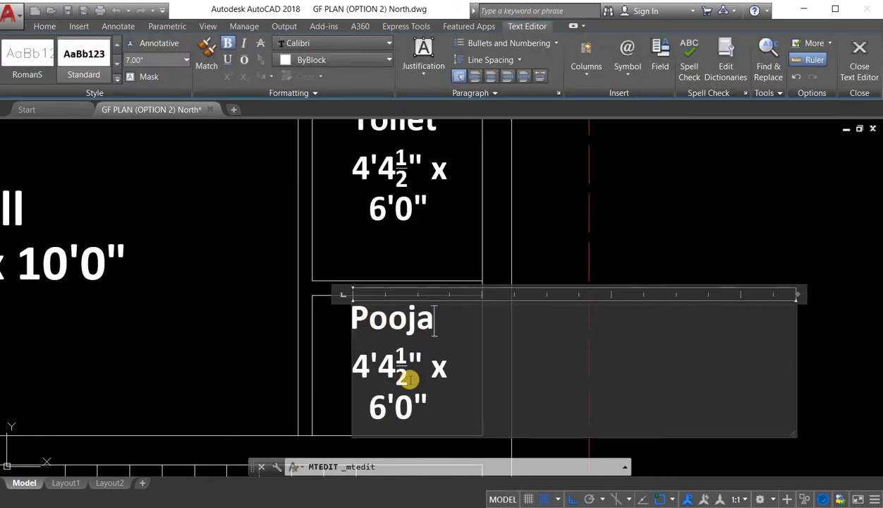
Step: Change the second dimension in the Pooja label to 3'7 1/2" with a stacked fraction
scroll(351, 355, up, 2)
scroll(403, 400, down, 2)
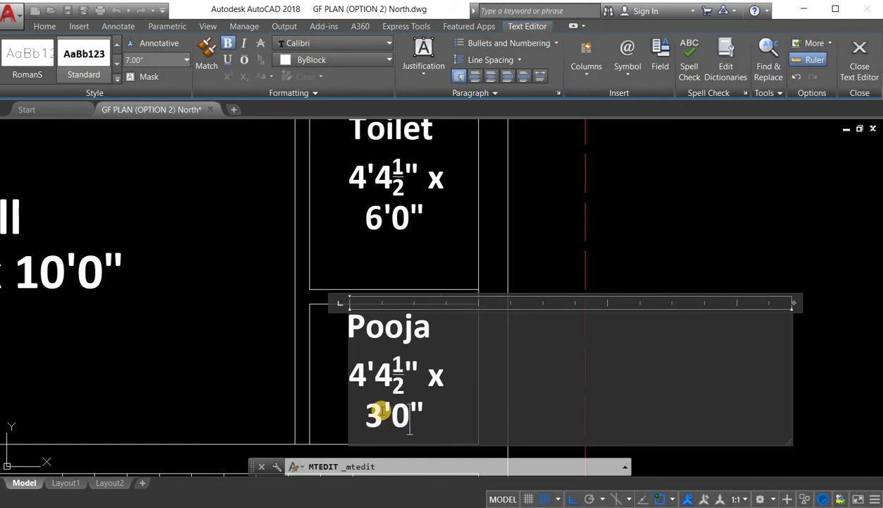
text(1/2)
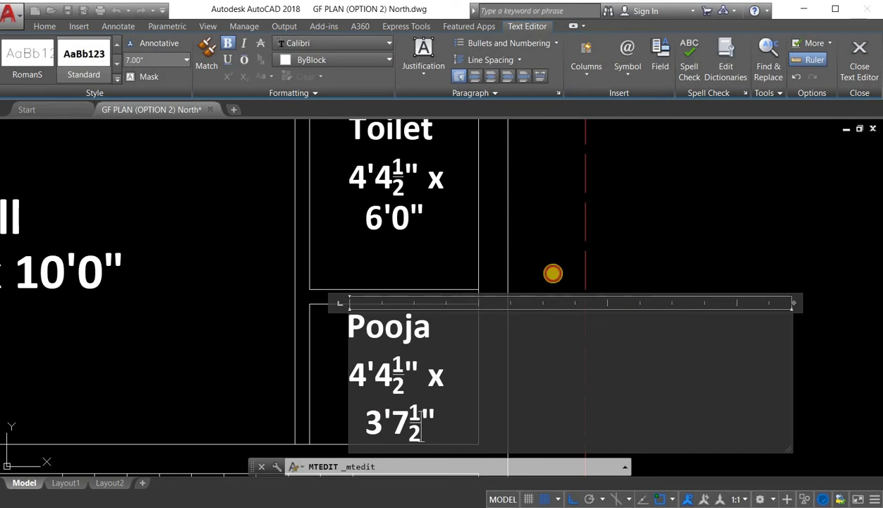
scroll(523, 297, down, 3)
scroll(465, 332, up, 1)
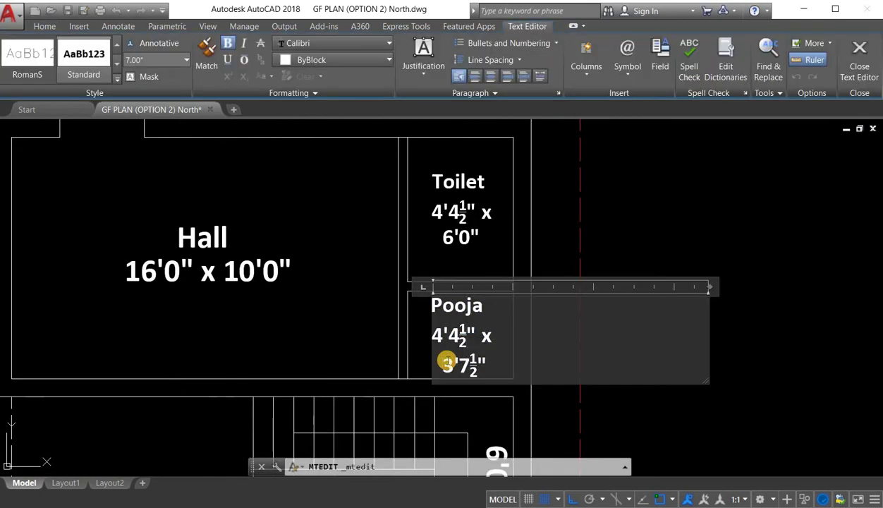
key(Escape)
Step: Save the drawing with the completed room labels
scroll(586, 295, down, 4)
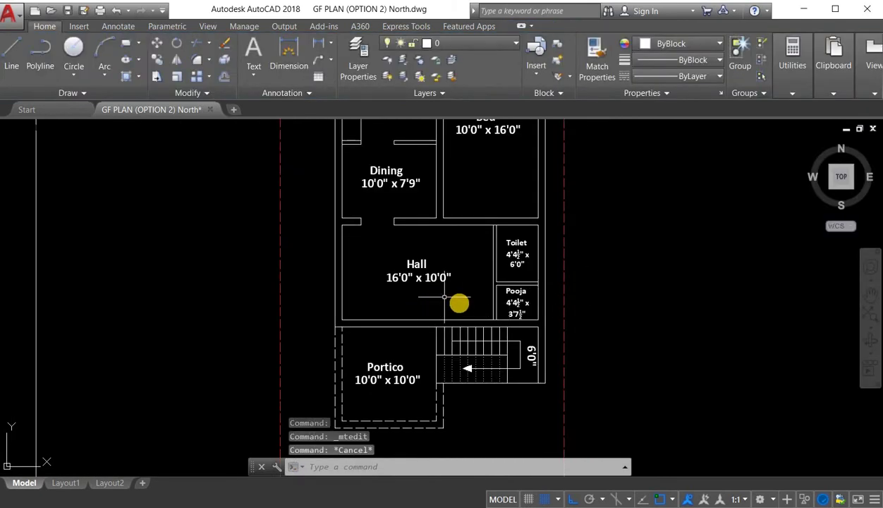
middle_drag(445, 297, 461, 297)
key(ctrl+s)
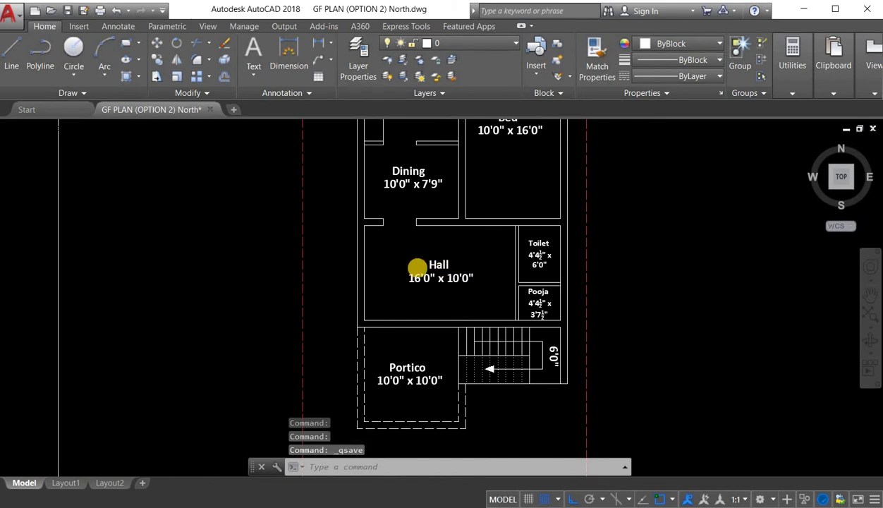
Step: Add a linear dimension between the bedroom's north outer wall face and the dashed plot boundary, and select that dimension
scroll(420, 268, down, 5)
middle_drag(399, 198, 439, 223)
scroll(418, 222, up, 4)
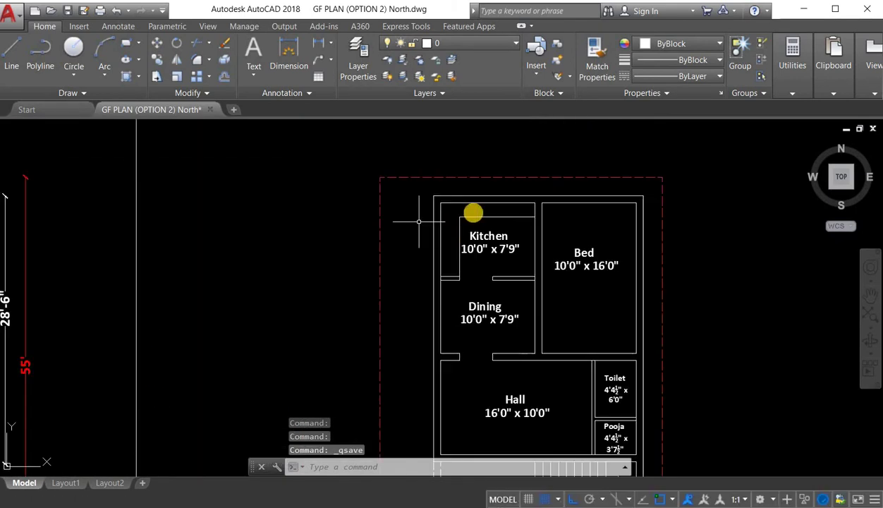
scroll(473, 214, down, 2)
scroll(505, 201, up, 2)
scroll(429, 211, down, 2)
scroll(429, 211, up, 3)
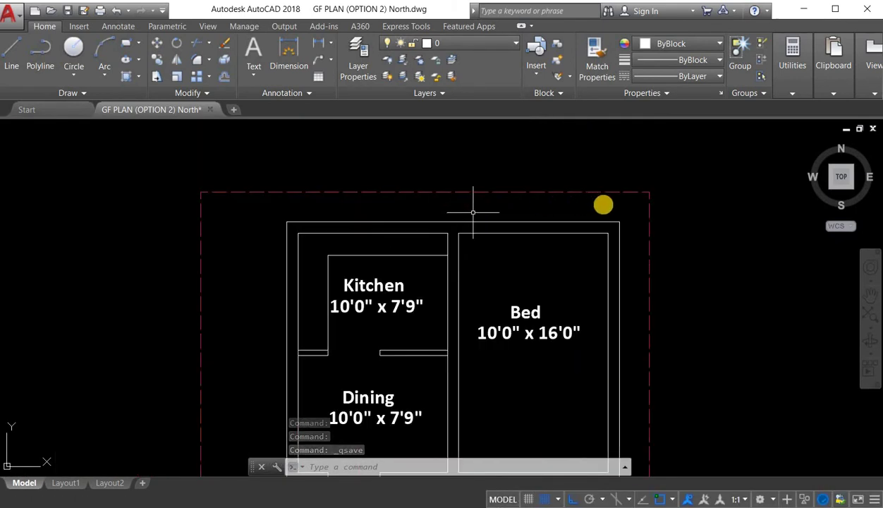
scroll(606, 225, down, 3)
scroll(536, 247, up, 2)
middle_drag(523, 219, 499, 313)
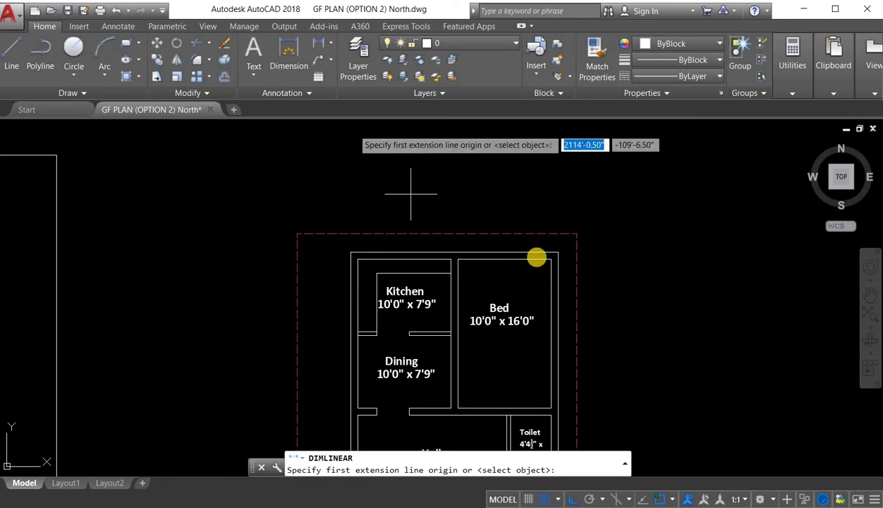
scroll(534, 257, up, 2)
click(525, 249)
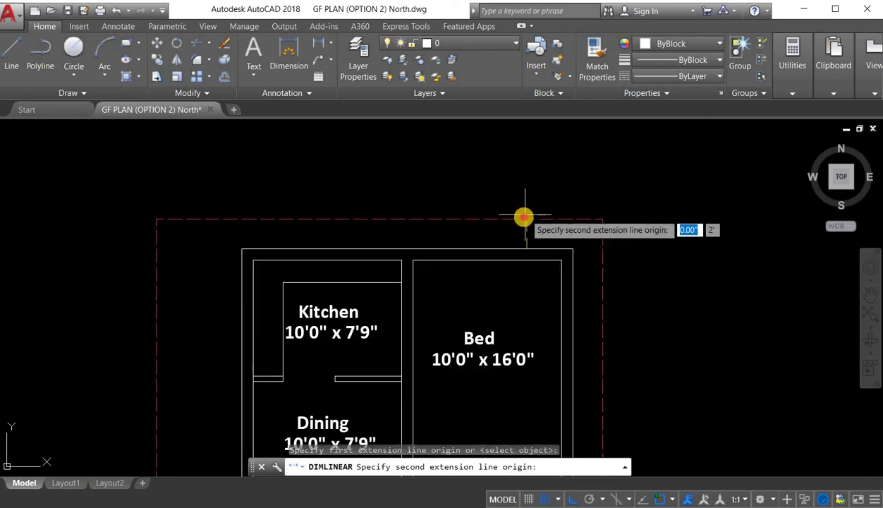
click(524, 220)
scroll(522, 233, up, 4)
click(498, 239)
key(Escape)
click(504, 247)
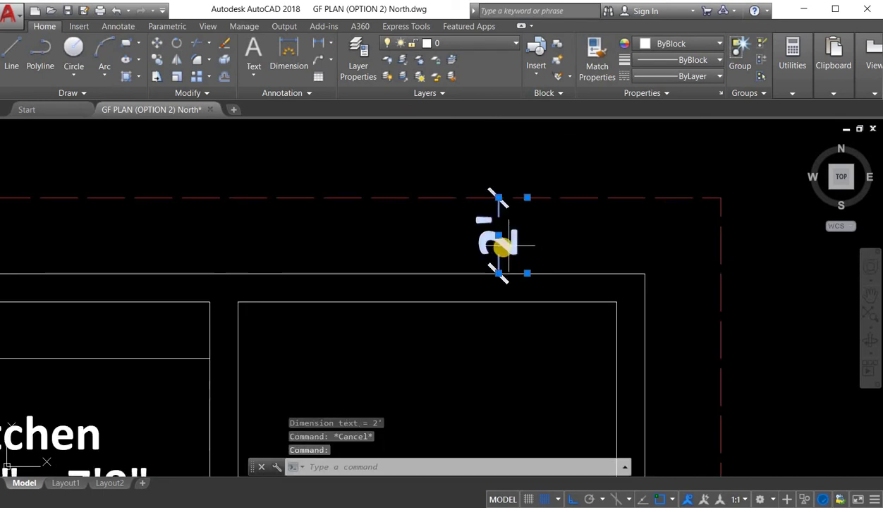
Step: Open the Standard dimension style for modification and try suppressing dimension line 1
key(Escape)
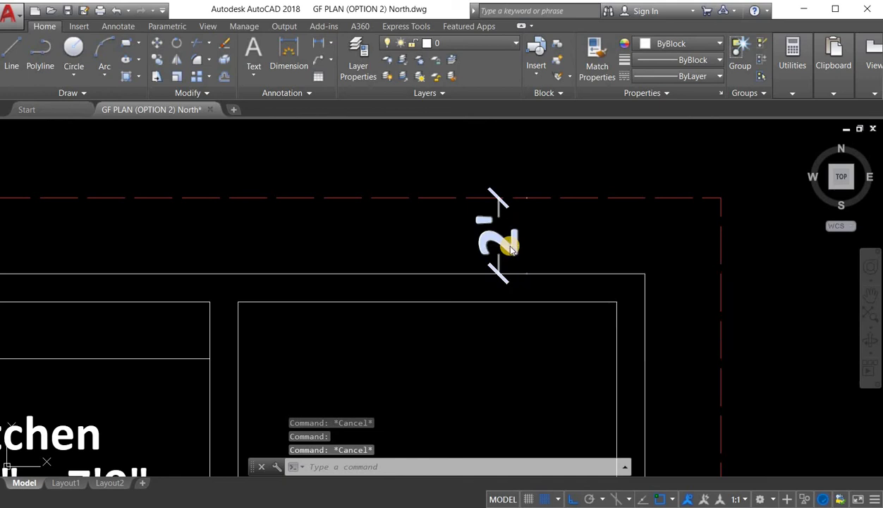
text(d)
key(Return)
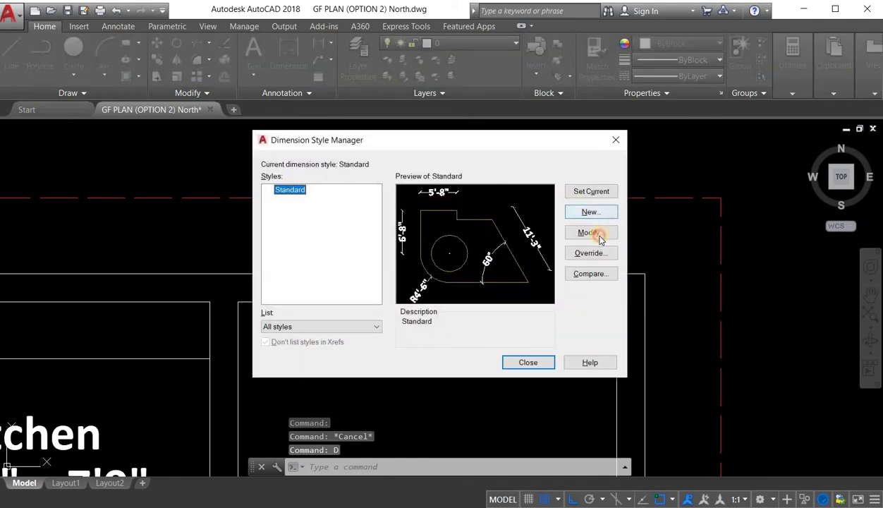
key(alt+m)
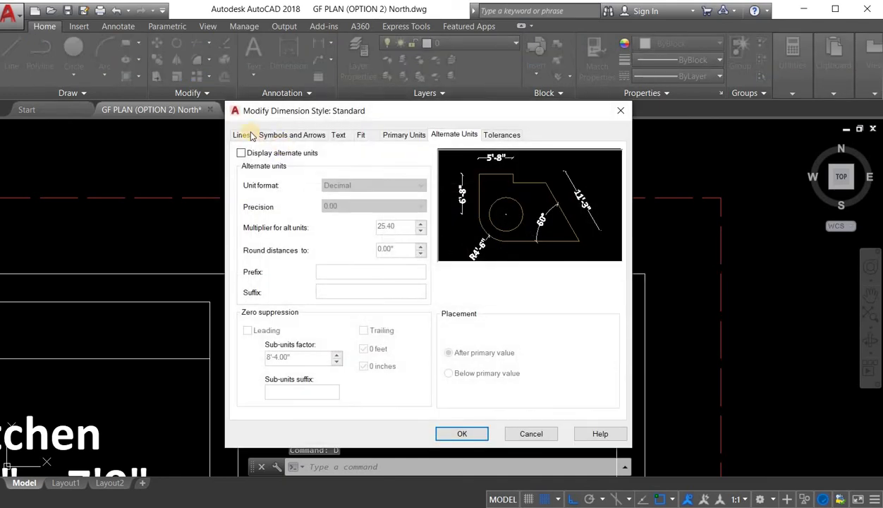
click(241, 135)
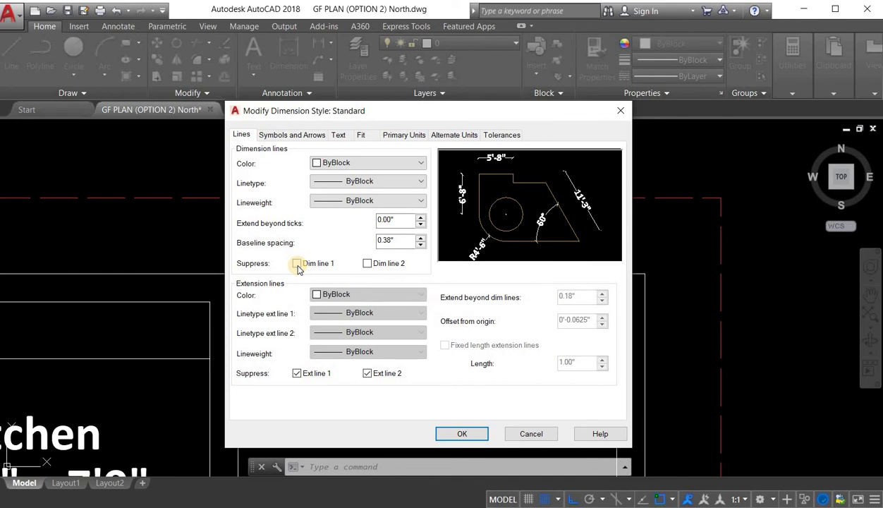
click(297, 266)
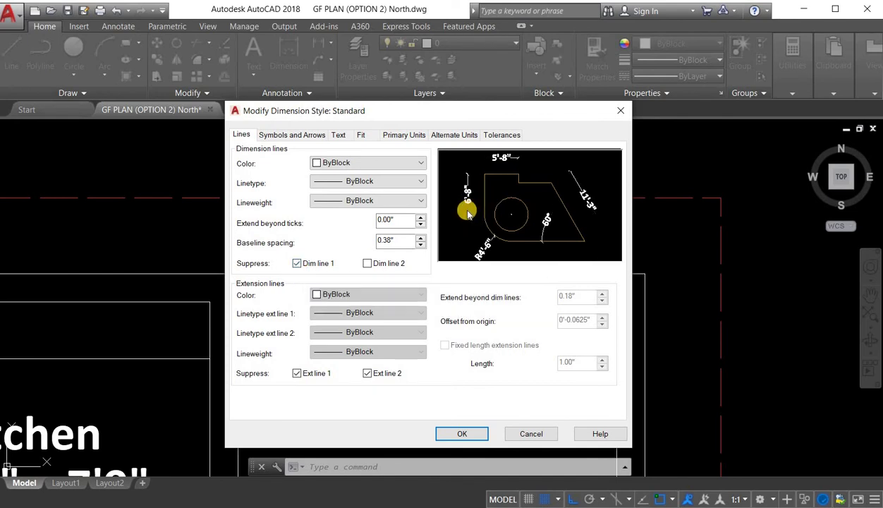
click(378, 240)
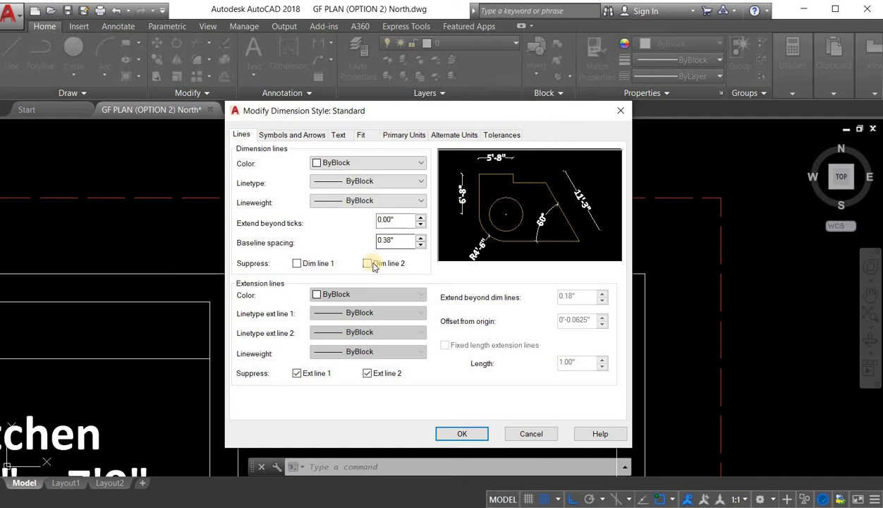
Step: Try turning off the suppression of extension lines 1 and 2 in turn in the Standard dimension style
click(297, 374)
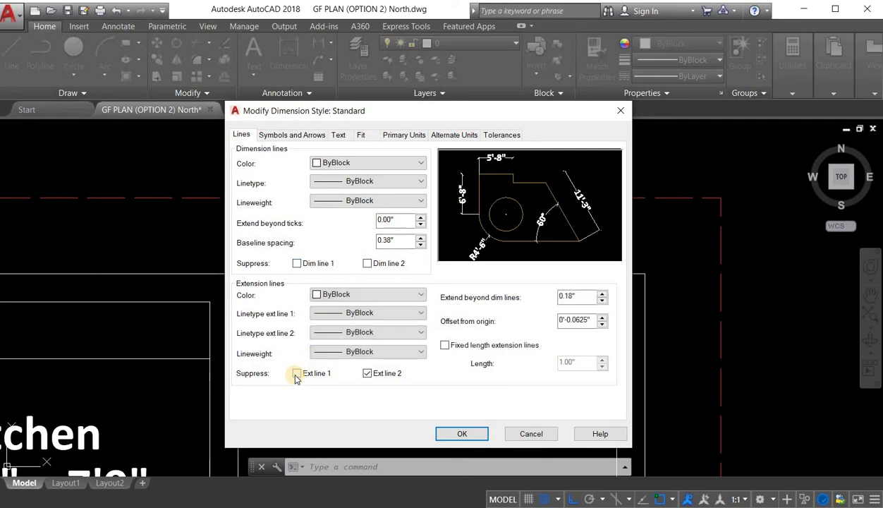
click(297, 373)
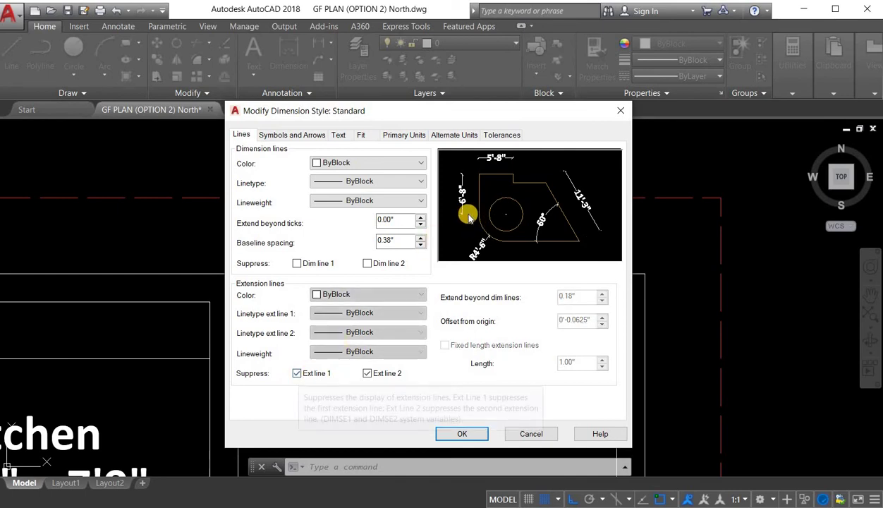
click(297, 374)
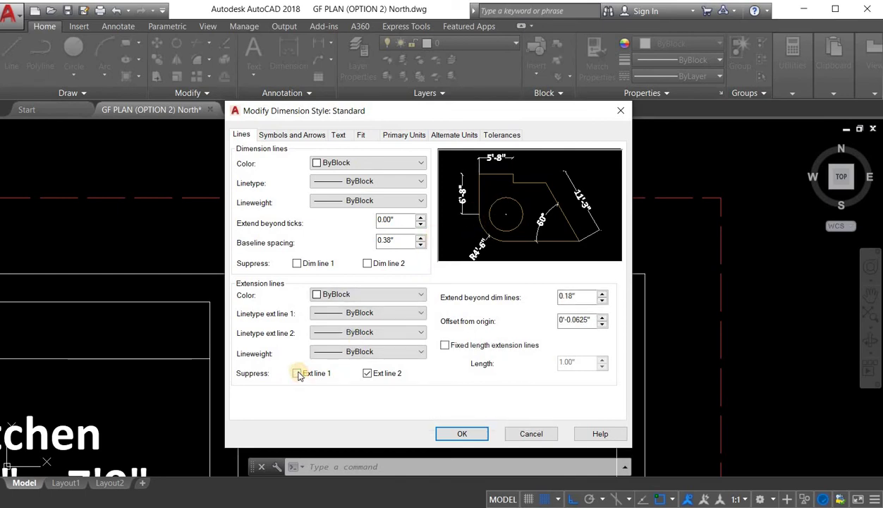
click(297, 373)
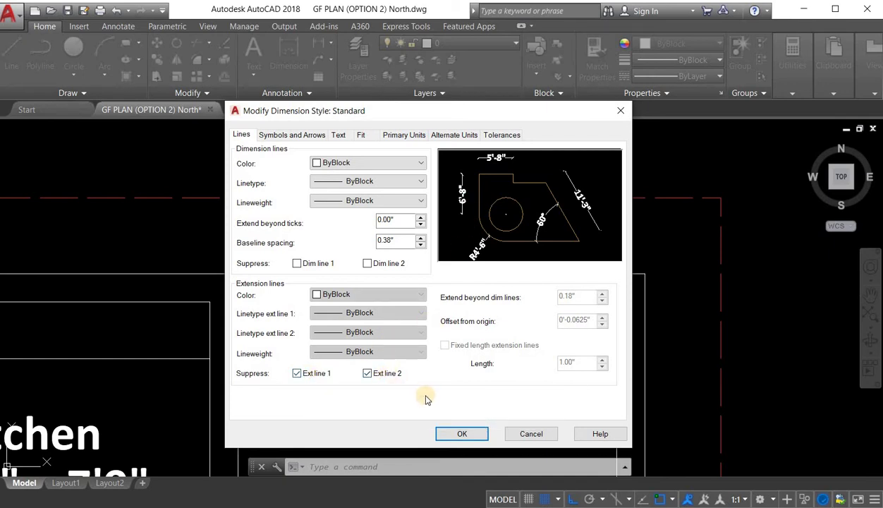
click(367, 373)
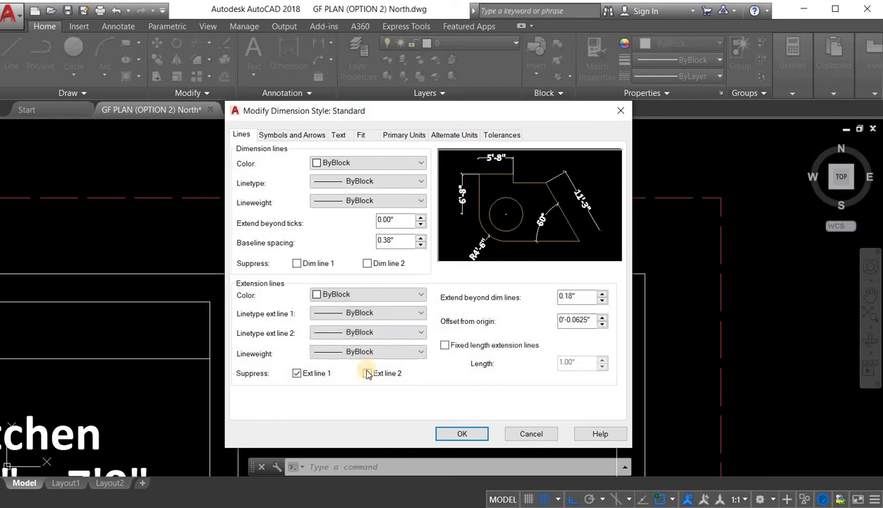
Step: Review the dimension style's arrowhead choices, keeping Architectural tick for the first and second arrowheads
click(291, 134)
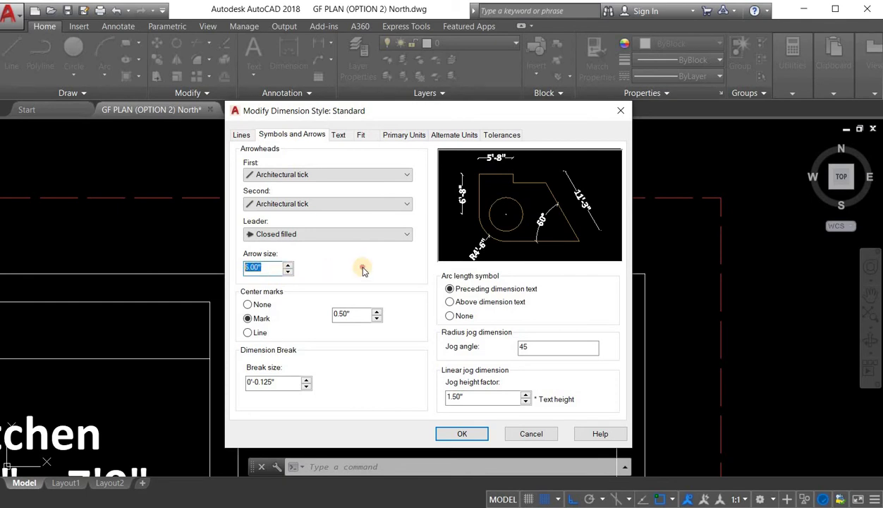
click(314, 177)
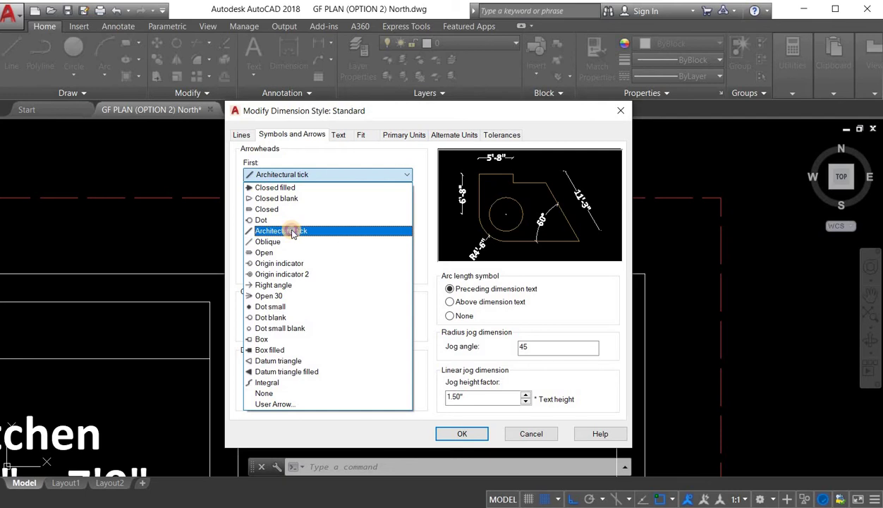
click(293, 233)
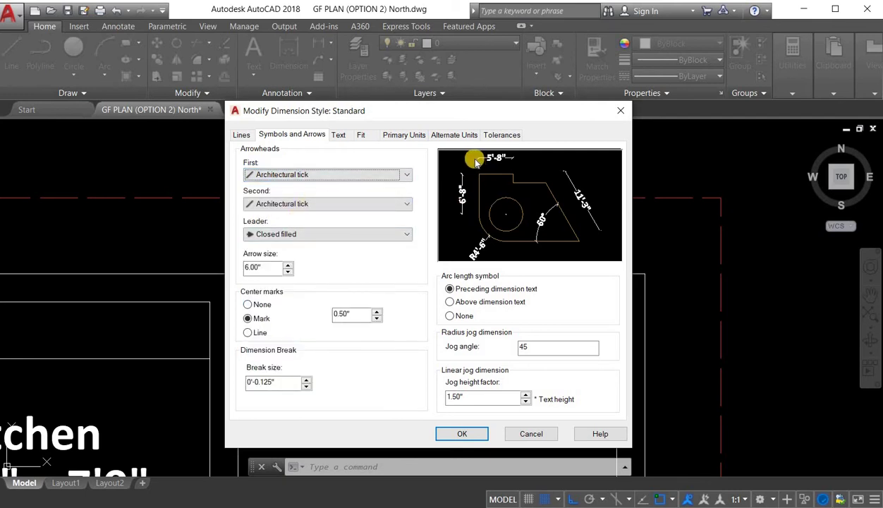
click(310, 178)
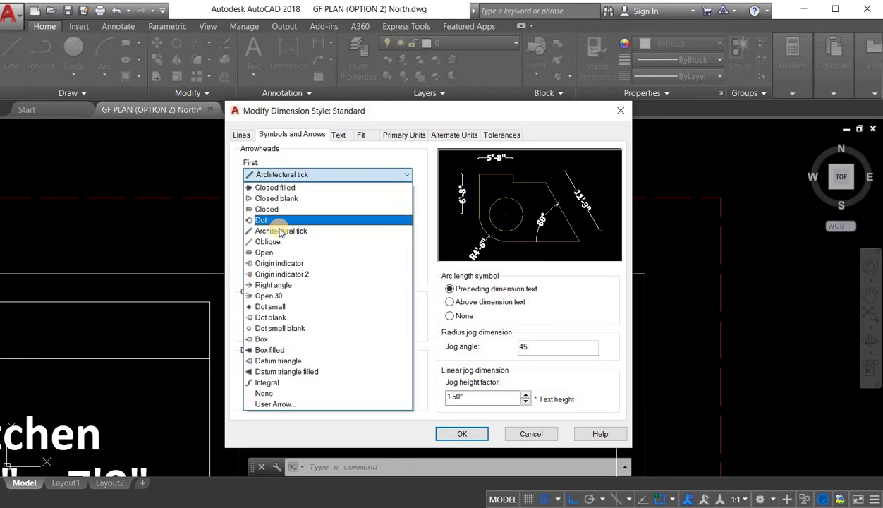
click(302, 180)
click(289, 206)
click(288, 204)
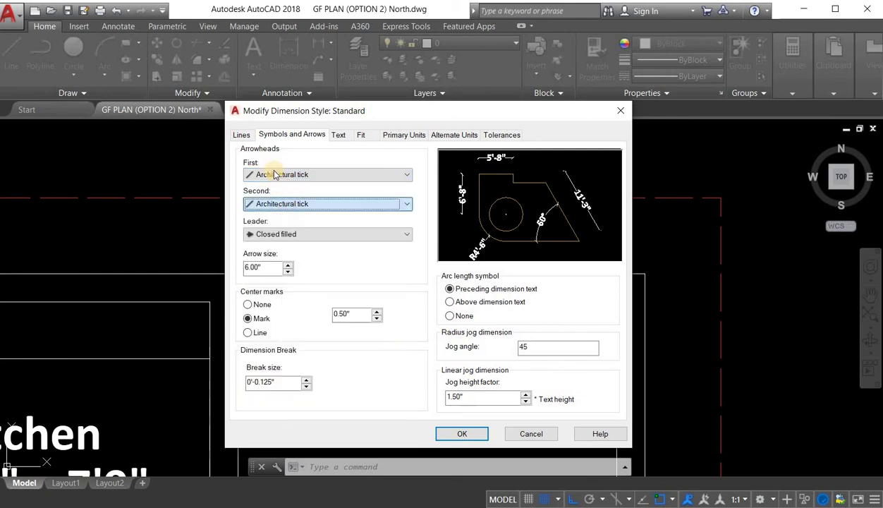
Step: Check the Standard style's text, fit and primary unit settings, then accept the style and leave the Dimension Style Manager
click(339, 136)
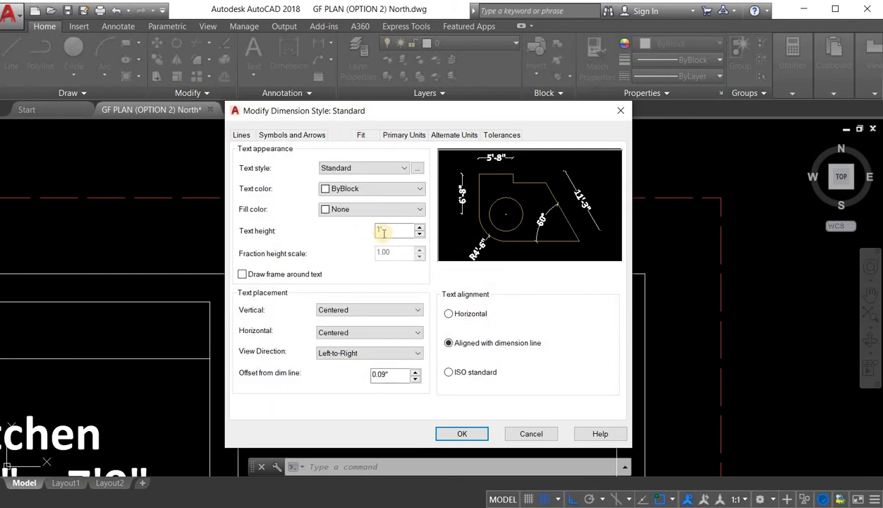
click(362, 135)
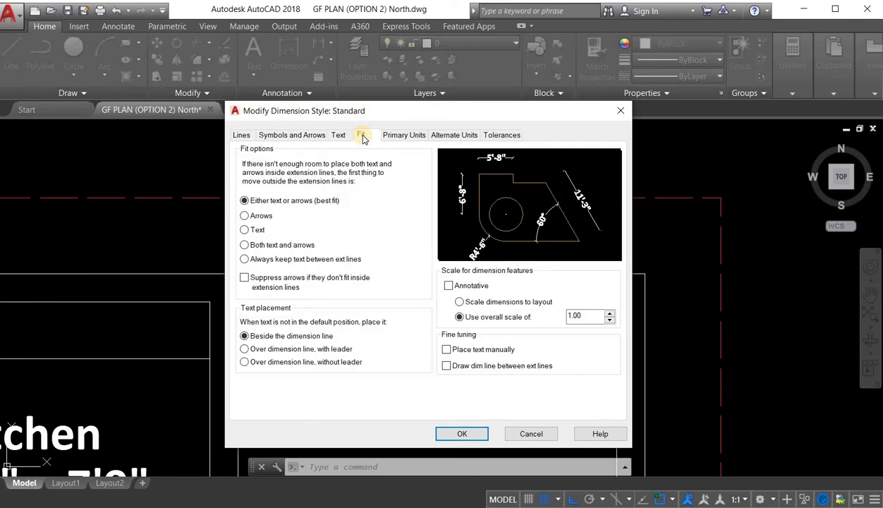
click(402, 136)
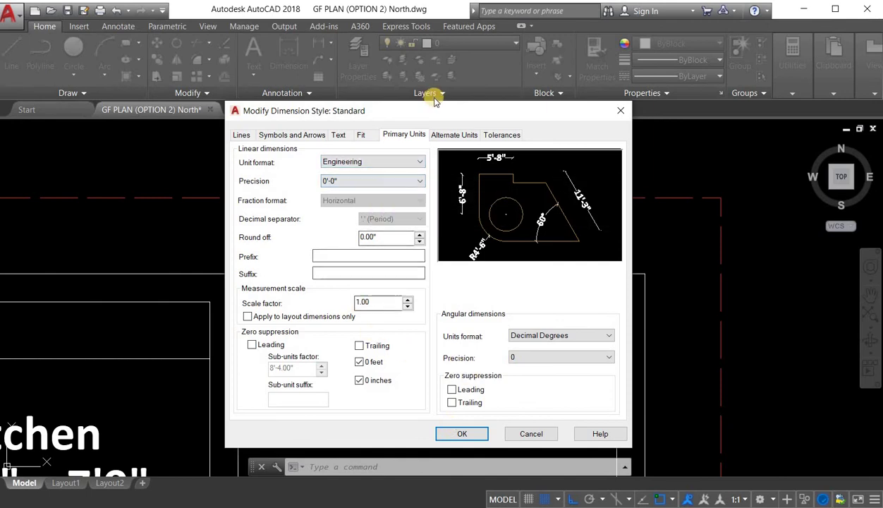
click(462, 432)
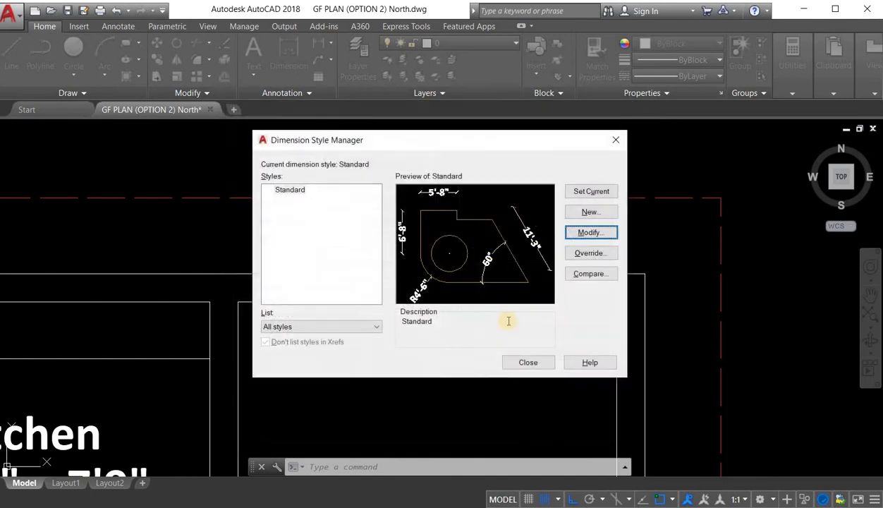
click(526, 358)
Step: Add a linear dimension between the bedroom's east outer wall face and the dashed plot boundary
scroll(507, 224, down, 2)
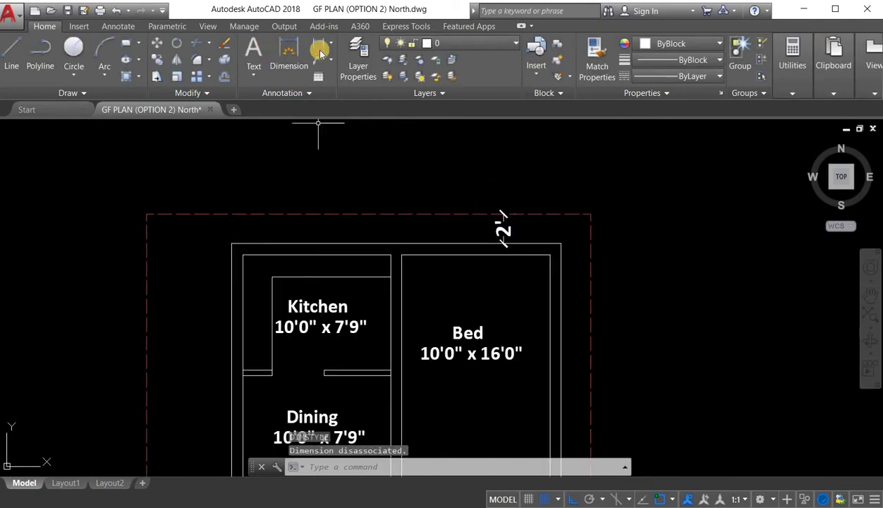
click(322, 48)
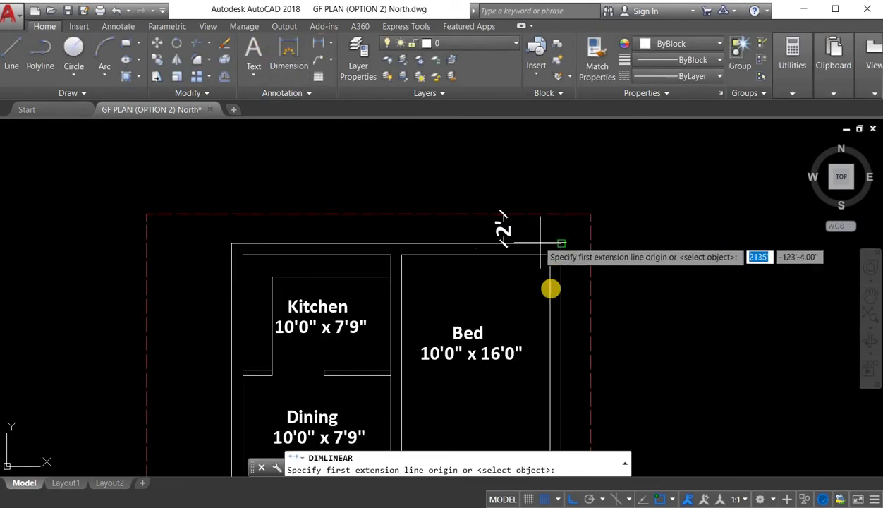
click(561, 322)
click(591, 322)
click(580, 322)
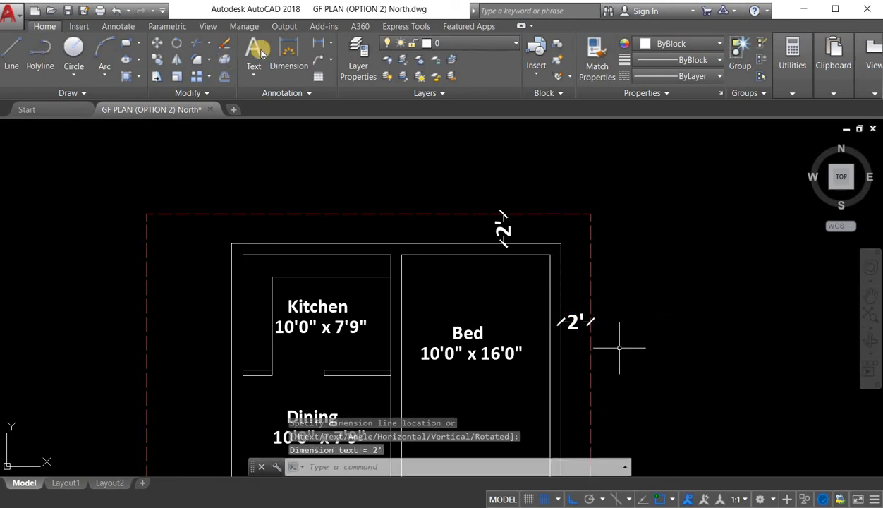
Step: Add a linear dimension between the kitchen's west outer wall face and the dashed plot boundary
right_click(307, 209)
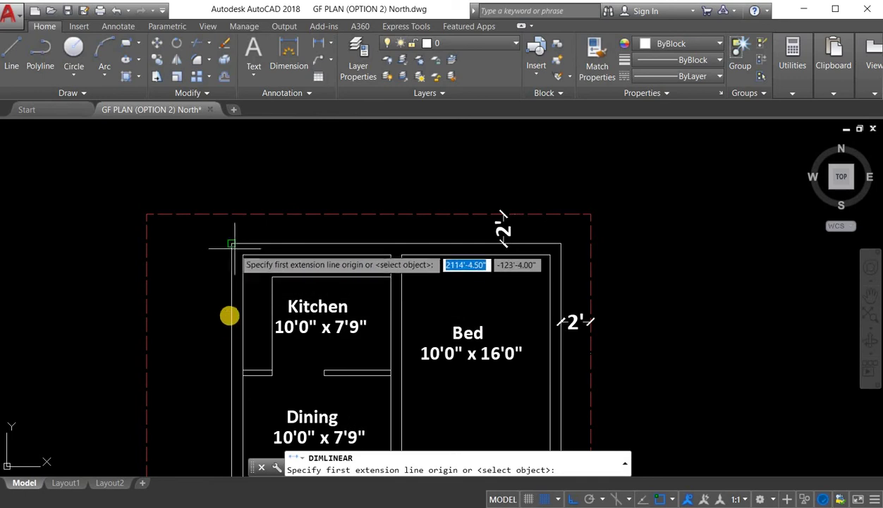
click(230, 286)
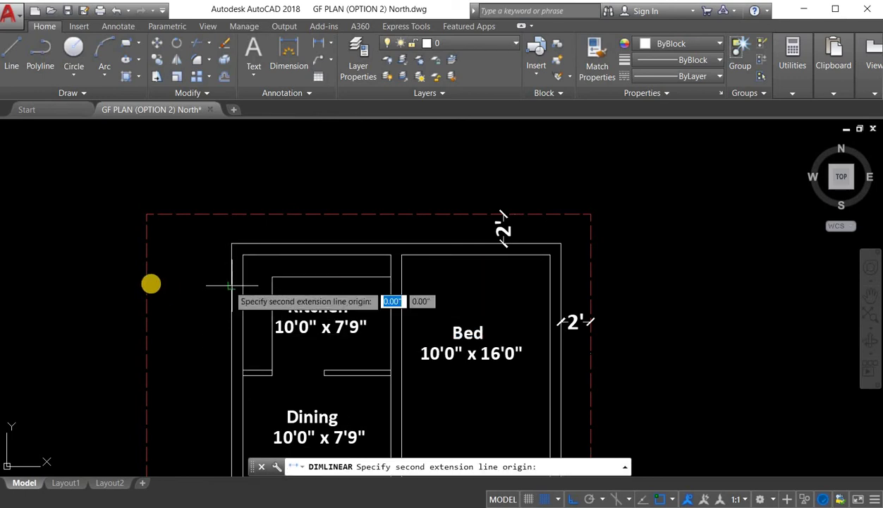
click(147, 285)
click(178, 276)
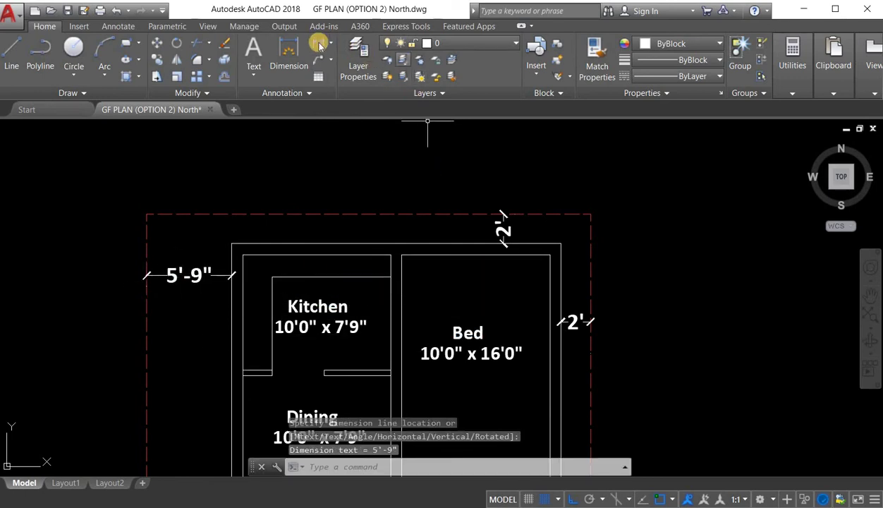
Step: Add a vertical linear dimension from the staircase's south edge to the southern plot boundary
click(319, 45)
scroll(375, 339, down, 3)
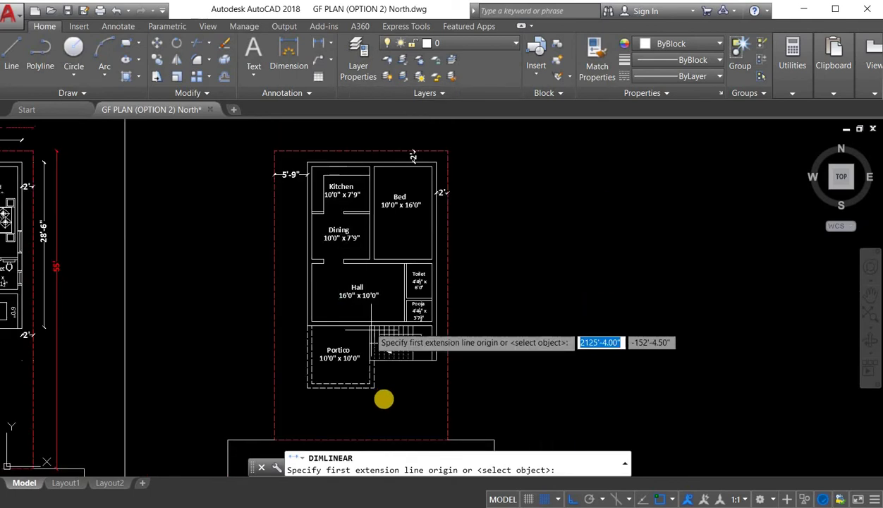
scroll(384, 392, up, 1)
middle_drag(385, 391, 396, 299)
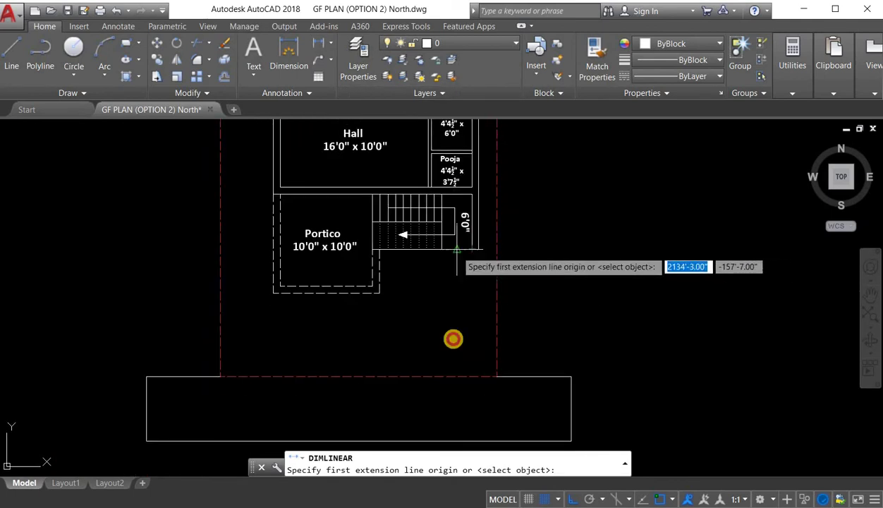
click(457, 249)
click(454, 376)
click(470, 318)
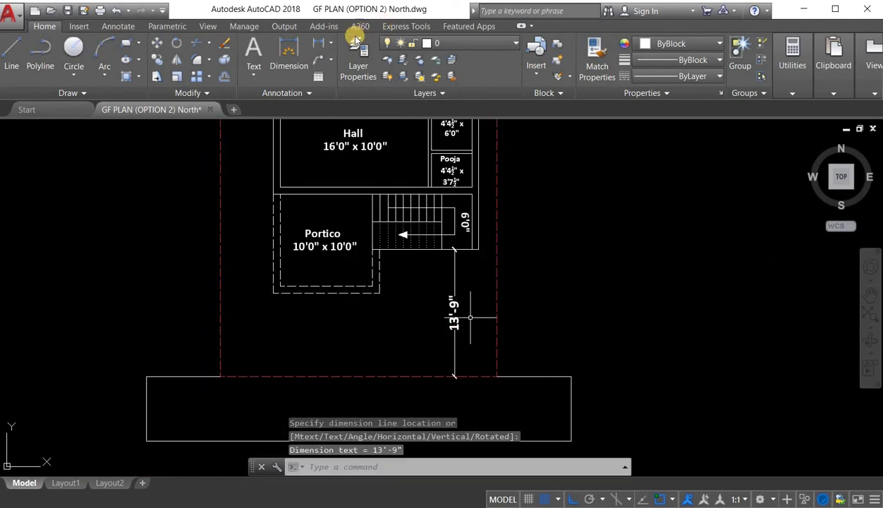
Step: Add a vertical linear dimension from the portico's south dashed edge to the southern plot boundary
click(319, 44)
click(325, 376)
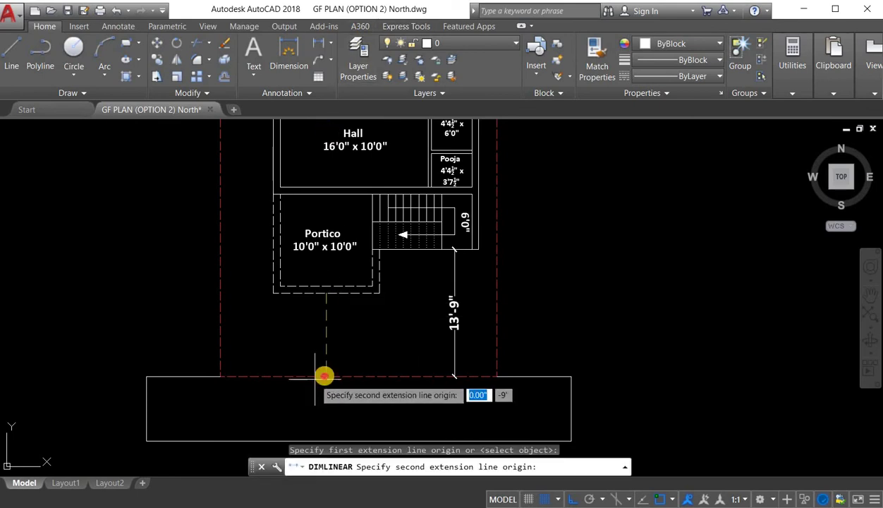
click(324, 376)
click(320, 337)
key(Escape)
scroll(399, 329, down, 1)
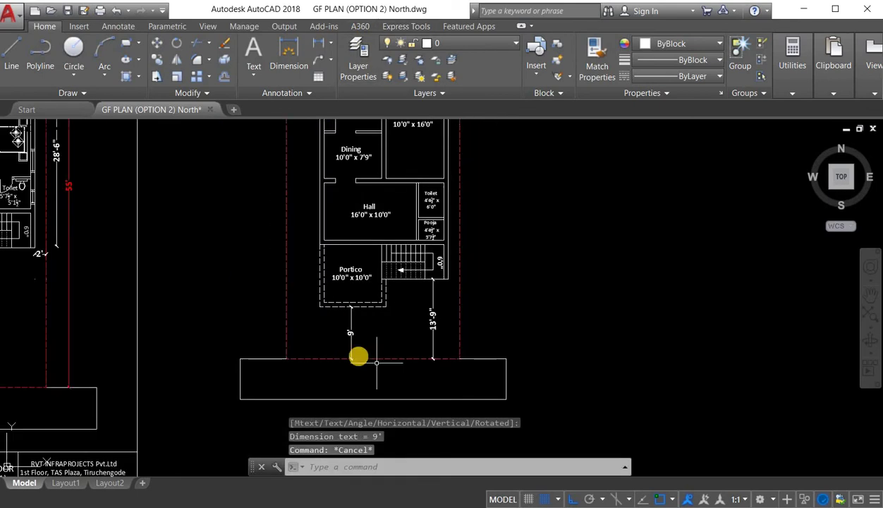
Step: Select the Portico room label and bring up its editing commands
middle_drag(342, 364, 388, 333)
scroll(388, 333, down, 1)
scroll(340, 274, up, 3)
click(378, 309)
click(352, 241)
right_click(351, 225)
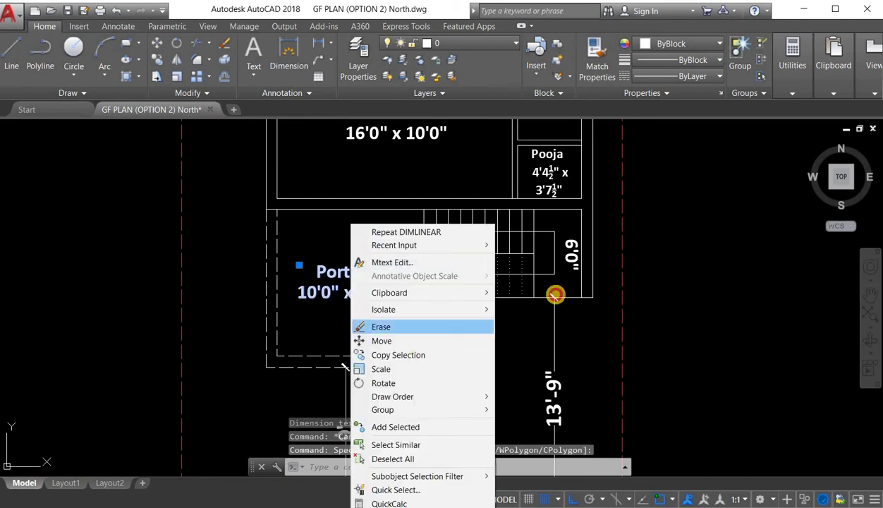
Step: Copy the Portico label straight down into the road rectangle below the new plan
click(398, 355)
scroll(593, 272, down, 2)
click(673, 261)
click(673, 364)
key(Escape)
scroll(541, 397, up, 1)
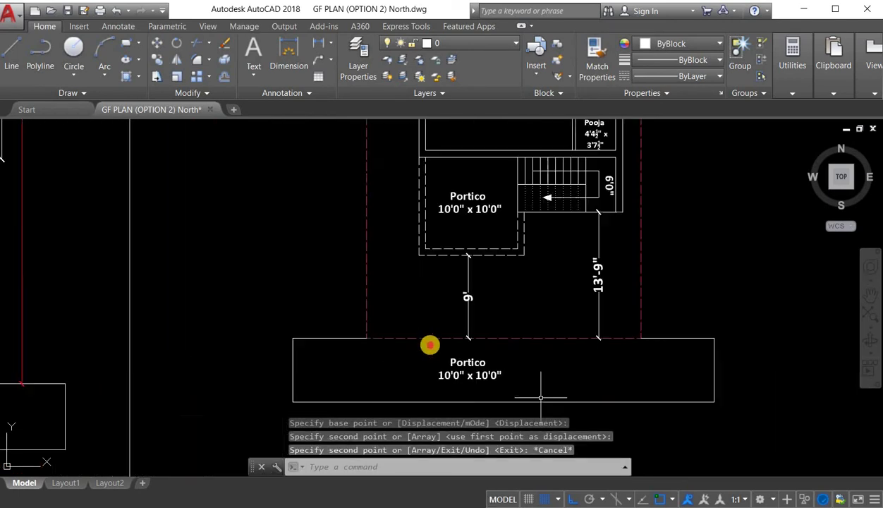
Step: Replace the copied label's text in the road rectangle with "EAST WEST ROAD"
click(473, 359)
double_click(405, 341)
text(Pe)
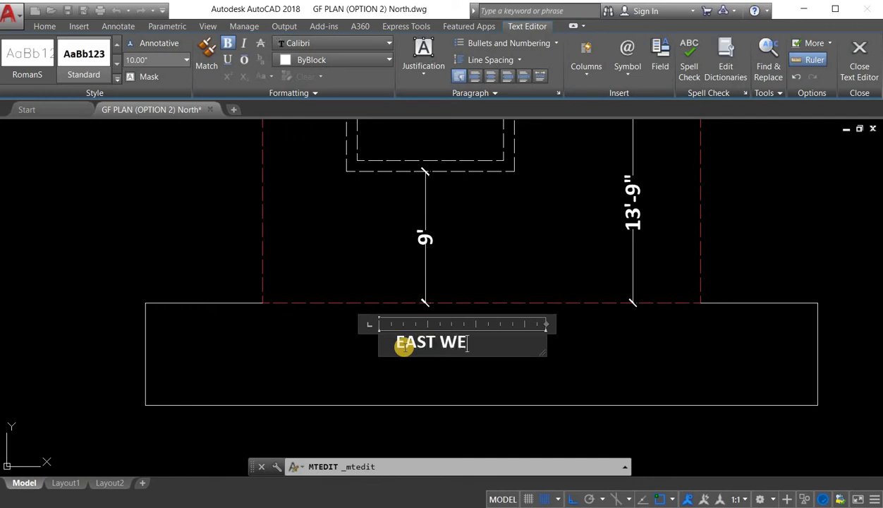
text(ST WEST ROADD)
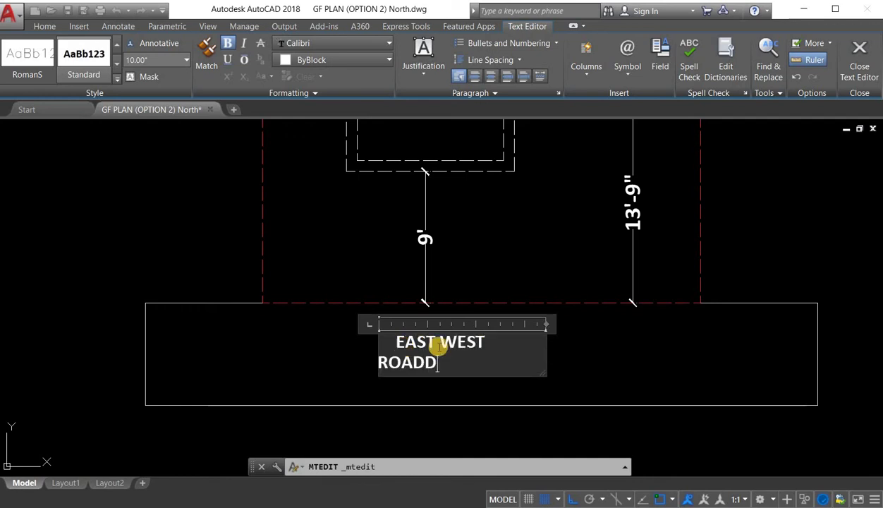
key(BackSpace)
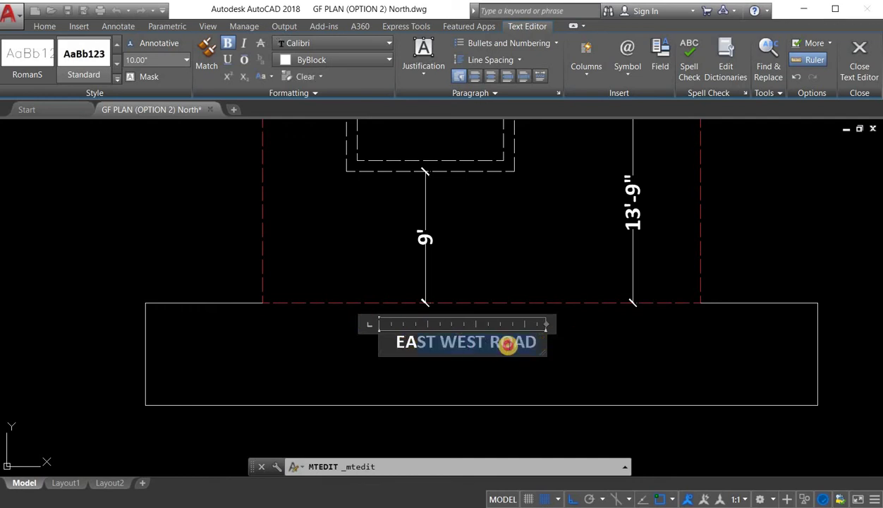
Step: Set the EAST WEST ROAD text height to 2' and widen its text frame so it fits on one line
click(487, 343)
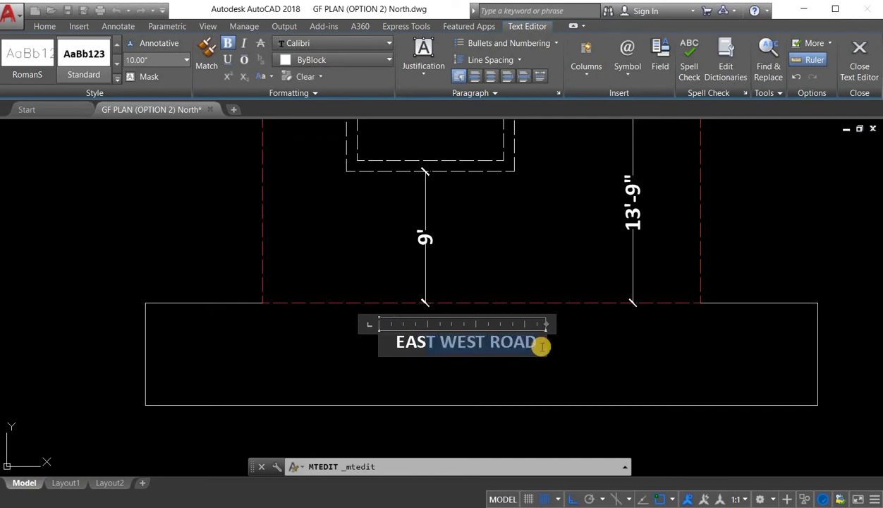
drag(417, 341, 392, 339)
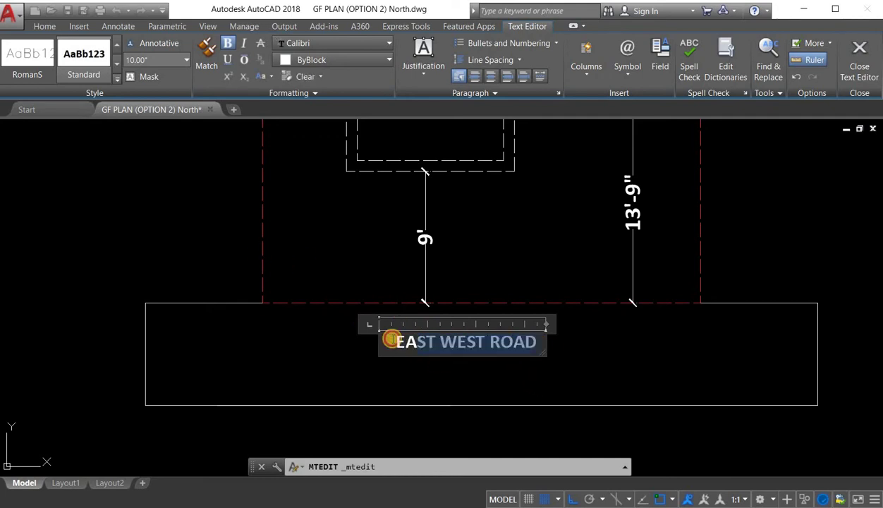
click(154, 62)
text(2')
key(Return)
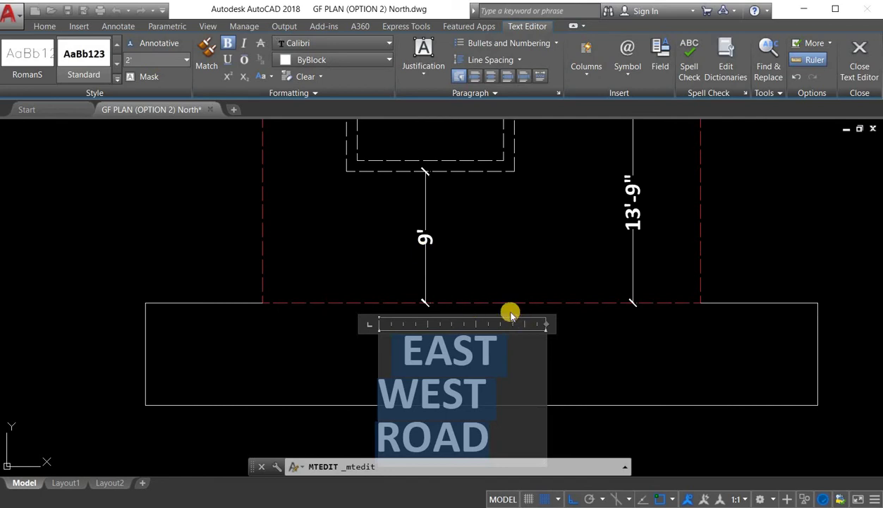
scroll(511, 315, down, 2)
drag(707, 329, 708, 330)
click(531, 416)
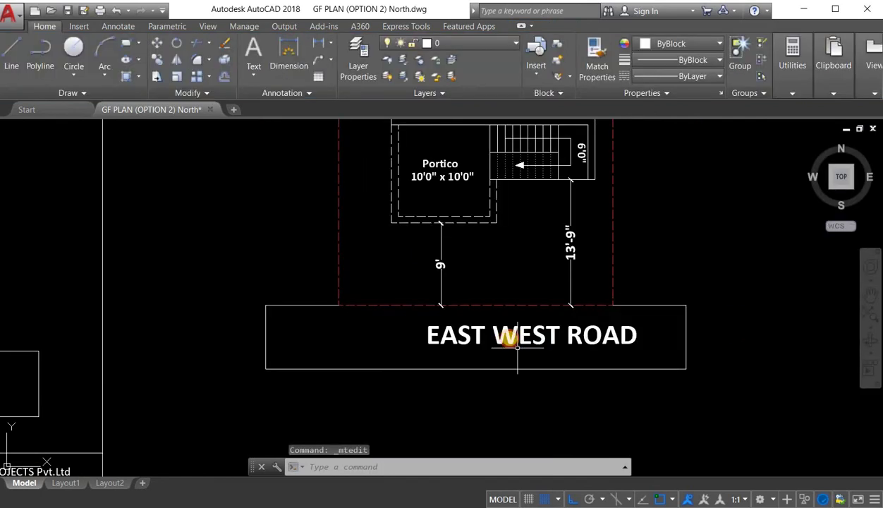
Step: Shift the EAST WEST ROAD label west to centre it in the road rectangle, and save the drawing
click(511, 337)
drag(461, 341, 446, 341)
scroll(505, 313, down, 6)
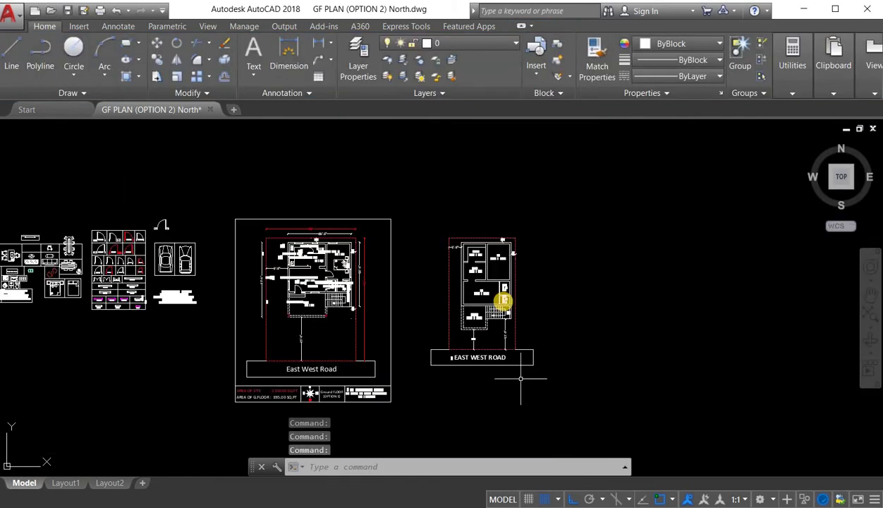
key(Escape)
scroll(504, 301, up, 2)
middle_drag(471, 255, 460, 277)
scroll(478, 290, up, 2)
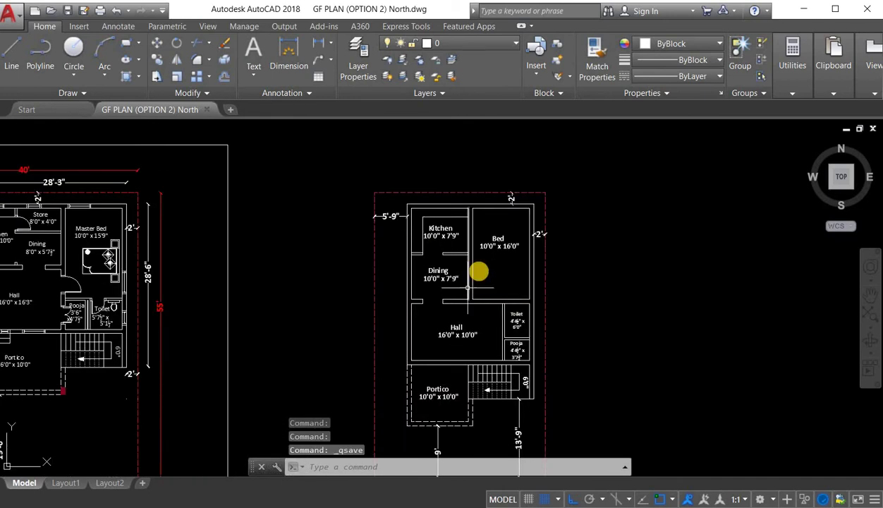
Step: Add a linear dimension for the building's overall outer width, placed above the north wall of the new plan
scroll(473, 285, up, 2)
scroll(485, 283, down, 2)
middle_drag(393, 190, 450, 215)
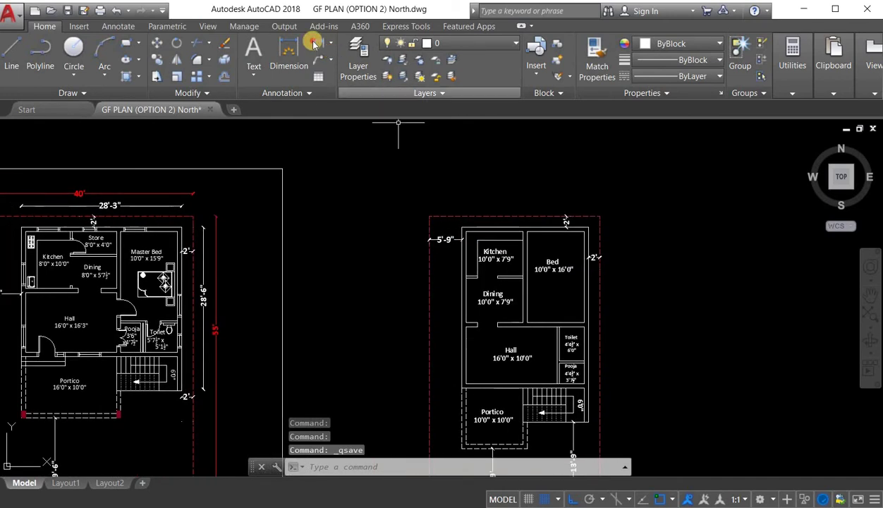
click(317, 43)
scroll(462, 228, up, 2)
click(463, 228)
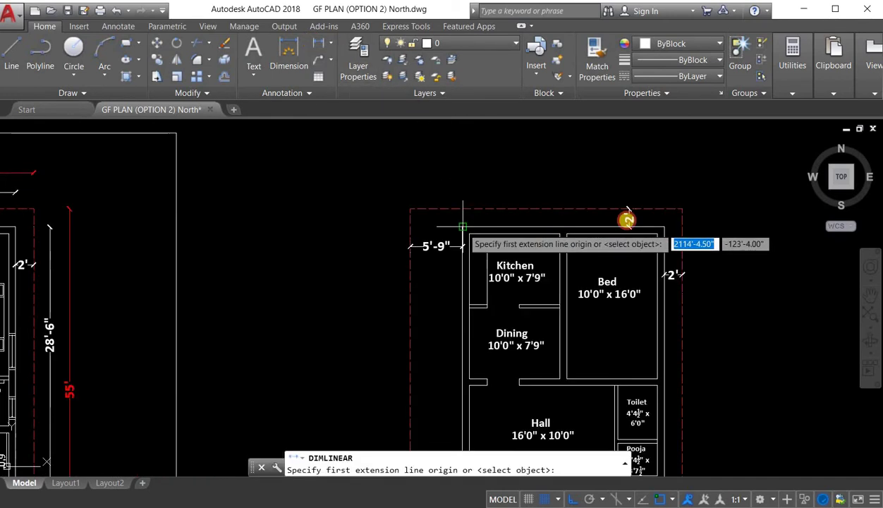
click(665, 227)
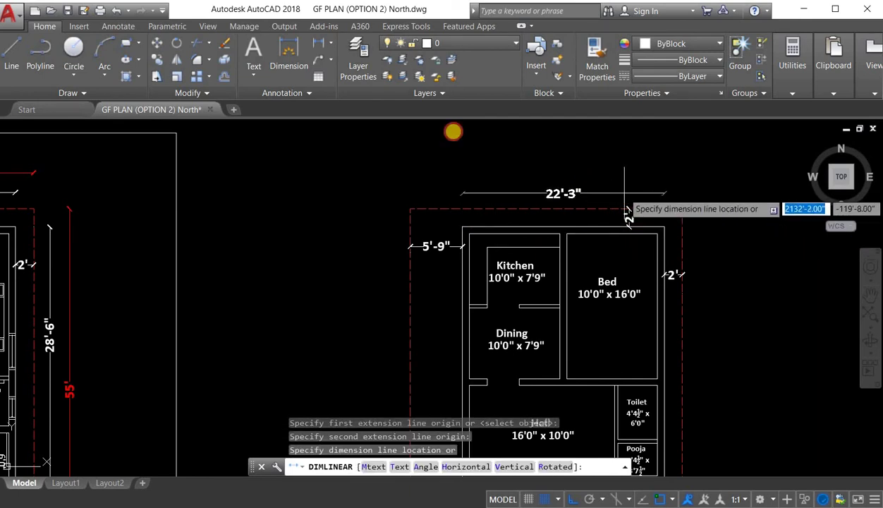
click(623, 193)
Step: Add a linear dimension on the east side from the building's northeast corner to the staircase's outer southeast corner
click(318, 43)
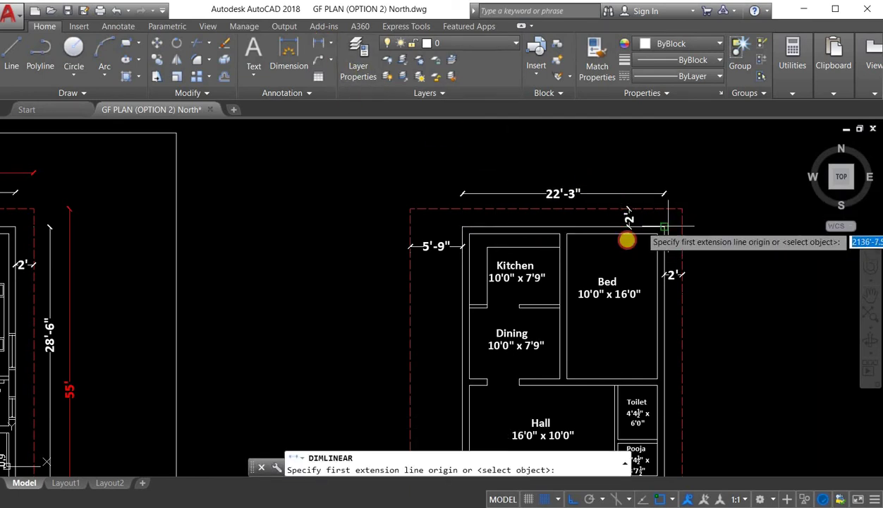
click(666, 227)
scroll(649, 410, down, 3)
scroll(609, 339, up, 5)
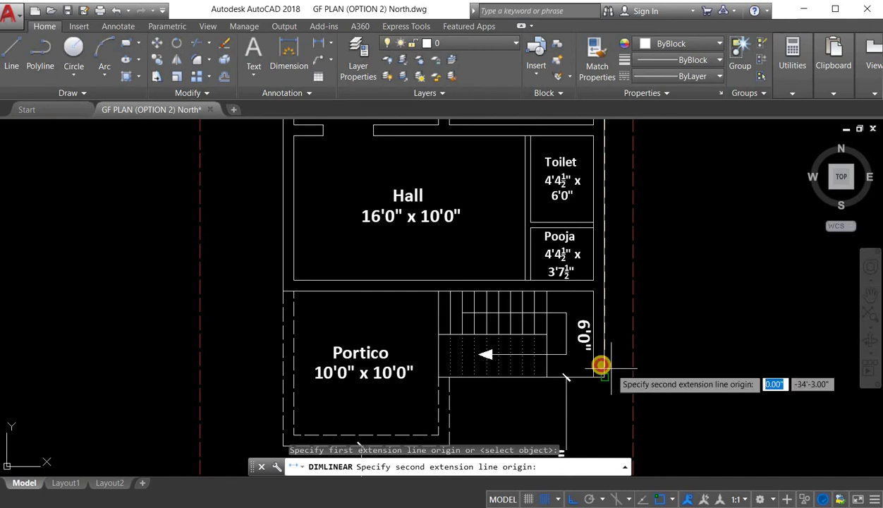
click(610, 368)
scroll(640, 331, down, 2)
click(640, 346)
Step: Add a linear dimension on the west side from the building's northwest corner to the portico's southwest corner
click(315, 46)
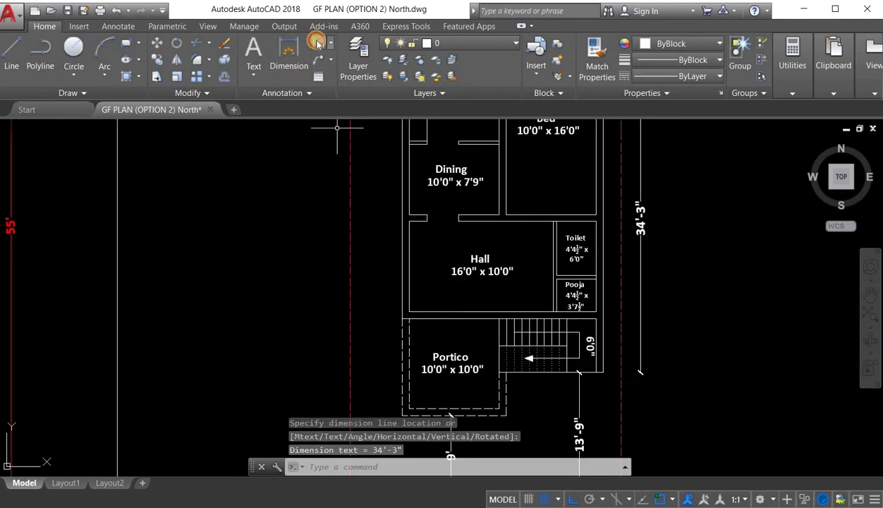
scroll(452, 337, down, 2)
click(419, 164)
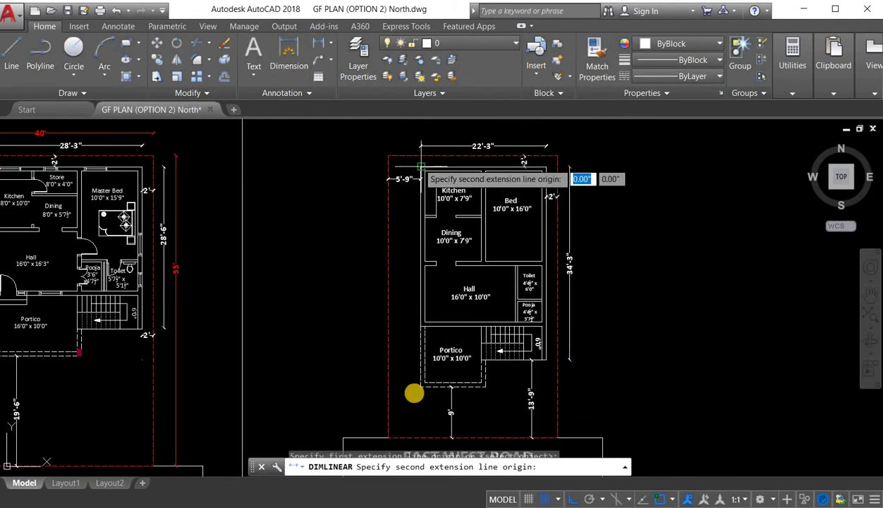
click(352, 372)
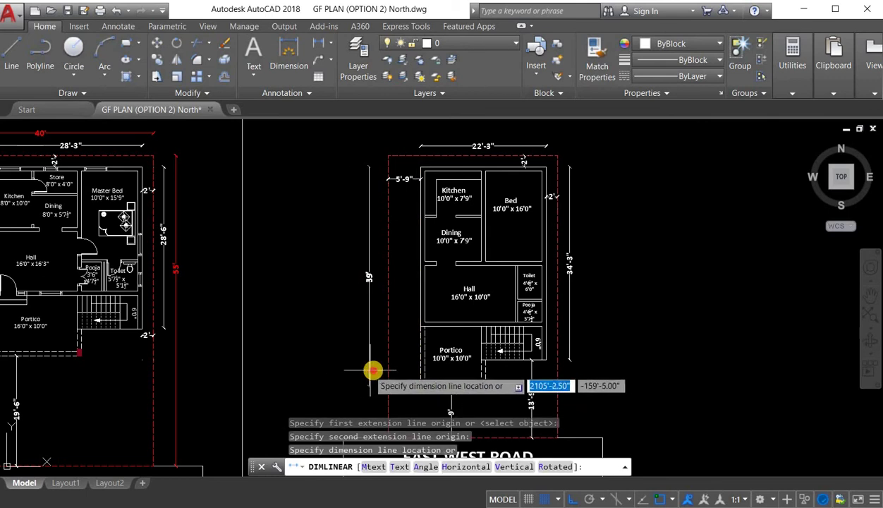
click(373, 370)
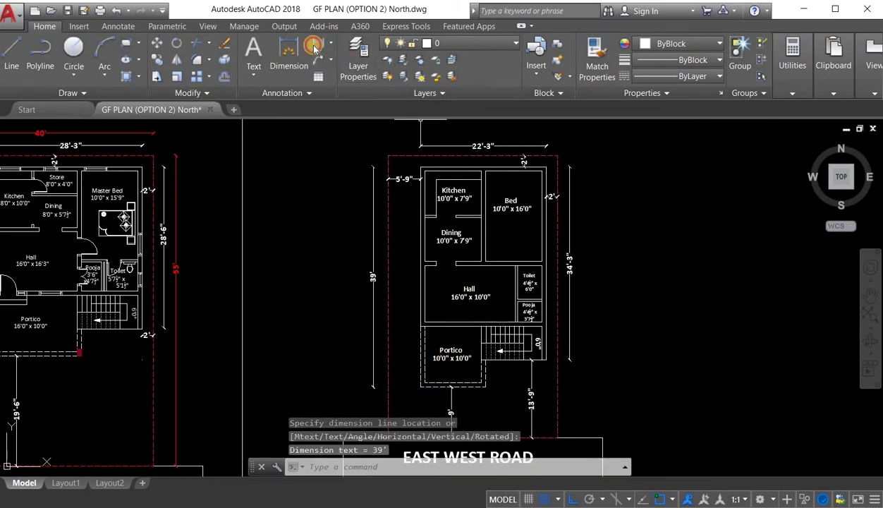
Step: Add a linear dimension for the full plot width, placed above the building width dimension
click(314, 45)
scroll(395, 159, up, 2)
click(676, 160)
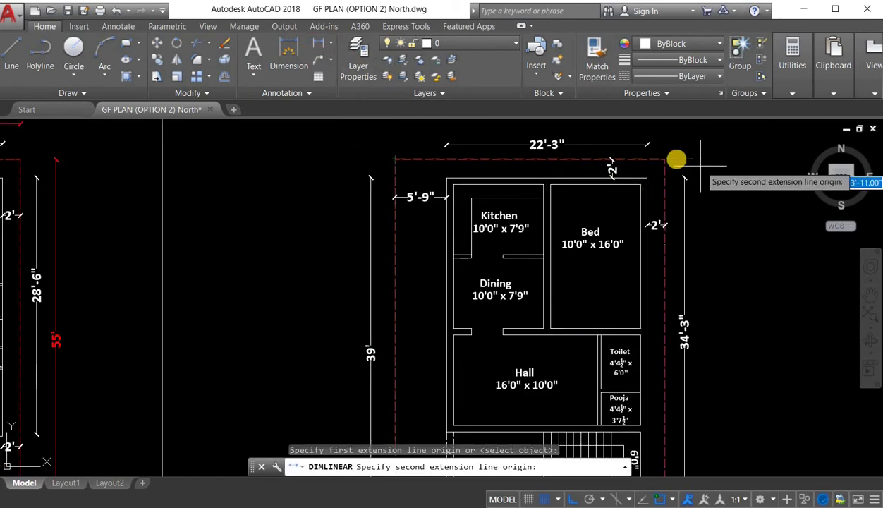
click(665, 159)
middle_drag(599, 141, 545, 226)
scroll(533, 210, up, 1)
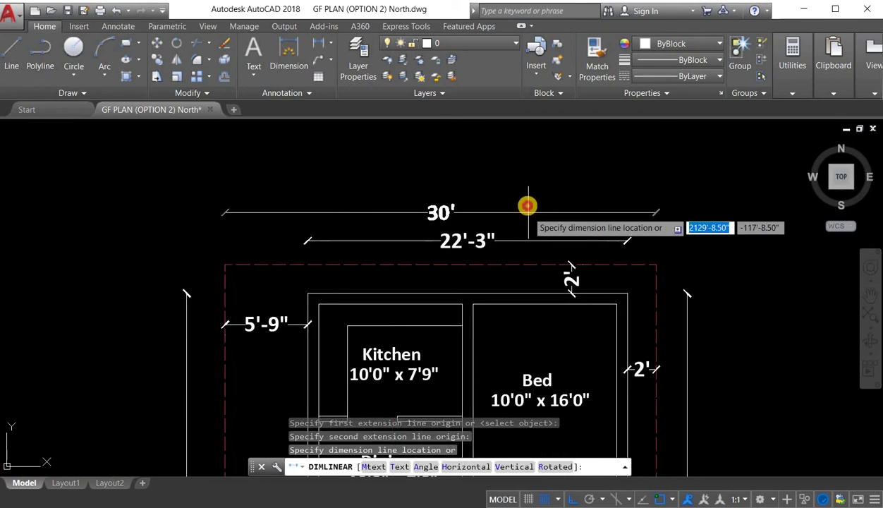
click(528, 205)
key(Escape)
Step: Change the colour of the plot width dimension to red
click(484, 212)
click(453, 179)
click(670, 44)
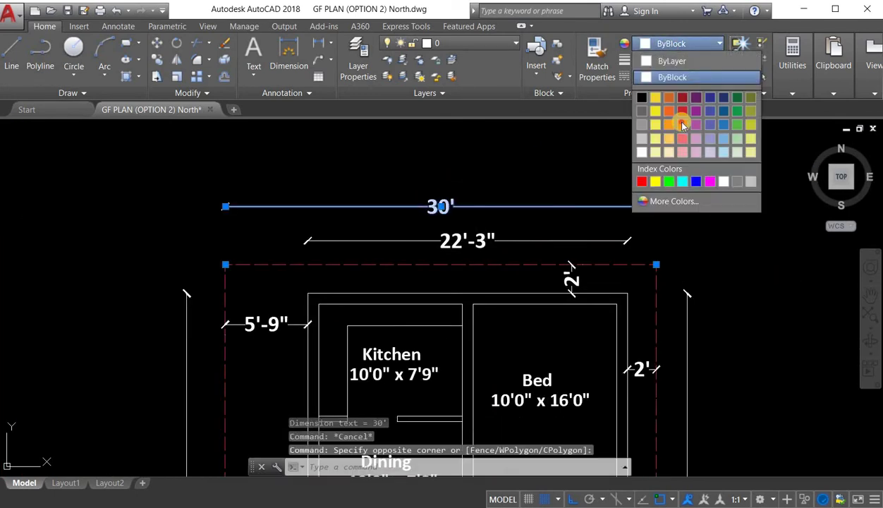
click(683, 124)
key(Escape)
scroll(449, 172, down, 3)
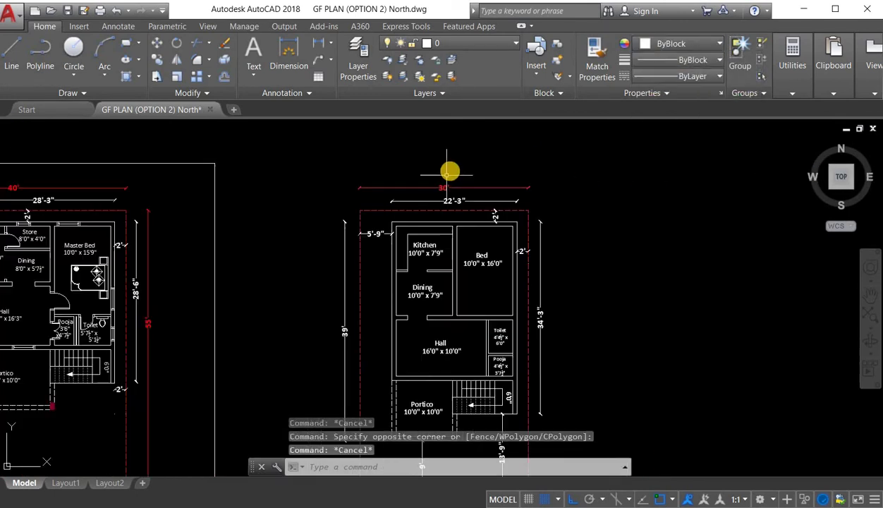
Step: Add a linear dimension for the full plot depth, placed east of the building depth dimension
click(318, 44)
click(523, 193)
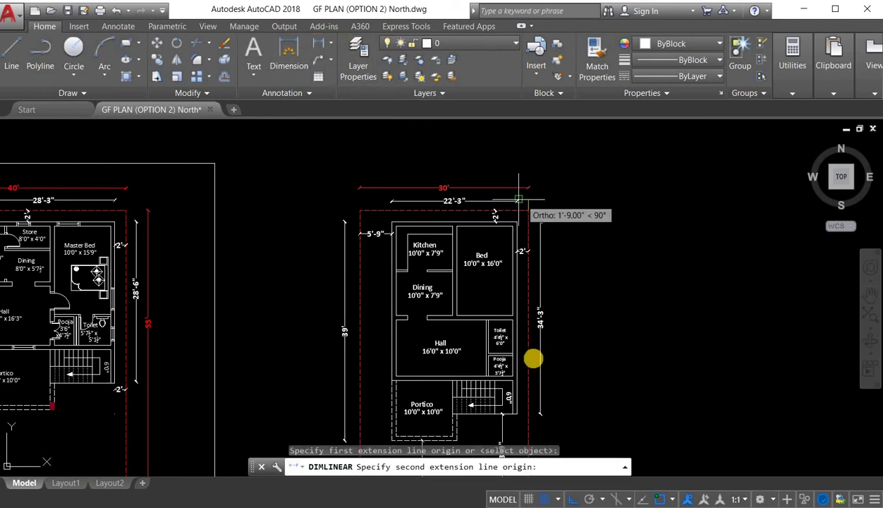
scroll(523, 384, down, 2)
scroll(572, 323, up, 3)
click(547, 328)
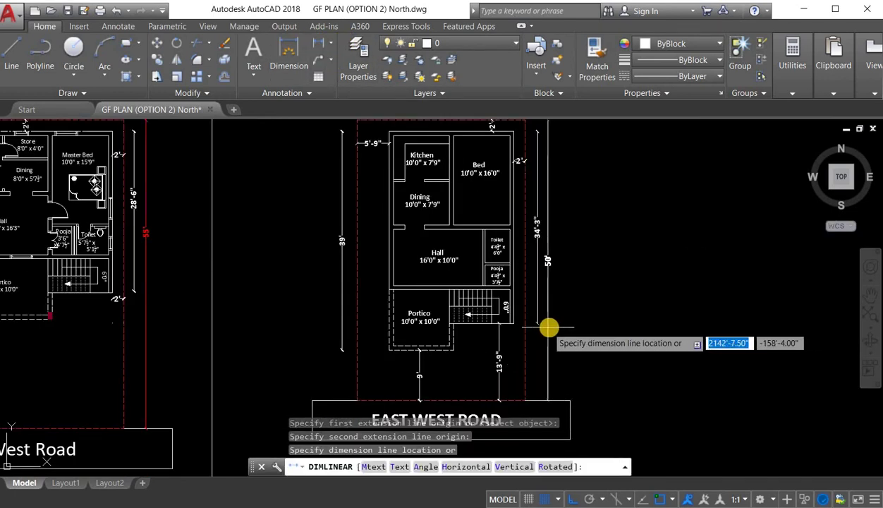
click(549, 327)
key(Escape)
Step: Change the colour of the plot depth dimension to red and save the drawing
click(562, 262)
click(537, 244)
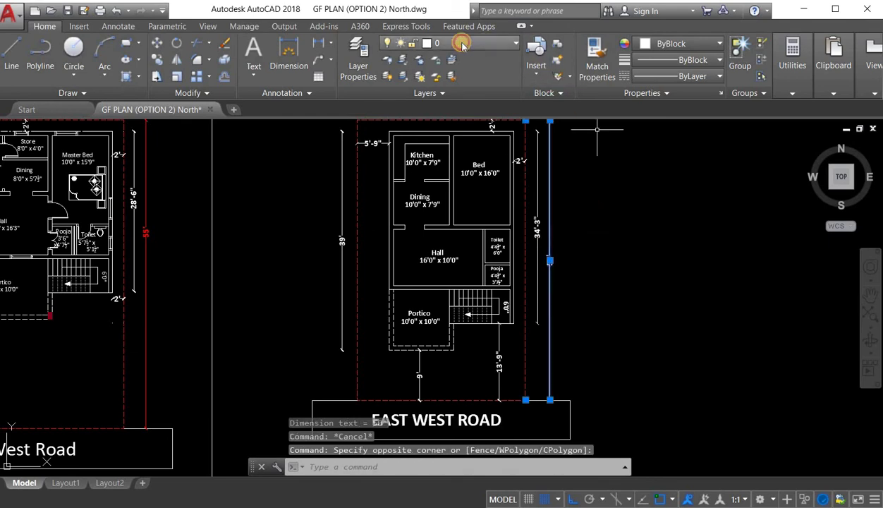
click(485, 44)
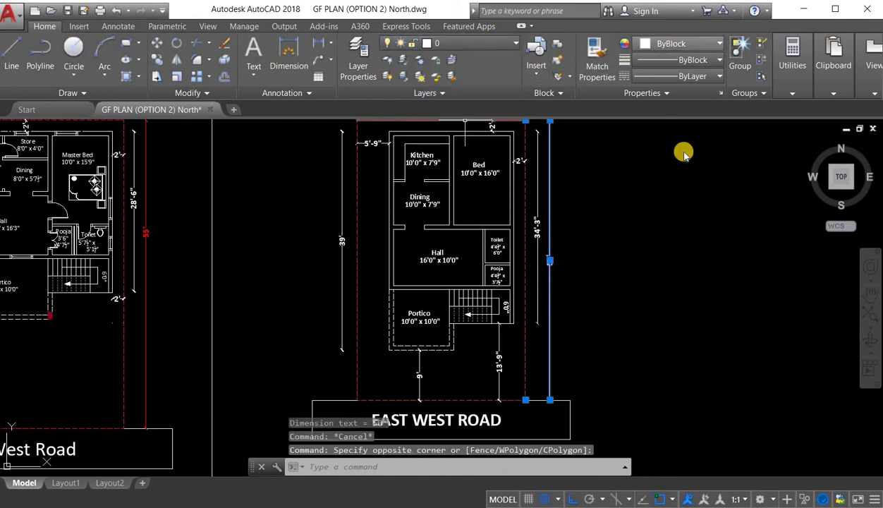
click(678, 43)
click(640, 183)
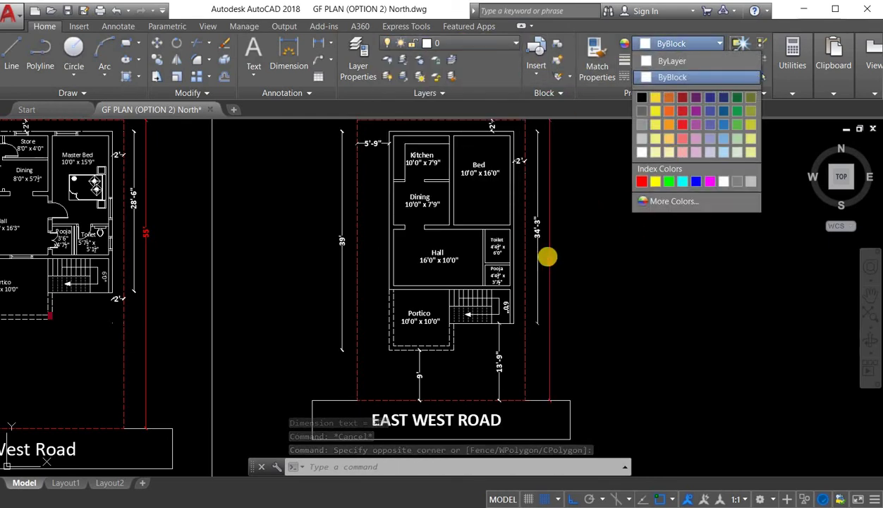
key(Escape)
scroll(494, 183, down, 3)
scroll(473, 170, up, 6)
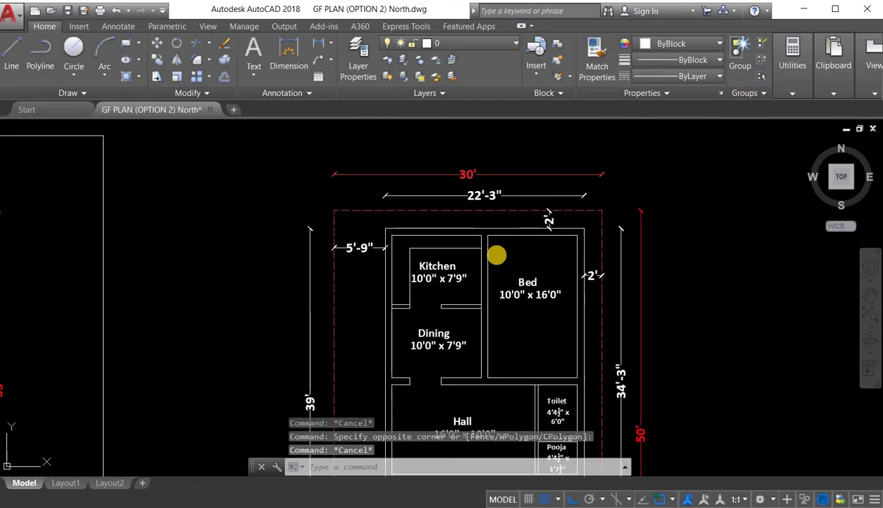
key(ctrl+s)
Step: Examine the reference plan's kitchen fittings, doors and windows, and the library of furniture, door, window and car blocks
scroll(472, 308, down, 2)
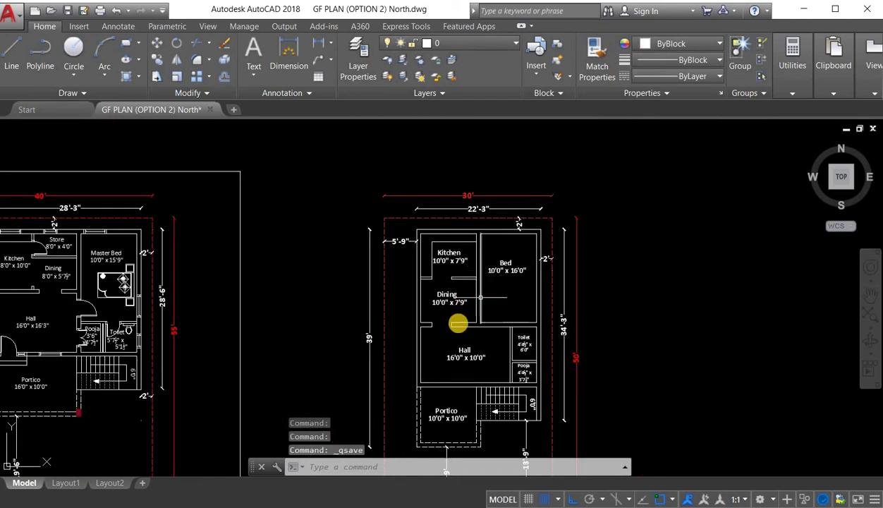
scroll(458, 327, up, 2)
scroll(282, 296, down, 3)
scroll(289, 215, up, 8)
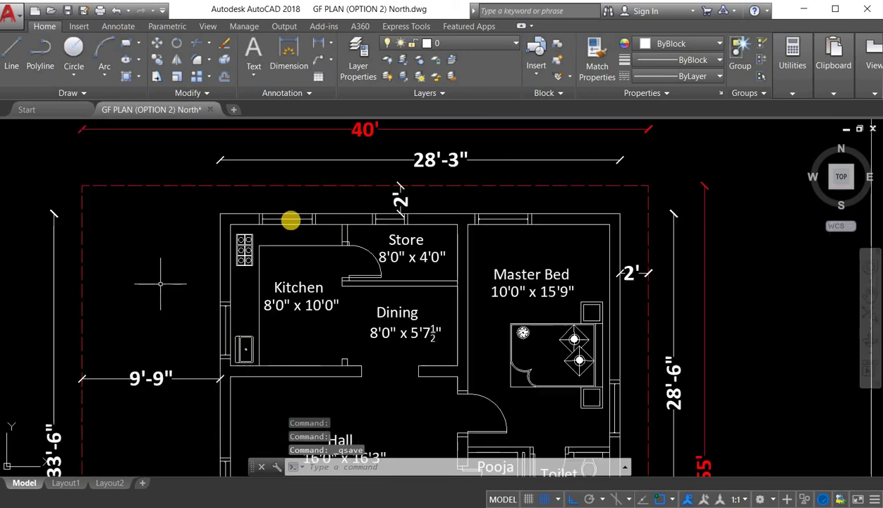
click(266, 199)
scroll(266, 198, down, 4)
click(230, 217)
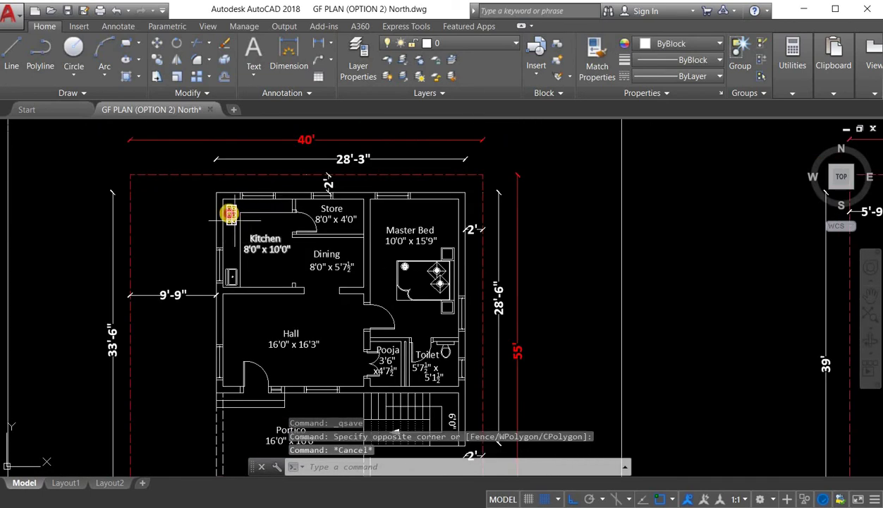
scroll(217, 282, up, 3)
key(Escape)
scroll(317, 297, down, 4)
scroll(361, 297, up, 5)
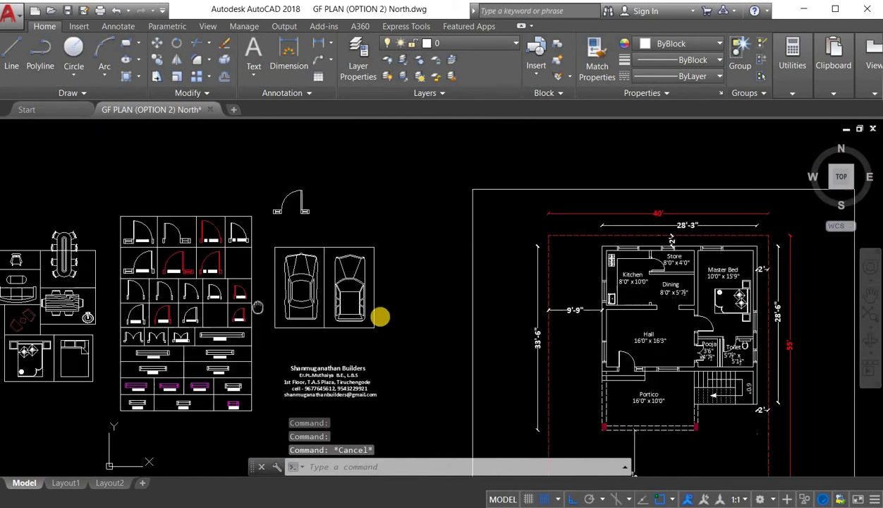
scroll(489, 278, down, 3)
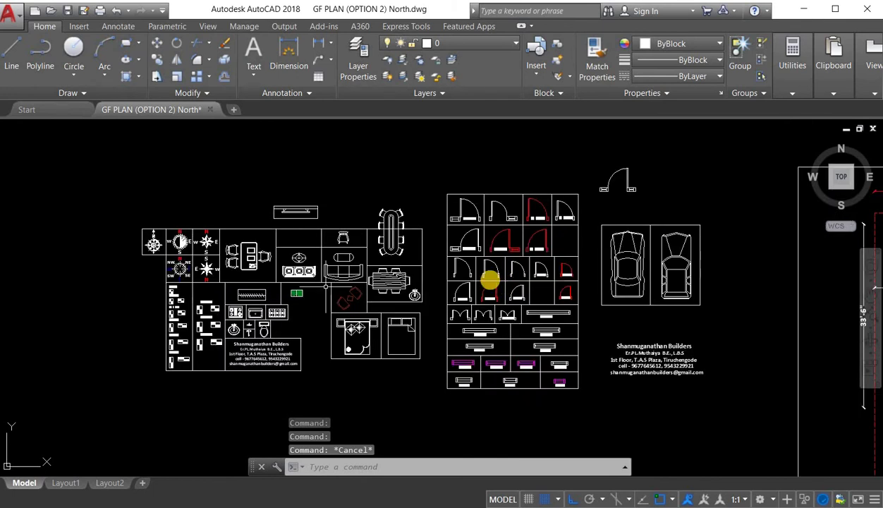
scroll(425, 187, up, 6)
scroll(359, 218, down, 4)
scroll(554, 262, up, 2)
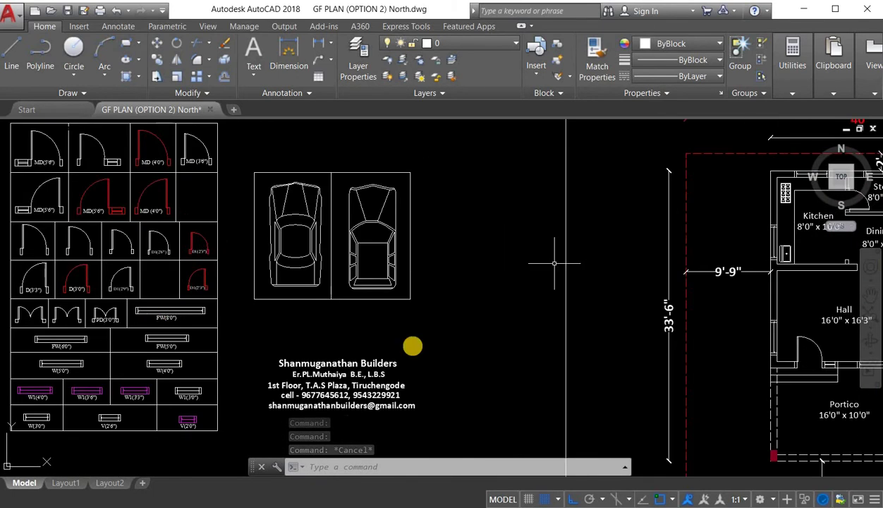
Step: Save the drawing
scroll(353, 346, down, 3)
scroll(500, 336, up, 2)
scroll(583, 294, up, 1)
middle_drag(582, 294, 473, 310)
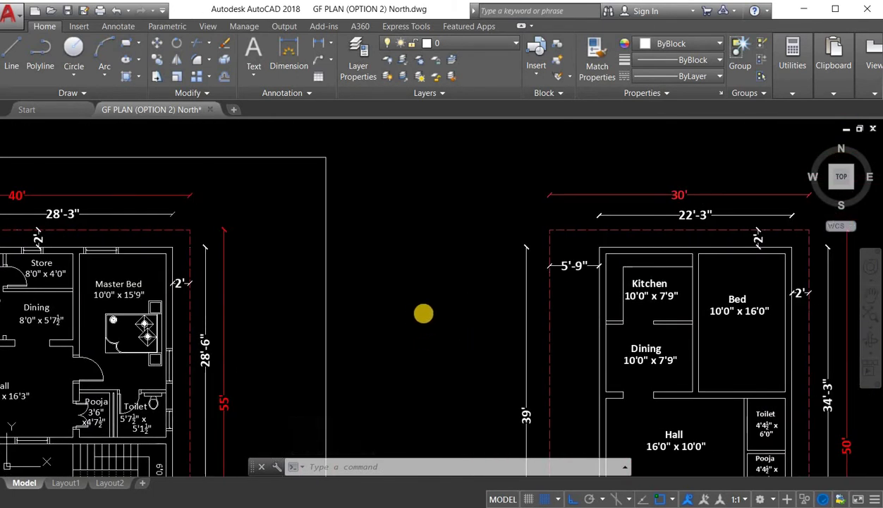
key(ctrl+s)
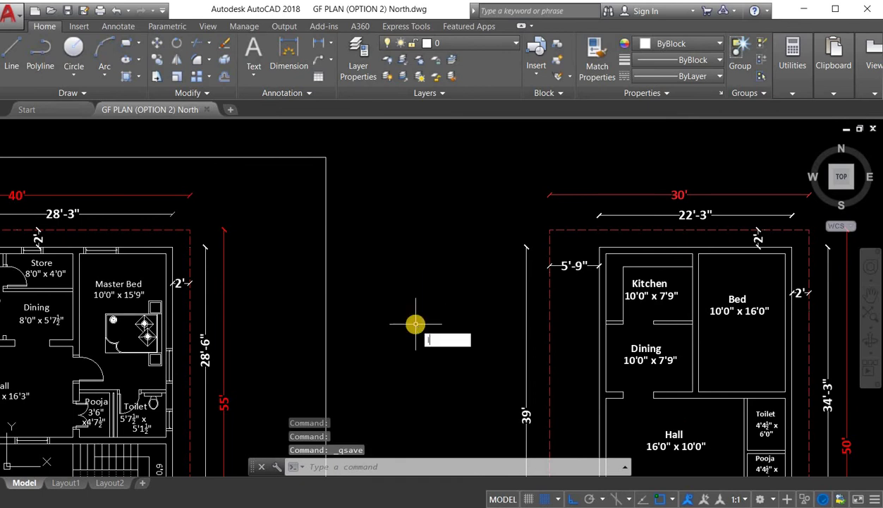
Step: Draw a 4' by 9" window outline with lines in the empty space between the two plans
text(l)
key(Return)
scroll(395, 321, up, 2)
click(364, 319)
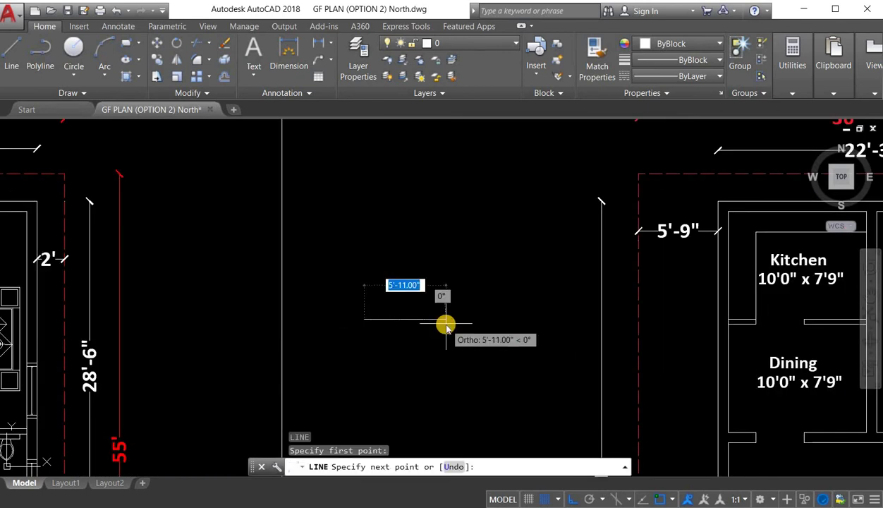
text(4')
key(Return)
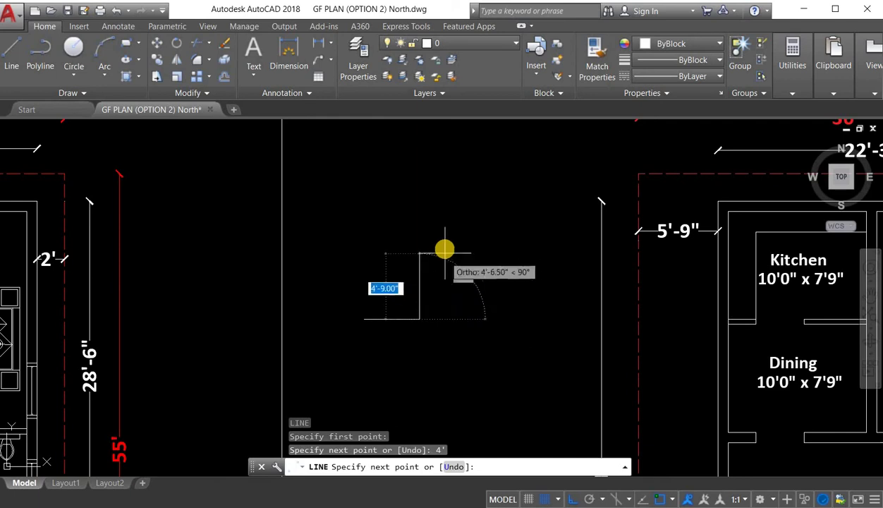
text(9)
key(Return)
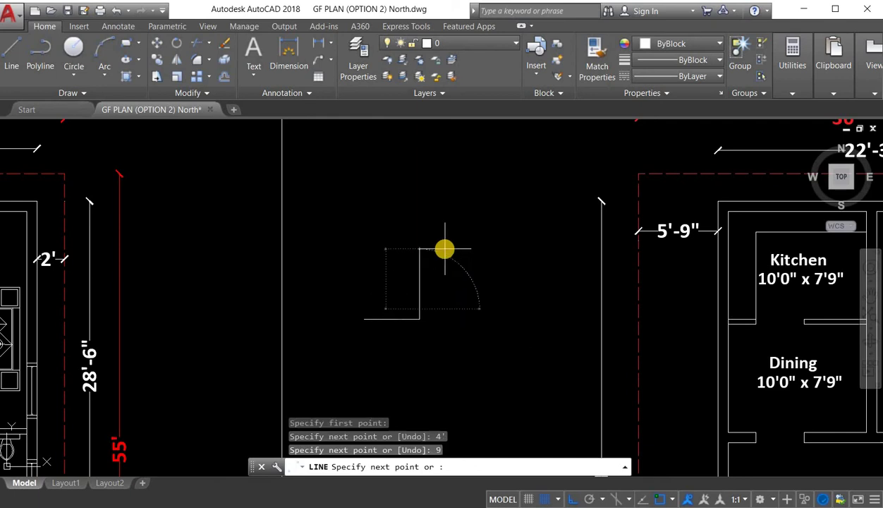
text(4)
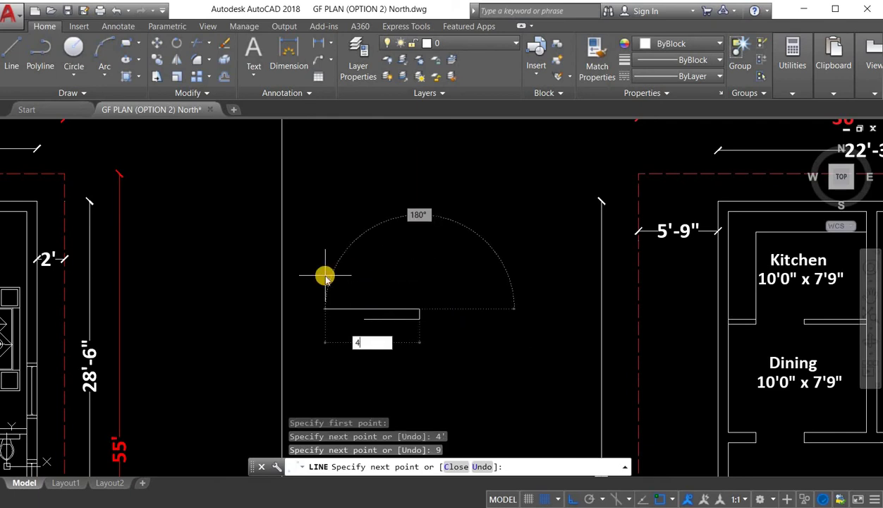
text(')
key(Return)
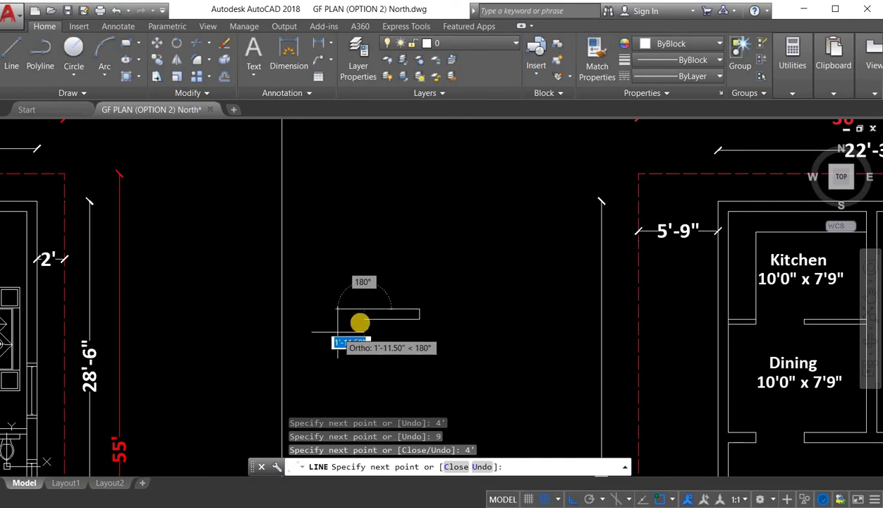
scroll(359, 322, up, 2)
key(Escape)
Step: Offset both short ends of the window outline 3" inward to form the side frames
text(o)
key(Return)
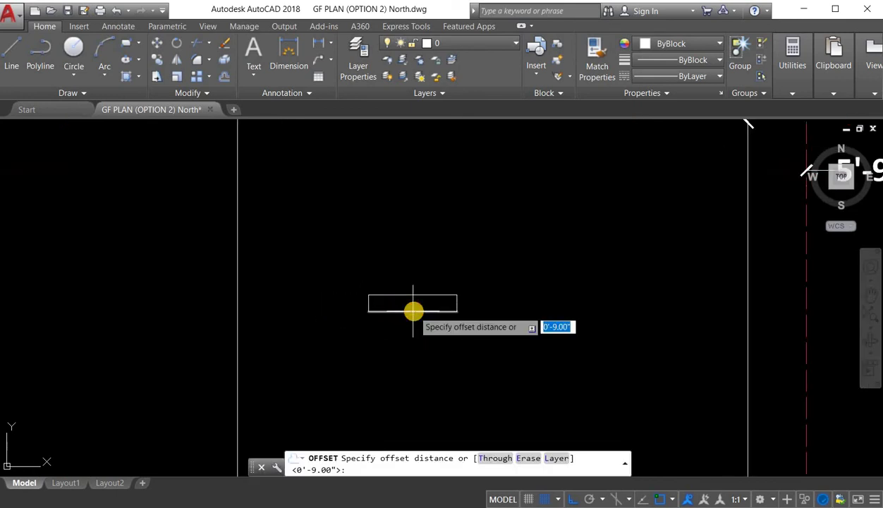
scroll(452, 304, up, 2)
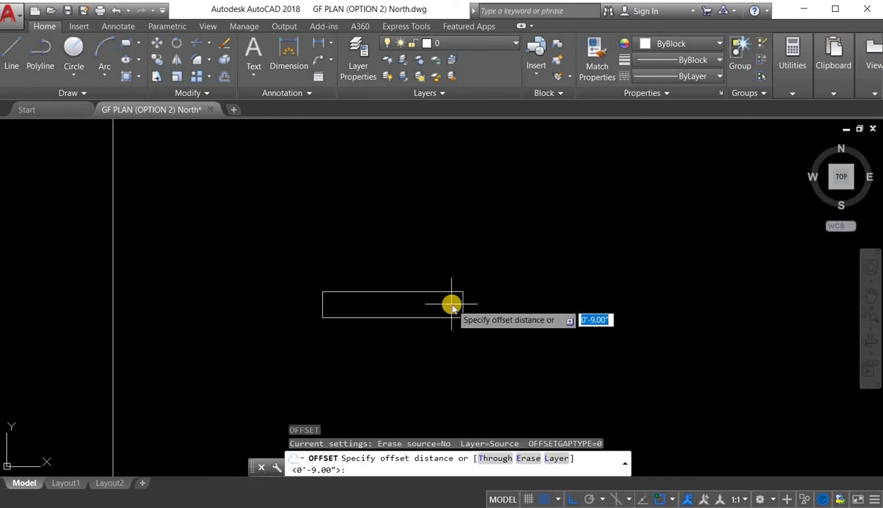
text(3)
key(Return)
scroll(463, 300, up, 2)
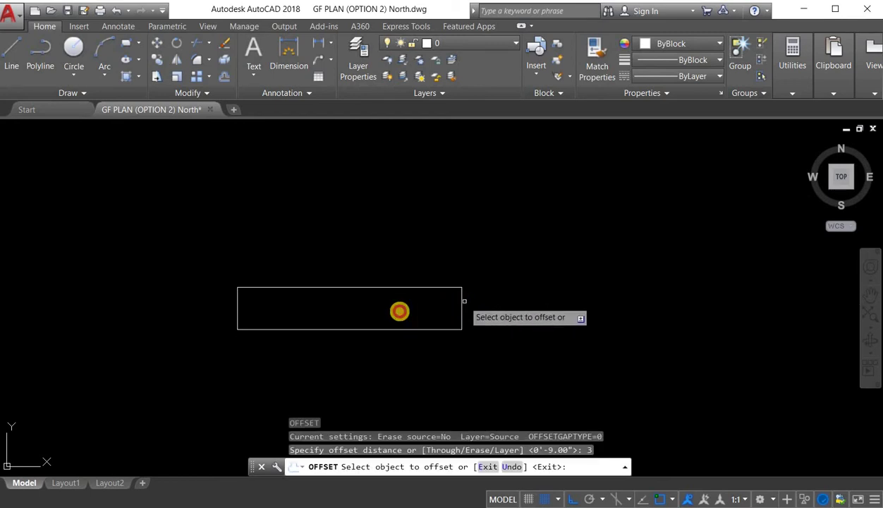
click(241, 309)
click(243, 309)
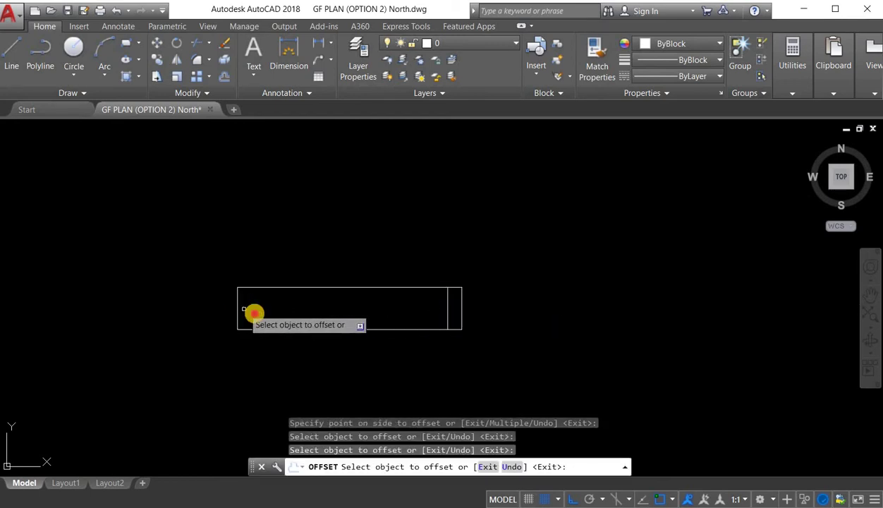
click(238, 310)
click(317, 333)
key(Escape)
Step: Draw a horizontal centre line joining the midpoints of the window's two inner frame lines
key(Return)
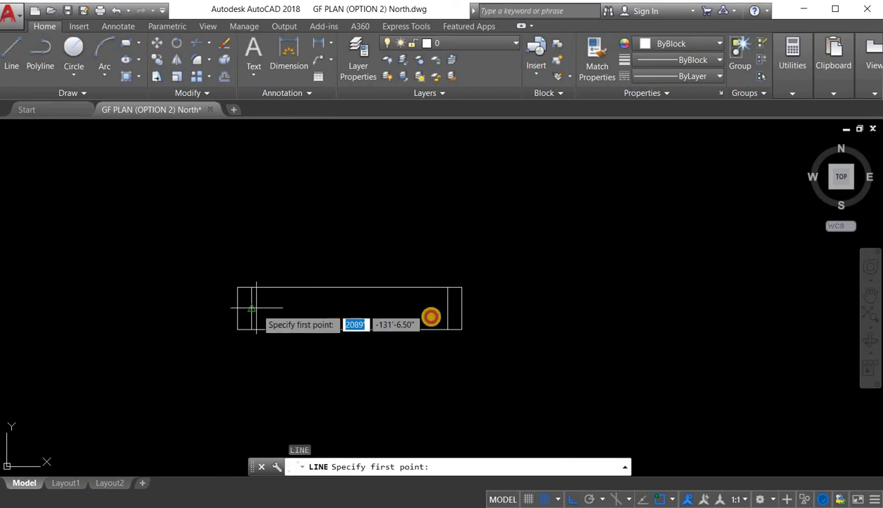
click(252, 308)
click(448, 309)
key(Escape)
scroll(458, 330, down, 2)
scroll(466, 338, down, 4)
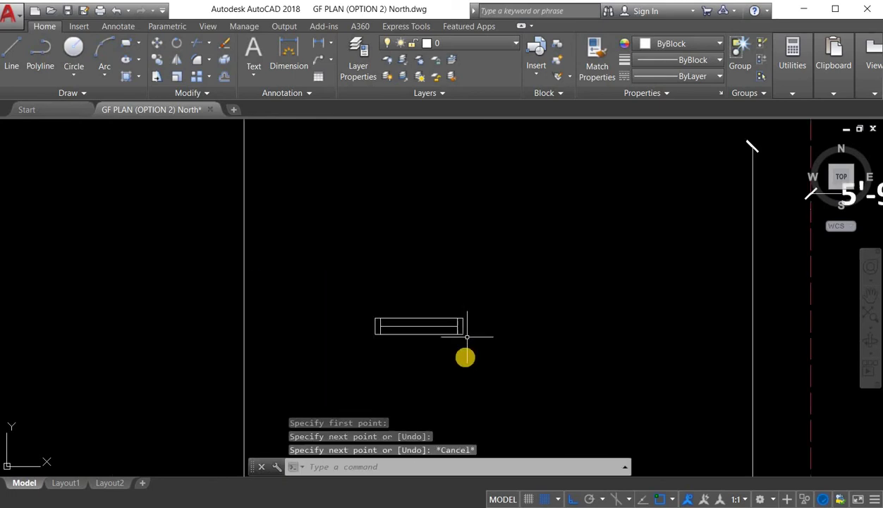
middle_drag(468, 371, 427, 288)
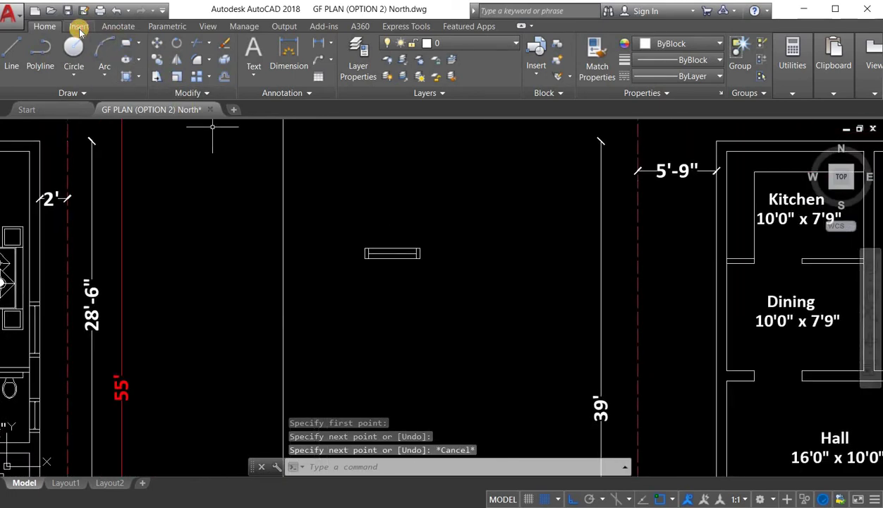
Step: Define a block named window from all the window lines, redefining the existing block of that name
click(79, 26)
click(94, 53)
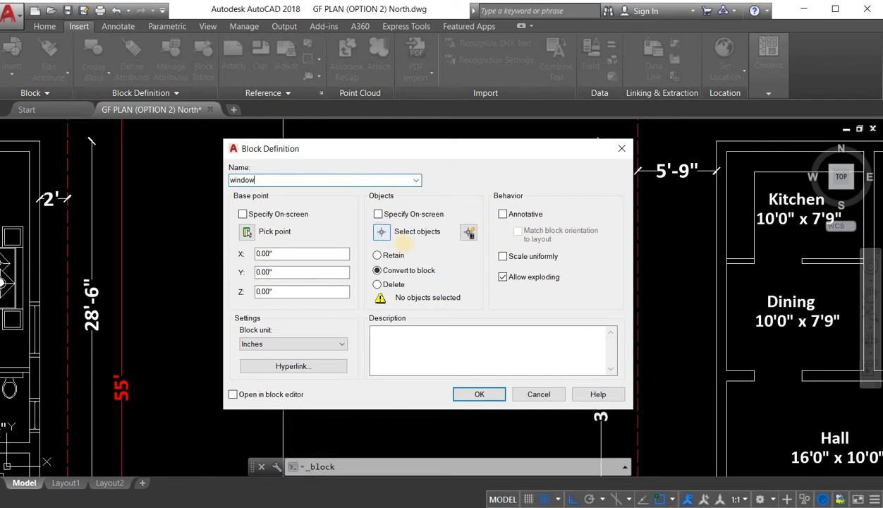
click(382, 232)
click(453, 285)
click(330, 228)
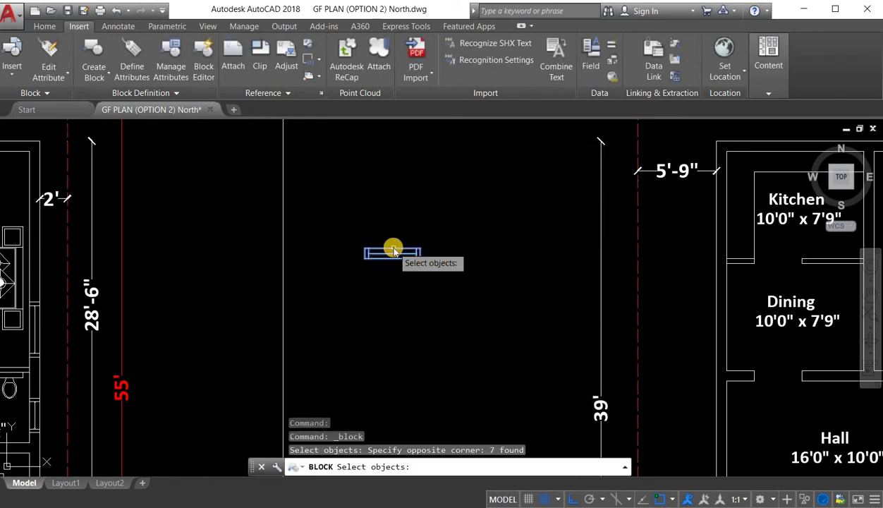
key(Return)
click(468, 393)
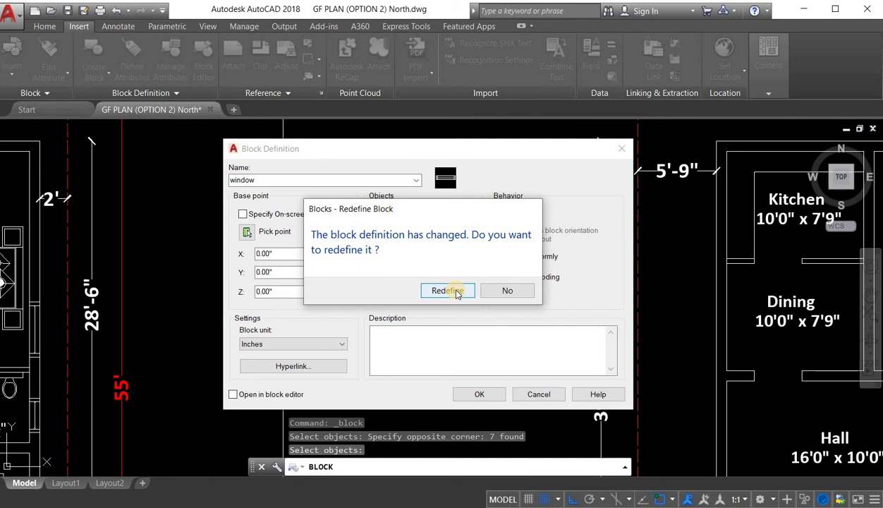
click(452, 292)
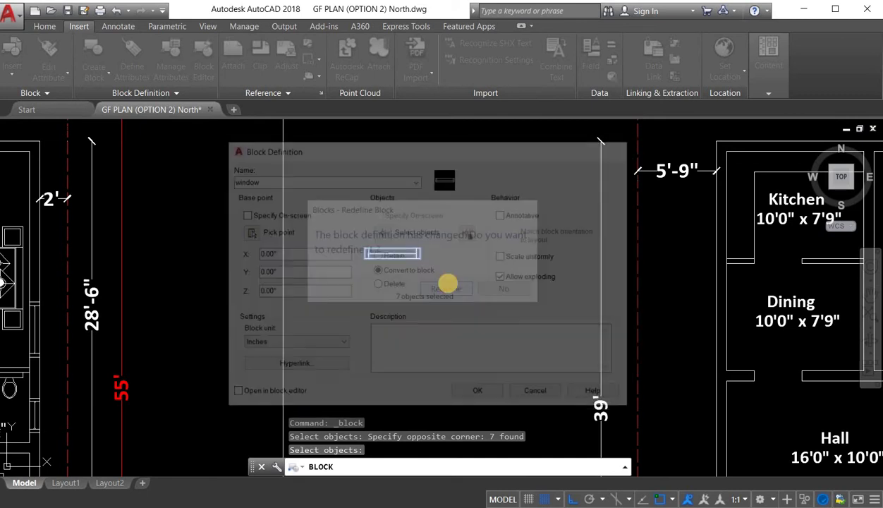
Step: Copy the window block into the new plan's north kitchen wall, starting in line with the counter's inner edge
scroll(409, 269, down, 2)
scroll(398, 268, up, 2)
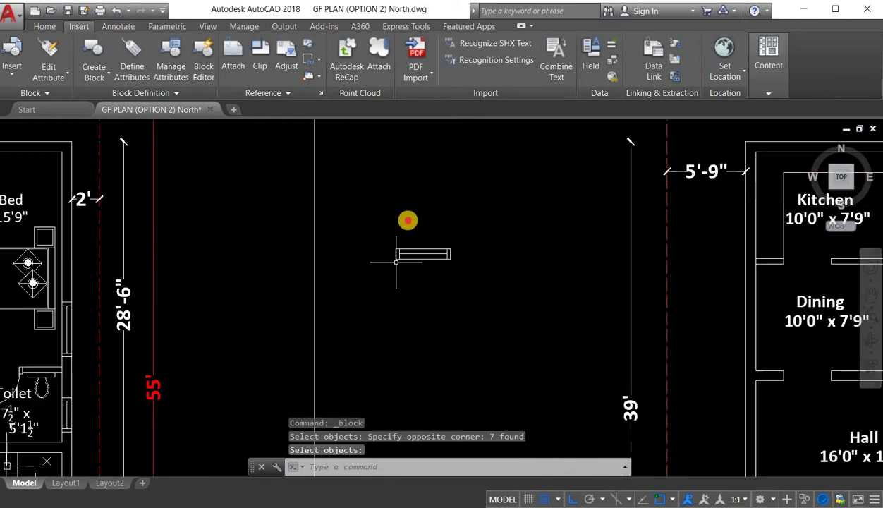
click(432, 266)
click(408, 216)
right_click(411, 180)
click(458, 338)
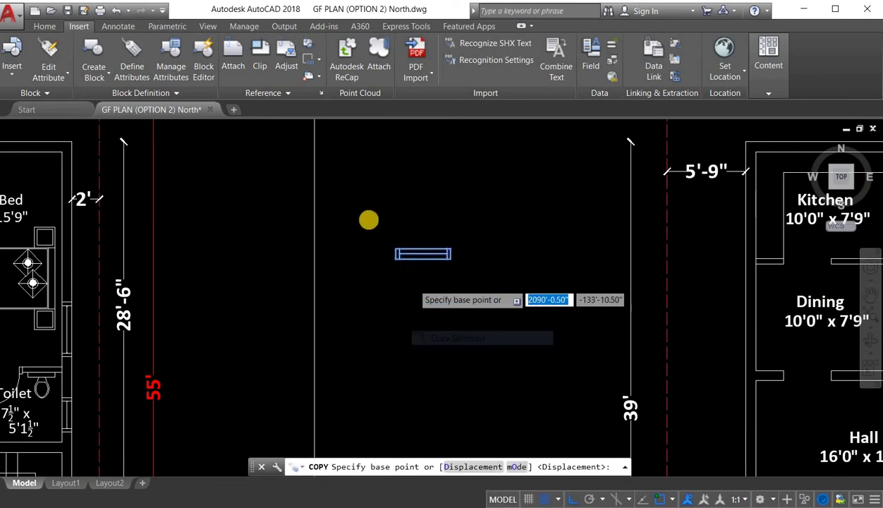
scroll(411, 283, up, 4)
click(368, 220)
scroll(268, 253, down, 6)
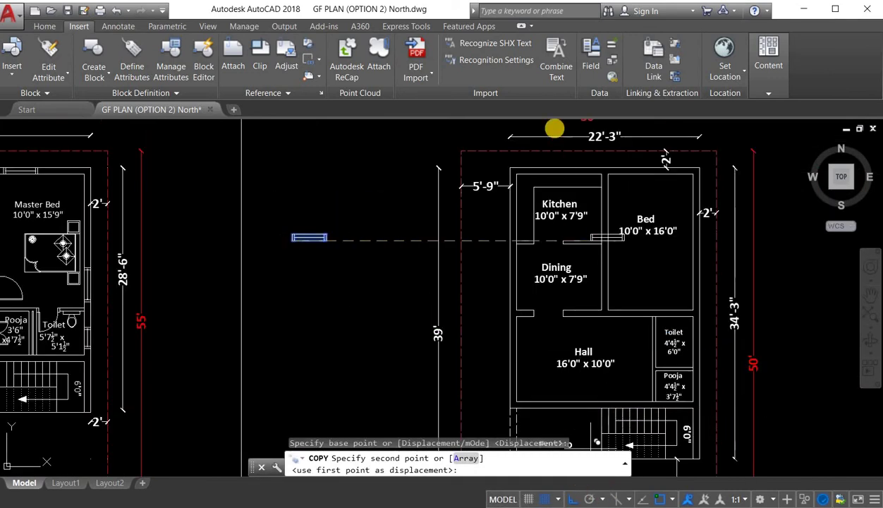
key(F8)
scroll(554, 128, up, 3)
scroll(495, 360, up, 3)
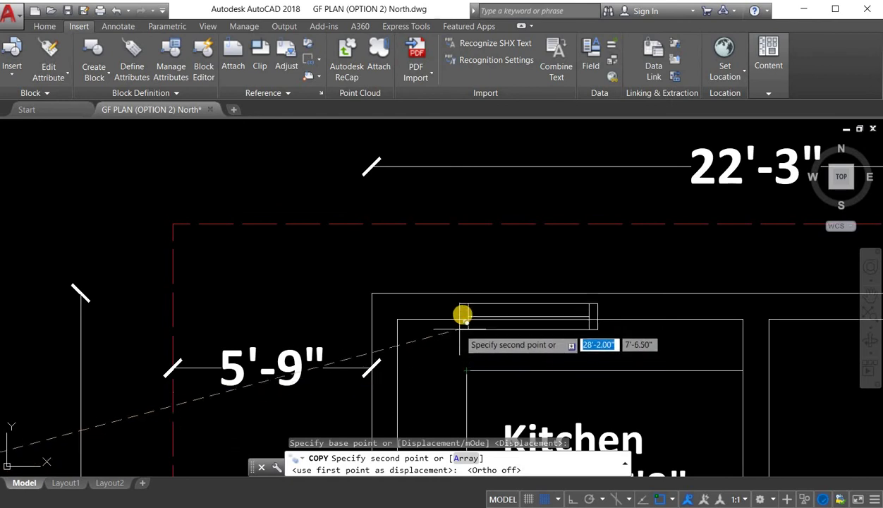
click(466, 319)
Step: Place another copy of the window in the bedroom's north wall at the room's inner west corner
scroll(402, 272, down, 4)
scroll(544, 296, up, 2)
click(546, 286)
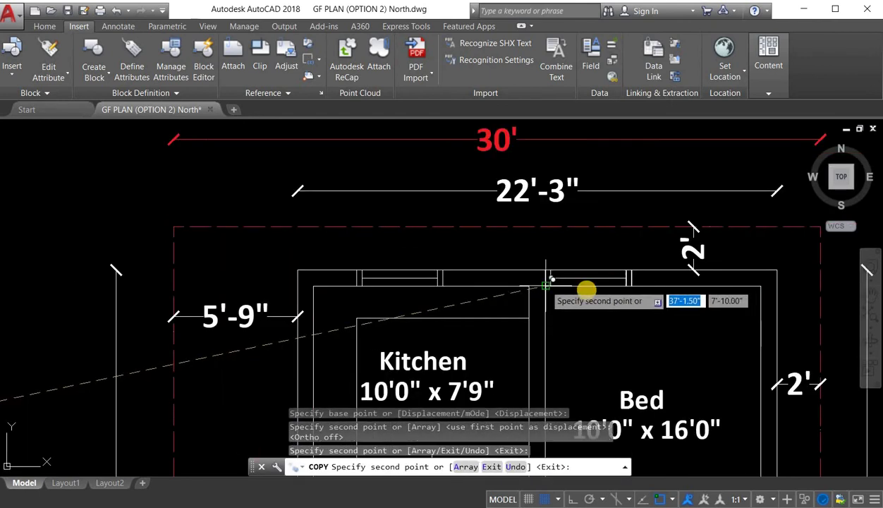
key(Escape)
Step: Move the bedroom window 6" east along the north wall with Ortho on
scroll(603, 265, up, 2)
click(587, 293)
click(558, 233)
right_click(558, 233)
click(592, 323)
click(581, 363)
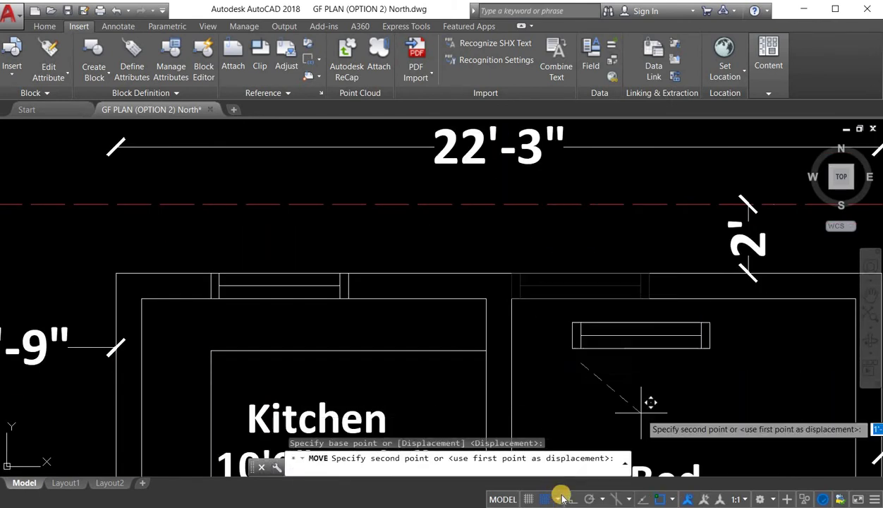
key(F8)
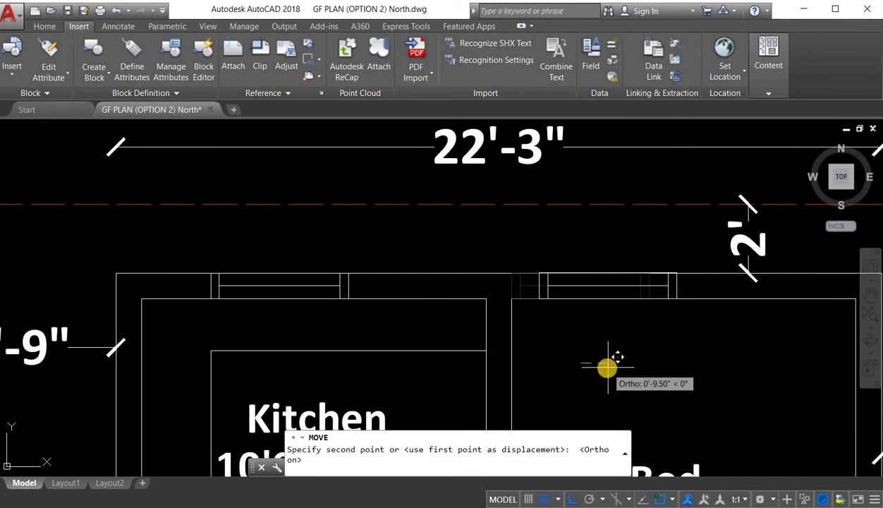
text(6)
key(Return)
scroll(546, 256, down, 5)
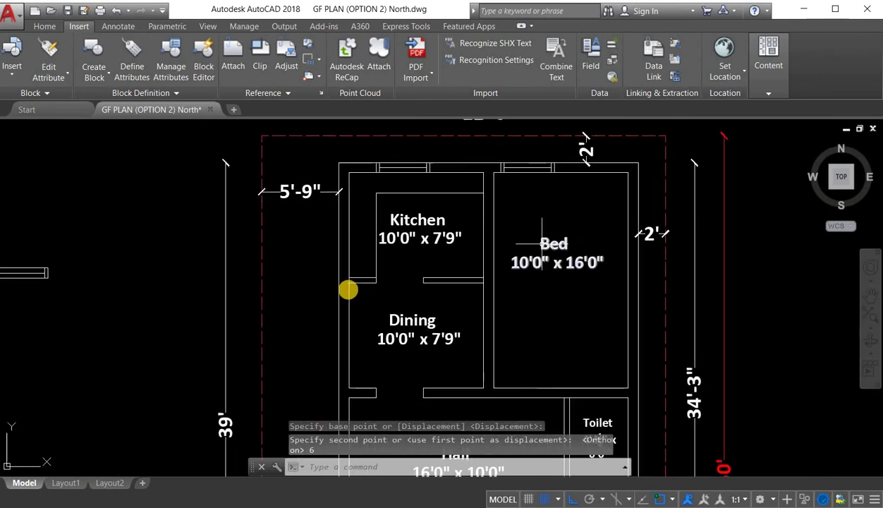
Step: Delete the original window block from the empty space west of the new plan
click(240, 238)
click(186, 281)
key(Delete)
middle_drag(281, 333, 321, 334)
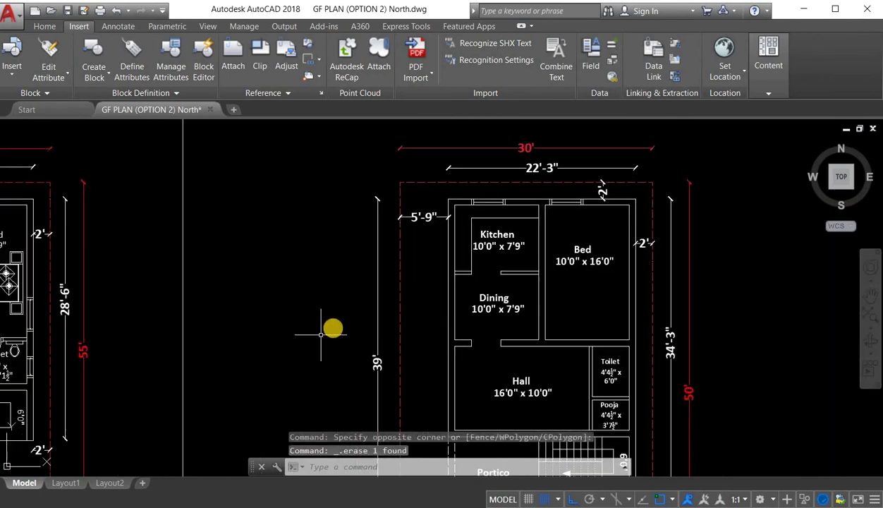
Step: Draw a 3'3" by 9" rectangular outline with lines in the empty space west of the new plan
key(Return)
scroll(290, 329, up, 3)
scroll(282, 292, down, 3)
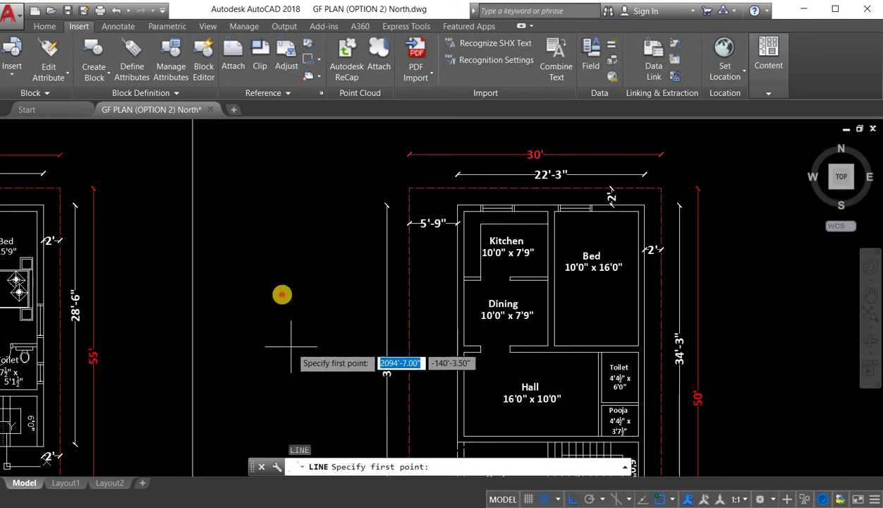
scroll(282, 295, up, 3)
click(282, 295)
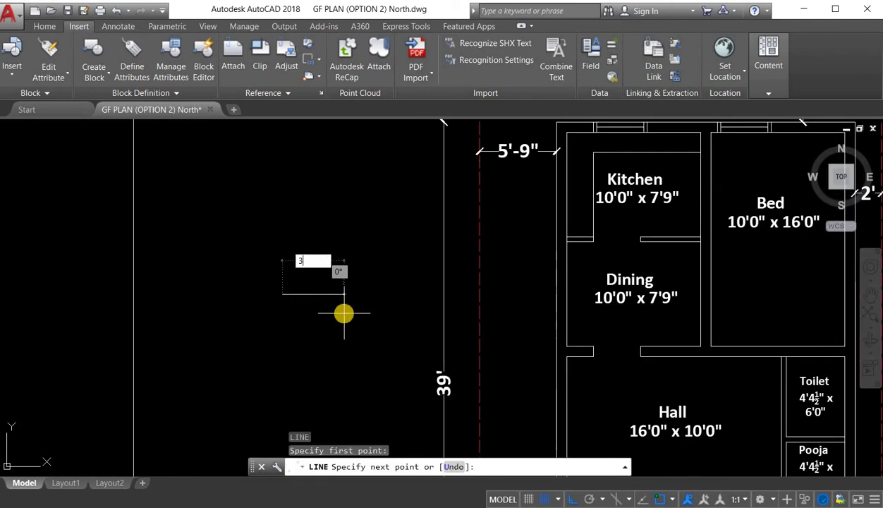
text(3'3")
key(Return)
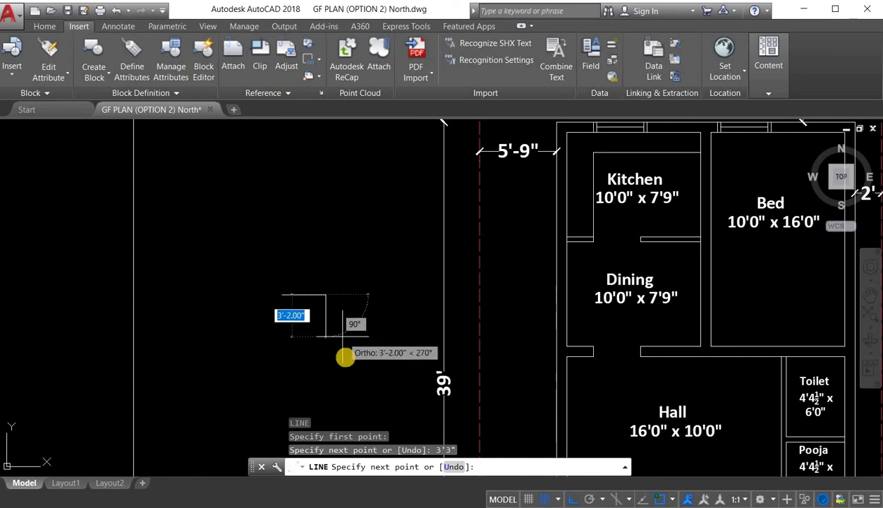
scroll(340, 346, up, 2)
text(9)
key(Return)
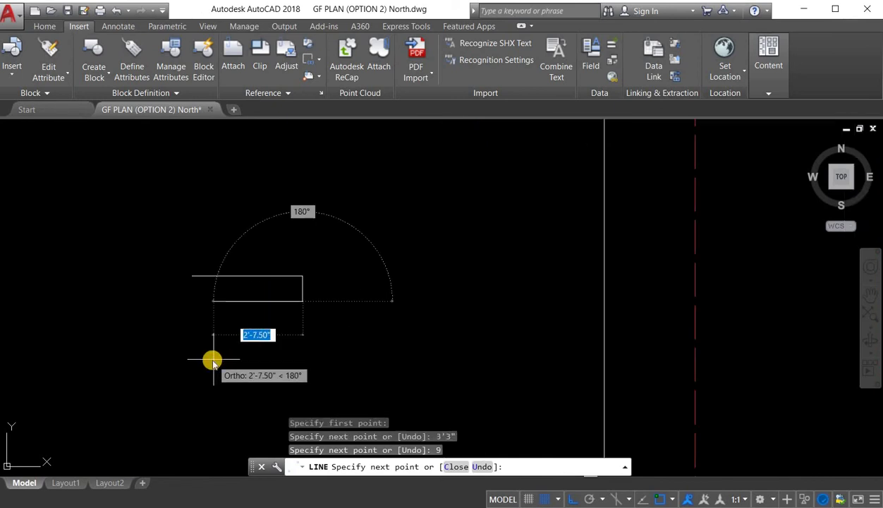
text(3'3")
key(Return)
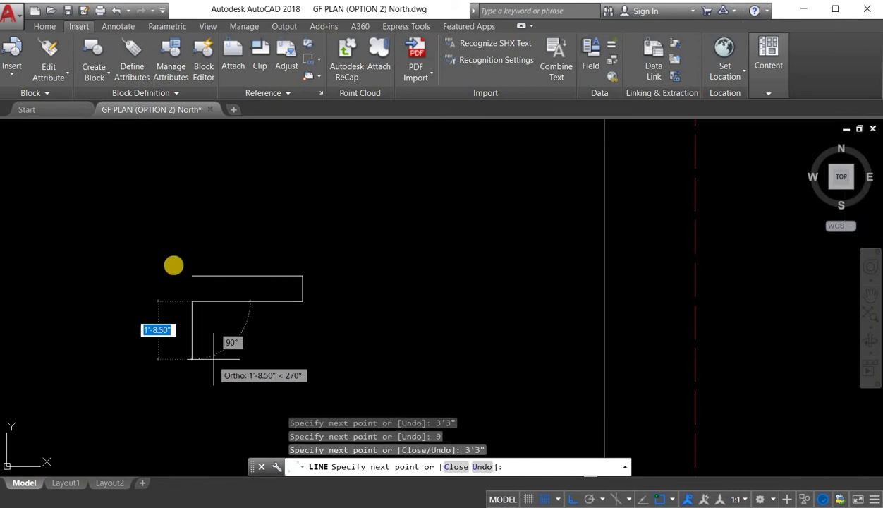
click(195, 275)
key(Escape)
scroll(256, 305, down, 2)
middle_drag(236, 295, 254, 305)
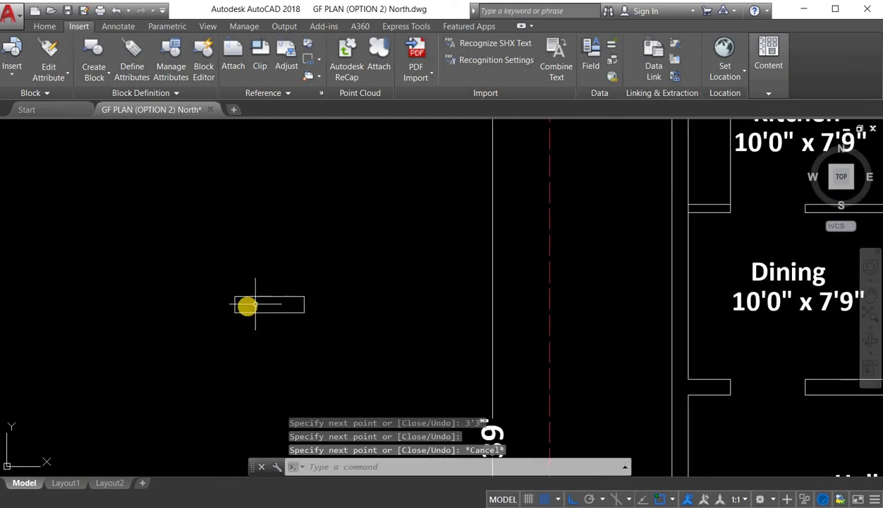
Step: Draw a vertical frame line across the 3'3" outline, 3" in from its west end
text(l)
key(Return)
scroll(230, 299, up, 4)
click(280, 295)
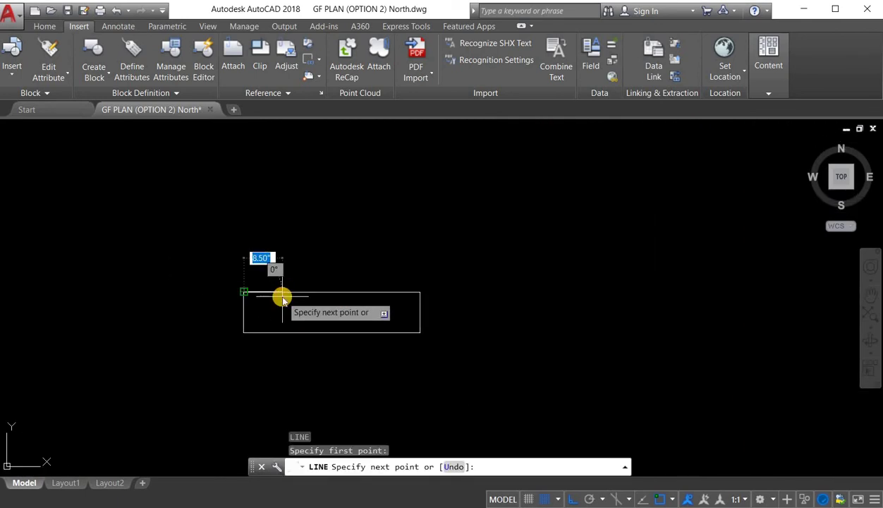
text(3)
key(Return)
scroll(235, 325, up, 2)
click(300, 337)
key(Escape)
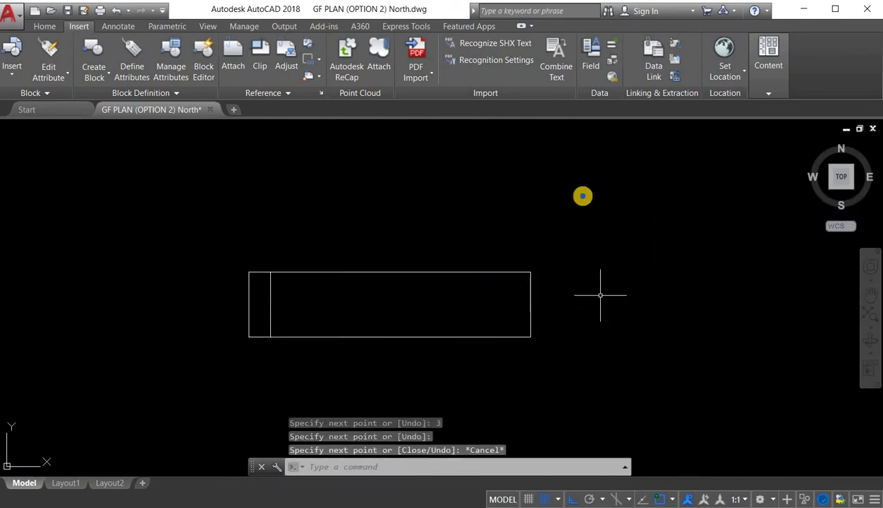
Step: Copy the east end line of the 3'3" by 9" outline 3" inward to form the second frame line
click(601, 296)
click(473, 286)
right_click(646, 299)
click(630, 291)
click(633, 294)
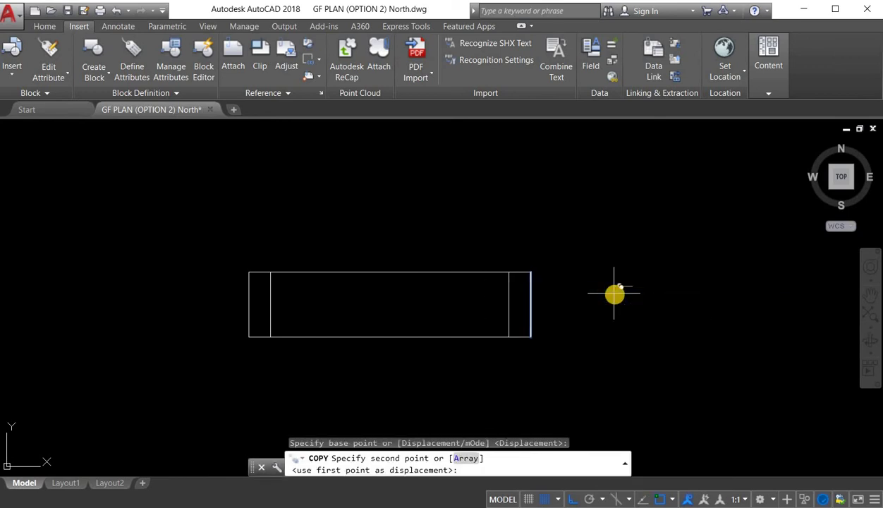
text(3)
key(Return)
key(Escape)
Step: Trim away the horizontal lines between the two frame lines, leaving two separate 3" by 9" door jambs
key(Return)
key(Return)
click(434, 354)
click(336, 193)
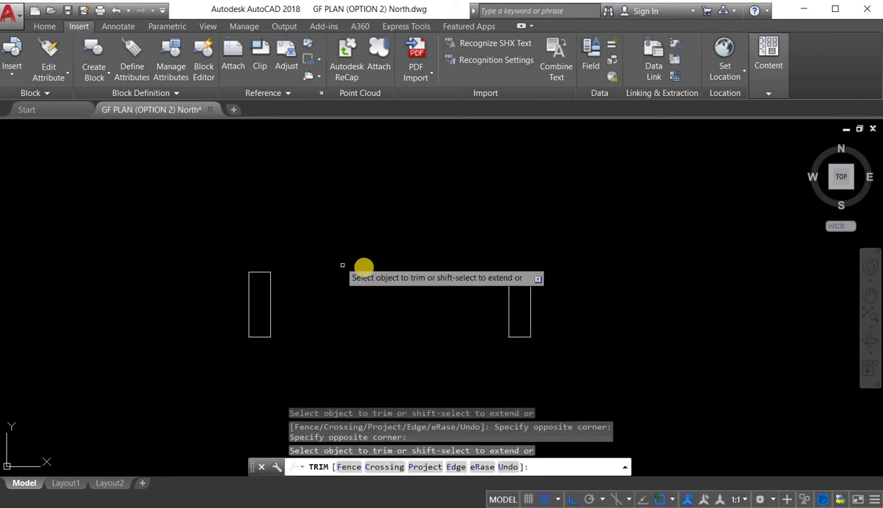
key(Escape)
Step: Draw a door leaf 2.75' long and 2" thick with lines, rising from the inner upper corner of the west jamb
scroll(350, 272, down, 2)
middle_drag(362, 265, 365, 274)
text(l)
key(Return)
click(300, 289)
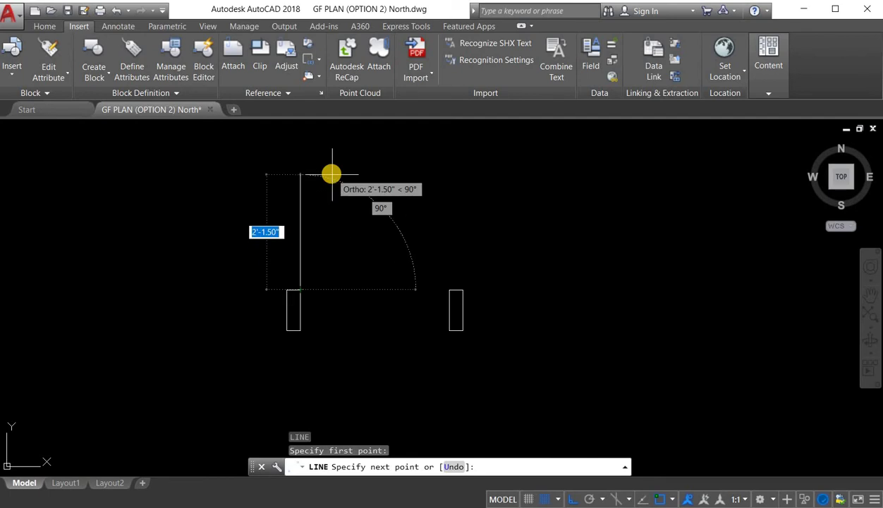
text(2.75')
key(Return)
middle_drag(334, 146, 329, 206)
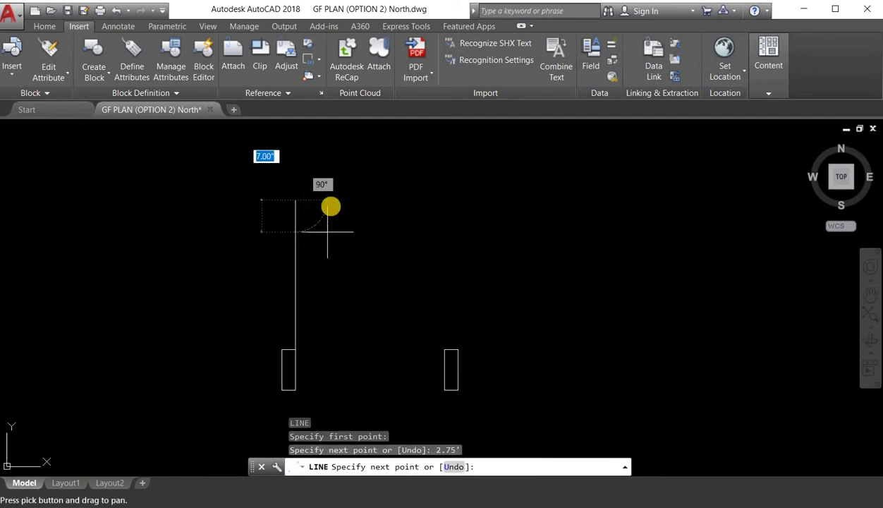
text(2)
key(Return)
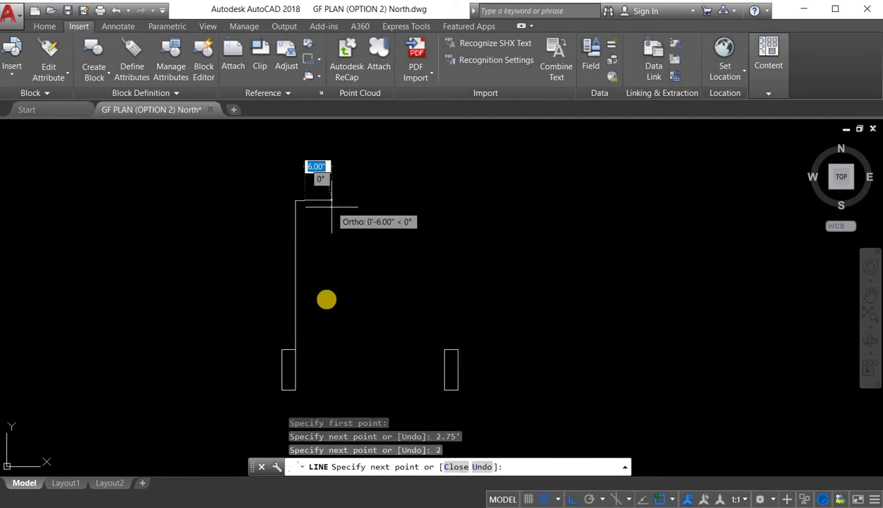
click(300, 347)
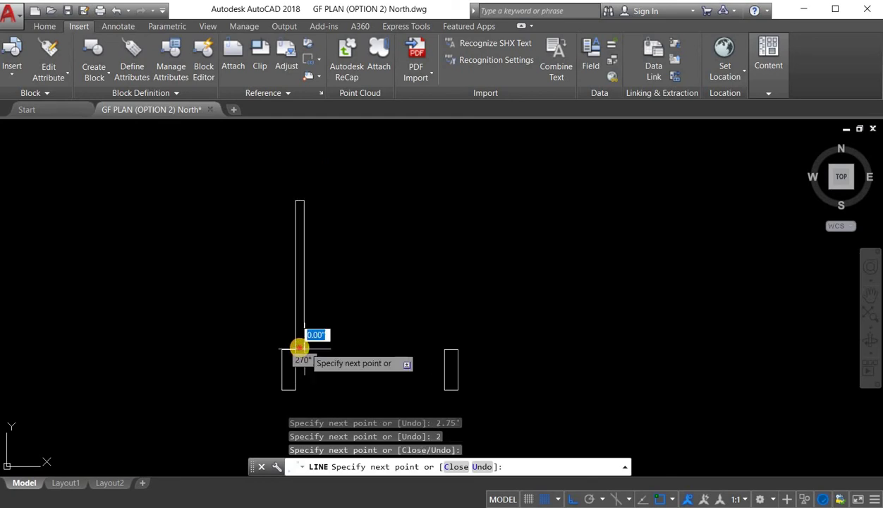
key(Escape)
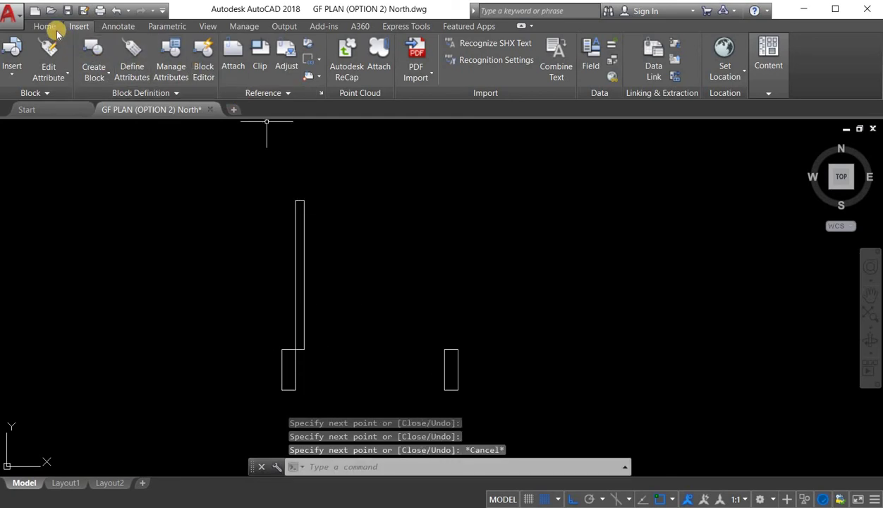
Step: With Ortho off, draw a three-point swing arc from the leaf's free end to the inner upper corner of the east jamb
scroll(88, 51, up, 1)
click(104, 51)
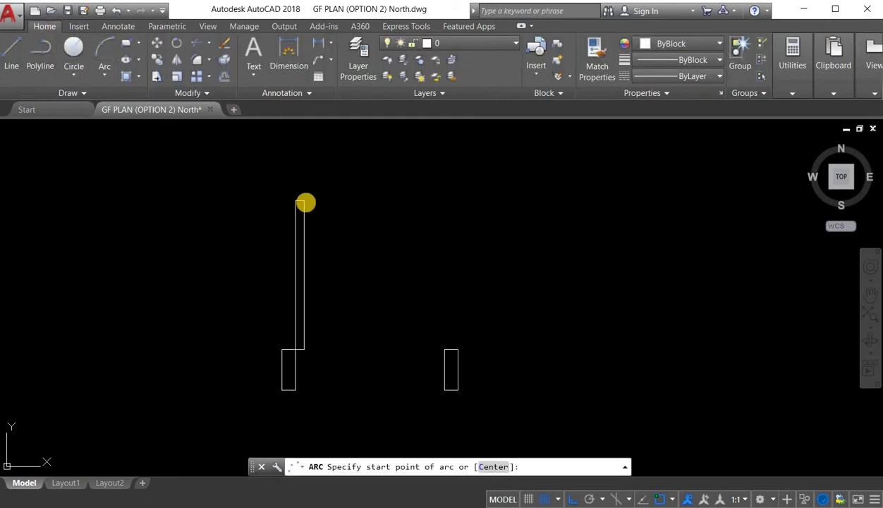
click(300, 201)
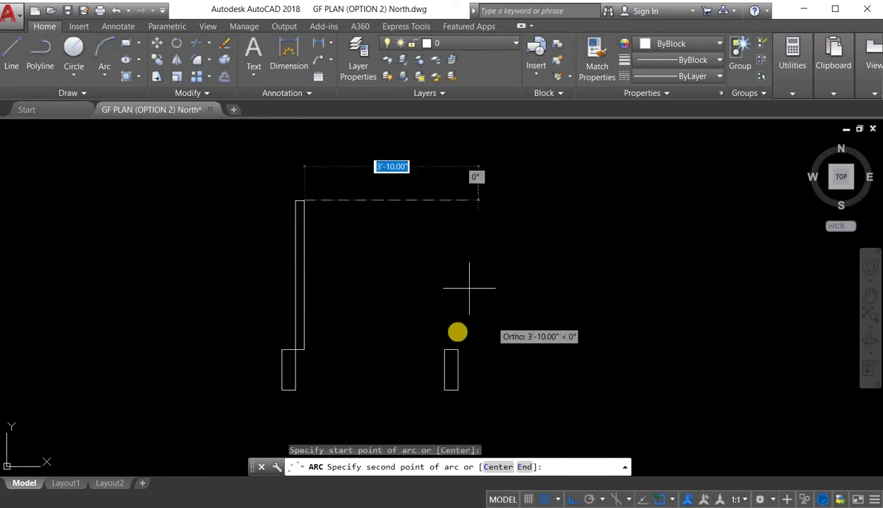
key(F8)
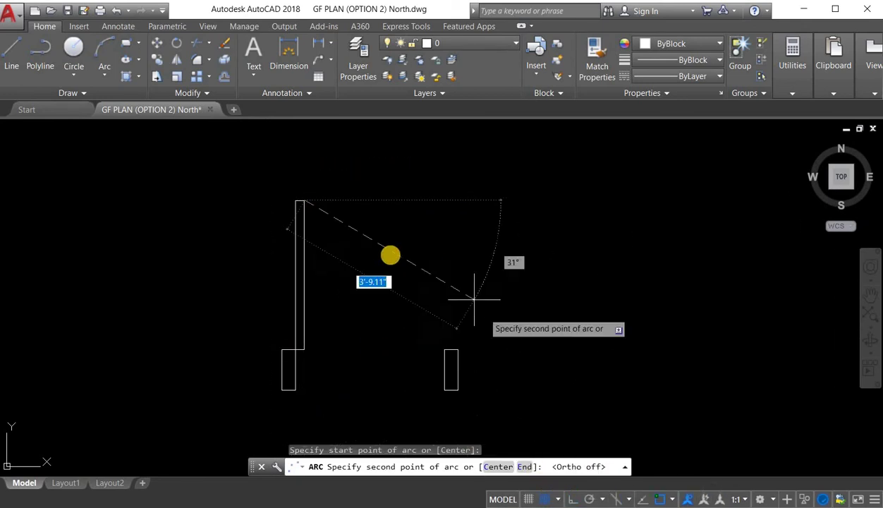
click(385, 256)
click(444, 348)
Step: Stretch the midpoint of the door's swing arc outward to give it a fuller, quarter-circle-like curve
click(406, 231)
click(376, 268)
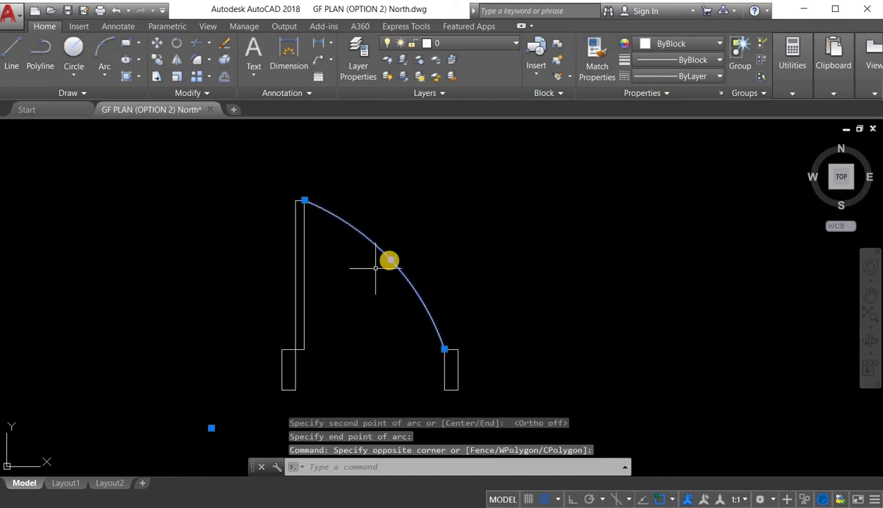
click(390, 260)
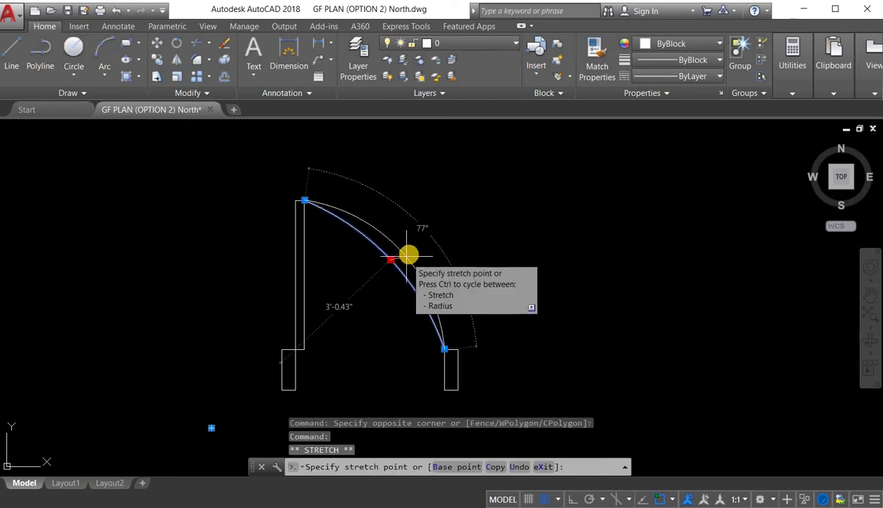
scroll(409, 252, up, 4)
scroll(413, 248, down, 4)
key(Escape)
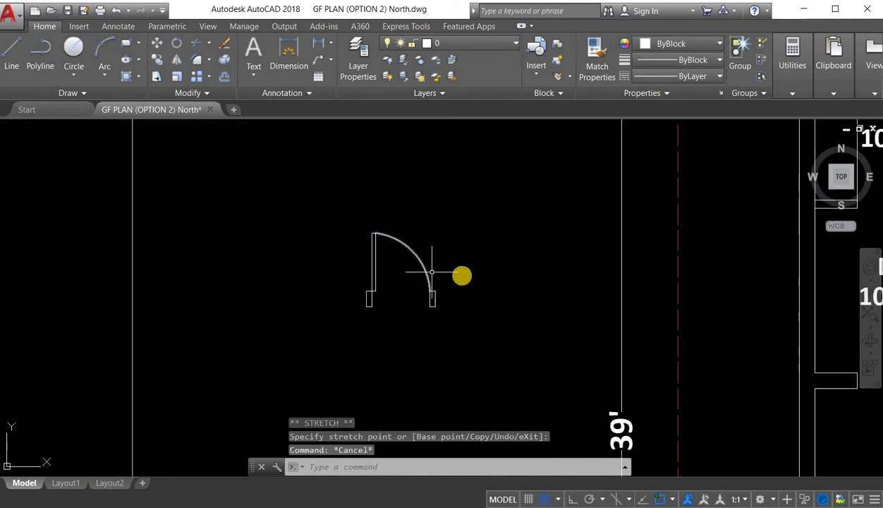
key(Escape)
Step: Create a block named "door" from the jambs, leaf and swing arc, converting the objects to a block
click(78, 27)
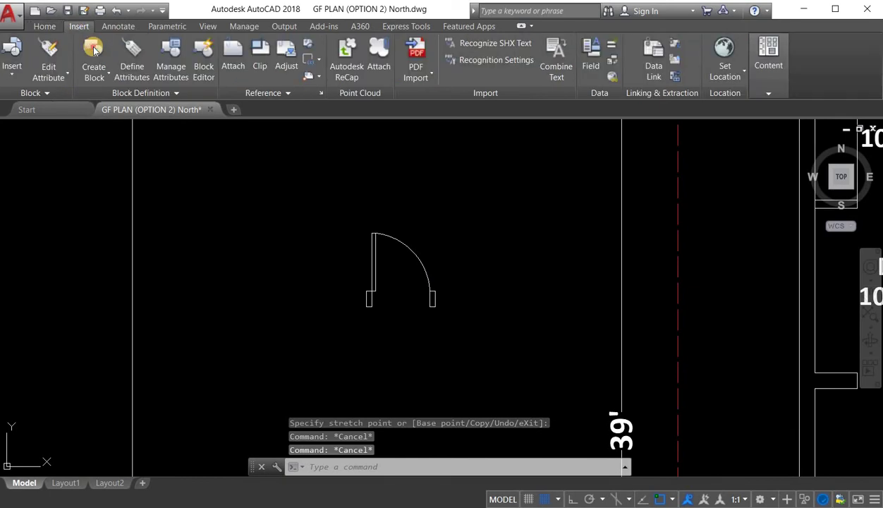
click(94, 60)
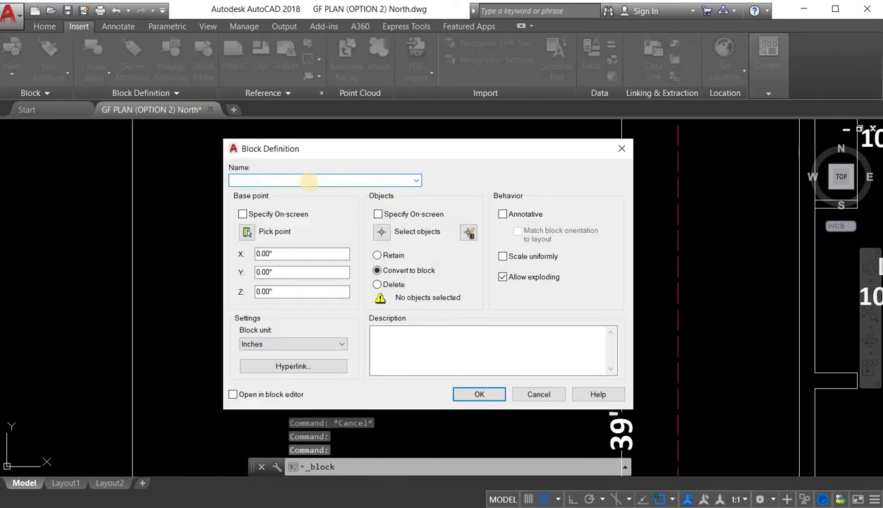
click(379, 233)
drag(446, 318, 332, 190)
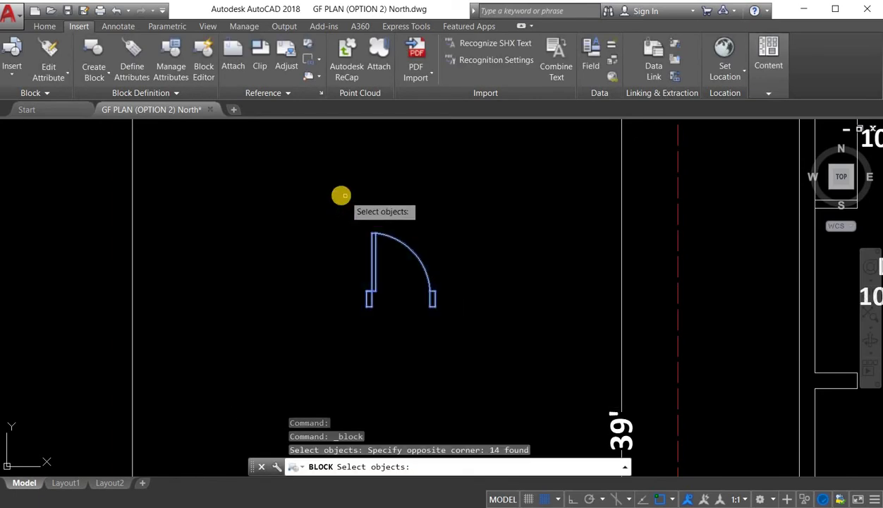
key(Return)
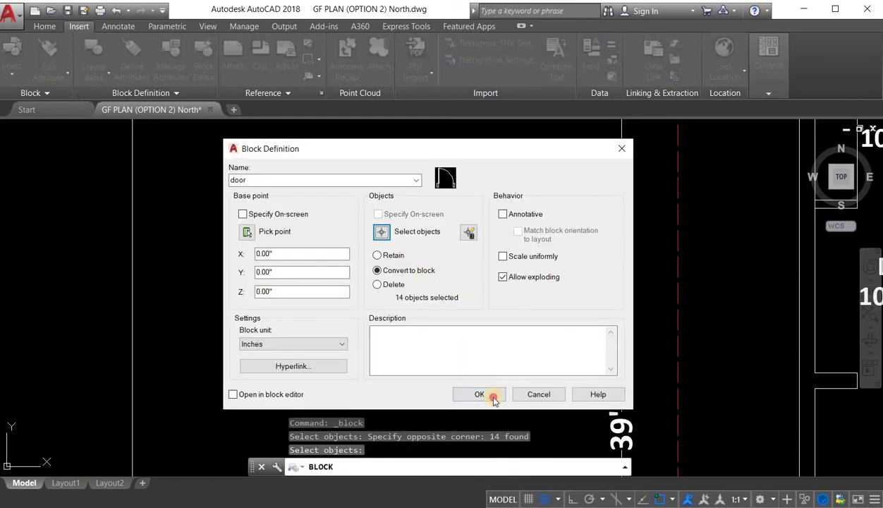
key(Return)
Step: Copy the door block by its lower west jamb corner into the bedroom's south wall near the southwest corner
drag(447, 306, 355, 205)
scroll(378, 217, down, 2)
key(Escape)
right_click(361, 180)
click(428, 337)
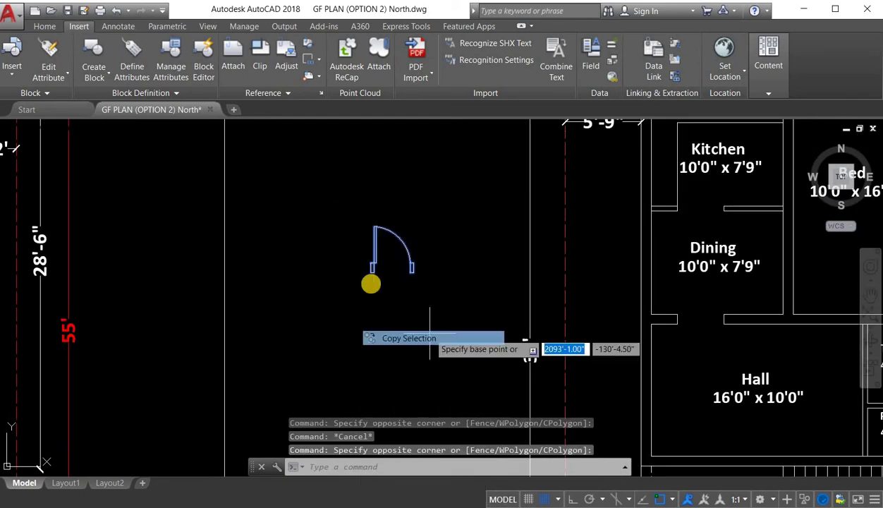
scroll(367, 281, up, 1)
click(376, 274)
scroll(200, 243, down, 2)
scroll(563, 271, up, 3)
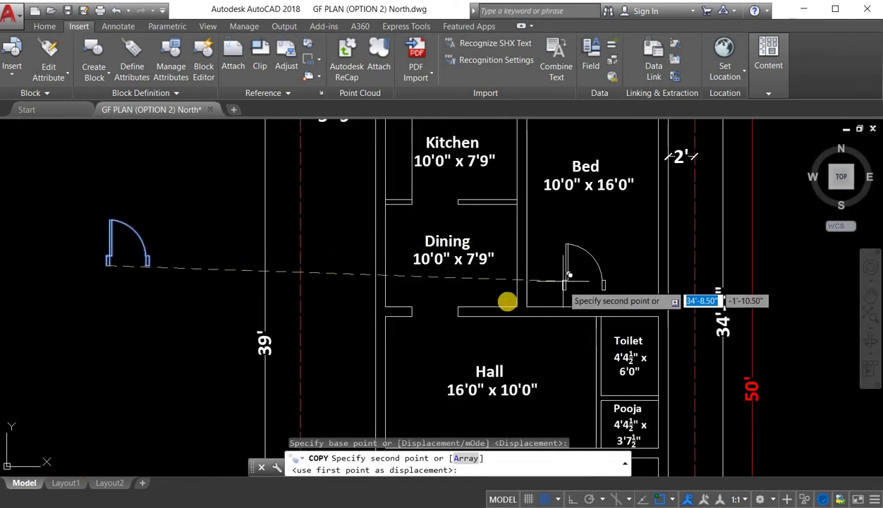
scroll(509, 300, down, 2)
scroll(489, 187, up, 2)
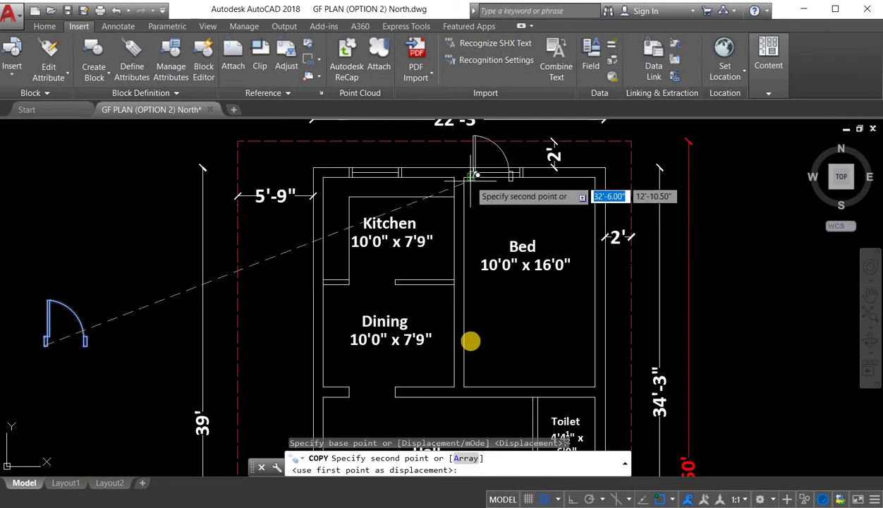
click(513, 395)
key(Escape)
middle_drag(518, 390, 515, 362)
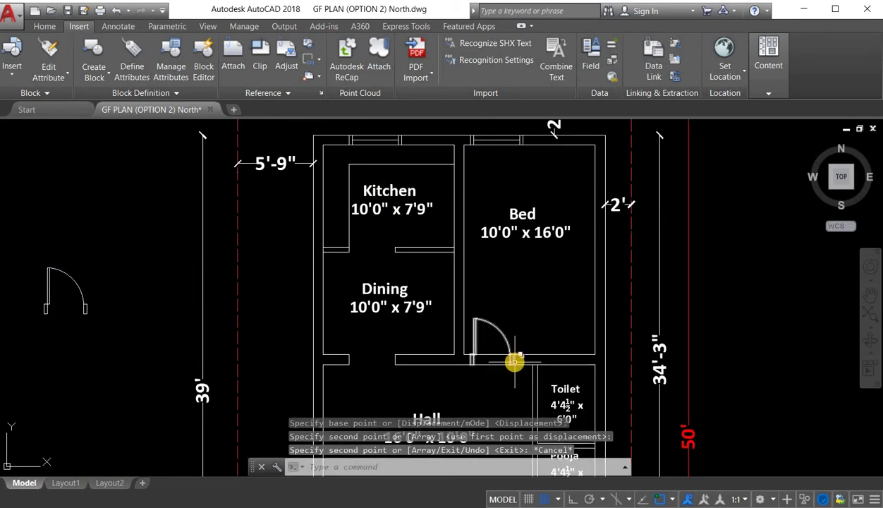
Step: Trim the wall lines crossing the bedroom door opening between its jambs
key(Return)
key(Return)
scroll(498, 368, up, 2)
click(495, 373)
click(473, 315)
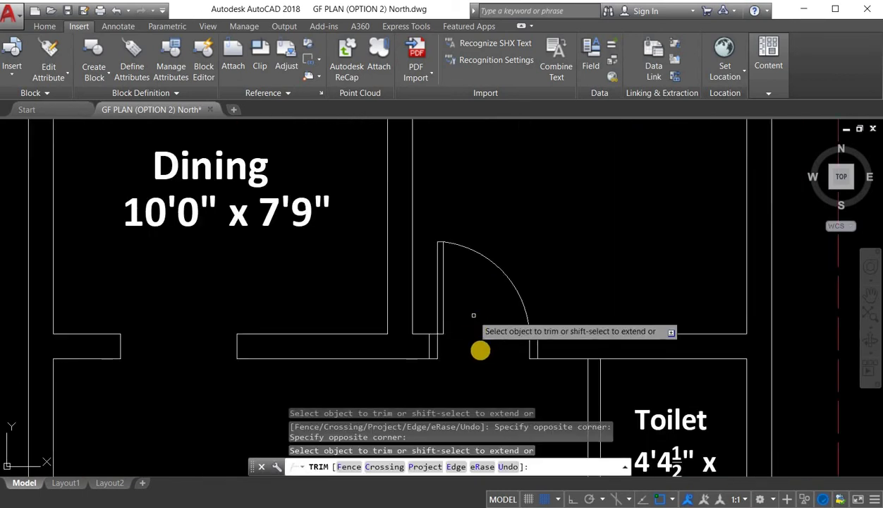
key(Escape)
scroll(481, 344, down, 2)
scroll(533, 335, down, 4)
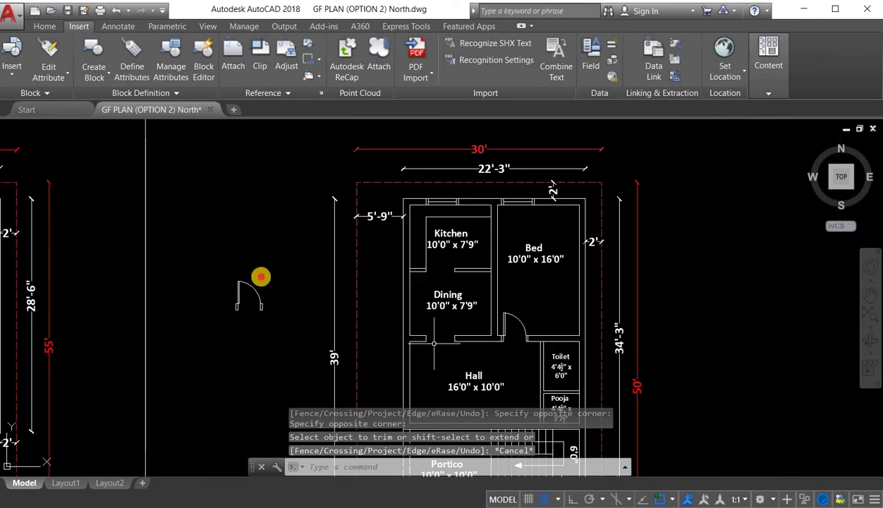
Step: Delete the original door block from the empty space west of the new plan
click(281, 307)
click(242, 260)
key(Delete)
Step: Copy the vertical window block from the existing plan's east wall to the new bedroom's east wall and the dining and kitchen west walls
middle_drag(277, 305, 514, 291)
scroll(220, 304, up, 4)
click(283, 191)
right_click(350, 321)
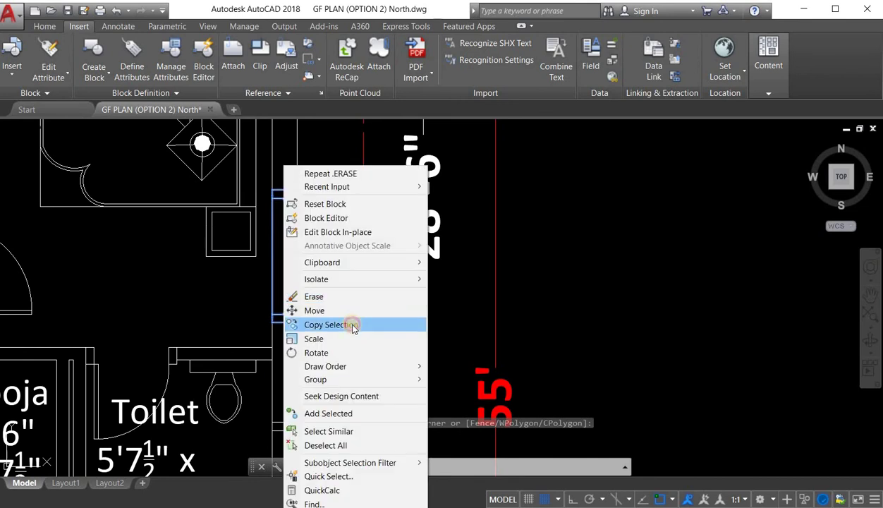
click(359, 323)
click(194, 302)
scroll(193, 302, down, 4)
scroll(739, 319, up, 6)
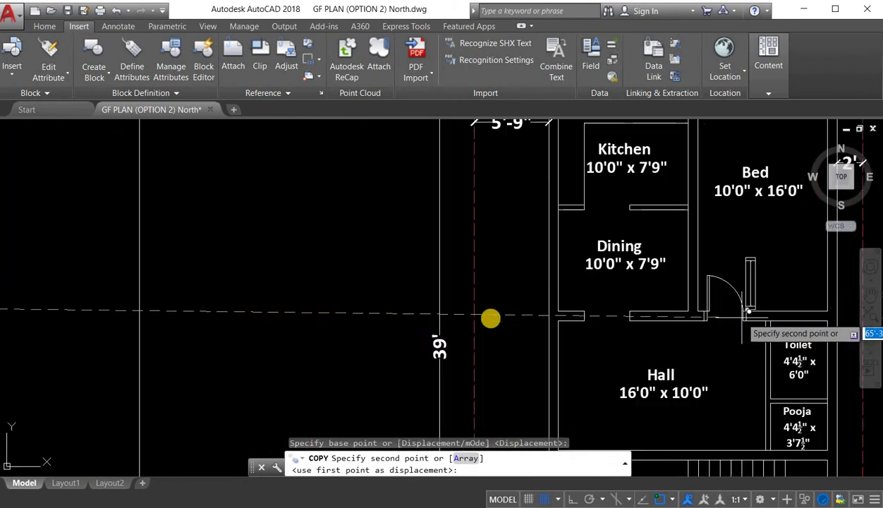
click(702, 343)
scroll(702, 343, down, 2)
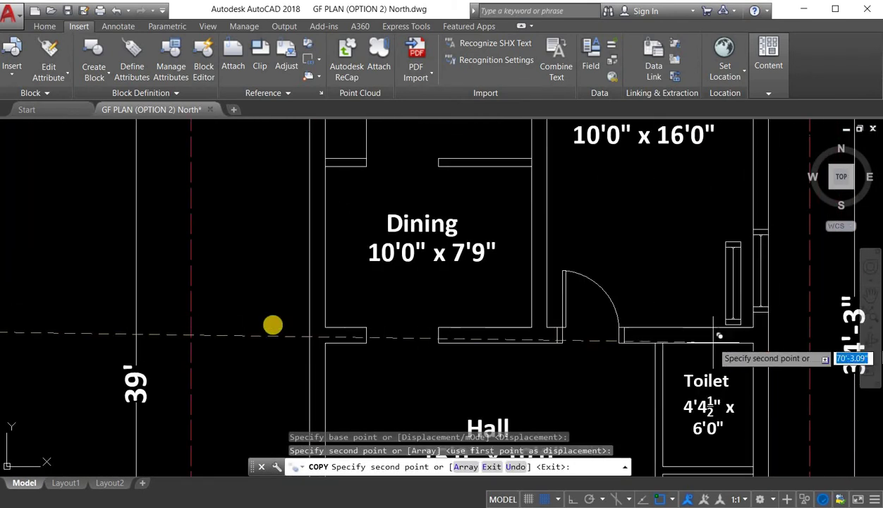
middle_drag(331, 162, 343, 340)
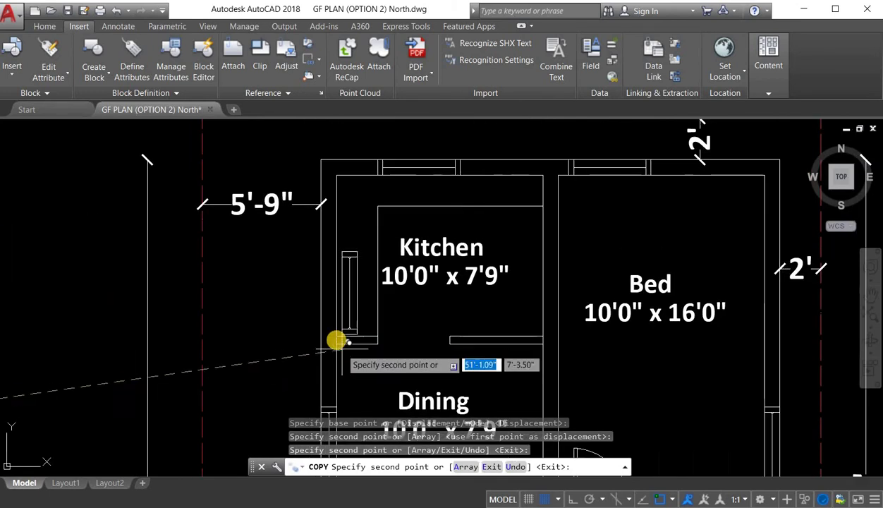
key(Escape)
scroll(405, 282, down, 3)
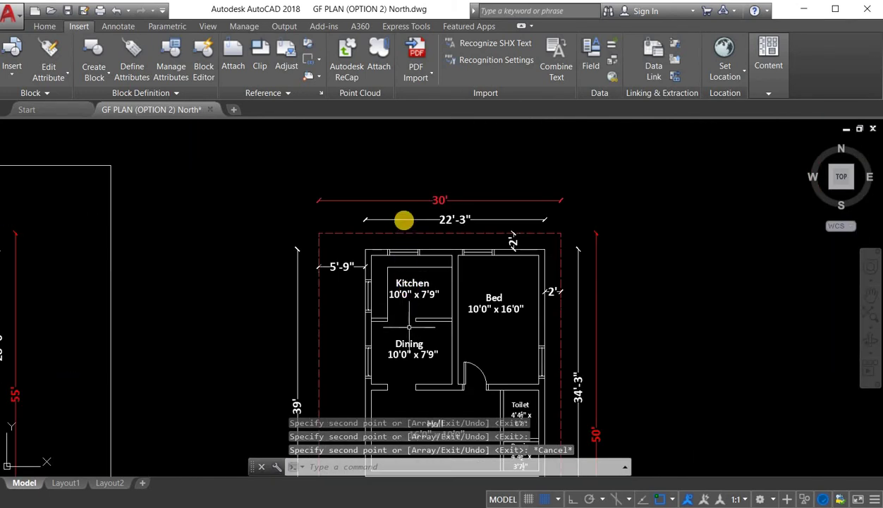
Step: Copy the existing plan's main door with side window into the new hall's south wall, using the hall's inner southwest corner as reference
scroll(373, 236, up, 3)
middle_drag(548, 249, 421, 223)
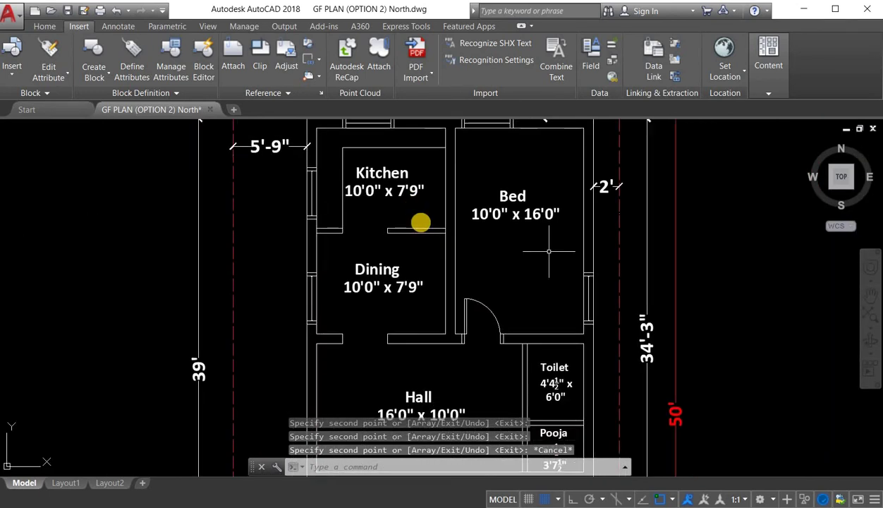
mouse_move(396, 331)
middle_down()
mouse_move(396, 291)
mouse_move(402, 302)
mouse_move(422, 242)
middle_up()
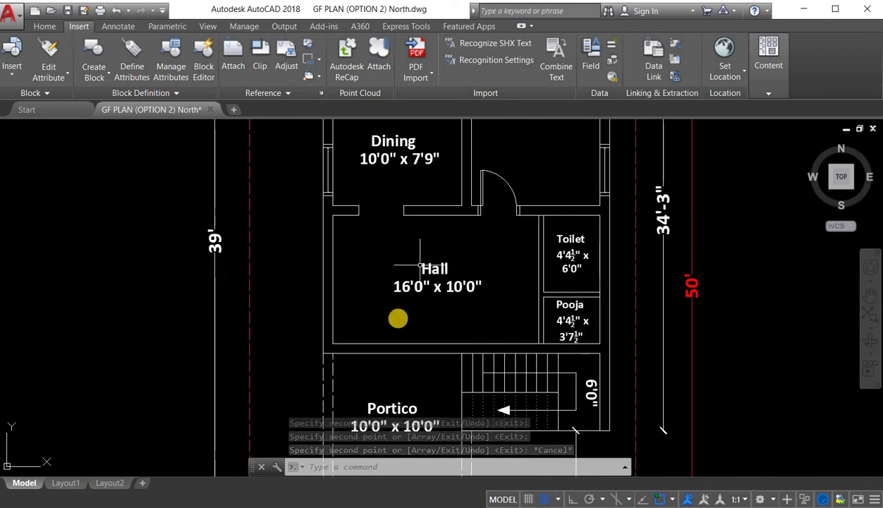
scroll(392, 300, down, 2)
middle_drag(17, 259, 242, 230)
scroll(189, 199, up, 6)
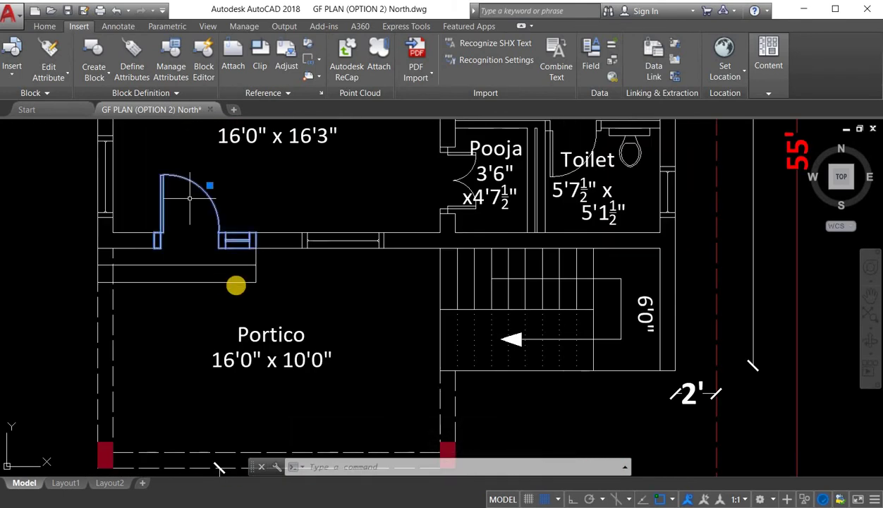
scroll(239, 286, up, 3)
click(239, 286)
click(201, 223)
middle_drag(146, 243, 203, 258)
key(Escape)
click(265, 182)
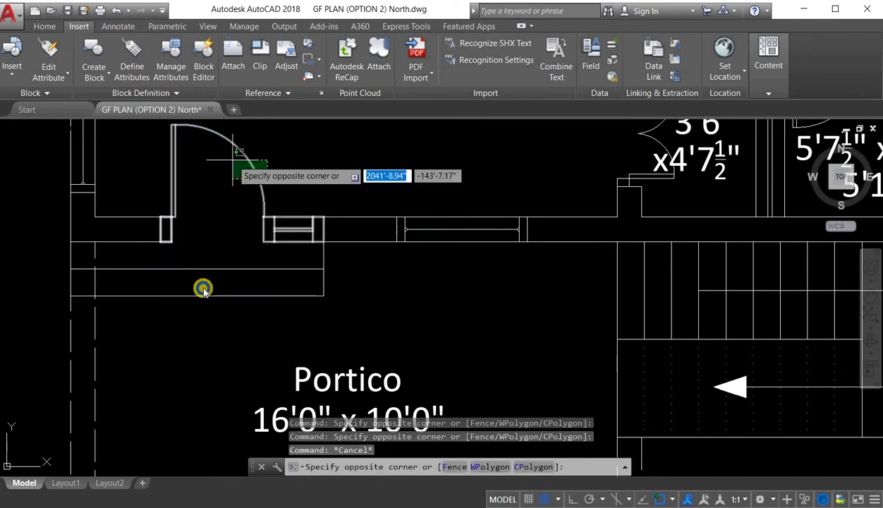
click(235, 159)
right_click(141, 290)
click(213, 327)
click(96, 217)
scroll(55, 245, down, 6)
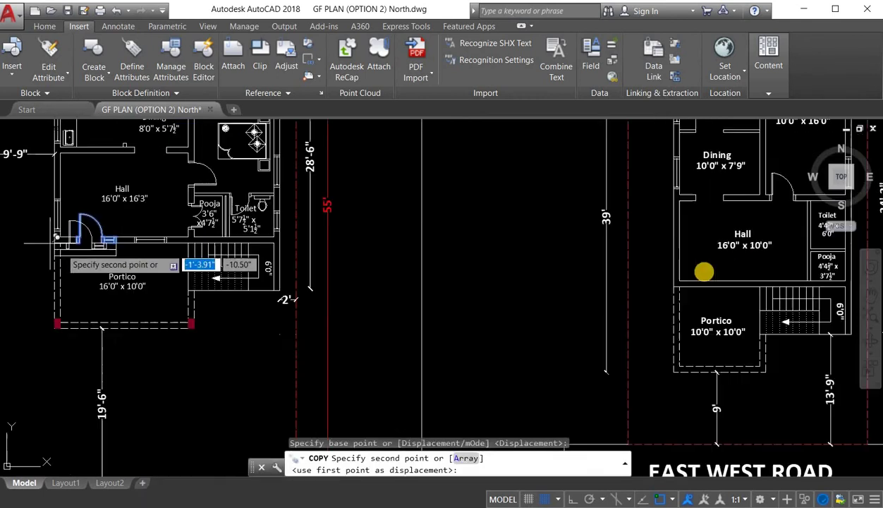
middle_drag(693, 271, 491, 268)
scroll(320, 287, up, 4)
click(370, 309)
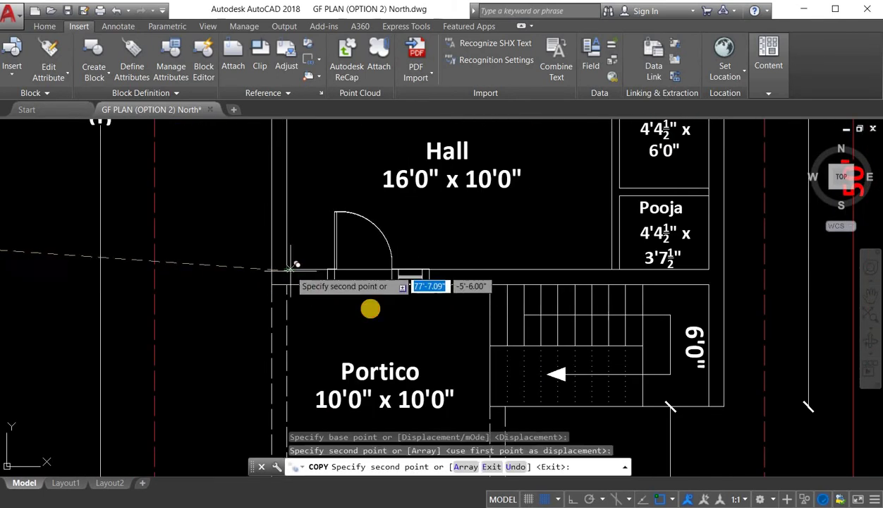
key(Escape)
Step: Trim the wall lines crossing the main door opening between the hall and portico
key(space)
key(space)
click(379, 296)
click(366, 263)
key(Escape)
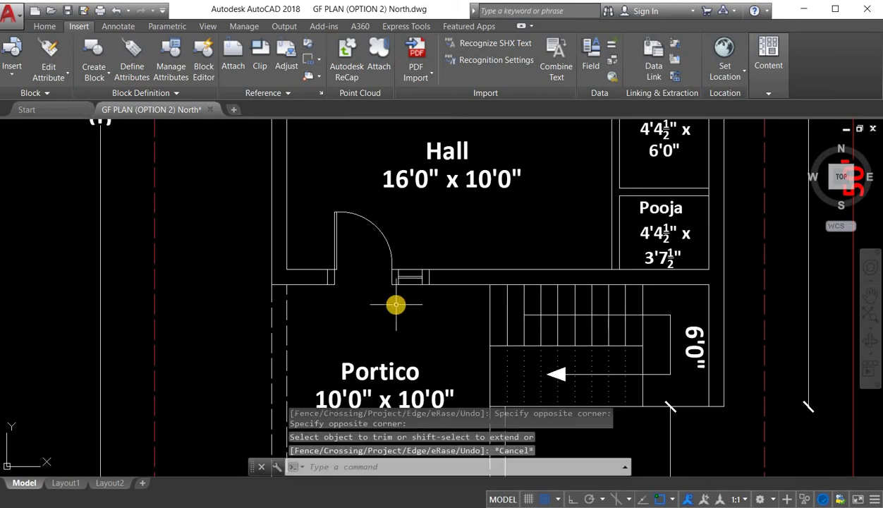
Step: Draw the entrance step outline from the main door window's southeast corner: 10" south, west to the outer wall line, and back to the wall
scroll(435, 280, up, 2)
text(l)
key(Return)
click(426, 279)
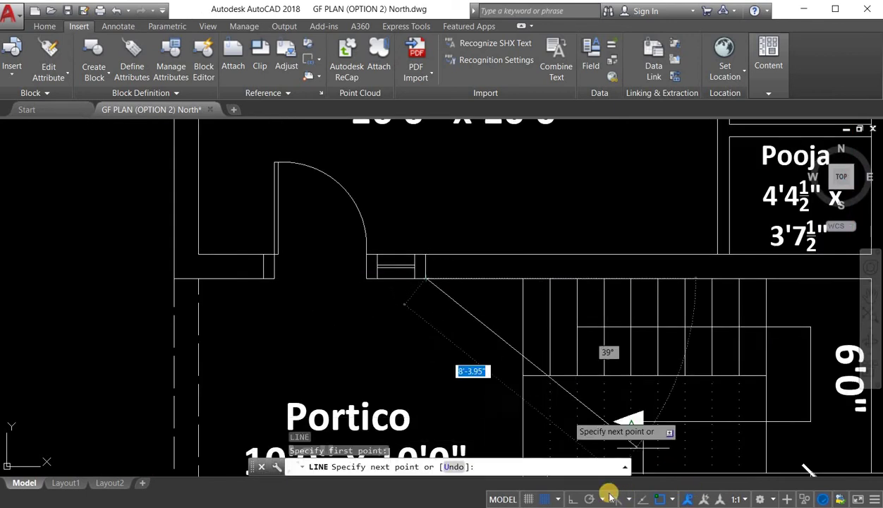
click(573, 500)
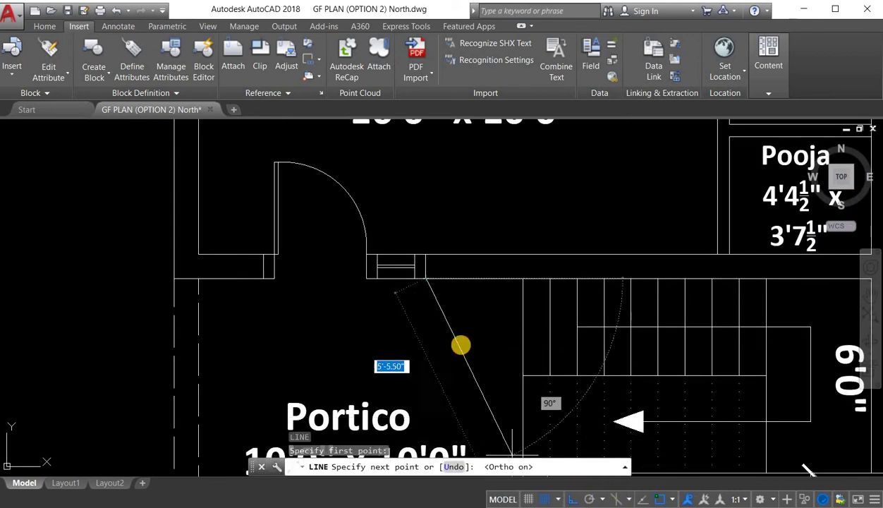
key(Return)
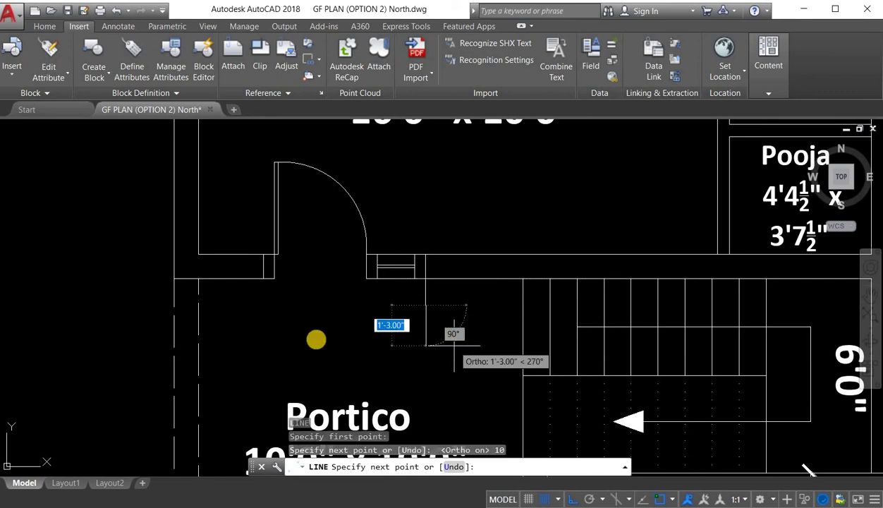
click(174, 293)
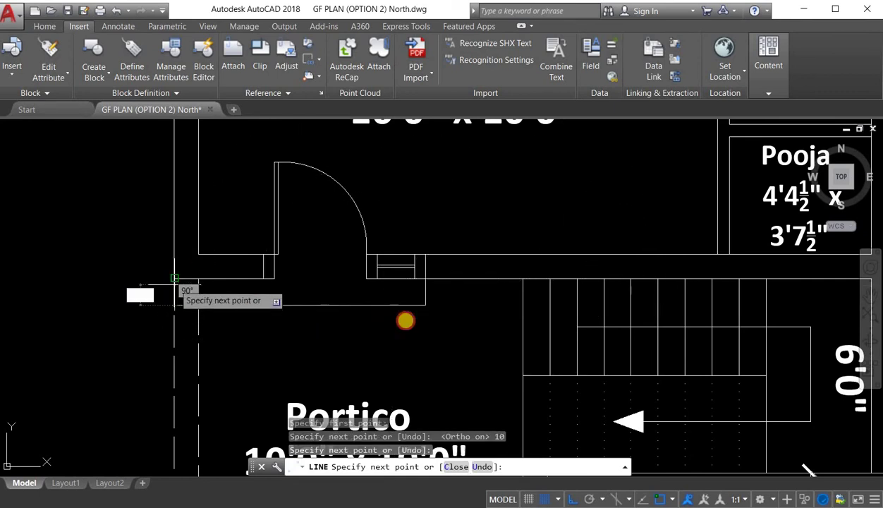
click(174, 285)
key(Escape)
Step: Copy the entrance step outline one tread south, from the wall's outer corner to the outline's southwest corner
click(434, 321)
click(404, 288)
click(174, 289)
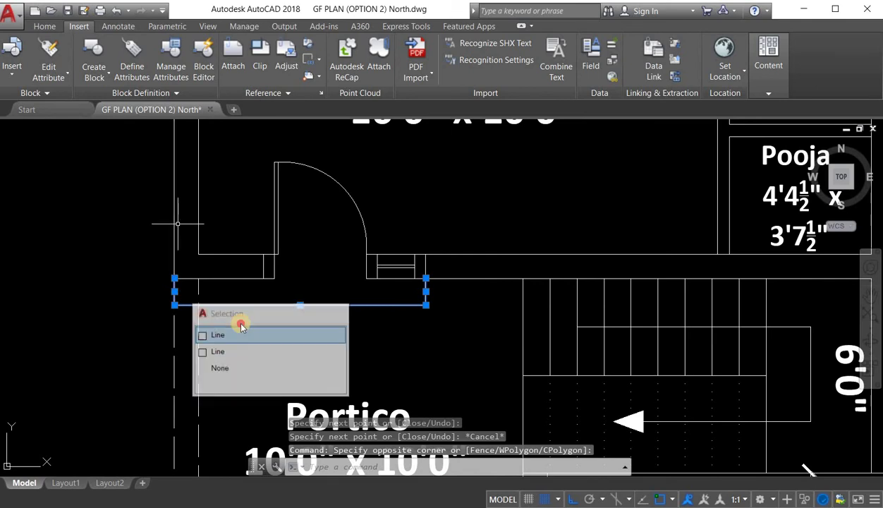
right_click(178, 224)
click(241, 325)
click(175, 279)
click(175, 305)
key(Escape)
Step: Copy the existing hall's west wall window into the new hall's west wall, using the hall's inner southwest corner as reference
scroll(407, 322, down, 4)
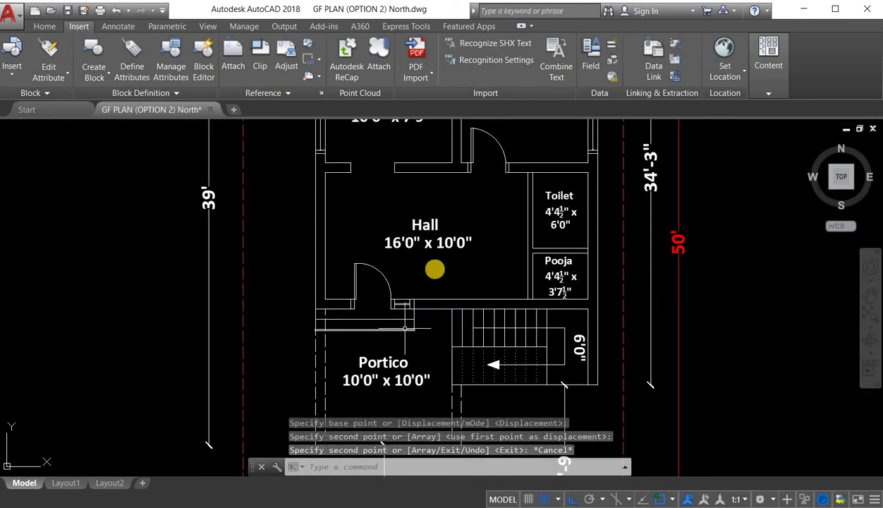
scroll(436, 269, down, 2)
middle_drag(201, 284, 515, 290)
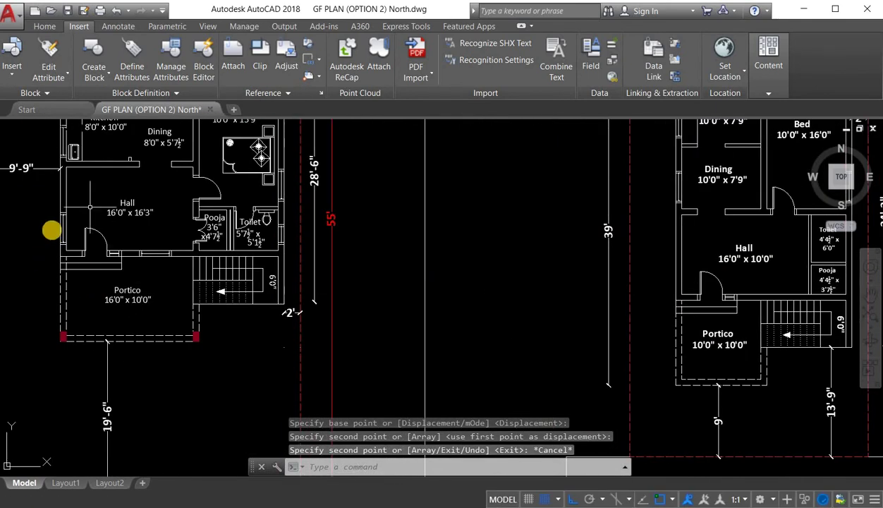
scroll(64, 222, up, 6)
click(58, 223)
click(44, 201)
right_click(49, 197)
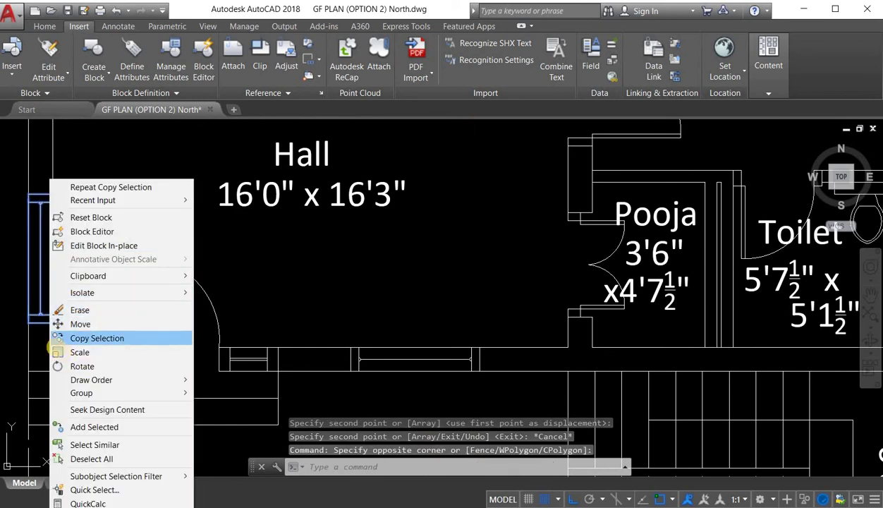
click(56, 342)
click(35, 339)
scroll(591, 355, down, 4)
scroll(583, 385, up, 6)
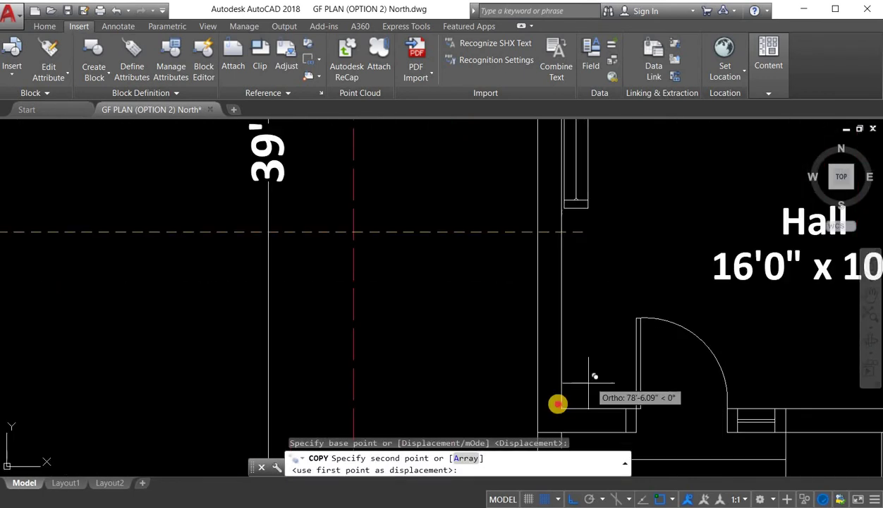
click(560, 404)
key(Escape)
scroll(586, 367, down, 3)
scroll(649, 362, up, 3)
middle_drag(128, 308, 154, 308)
click(184, 282)
scroll(290, 282, down, 2)
scroll(170, 307, up, 2)
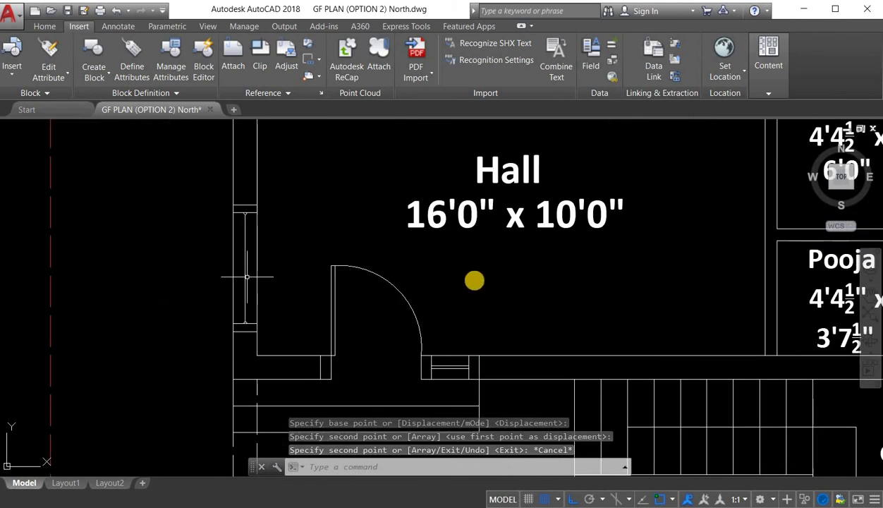
scroll(246, 276, down, 2)
scroll(474, 283, up, 1)
middle_drag(462, 196, 492, 285)
scroll(492, 283, down, 1)
middle_drag(444, 261, 563, 264)
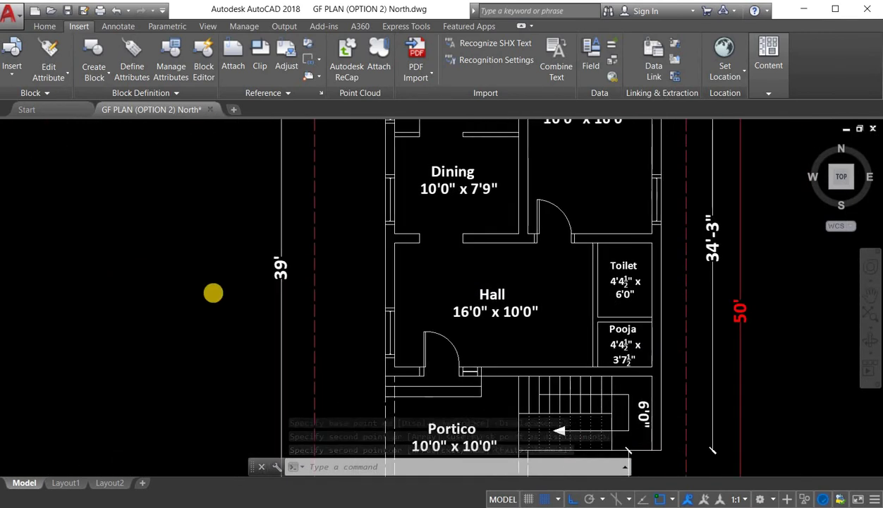
scroll(148, 266, down, 3)
scroll(144, 258, up, 5)
click(104, 193)
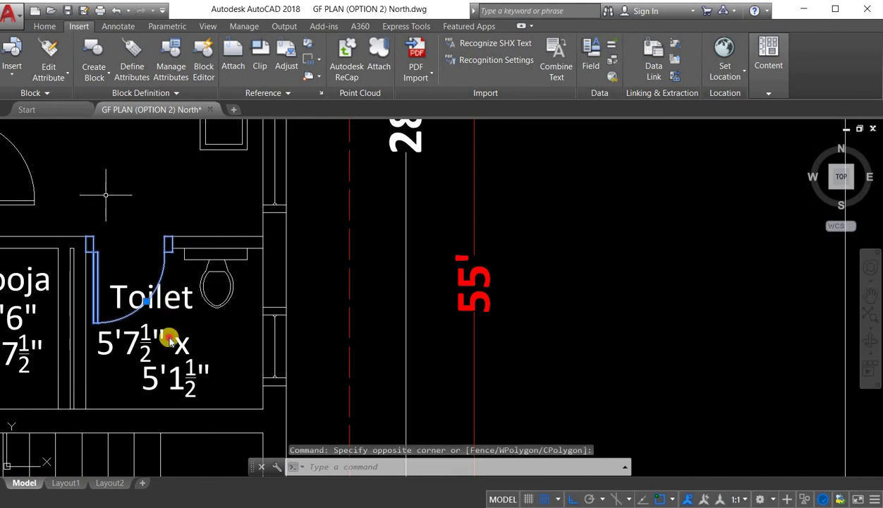
right_click(170, 338)
click(156, 338)
key(Escape)
Step: Copy the existing plan's toilet door to the new toilet's north wall, beside the toilet's west wall
click(119, 203)
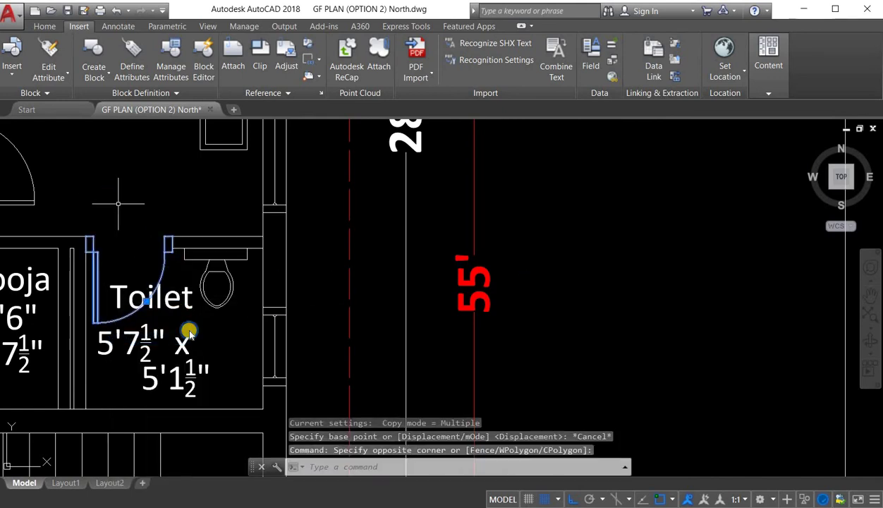
click(189, 332)
right_click(189, 331)
click(158, 340)
click(90, 241)
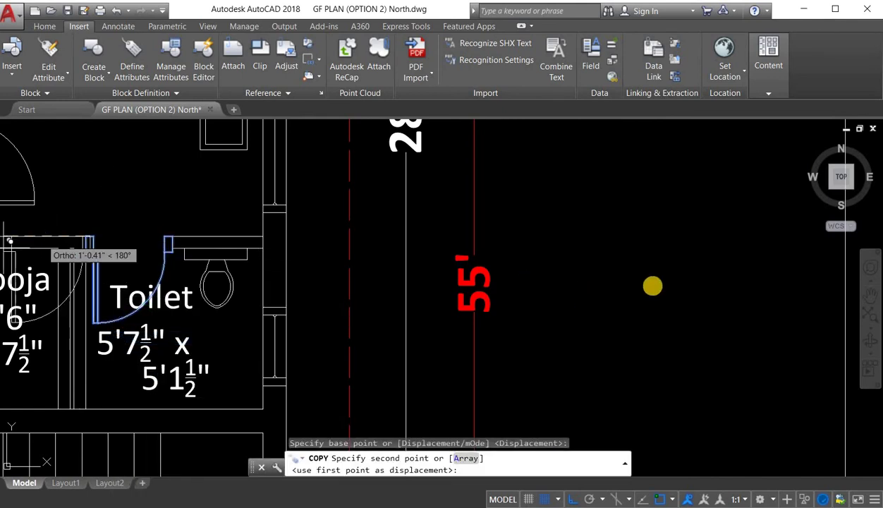
scroll(4, 248, down, 4)
middle_drag(676, 280, 191, 281)
scroll(477, 258, up, 6)
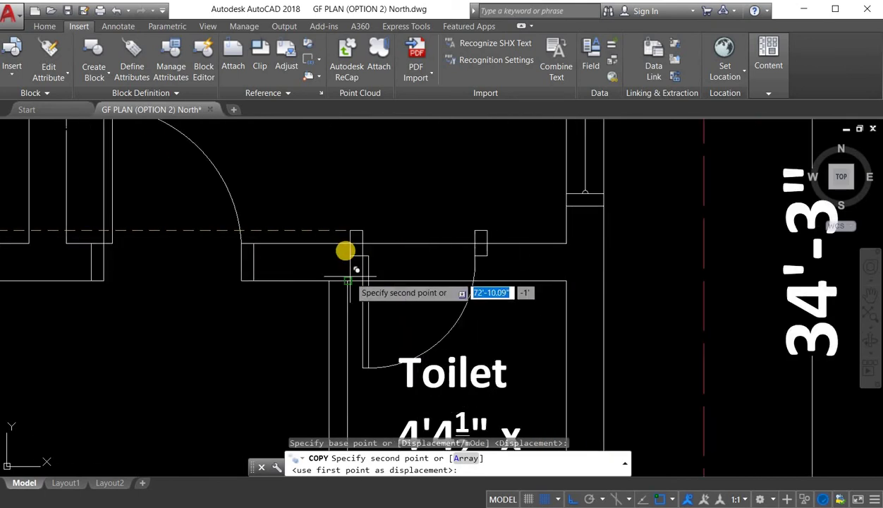
click(350, 246)
key(Escape)
Step: Move the copied toilet door so its frame meets the wall's north face and lines up with the toilet's inner west wall face
click(373, 257)
click(357, 235)
right_click(355, 236)
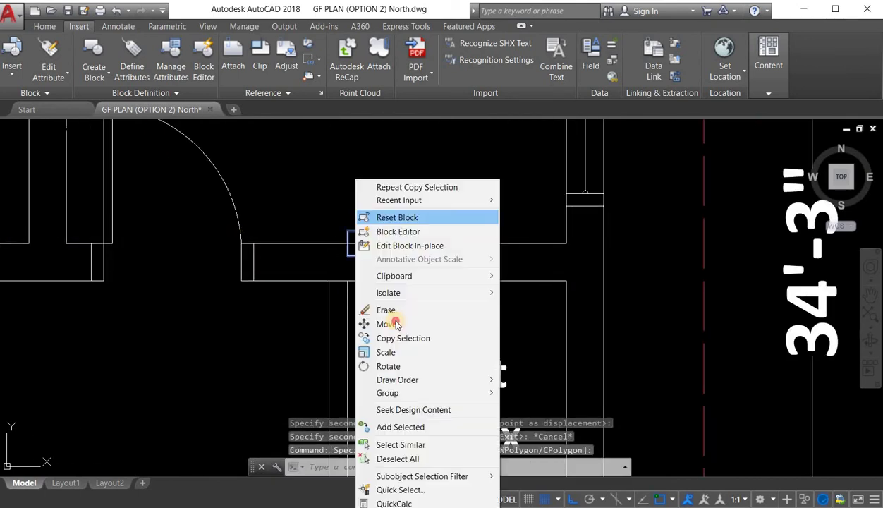
click(387, 324)
scroll(345, 233, up, 2)
click(341, 231)
click(342, 261)
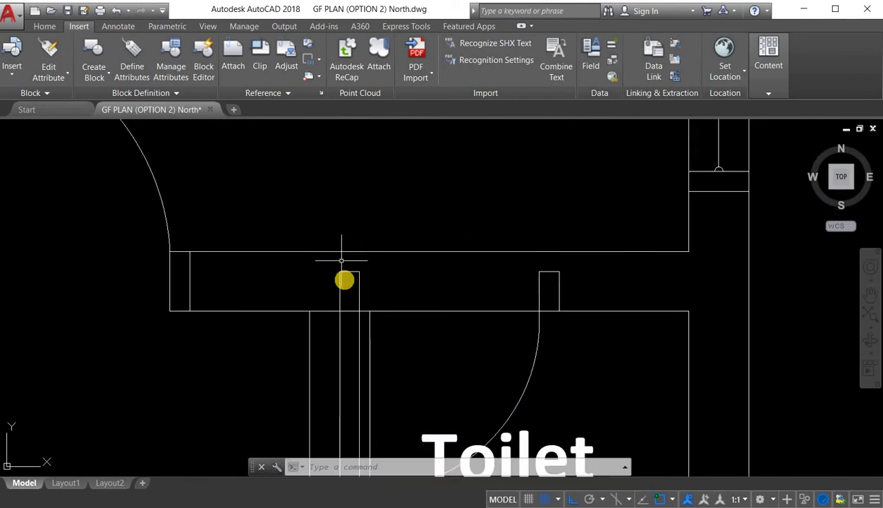
right_click(336, 282)
click(367, 324)
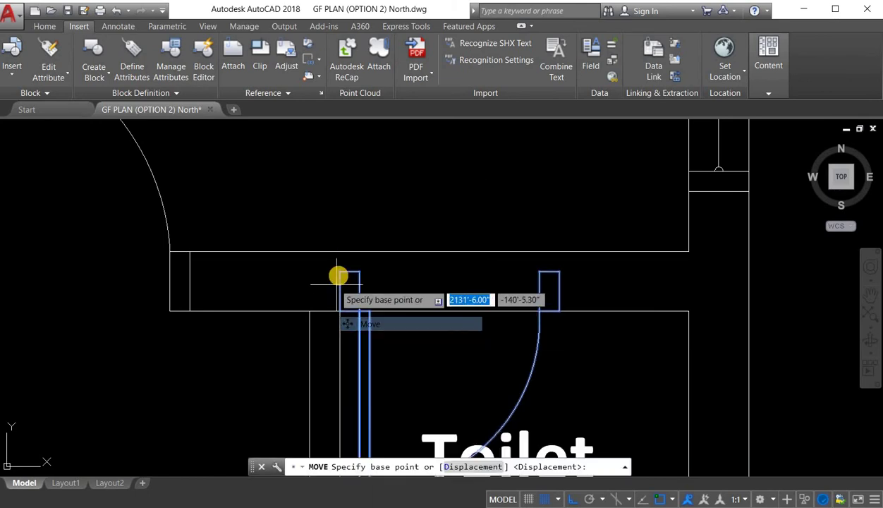
click(336, 256)
click(340, 252)
key(Escape)
Step: Draw a short vertical line extending the toilet door's east jamb down to the wall's south face
middle_drag(543, 316, 538, 294)
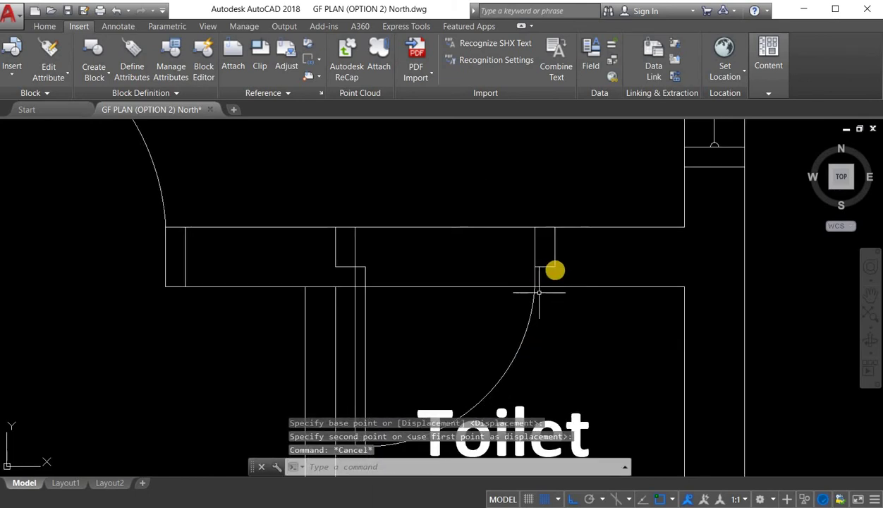
text(l)
key(Return)
scroll(558, 271, up, 2)
click(554, 265)
click(554, 297)
key(Escape)
Step: Copy the short jamb extension line 2'-9" west to the corner of the toilet door's west jamb
click(559, 280)
click(534, 271)
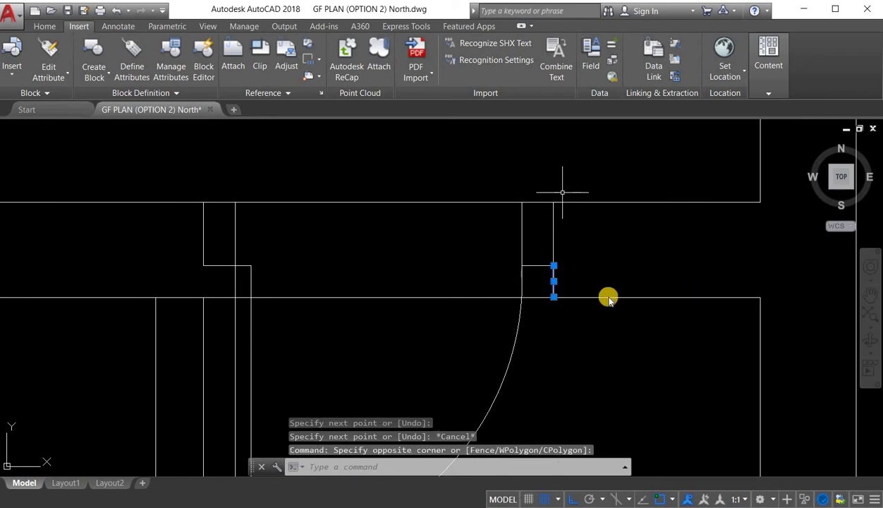
right_click(562, 193)
click(608, 297)
click(554, 266)
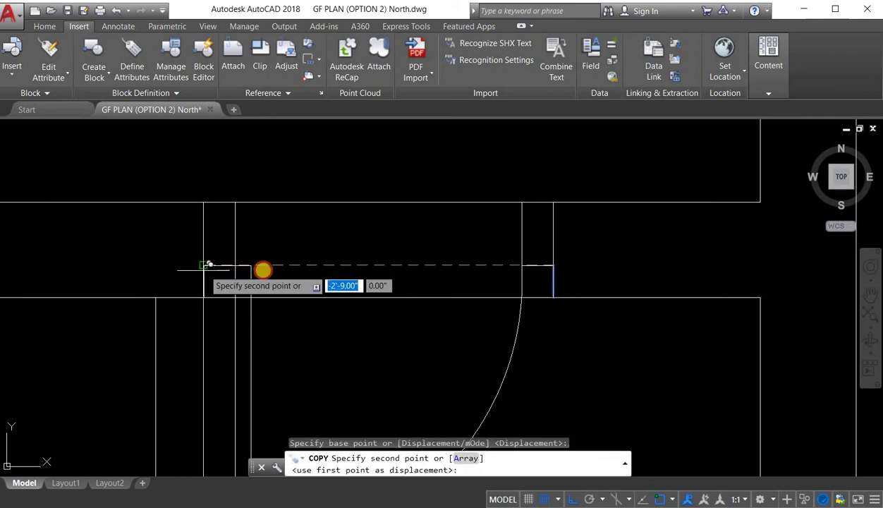
click(262, 270)
key(Escape)
Step: Trim the wall lines crossing the toilet door opening and its jambs
scroll(277, 279, down, 2)
text(tr)
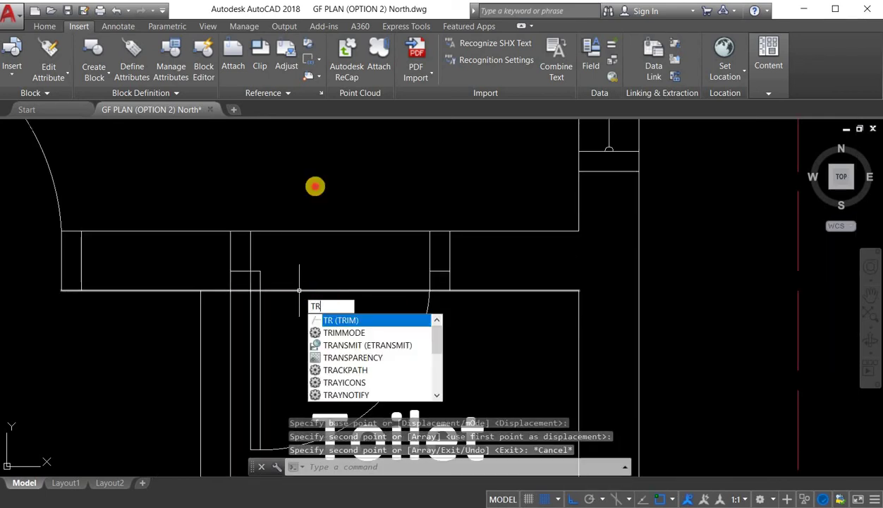
key(space)
key(space)
click(395, 303)
click(305, 166)
scroll(255, 291, up, 1)
click(254, 286)
click(239, 285)
click(240, 286)
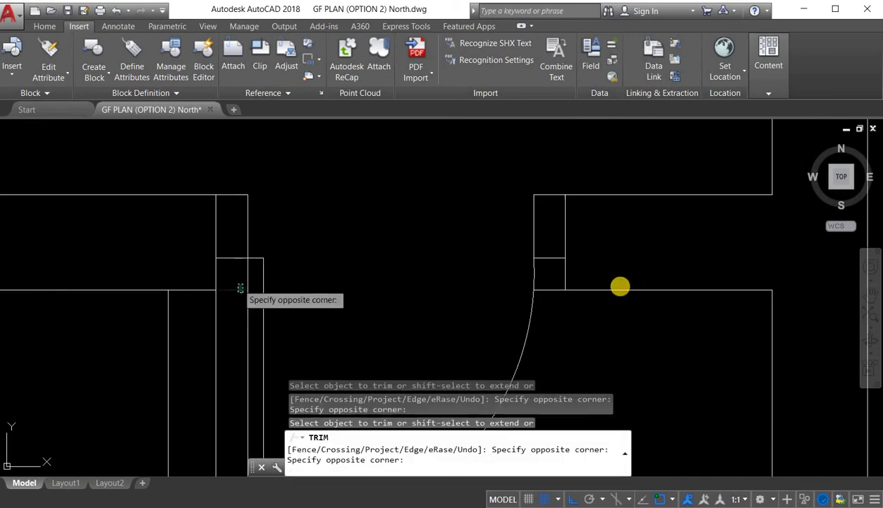
click(619, 286)
click(556, 286)
click(534, 223)
scroll(534, 223, down, 3)
scroll(529, 224, down, 1)
key(Escape)
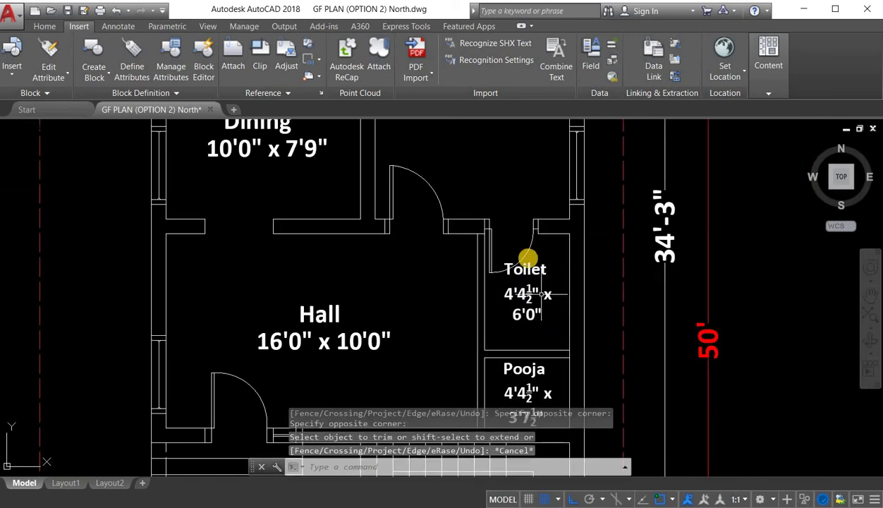
Step: Copy the existing toilet's east wall window to the new toilet's east wall, using the toilet's inner southeast corner as reference
scroll(536, 256, down, 2)
middle_drag(157, 258, 451, 262)
scroll(330, 203, up, 8)
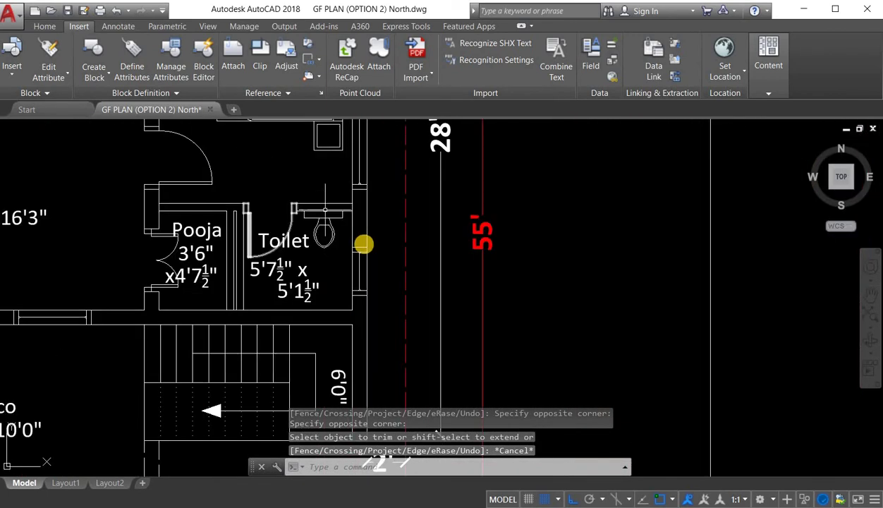
click(337, 310)
right_click(346, 401)
click(390, 338)
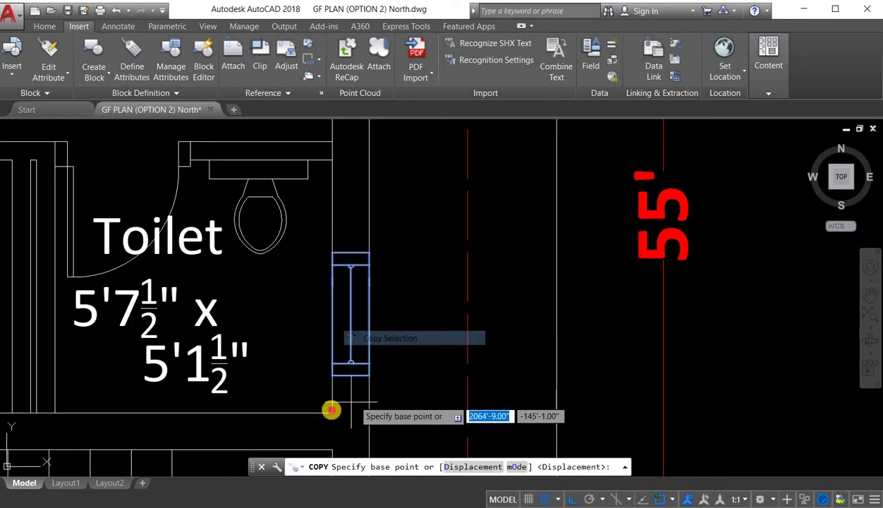
click(330, 410)
scroll(763, 355, down, 5)
scroll(741, 416, up, 5)
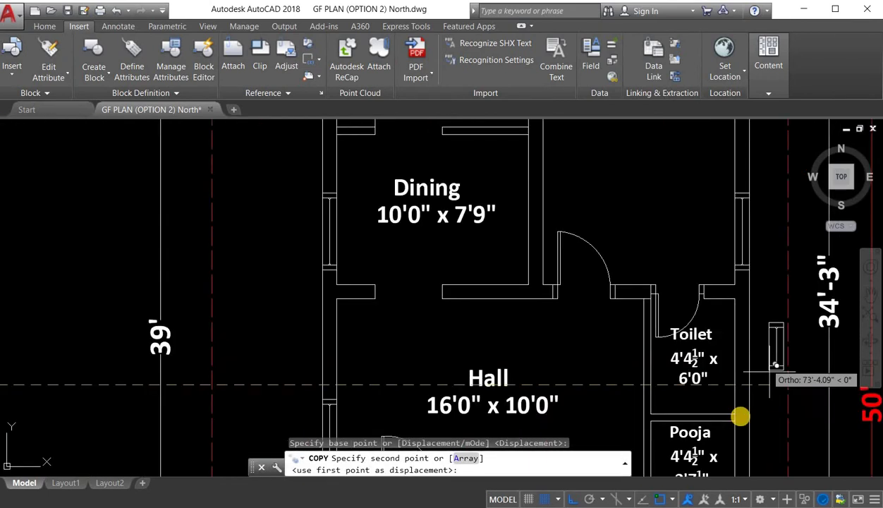
click(743, 417)
key(Escape)
Step: Draw a horizontal line across the thickness of the Pooja room's west wall at the wall's midpoint
middle_drag(742, 416, 569, 287)
scroll(580, 300, down, 2)
scroll(546, 320, up, 2)
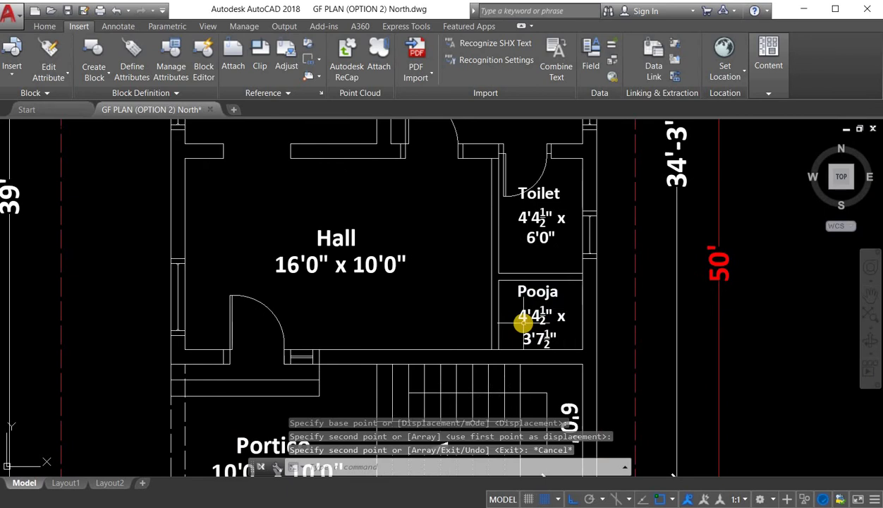
text(l)
key(Return)
scroll(499, 303, up, 4)
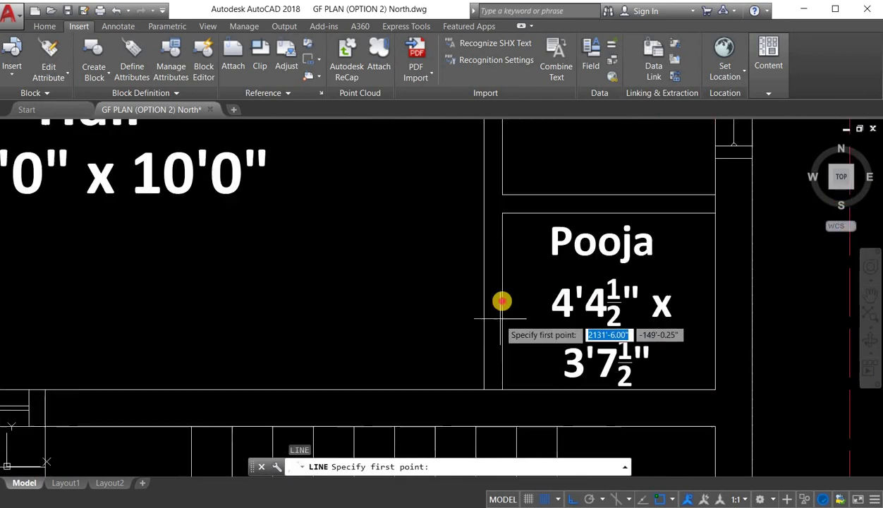
click(491, 305)
click(493, 281)
key(Escape)
click(493, 301)
right_click(405, 201)
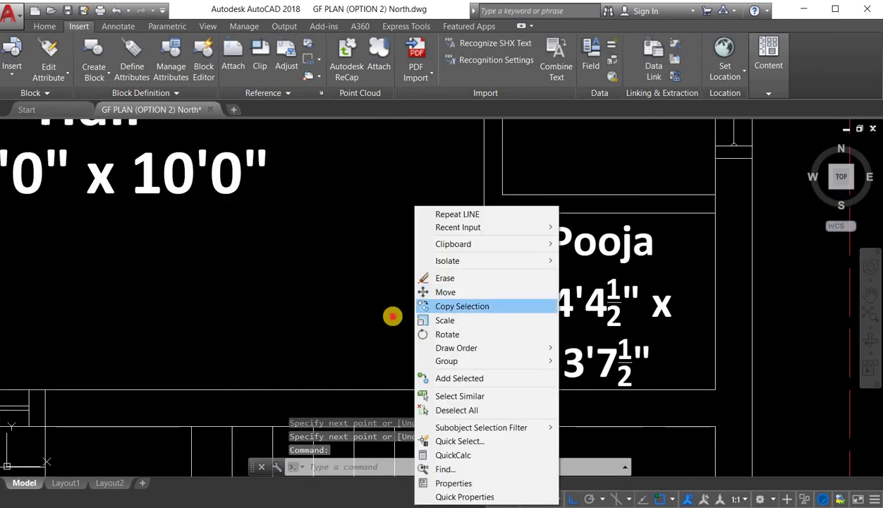
click(477, 305)
click(393, 315)
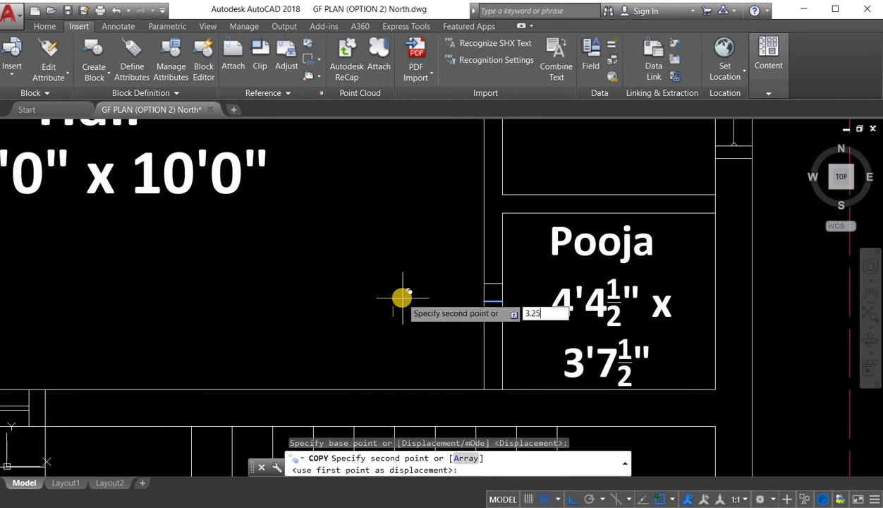
key(Escape)
Step: Copy the midpoint line in the Pooja room's west wall 1.5' north
click(493, 302)
right_click(431, 305)
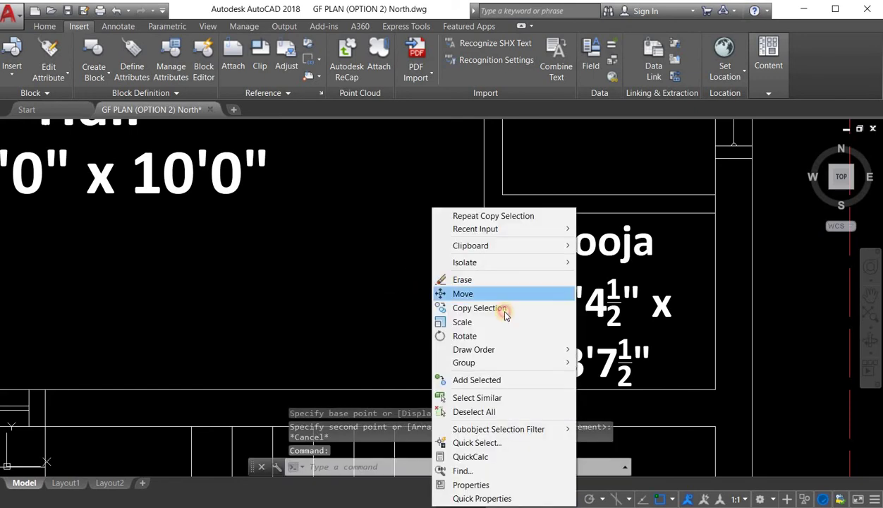
click(502, 310)
click(414, 322)
text(1.5)
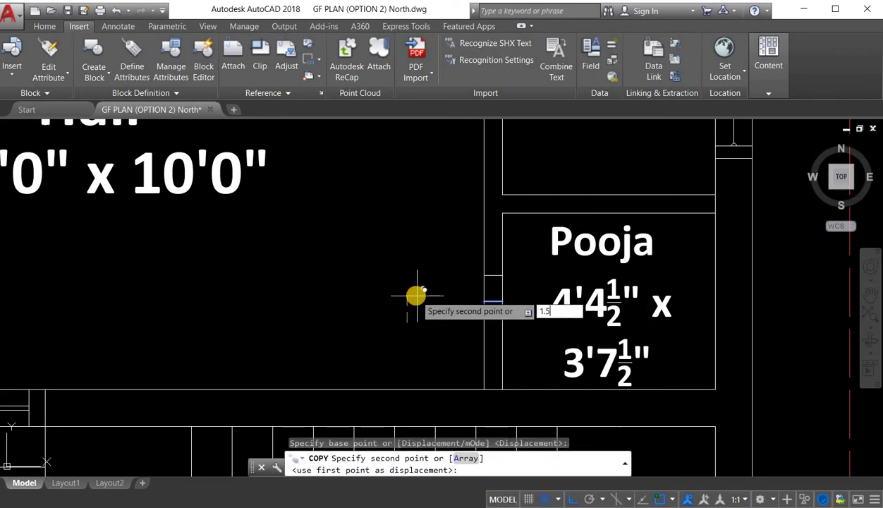
text(')
key(Return)
key(Escape)
Step: Copy the midpoint line in the Pooja room's west wall 1.5' south
click(494, 303)
right_click(449, 288)
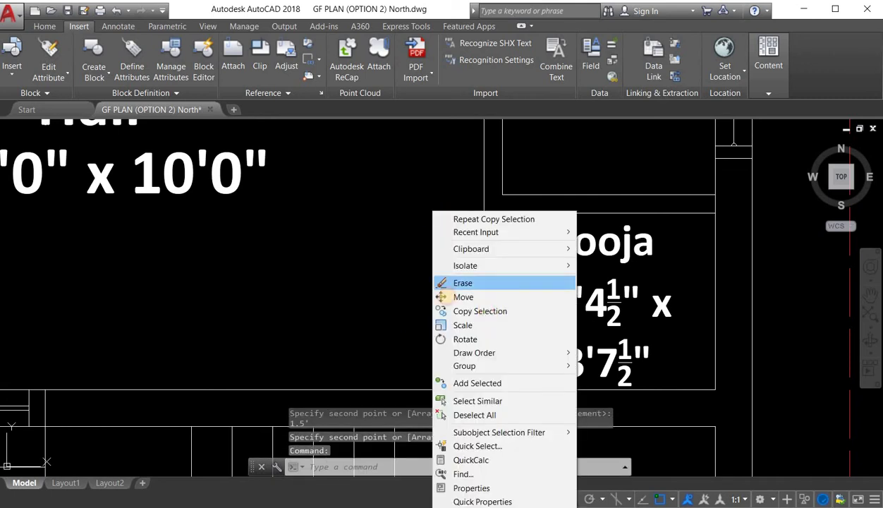
click(483, 369)
click(382, 273)
text(1.5')
key(Return)
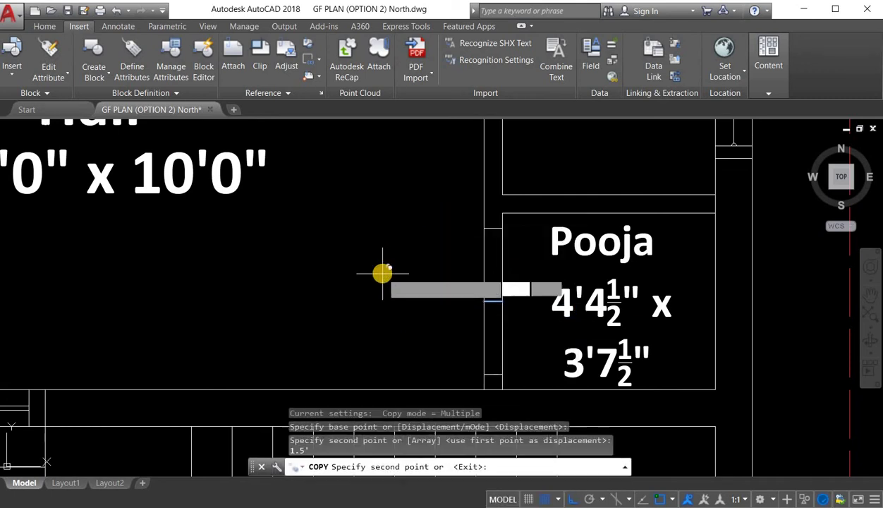
Step: Trim the Pooja room's west wall between the two offset lines and delete the midpoint line to leave an opening
key(Escape)
click(462, 254)
click(517, 289)
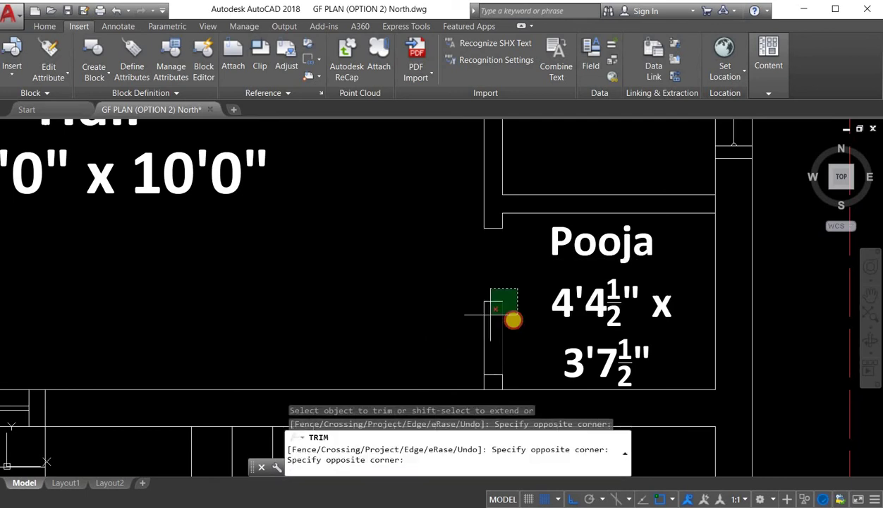
click(458, 331)
key(Escape)
click(513, 319)
click(485, 265)
key(Delete)
Step: Copy the existing plan's Pooja double door to the lower corner of the new Pooja room's west wall opening
scroll(521, 288, down, 3)
scroll(541, 306, down, 5)
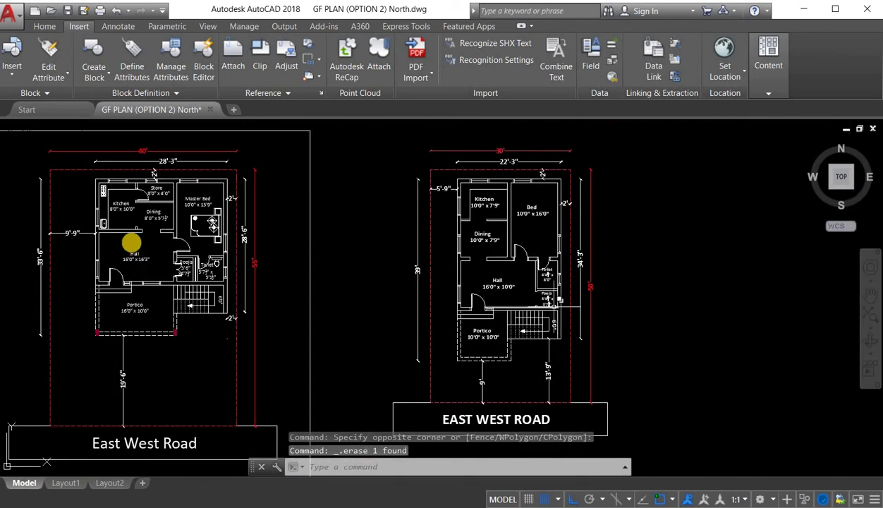
scroll(128, 240, up, 4)
scroll(272, 322, up, 4)
click(240, 289)
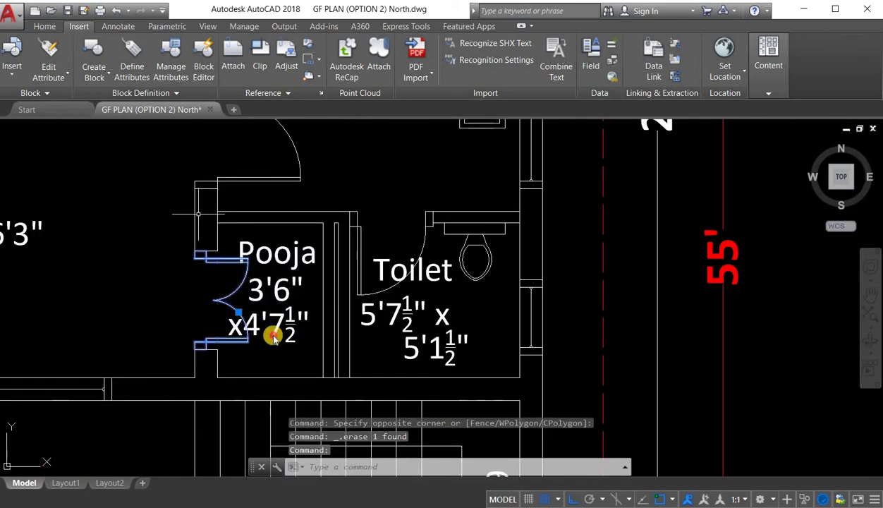
right_click(169, 340)
click(193, 339)
click(201, 347)
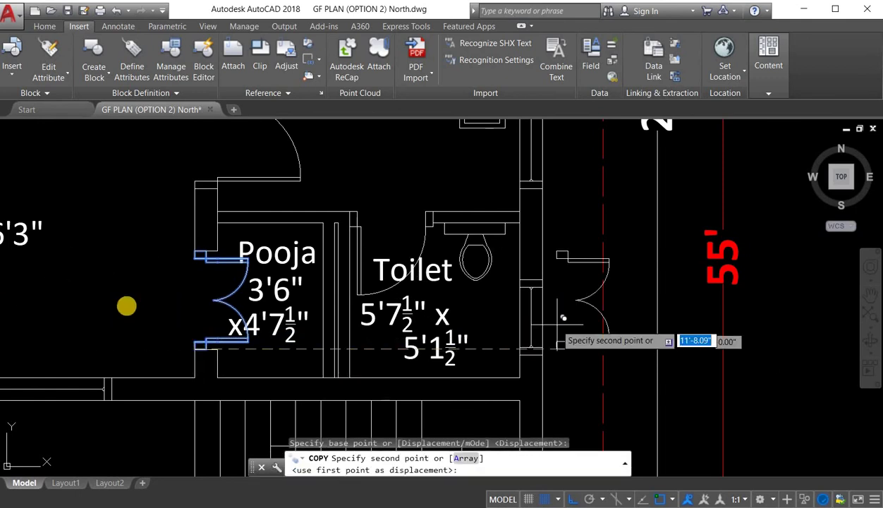
scroll(561, 332, down, 5)
scroll(651, 408, up, 5)
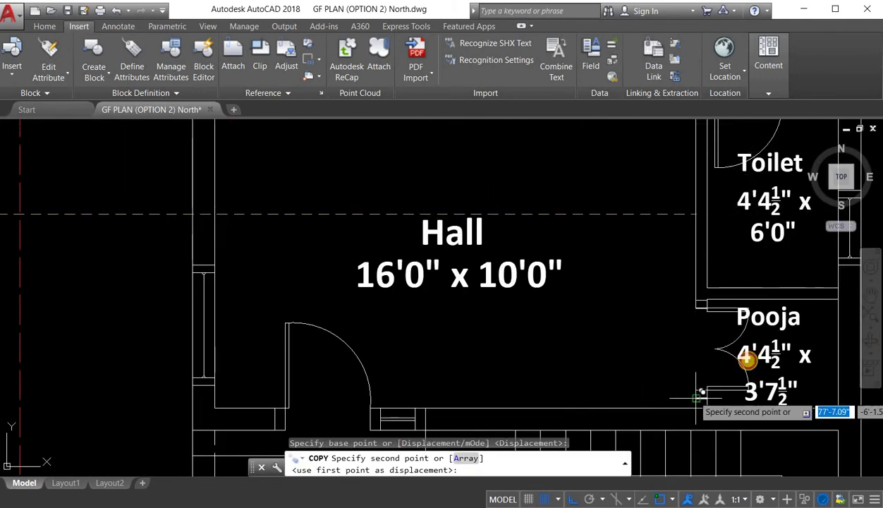
click(697, 398)
key(Escape)
middle_drag(721, 359, 454, 303)
scroll(454, 304, up, 2)
click(454, 302)
click(424, 207)
right_click(422, 207)
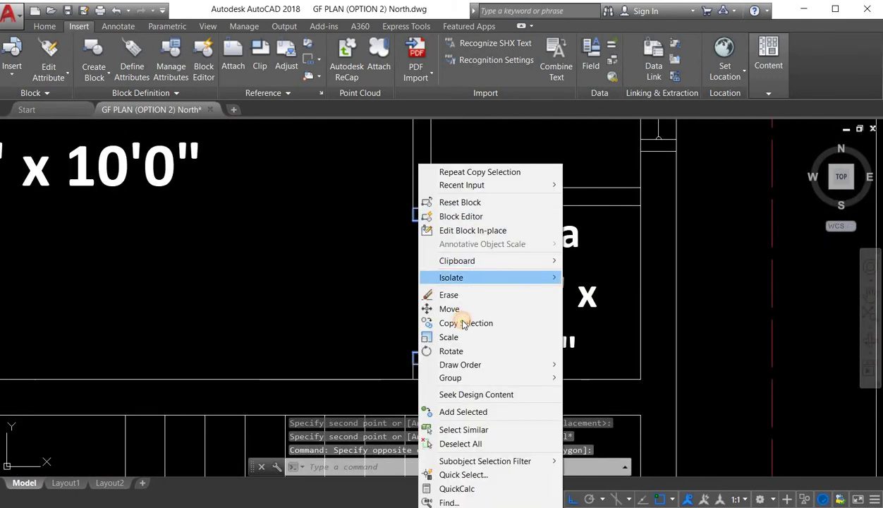
click(449, 308)
scroll(389, 363, up, 3)
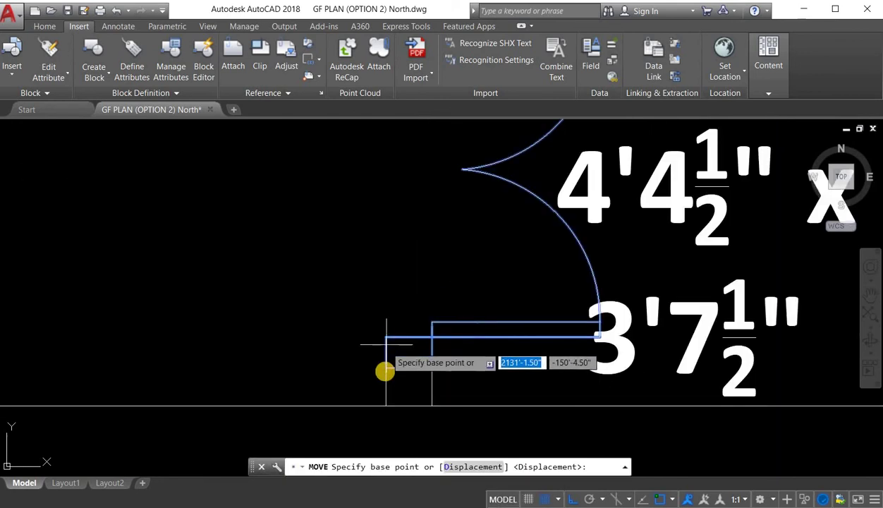
click(387, 368)
scroll(393, 353, down, 6)
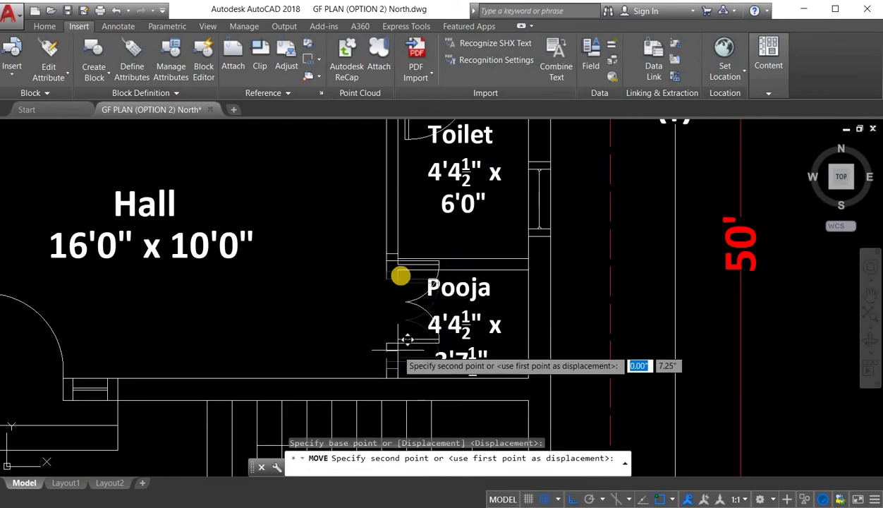
key(Escape)
scroll(381, 288, up, 5)
key(Escape)
Step: Measure the copied Pooja door's extent along the west wall
scroll(391, 307, down, 5)
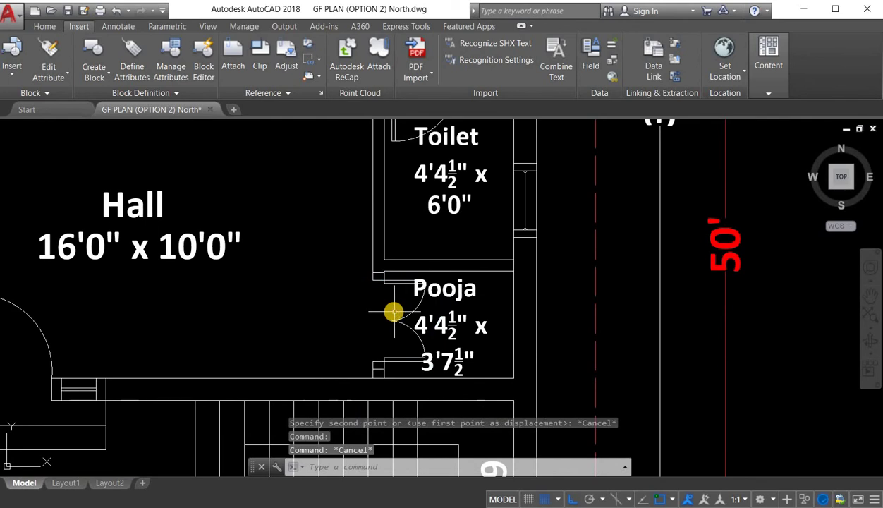
key(Return)
scroll(386, 283, up, 5)
click(384, 251)
scroll(386, 267, down, 5)
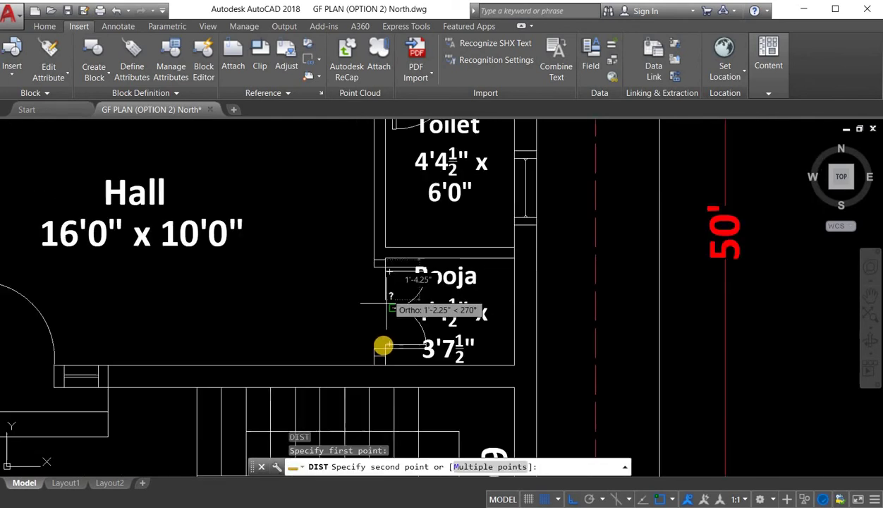
scroll(384, 359, up, 5)
key(Escape)
Step: Delete the copied double door from the new Pooja room's opening
click(445, 339)
click(417, 289)
key(Delete)
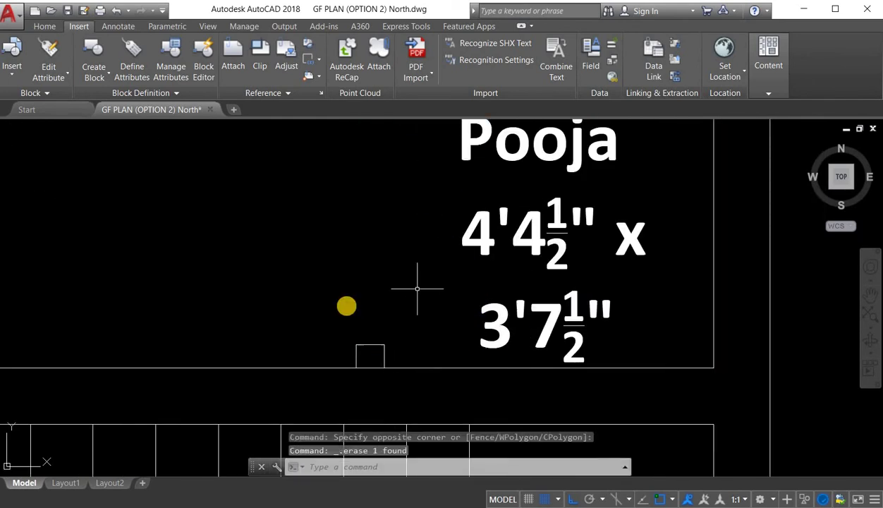
Step: Open the PD(3'0") Pooja door block from the door and window library for editing and delete its text label
scroll(509, 336, down, 10)
middle_drag(342, 308, 620, 302)
scroll(441, 276, up, 8)
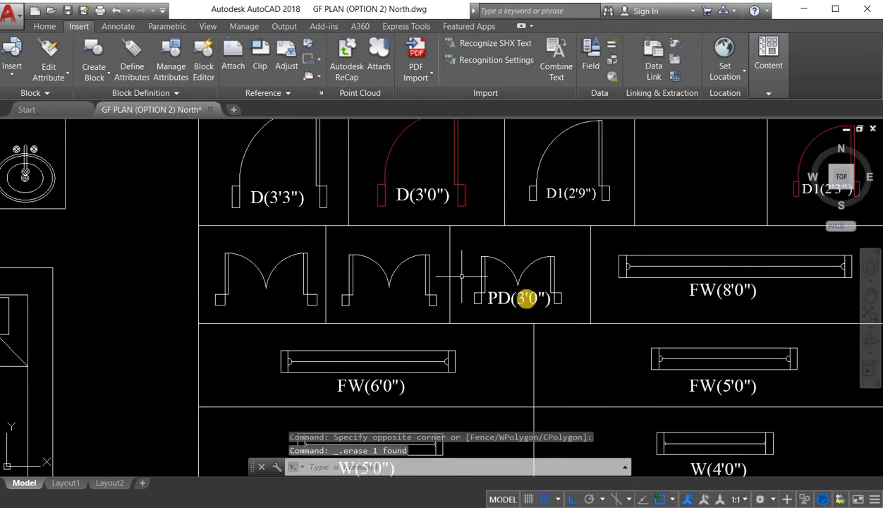
scroll(517, 302, up, 2)
click(514, 304)
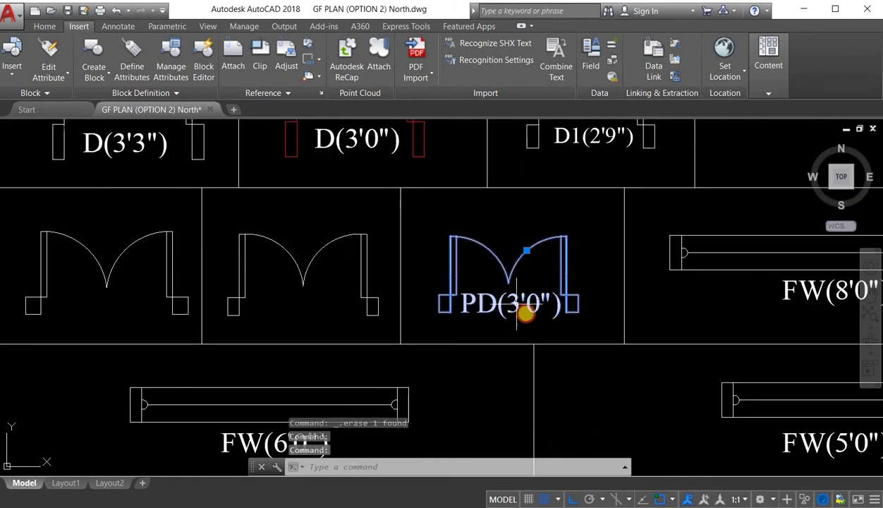
double_click(453, 333)
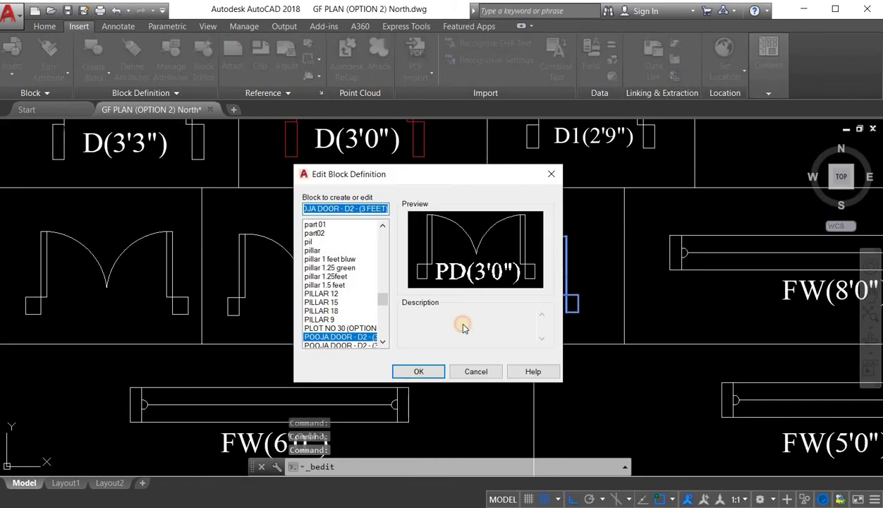
key(Return)
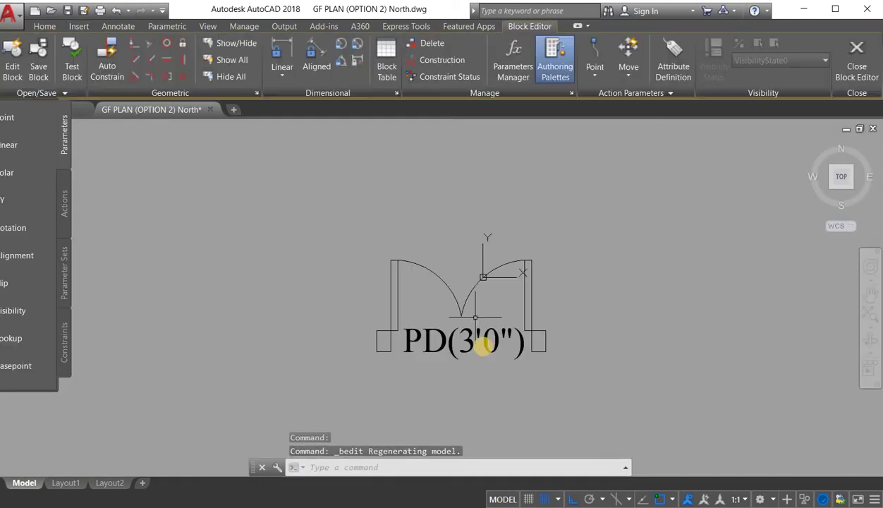
click(470, 325)
key(Delete)
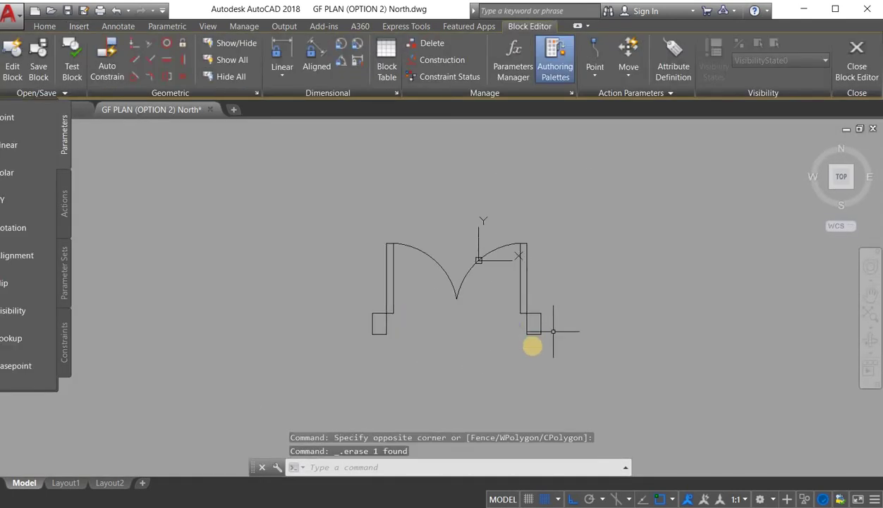
Step: Measure the door block's overall width between the outer corners of its two jambs
scroll(534, 341, up, 4)
key(Escape)
key(Return)
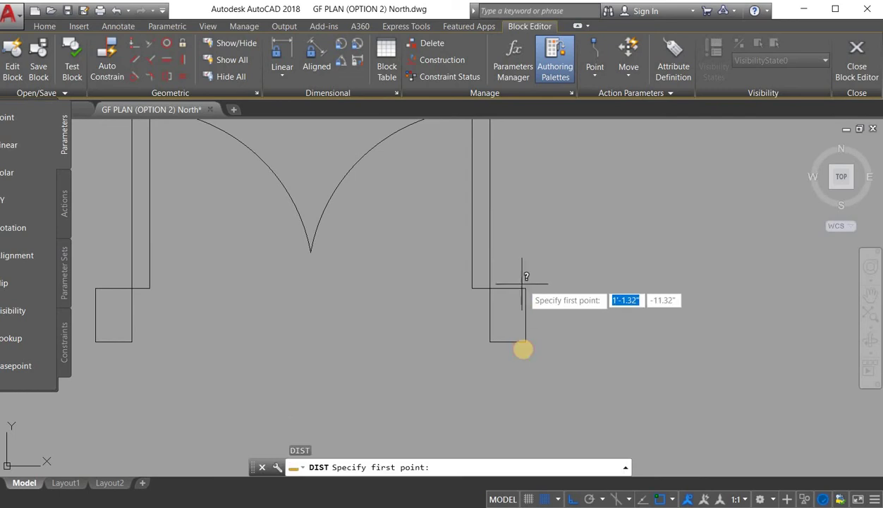
click(525, 288)
scroll(527, 342, down, 2)
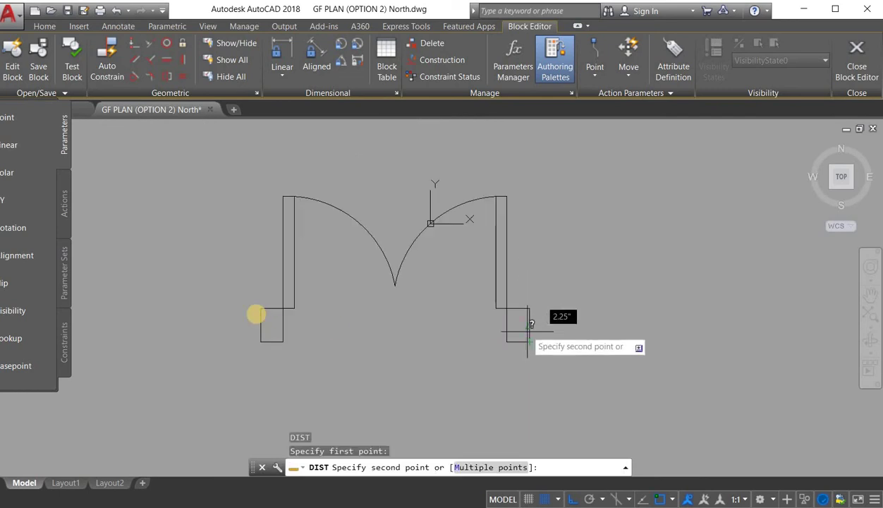
key(Escape)
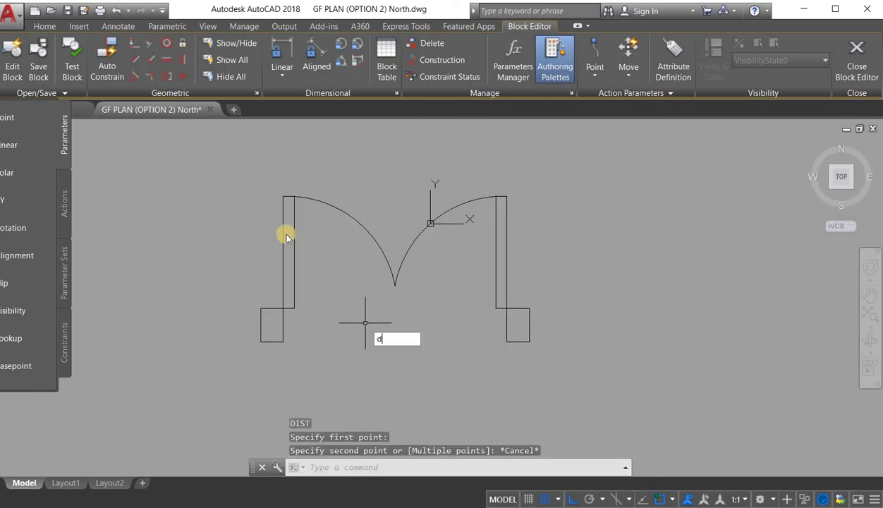
Step: Measure the length of the door block's left leaf along its outer edge
text(di)
key(Return)
click(284, 196)
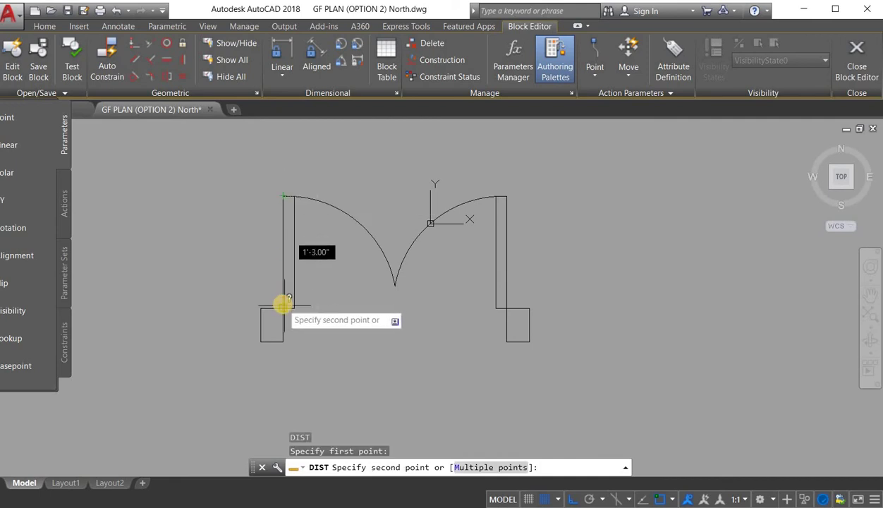
key(Escape)
key(Return)
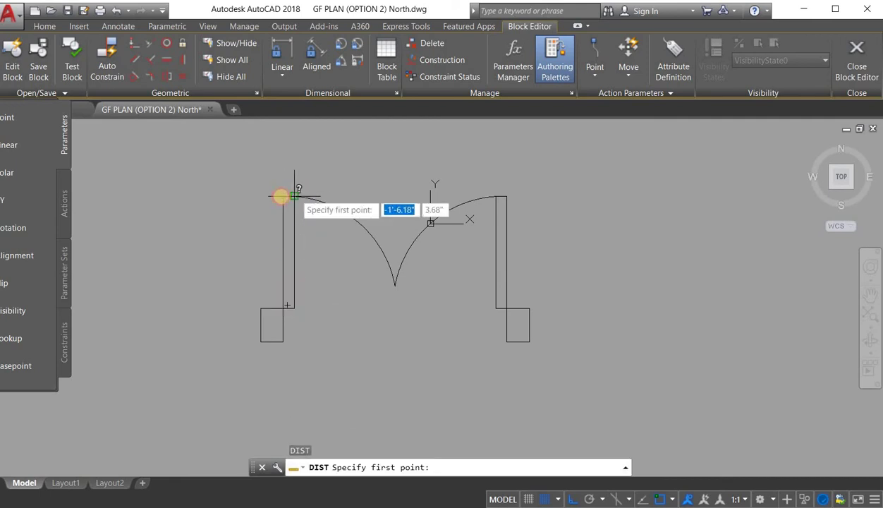
click(284, 196)
key(Escape)
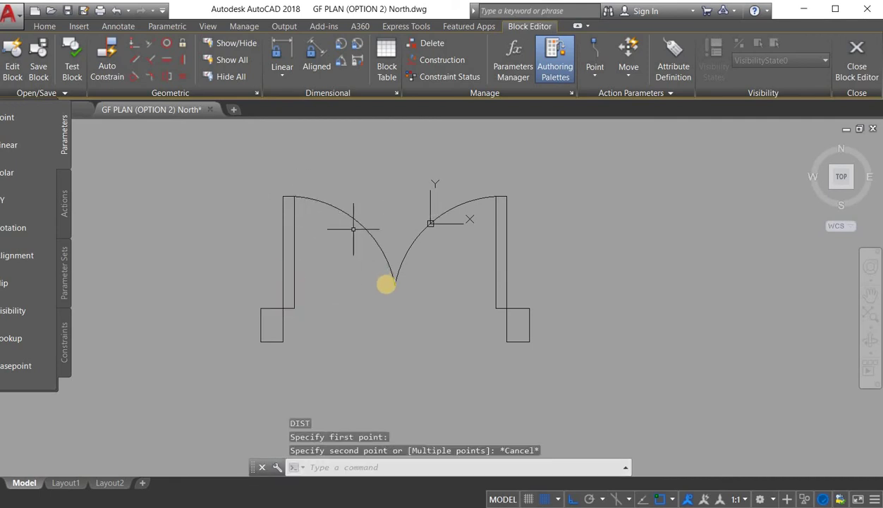
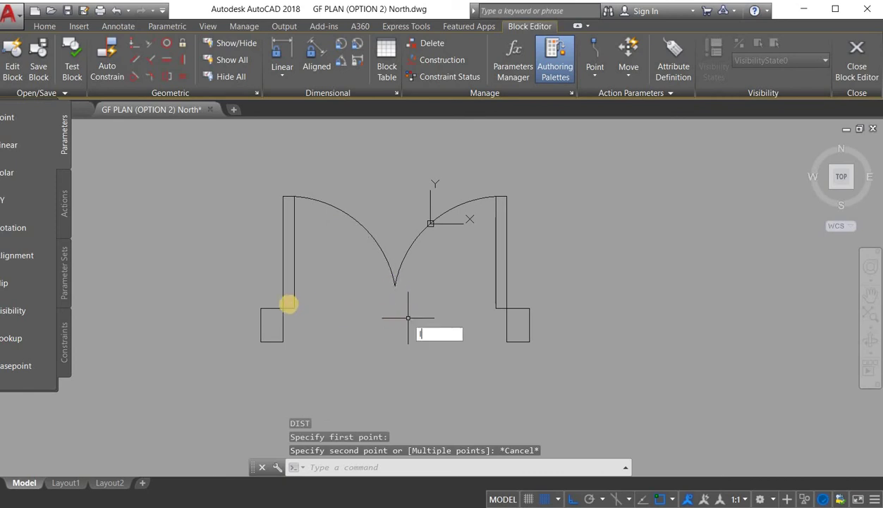
Step: Draw a horizontal line from the left leaf's inner bottom corner to the right leaf's outer bottom edge
key(Return)
click(295, 308)
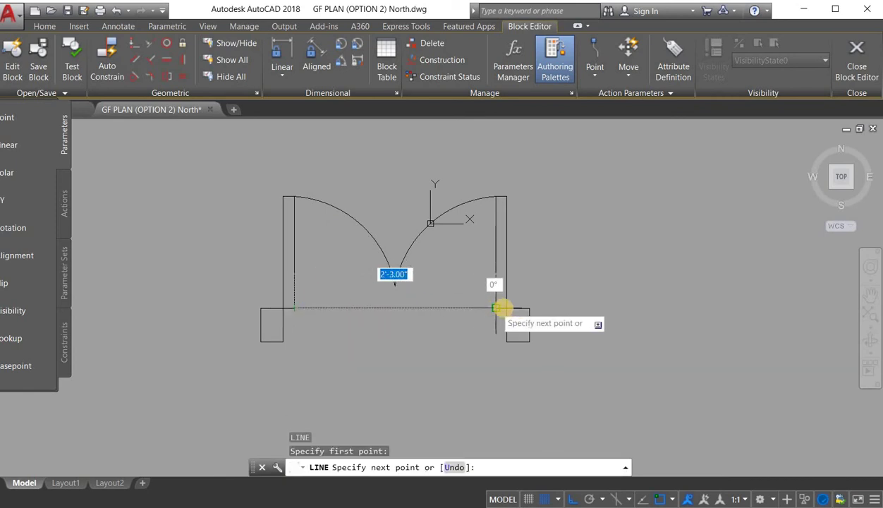
key(Escape)
key(Return)
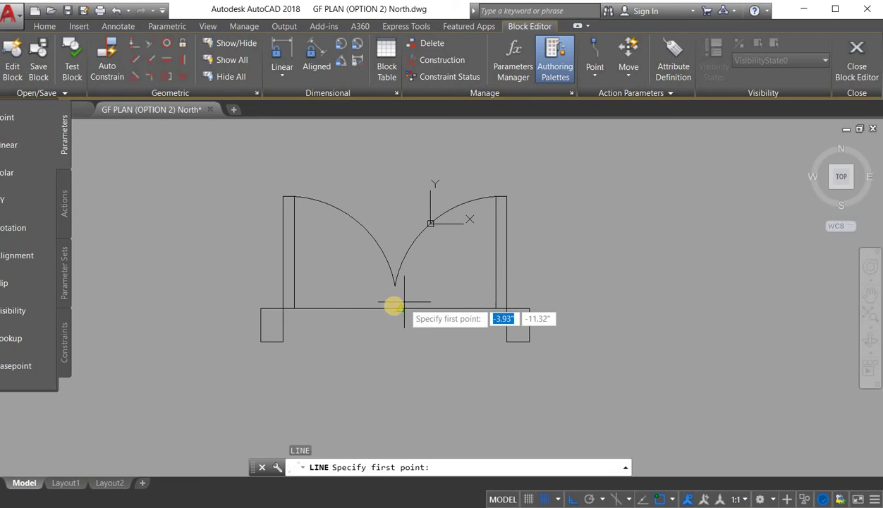
key(Escape)
Step: Stretch the horizontal line's right end to the right leaf's inner bottom corner
click(374, 315)
click(346, 296)
scroll(306, 313, up, 1)
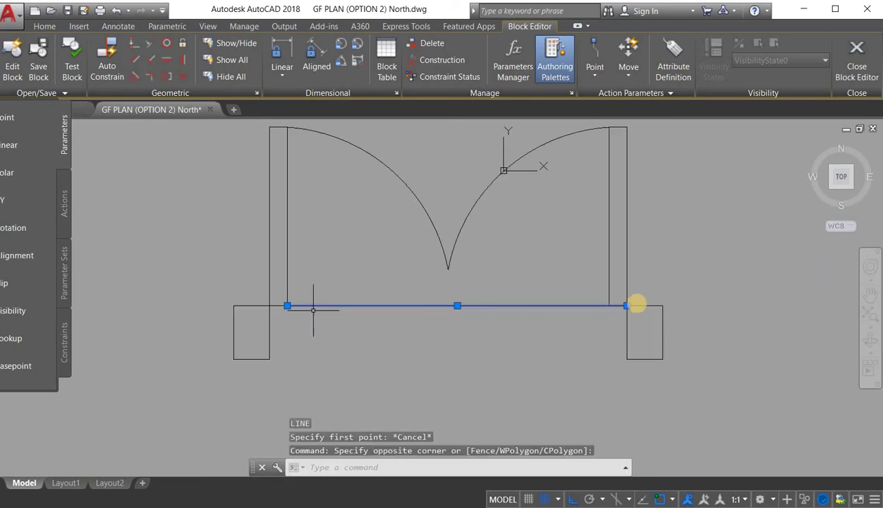
click(626, 306)
key(Escape)
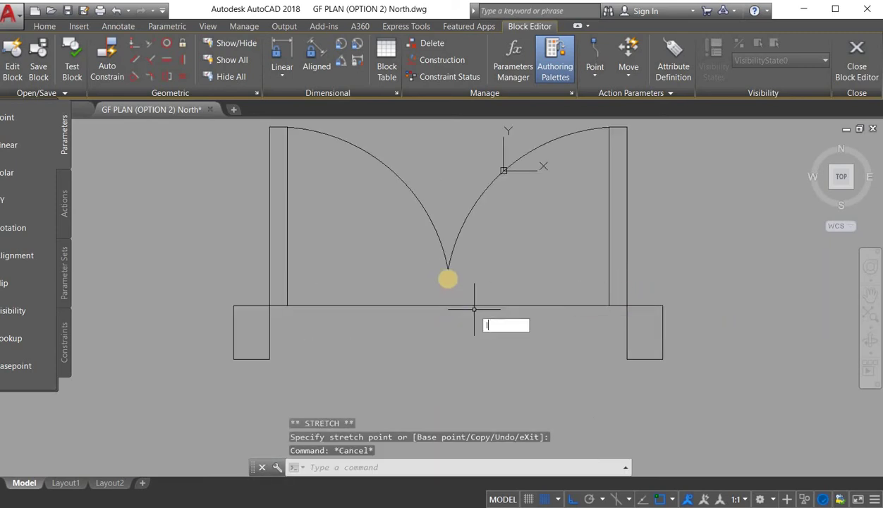
Step: Draw a vertical line from the meeting point of the two swing arcs down to the horizontal line
key(Return)
key(Escape)
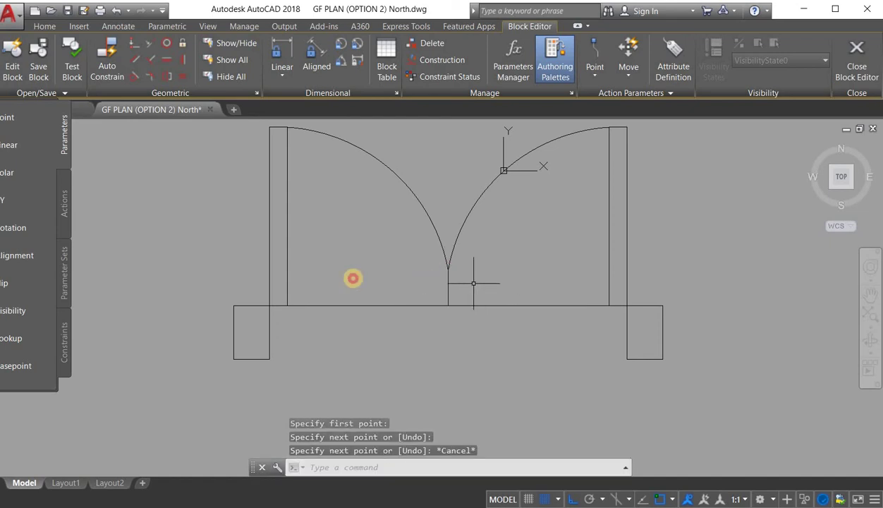
click(474, 285)
click(353, 278)
key(Escape)
Step: Delete the horizontal and vertical helper lines between the two door leaves
scroll(307, 232, down, 1)
click(404, 290)
click(380, 268)
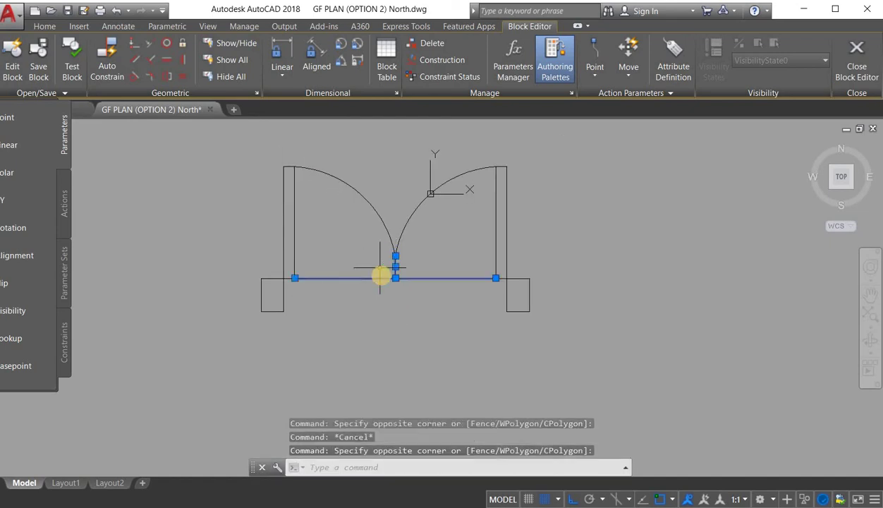
key(Delete)
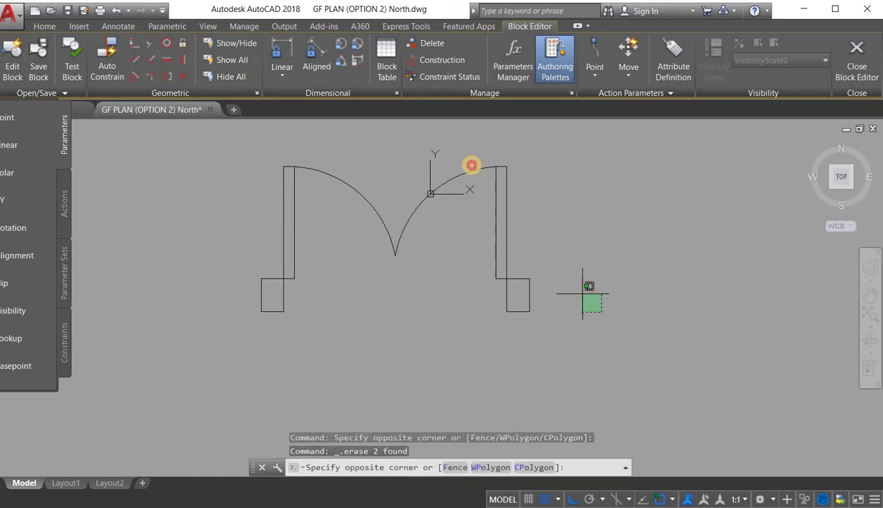
Step: Replace the door's right half with a mirrored copy of the left half about a vertical axis through the arc's end, keeping the original
click(449, 207)
key(Delete)
click(226, 119)
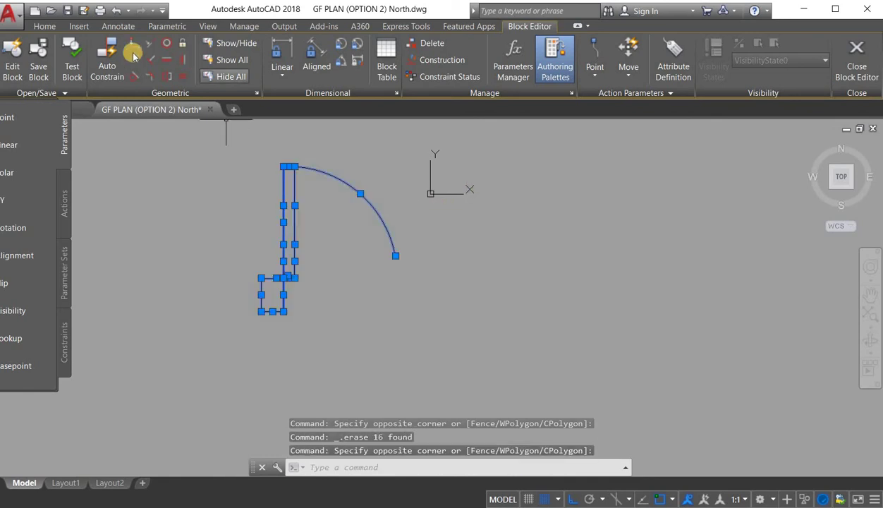
click(43, 56)
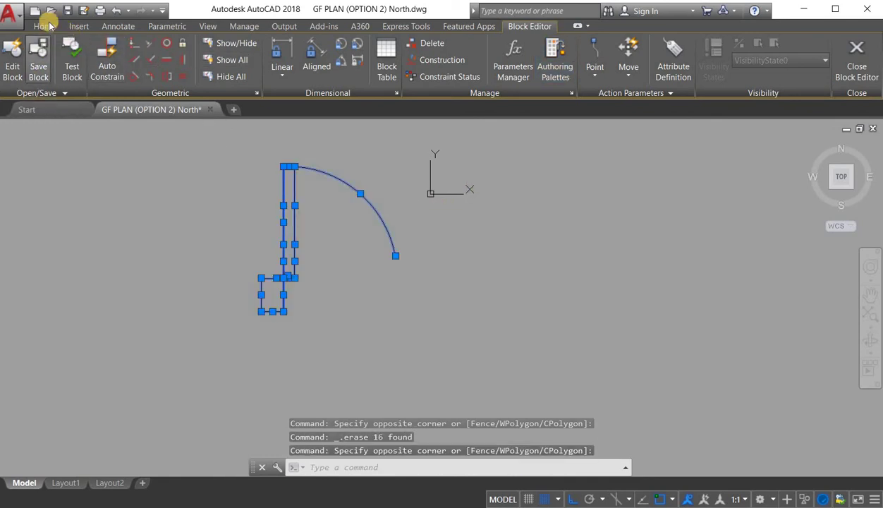
text(mi)
key(Return)
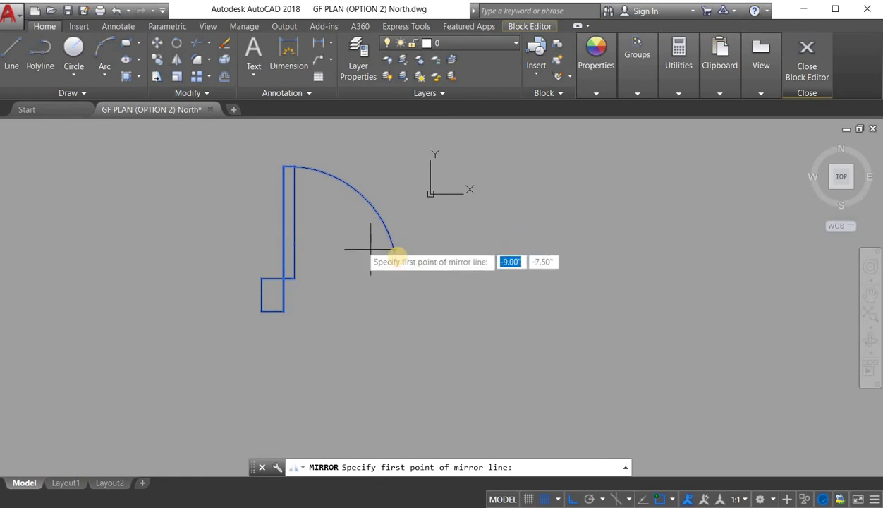
click(395, 254)
click(395, 300)
right_click(422, 269)
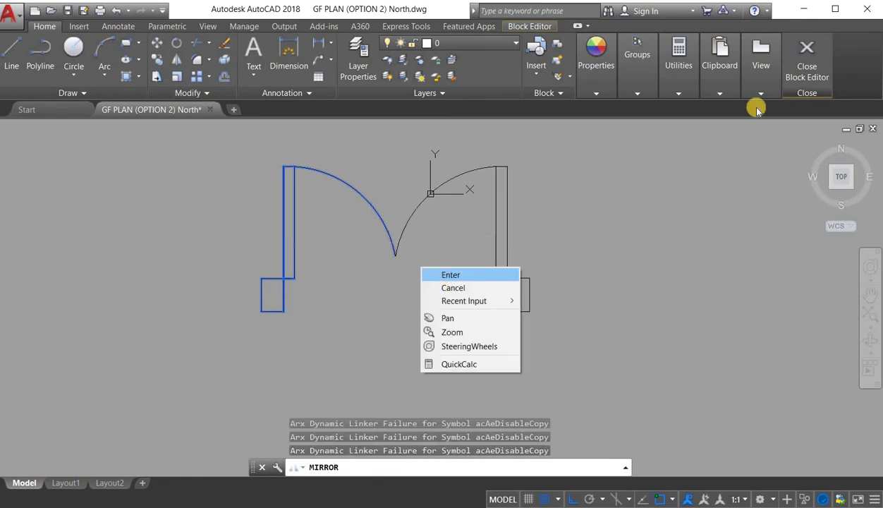
Step: Save the changes to the 3'0" Pooja door block and close the block editor
click(807, 61)
click(453, 247)
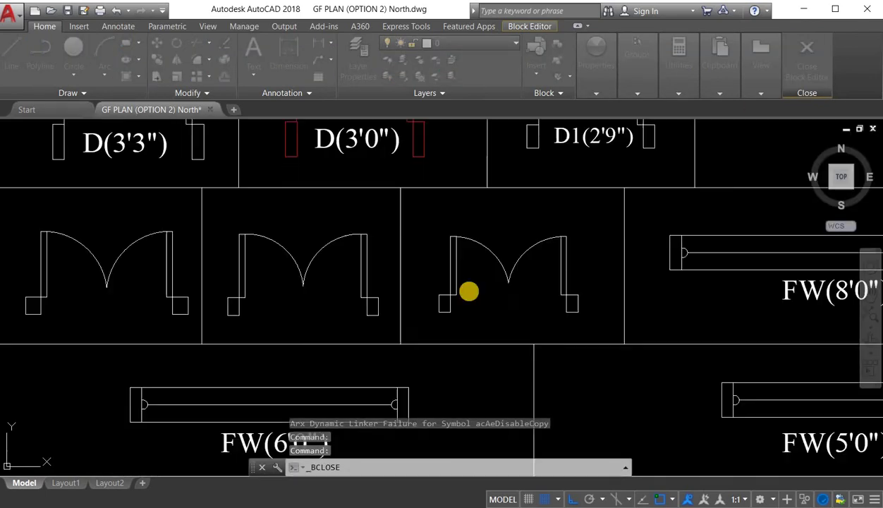
Step: Copy the 3'0" double door block from the door library into the empty space east of the first plan
scroll(456, 257, down, 5)
scroll(476, 262, up, 3)
key(Escape)
click(454, 256)
right_click(479, 249)
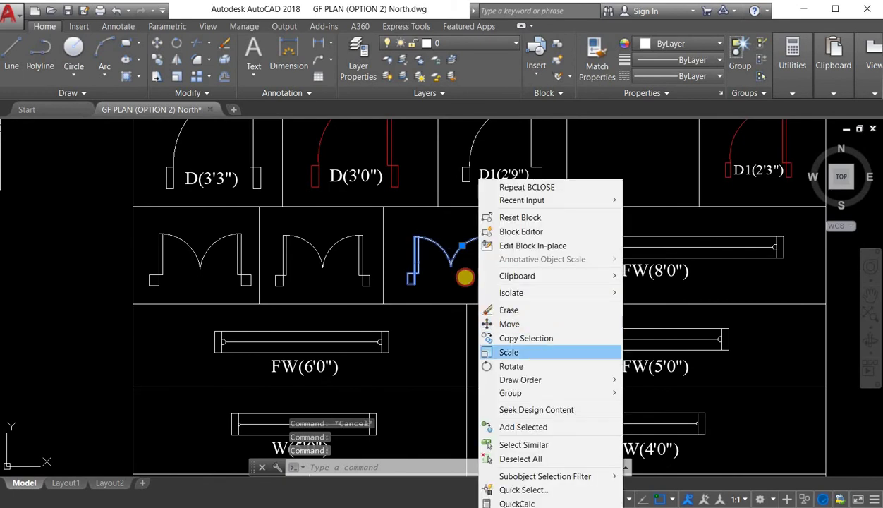
click(522, 339)
click(451, 267)
scroll(361, 274, down, 4)
middle_drag(657, 336, 298, 291)
scroll(545, 274, up, 4)
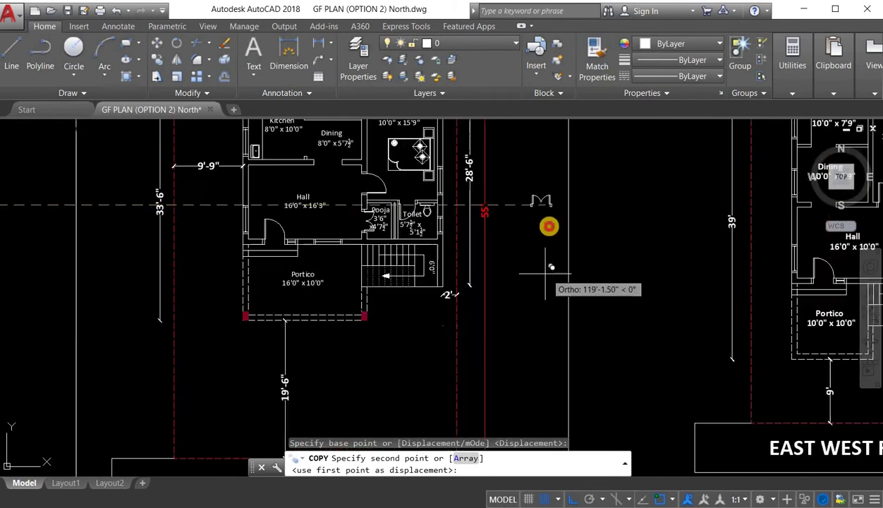
click(551, 223)
key(Escape)
Step: Rotate the copied double door a quarter turn clockwise so its leaves point east
click(550, 222)
click(520, 135)
right_click(523, 146)
click(556, 333)
scroll(527, 180, up, 4)
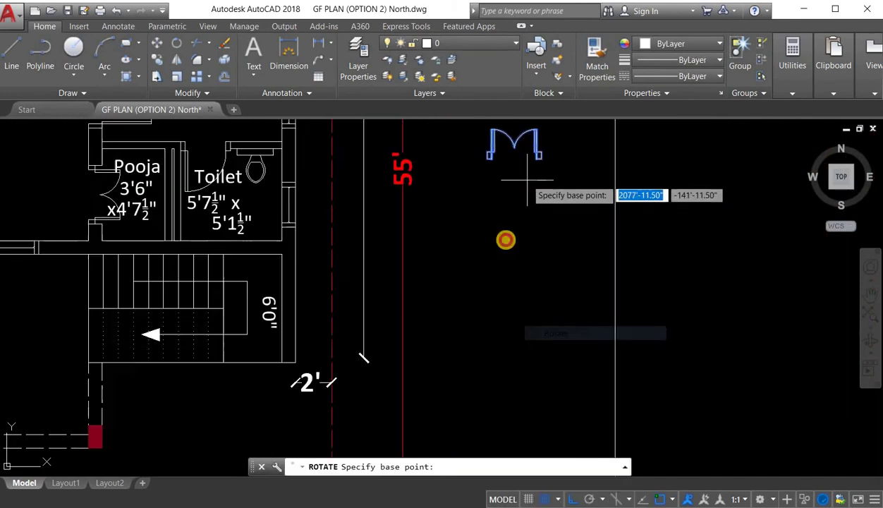
click(505, 156)
click(505, 240)
Step: Move the rotated double door by its jamb corner into the Pooja room opening of the new plan
click(550, 223)
click(483, 159)
right_click(529, 177)
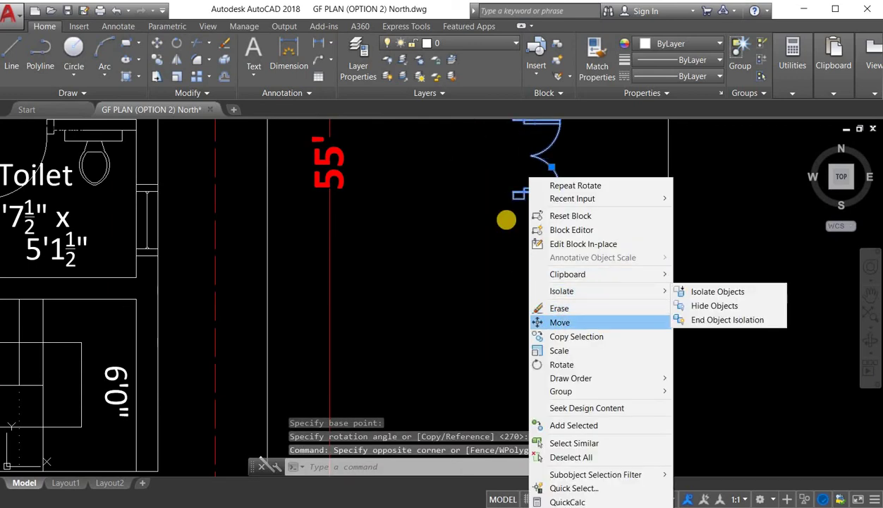
click(570, 322)
click(514, 199)
middle_drag(287, 292, 700, 292)
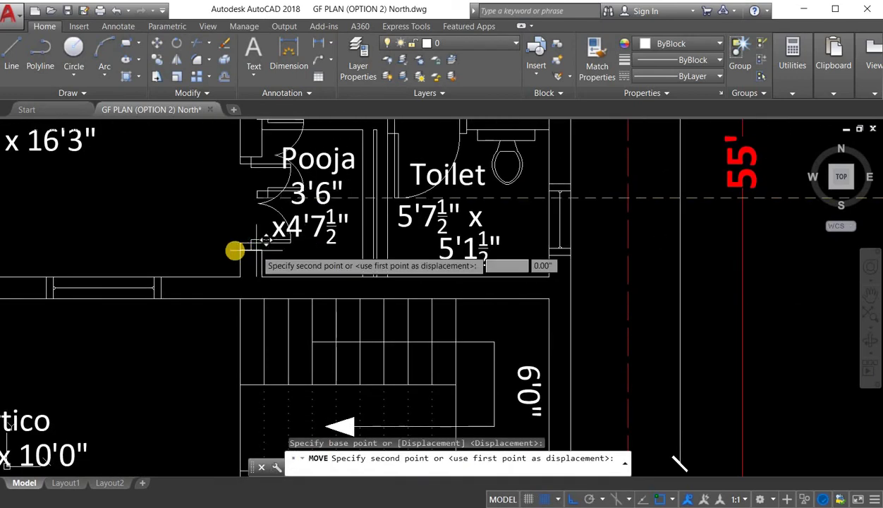
scroll(414, 242, down, 4)
middle_drag(694, 256, 399, 253)
scroll(510, 283, up, 5)
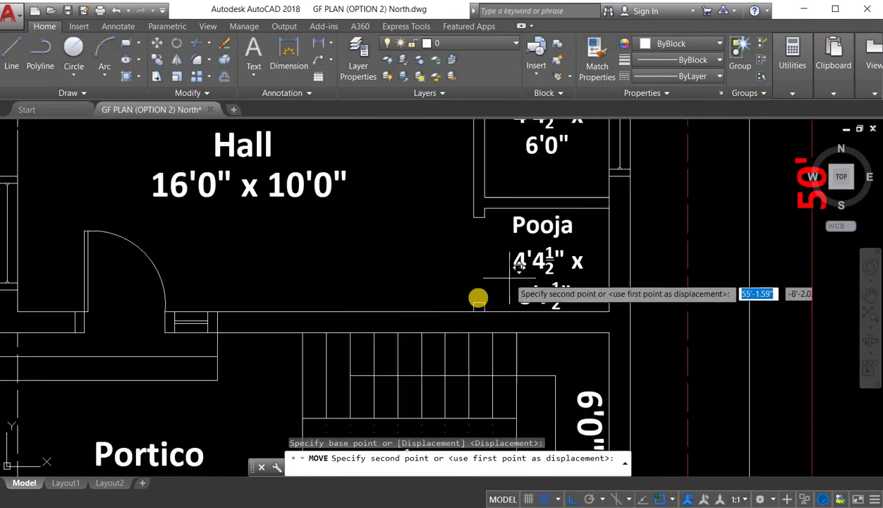
key(Escape)
scroll(530, 279, down, 2)
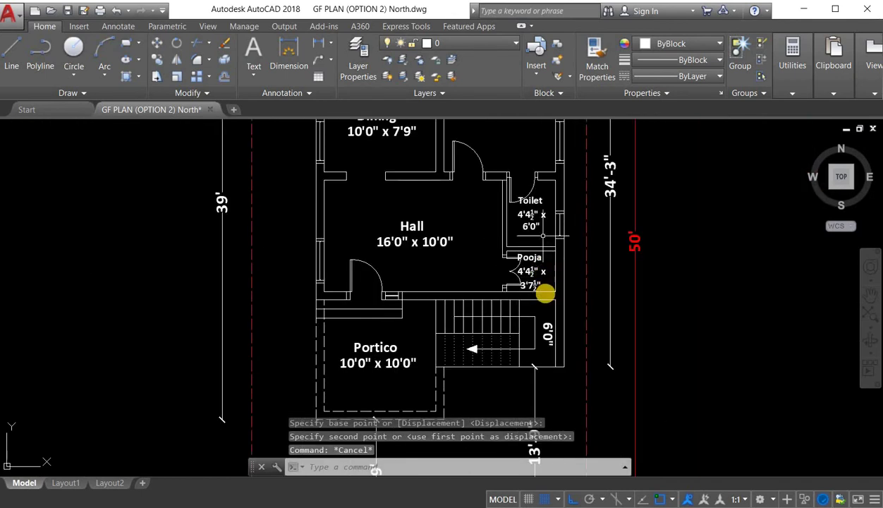
middle_drag(538, 274, 538, 296)
key(Escape)
Step: Save the drawing
mouse_move(420, 287)
middle_down()
mouse_move(481, 308)
mouse_move(502, 228)
middle_up()
key(ctrl+s)
scroll(512, 306, down, 2)
scroll(504, 222, up, 1)
scroll(502, 329, down, 1)
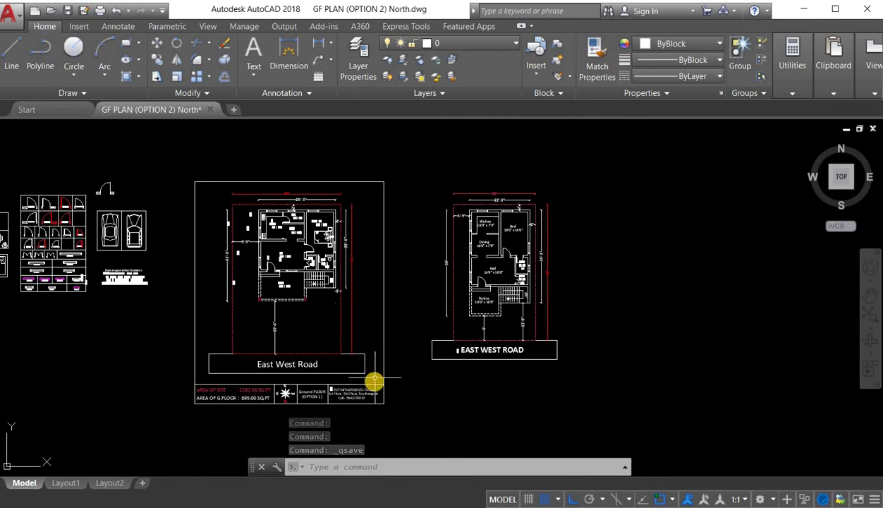
click(375, 381)
key(Escape)
middle_drag(375, 394, 388, 296)
scroll(390, 300, up, 2)
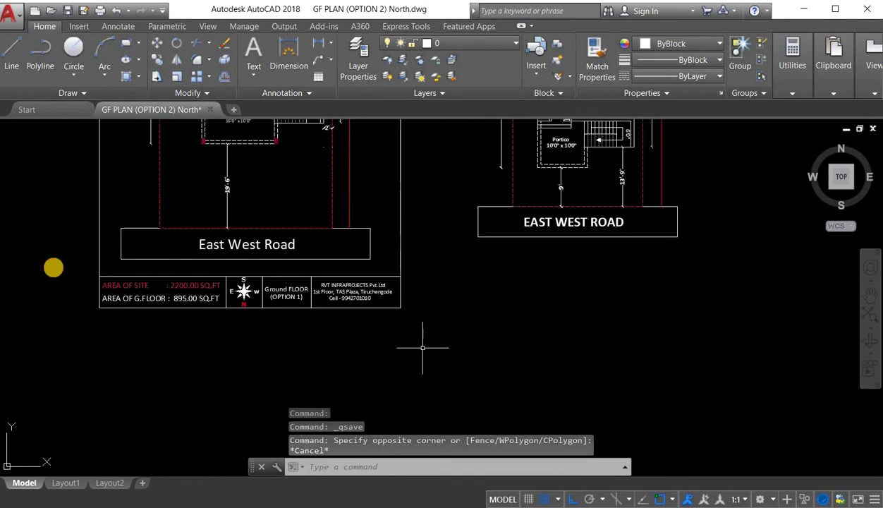
click(421, 344)
click(54, 268)
click(275, 262)
scroll(243, 203, down, 3)
scroll(225, 152, up, 1)
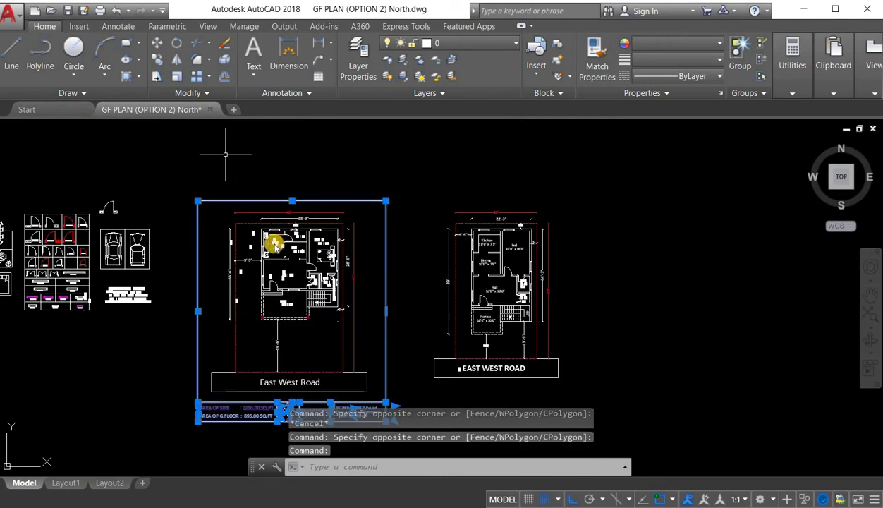
right_click(227, 156)
click(275, 241)
click(288, 285)
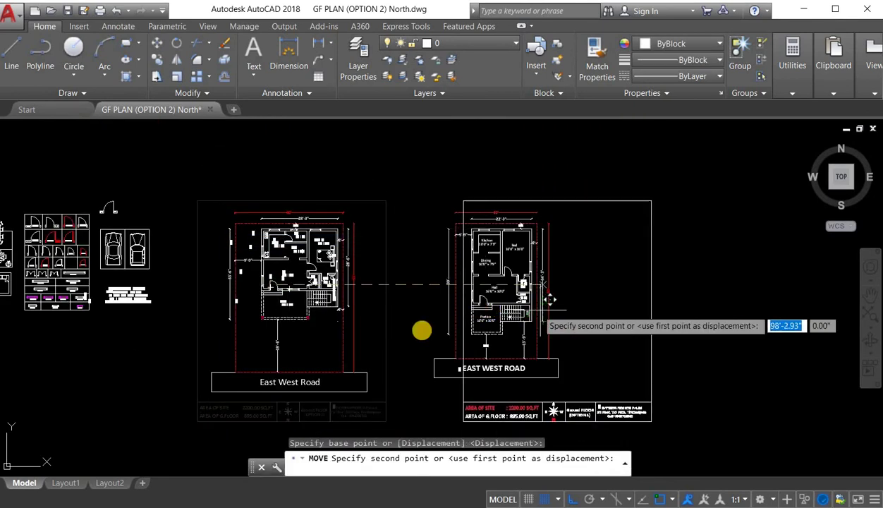
key(Escape)
scroll(392, 350, down, 2)
scroll(385, 387, up, 2)
Step: Copy the first plan's sheet border and title block horizontally so they enclose the new plan
click(385, 387)
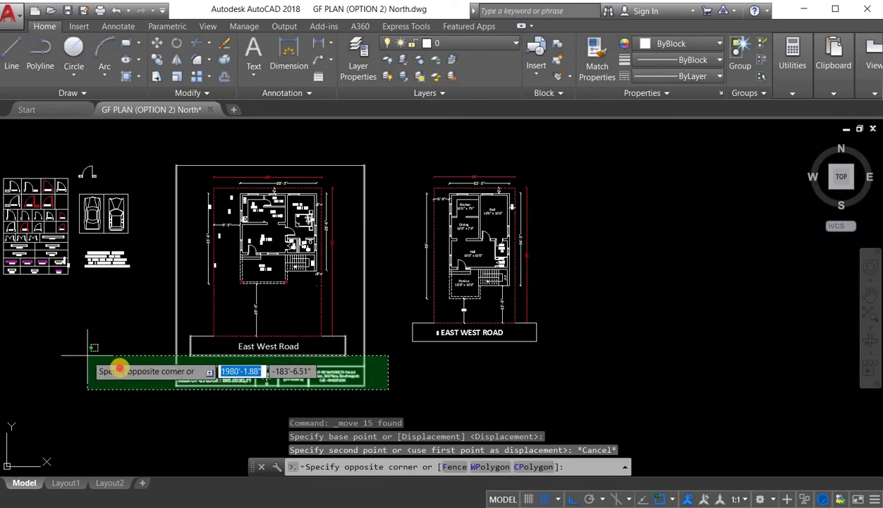
click(89, 356)
right_click(227, 139)
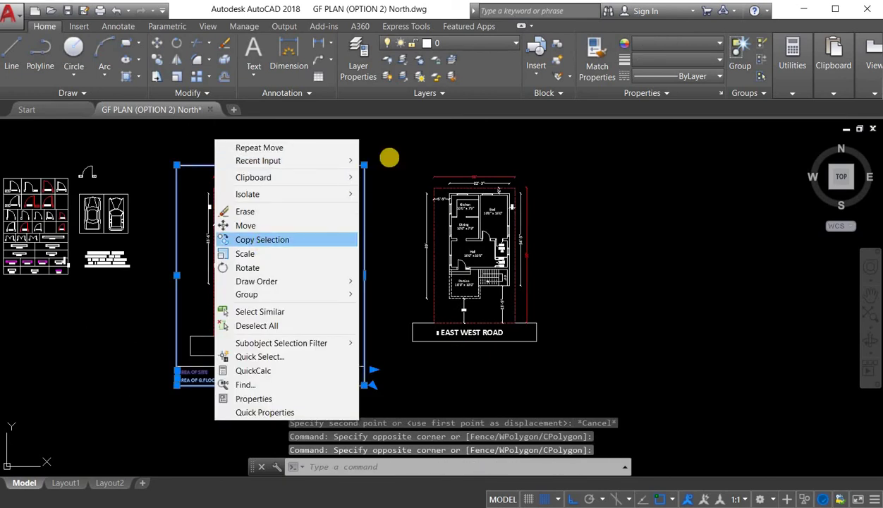
click(266, 239)
click(382, 136)
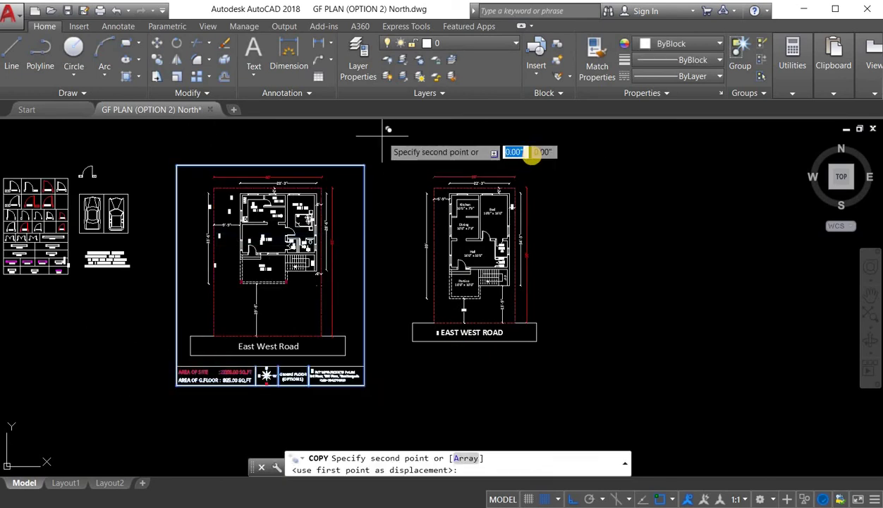
click(589, 191)
key(Escape)
Step: Delete the company contact text from the copied title block
scroll(580, 395, up, 2)
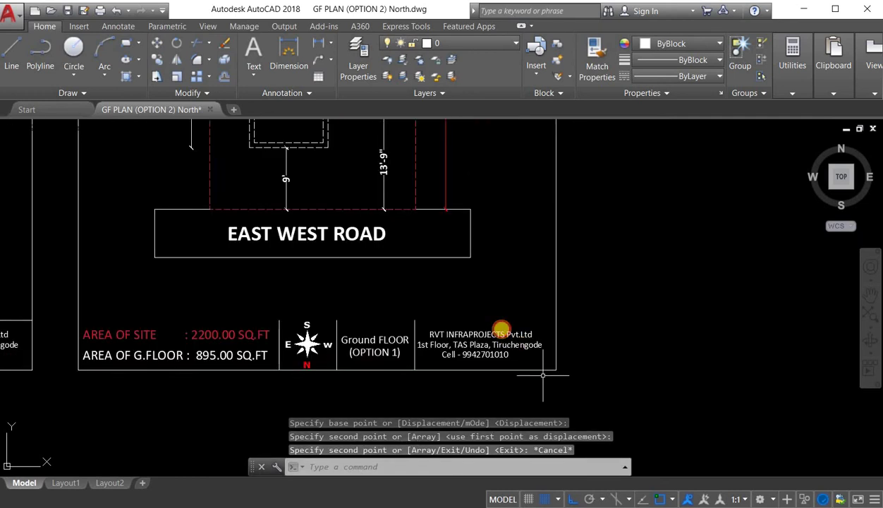
click(502, 330)
key(Delete)
Step: Draw a horizontal line along the top of the copied title block and stretch it to the sheet border's west edge
middle_drag(434, 403, 544, 388)
text(l)
key(space)
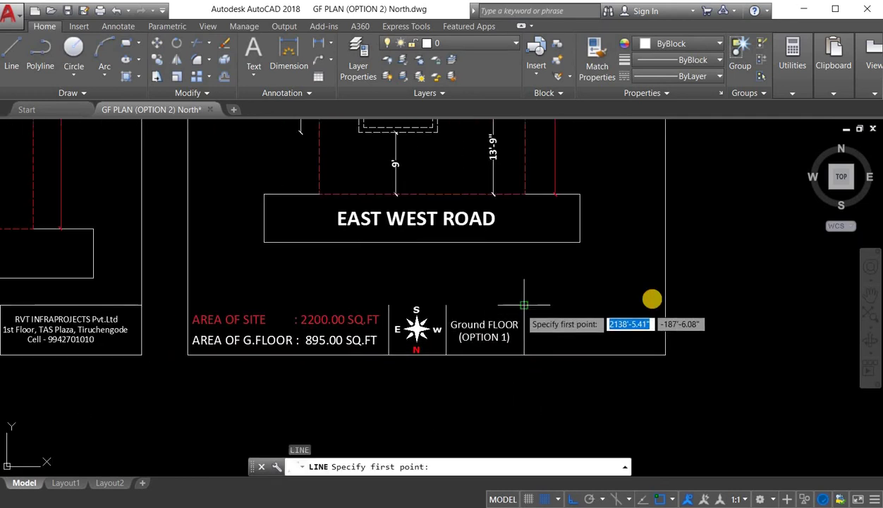
click(524, 305)
click(661, 306)
click(527, 304)
key(Escape)
click(524, 304)
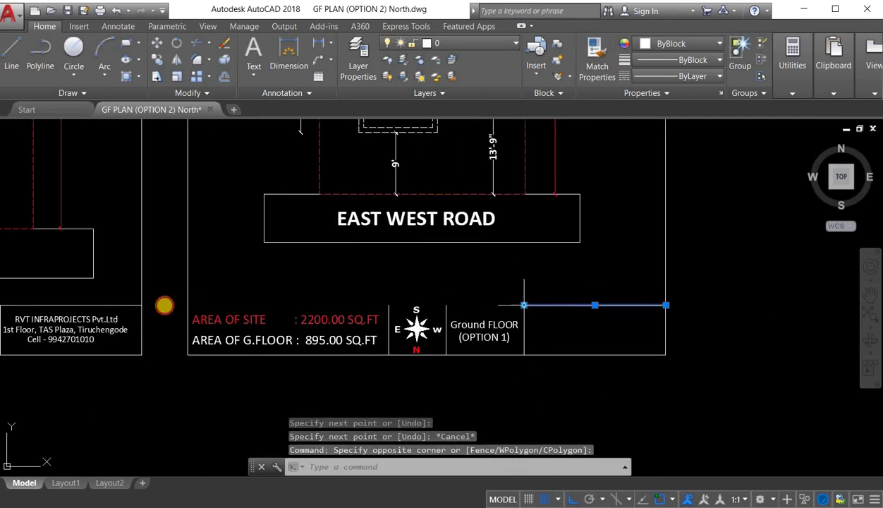
click(524, 305)
key(Escape)
scroll(380, 276, down, 3)
scroll(427, 311, up, 6)
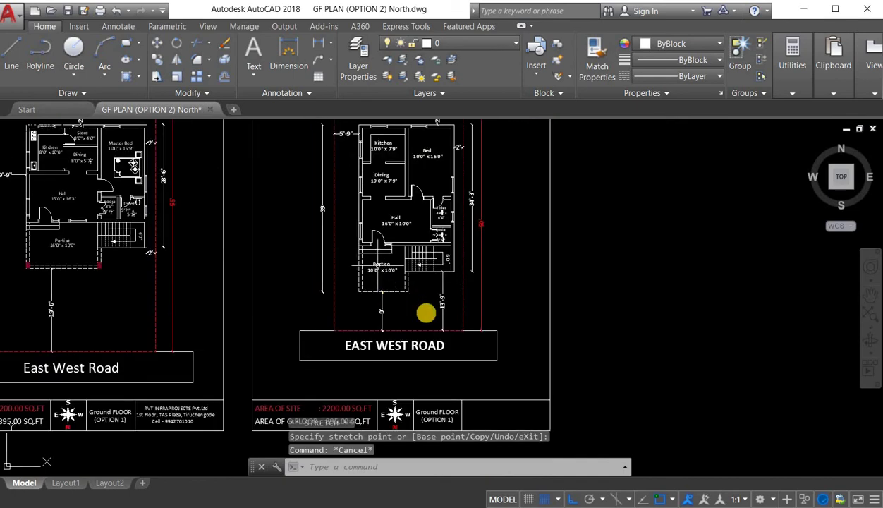
Step: Move the "Ground FLOOR (OPTION 1)" text and its divider line toward the east end of the title block
click(454, 305)
click(416, 336)
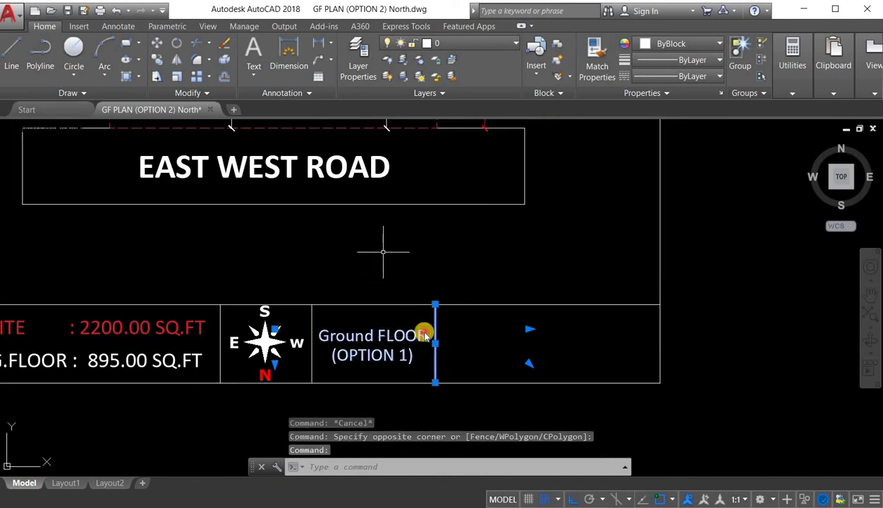
right_click(519, 253)
click(558, 340)
click(383, 407)
click(592, 384)
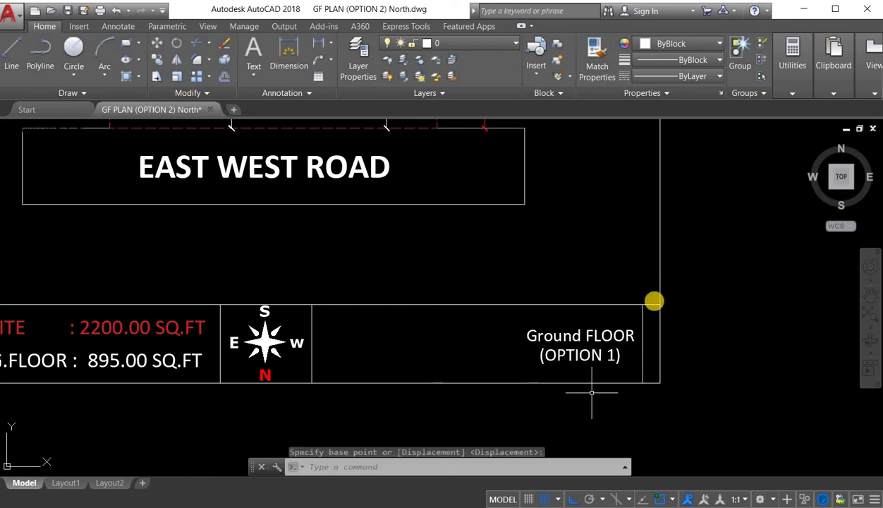
scroll(620, 348, up, 1)
key(Escape)
Step: Move one divider line to the west side of the Ground FLOOR text and delete the leftover lines on its east side
click(655, 302)
right_click(576, 212)
click(610, 297)
scroll(610, 286, down, 4)
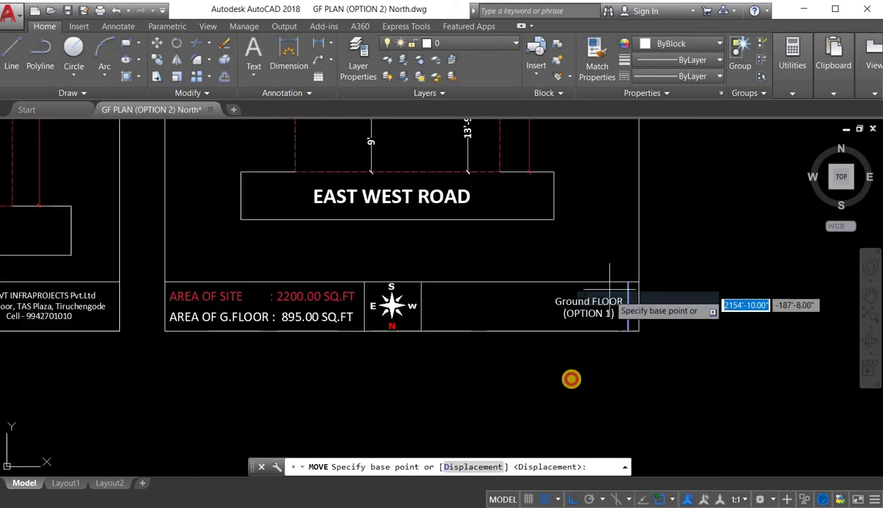
click(625, 371)
click(546, 369)
key(Escape)
scroll(610, 308, up, 2)
click(642, 272)
click(632, 311)
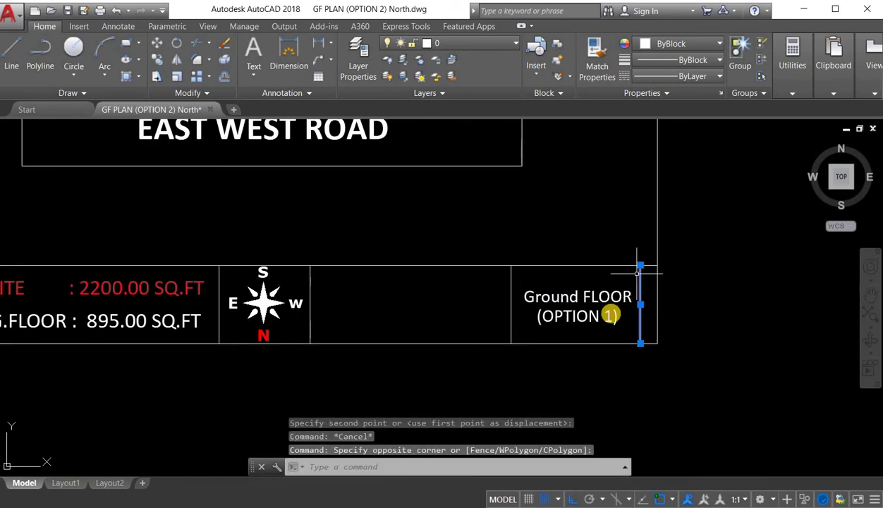
key(Delete)
Step: Move the "Ground FLOOR (OPTION 1)" text slightly east to centre it in its title block cell
click(570, 207)
right_click(570, 204)
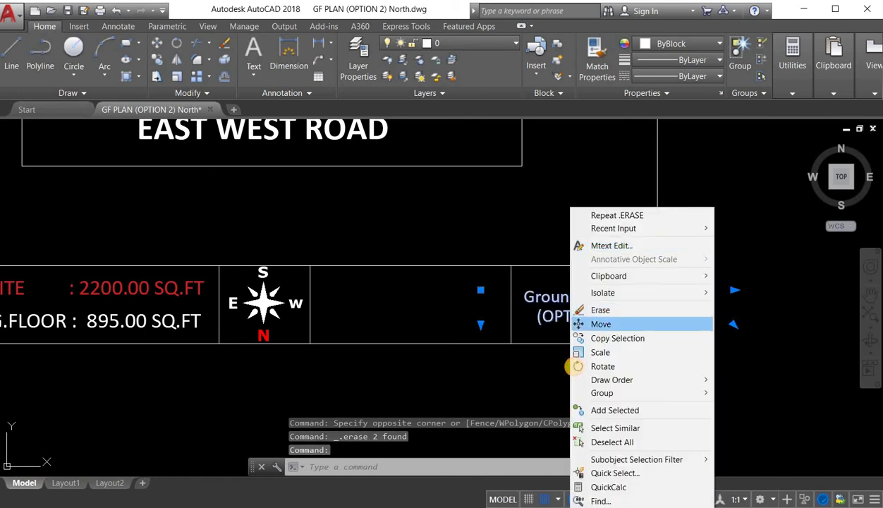
click(597, 325)
click(575, 366)
click(578, 366)
scroll(508, 356, down, 2)
scroll(498, 364, up, 4)
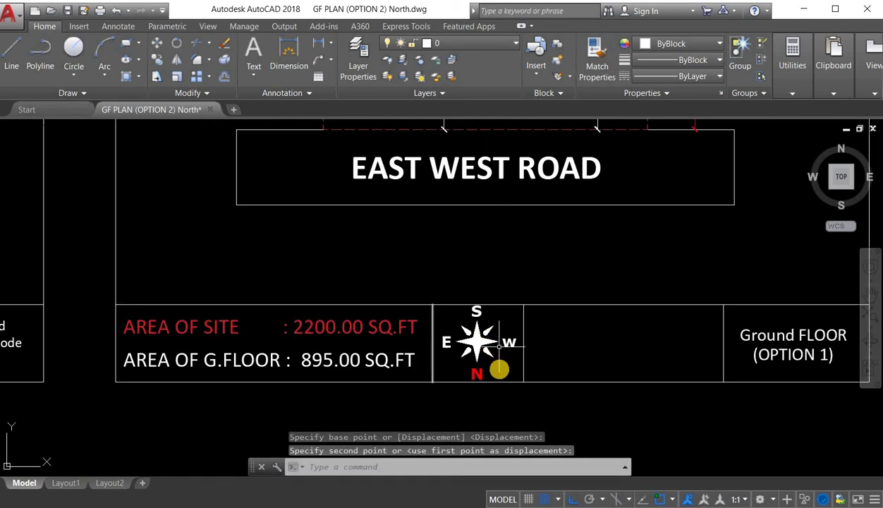
click(469, 318)
key(Escape)
key(Escape)
scroll(381, 332, down, 5)
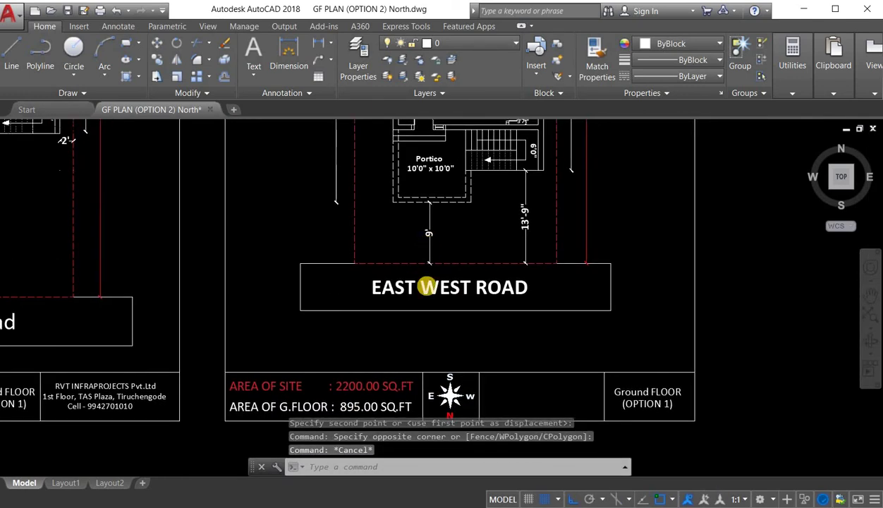
Step: Measure the new plan's site area by picking the four corners of the dashed red boundary with the AREA command
text(a)
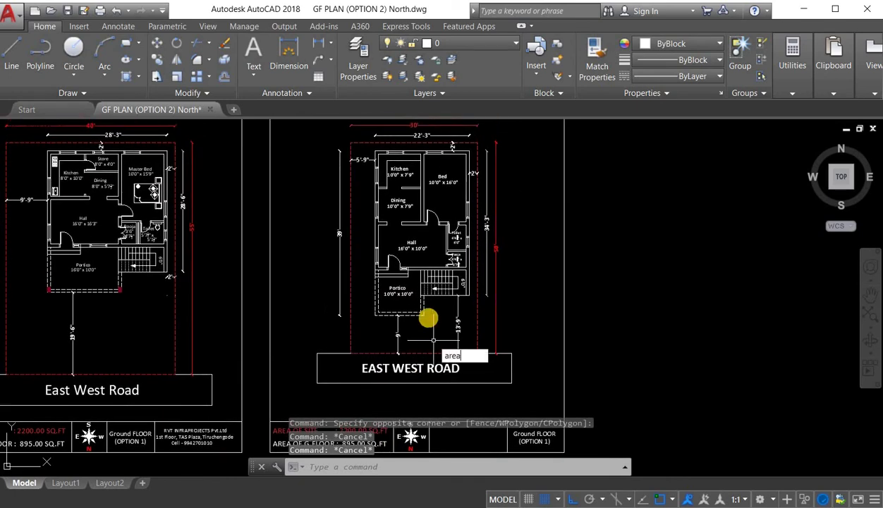
text(rea)
key(Return)
scroll(326, 223, up, 4)
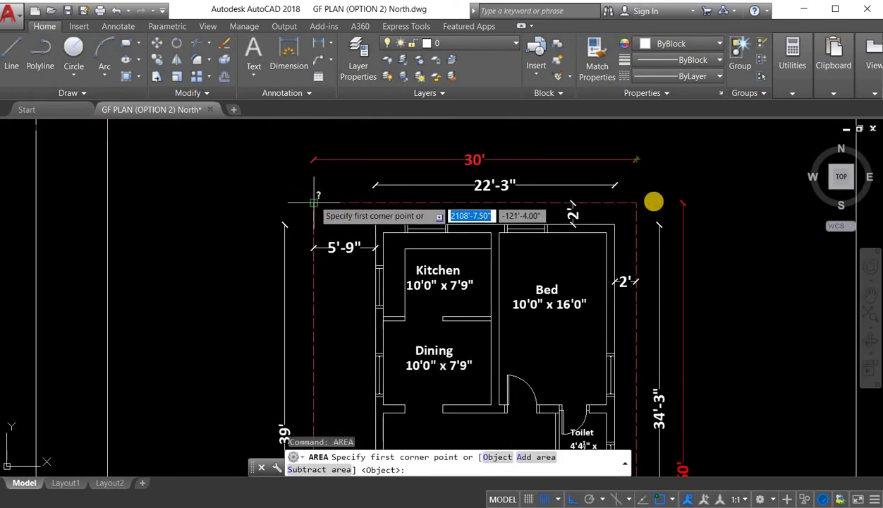
click(314, 203)
click(637, 202)
scroll(638, 203, down, 6)
scroll(645, 317, up, 4)
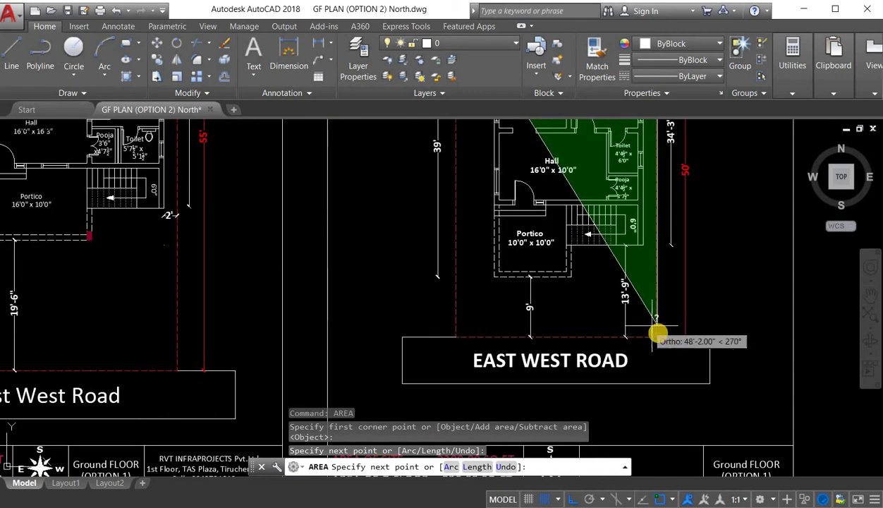
click(657, 336)
click(458, 334)
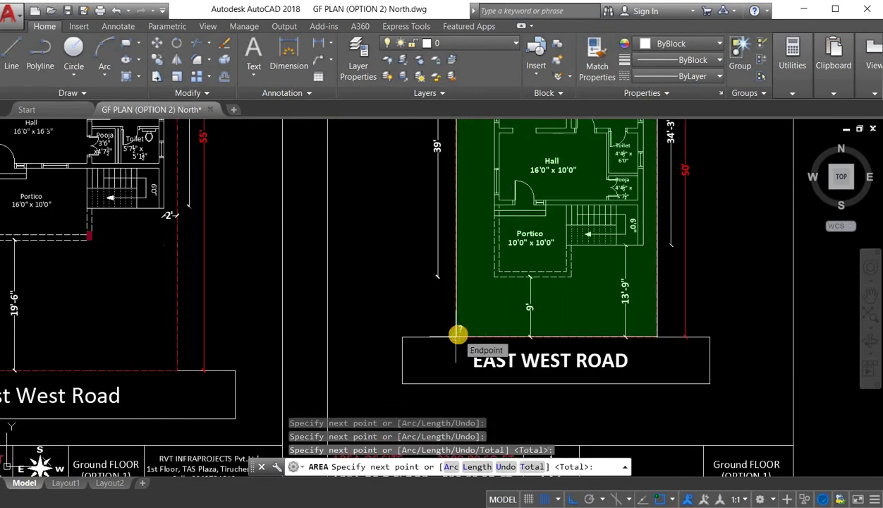
key(Return)
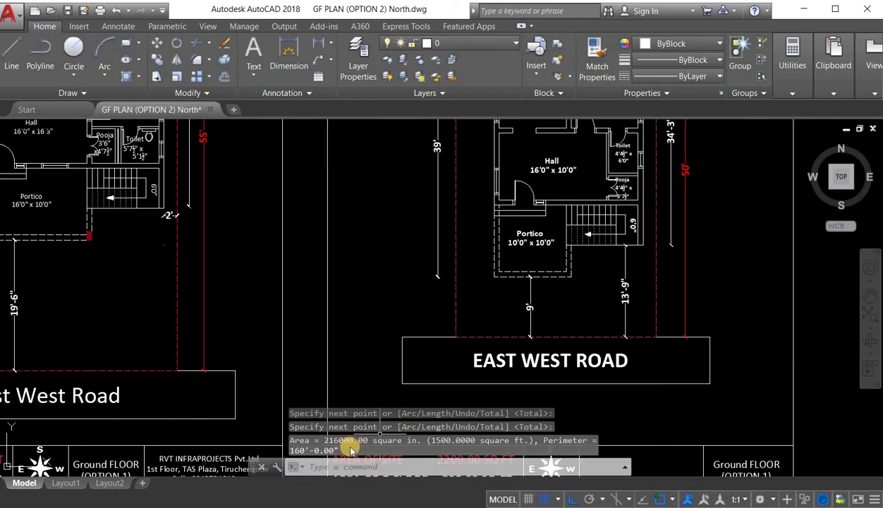
Step: Change the AREA OF SITE value in the new title block to 1500.00 SQ.FT
middle_drag(386, 363, 387, 237)
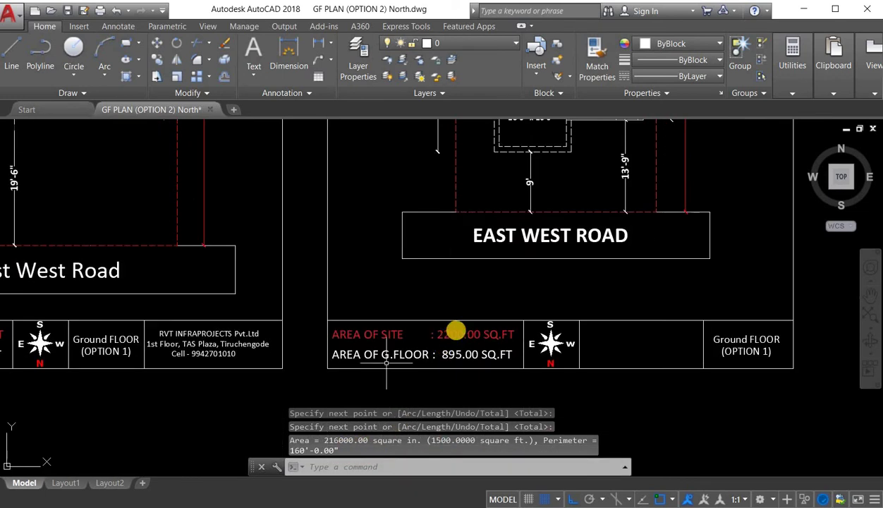
scroll(438, 341, up, 1)
double_click(456, 328)
key(BackSpace)
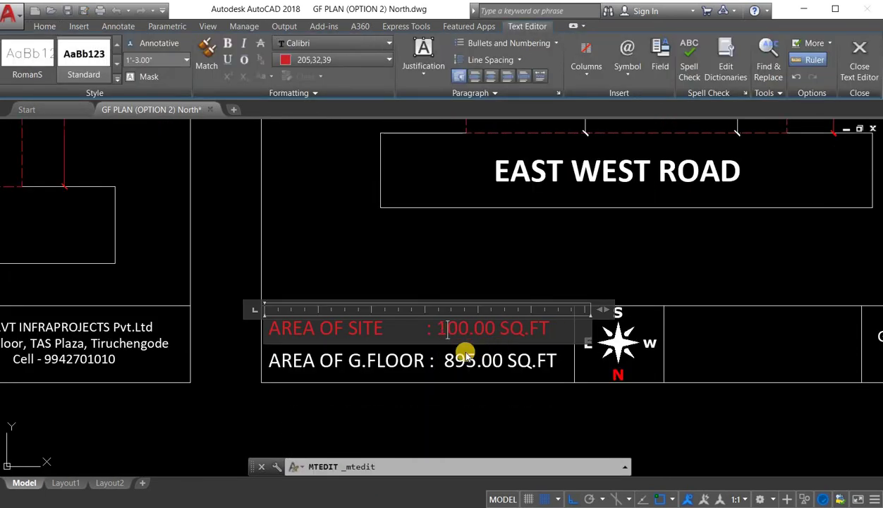
key(Escape)
Step: Measure the new plan's built-up area by picking the building's outer corners, including the stairs and portico, with the AREA command
scroll(505, 349, down, 5)
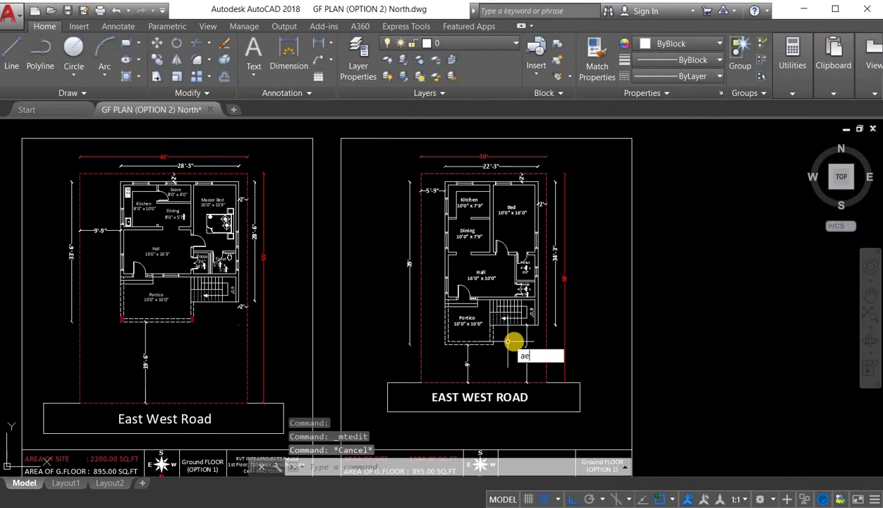
key(Return)
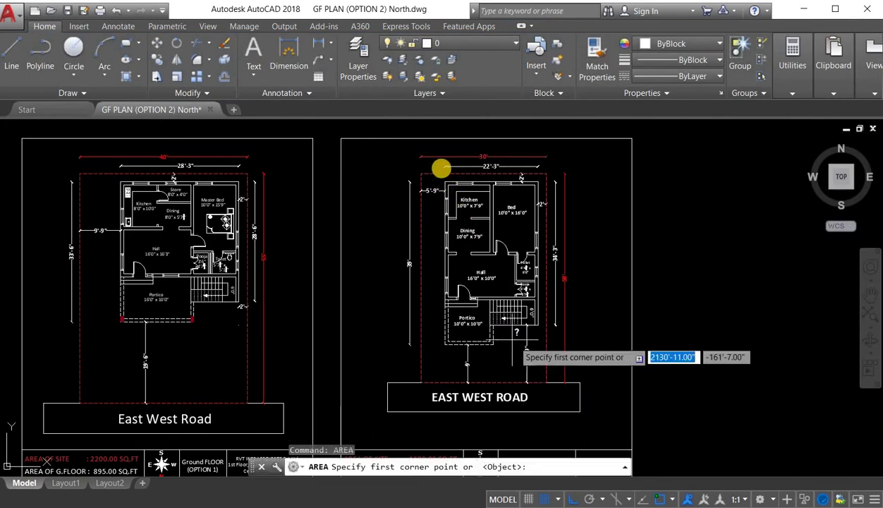
scroll(440, 169, up, 5)
click(442, 170)
scroll(572, 191, down, 3)
scroll(574, 181, up, 1)
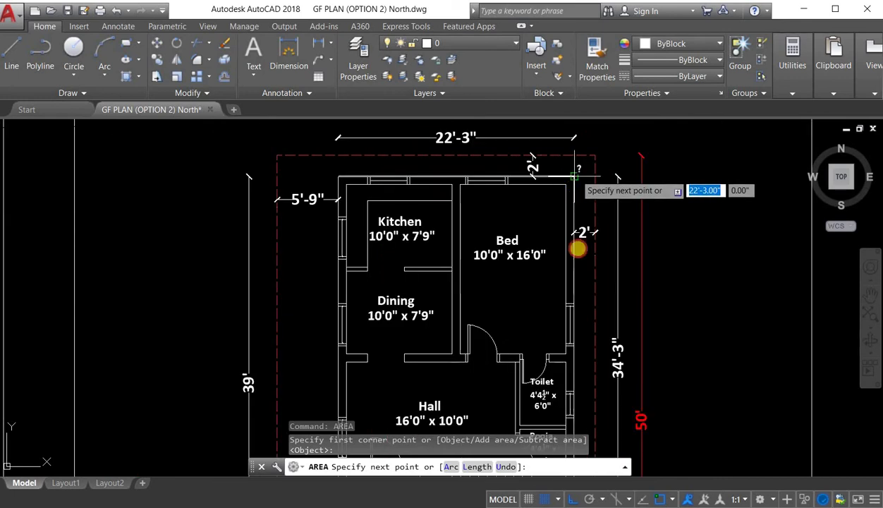
click(574, 178)
scroll(574, 173, down, 2)
scroll(574, 304, up, 2)
click(577, 330)
click(465, 331)
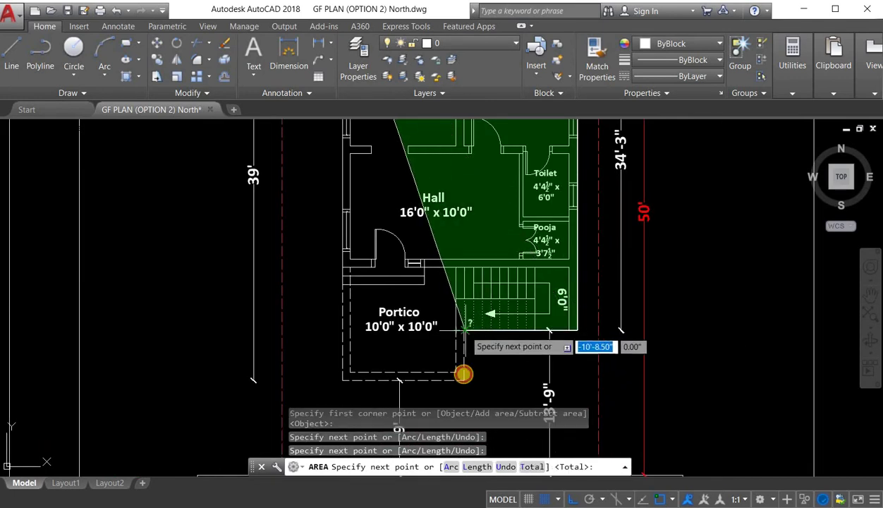
click(465, 379)
click(349, 379)
key(Return)
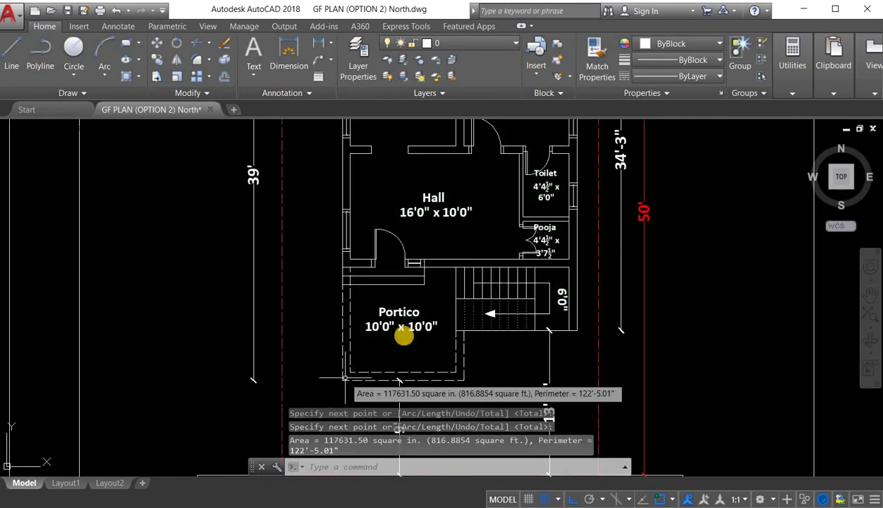
Step: Change the AREA OF G.FLOOR value in the new title block to 817.00 SQ.FT
scroll(467, 260, down, 6)
scroll(374, 347, up, 4)
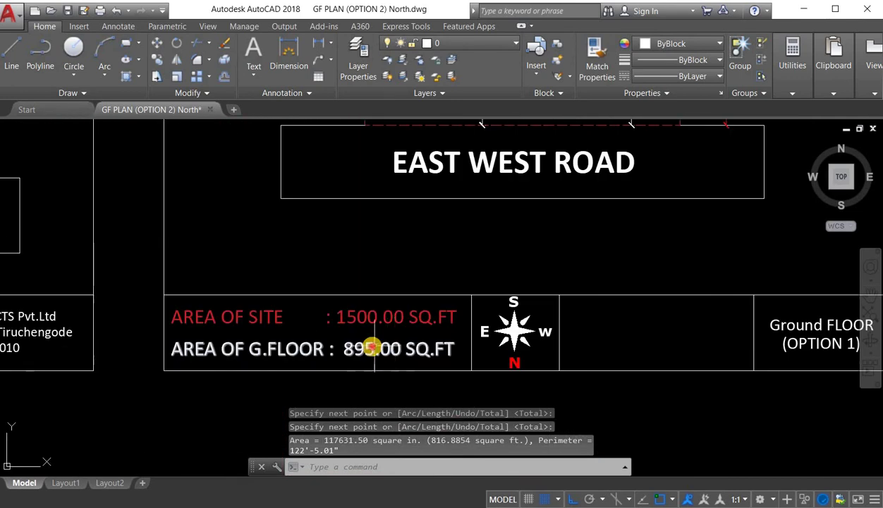
double_click(401, 353)
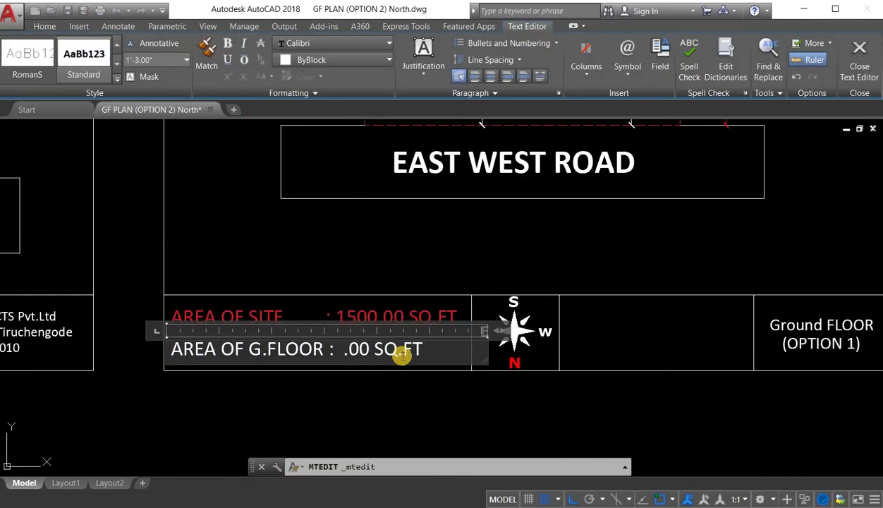
click(392, 376)
scroll(393, 376, down, 4)
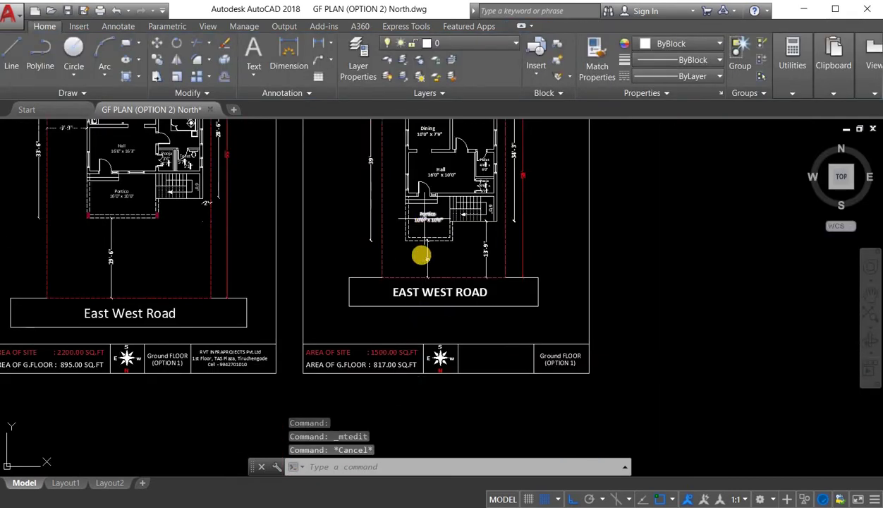
Step: Copy the red column from the first plan's portico to both south corners of the new portico, turning Ortho off for the second copy
scroll(421, 255, up, 5)
scroll(318, 310, down, 4)
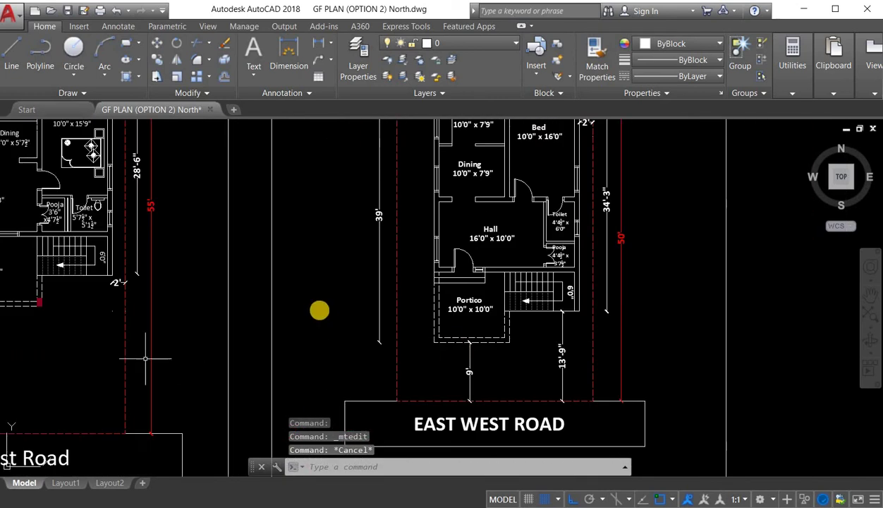
scroll(293, 293, up, 6)
key(Escape)
click(289, 278)
click(285, 298)
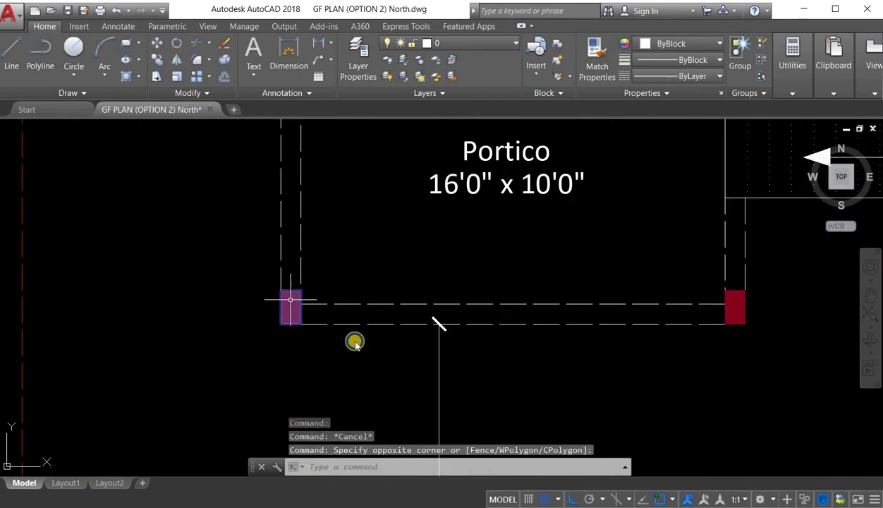
right_click(303, 300)
click(355, 339)
click(282, 323)
scroll(127, 306, down, 4)
scroll(137, 310, down, 1)
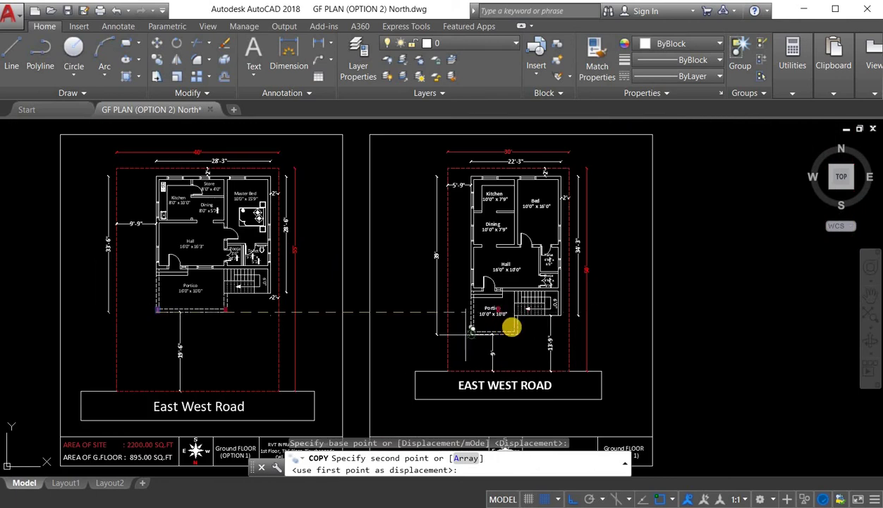
scroll(453, 335, up, 4)
click(554, 331)
scroll(462, 317, down, 2)
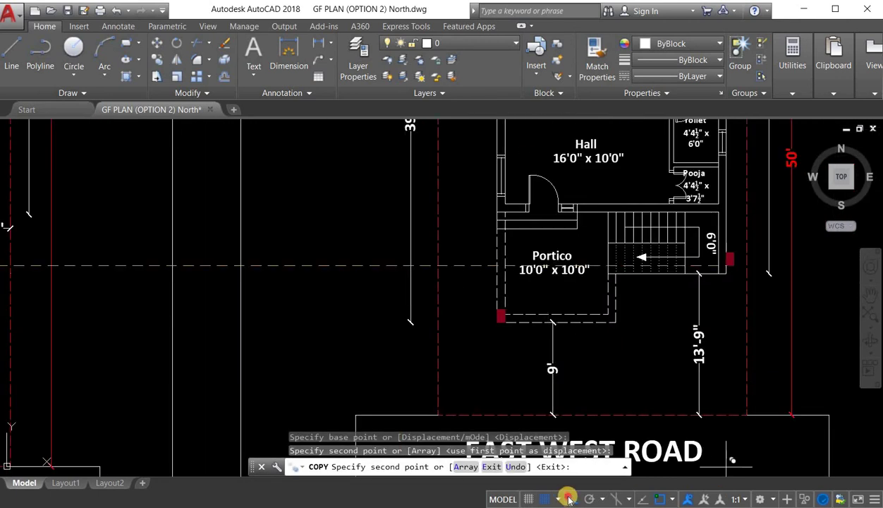
click(568, 499)
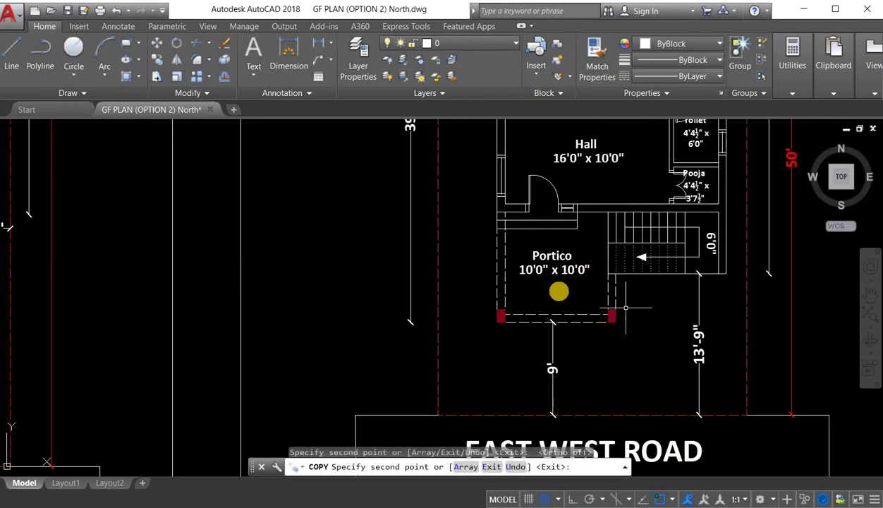
key(Escape)
Step: Shift the Portico label slightly within the new plan's portico
scroll(564, 289, up, 2)
click(499, 238)
click(513, 241)
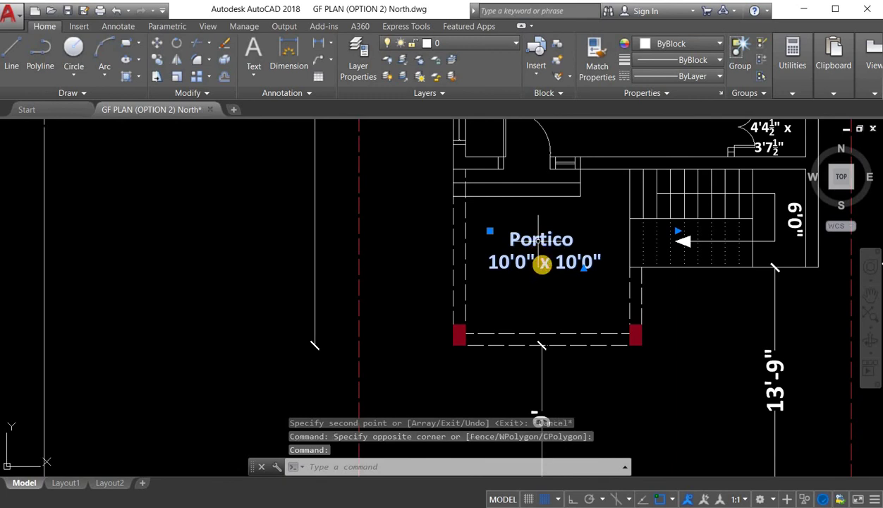
mouse_move(539, 241)
mouse_down()
mouse_move(539, 268)
mouse_move(548, 244)
mouse_up()
click(547, 250)
key(Escape)
Step: Review the new plan's rooms beside the first plan and save the drawing
scroll(545, 302, down, 3)
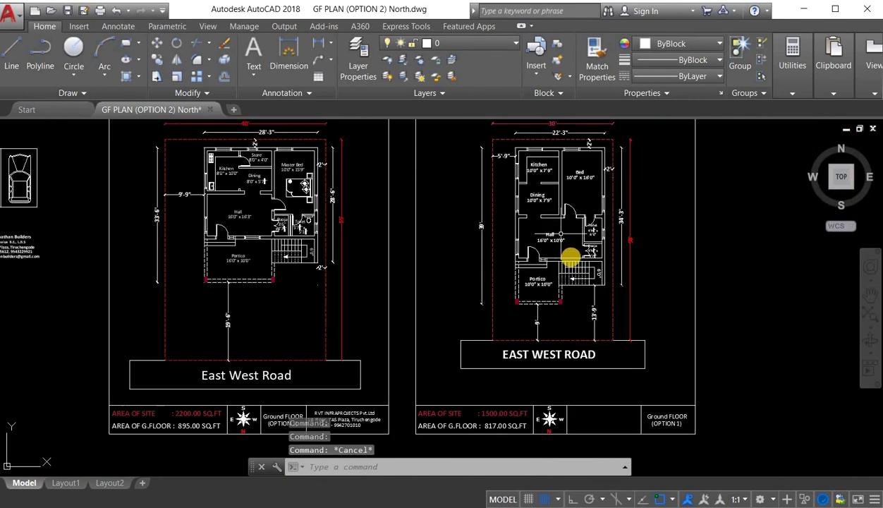
scroll(570, 257, up, 2)
scroll(570, 257, down, 5)
scroll(557, 223, up, 4)
scroll(558, 224, up, 2)
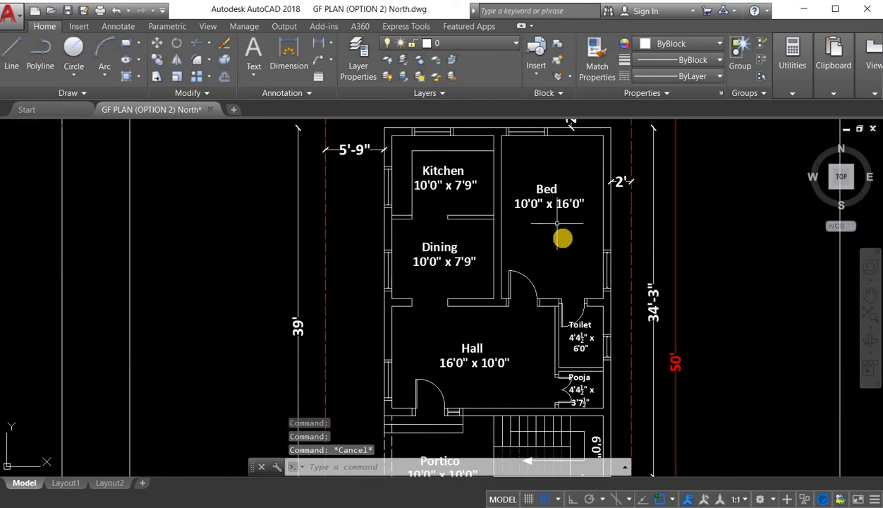
scroll(577, 323, up, 2)
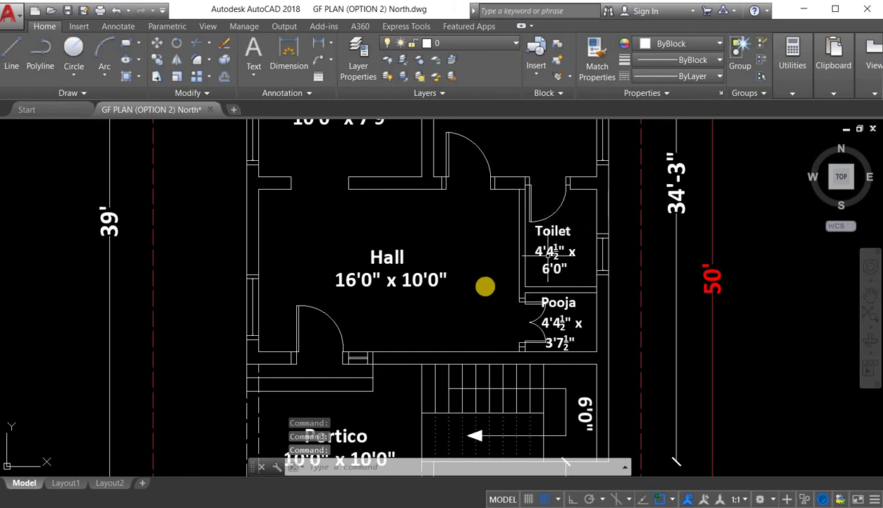
scroll(485, 286, down, 2)
scroll(552, 284, down, 4)
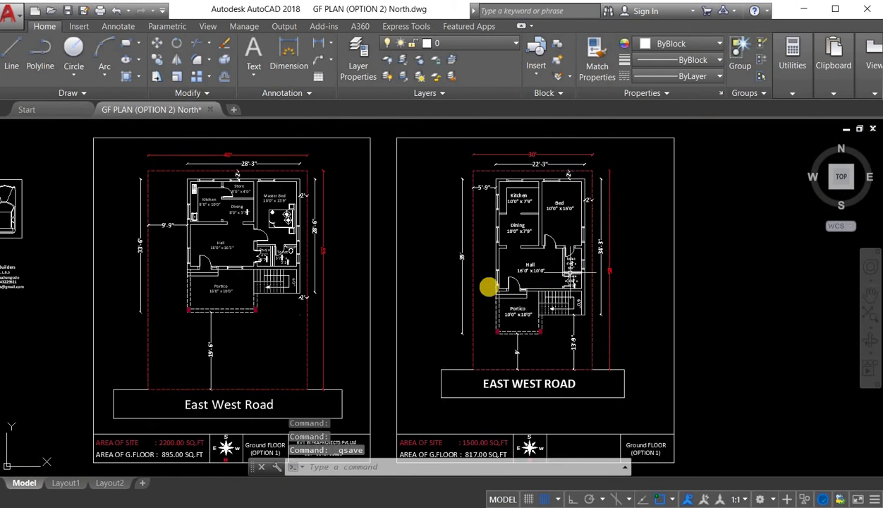
Step: Copy the bed with its two side tables from the first plan's Master Bed room to the east wall of the new Bed room
scroll(377, 302, up, 1)
scroll(289, 232, up, 1)
scroll(269, 190, up, 2)
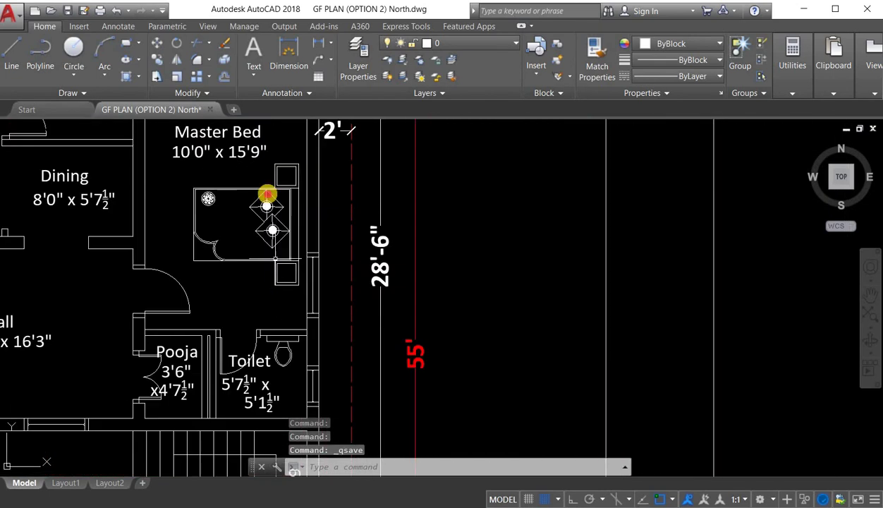
click(280, 302)
click(268, 180)
right_click(268, 180)
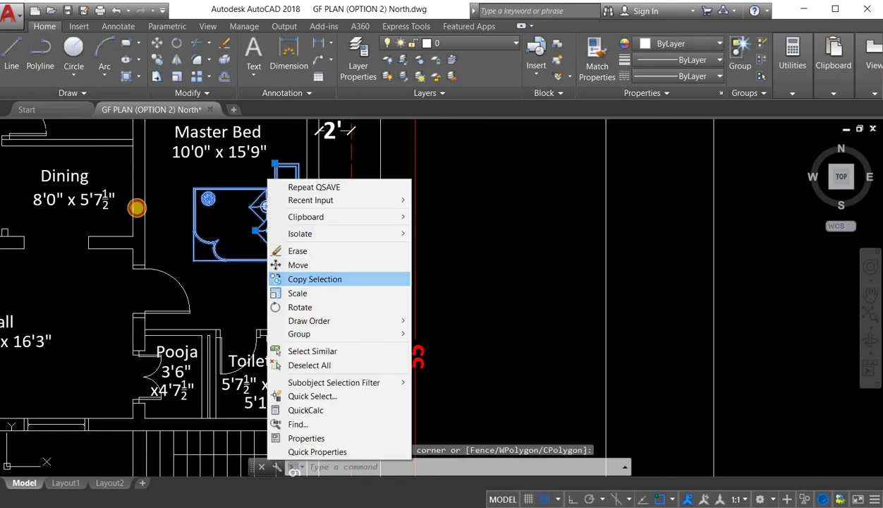
click(315, 279)
click(255, 230)
scroll(137, 211, down, 3)
scroll(455, 211, up, 5)
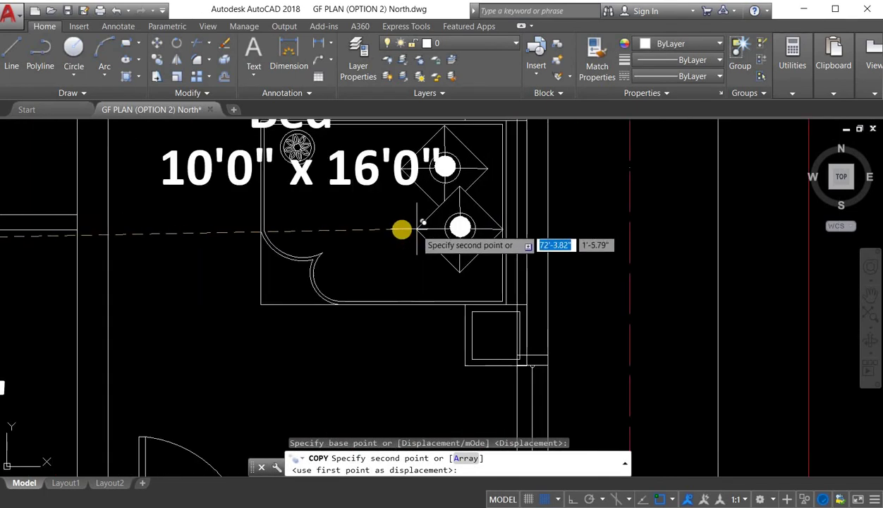
click(374, 254)
scroll(365, 233, down, 3)
key(Escape)
Step: Move the Bed room label north so it sits clear of the copied bed
click(366, 238)
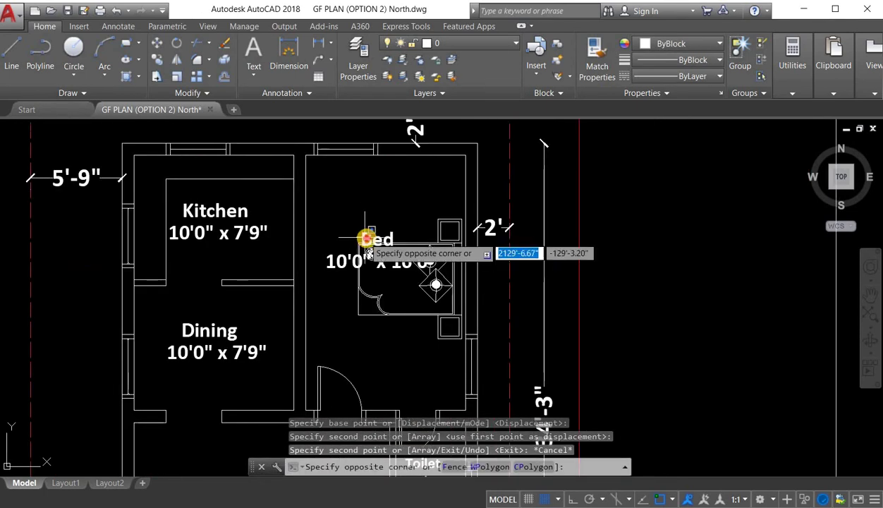
click(361, 236)
drag(361, 235, 359, 193)
Step: Copy the stove and sink from the first plan's kitchen to the new kitchen and shift the stove south onto the west counter
scroll(437, 235, down, 4)
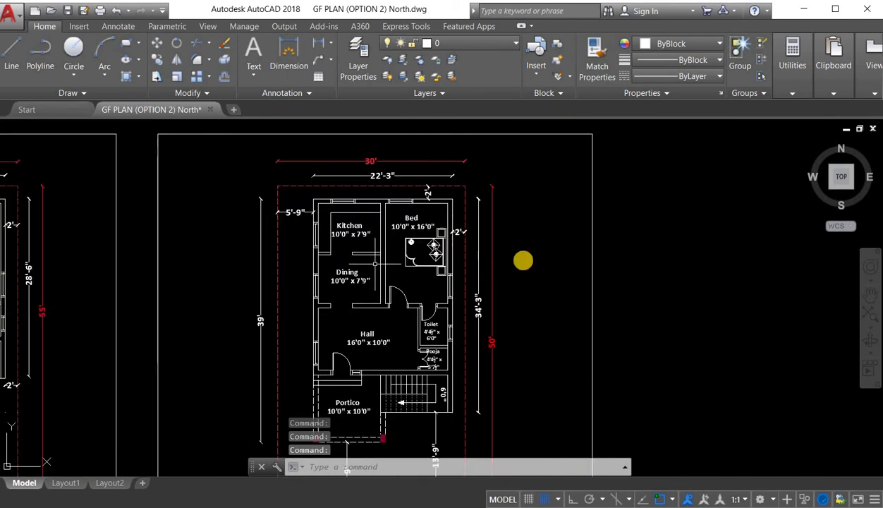
middle_drag(271, 257, 487, 255)
scroll(8, 226, up, 3)
click(201, 208)
click(198, 199)
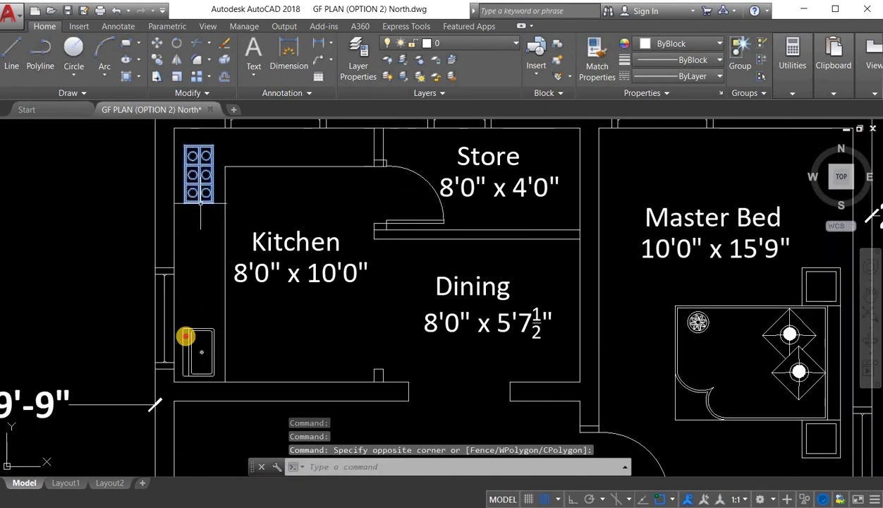
click(192, 323)
click(182, 333)
right_click(189, 234)
click(236, 334)
click(174, 381)
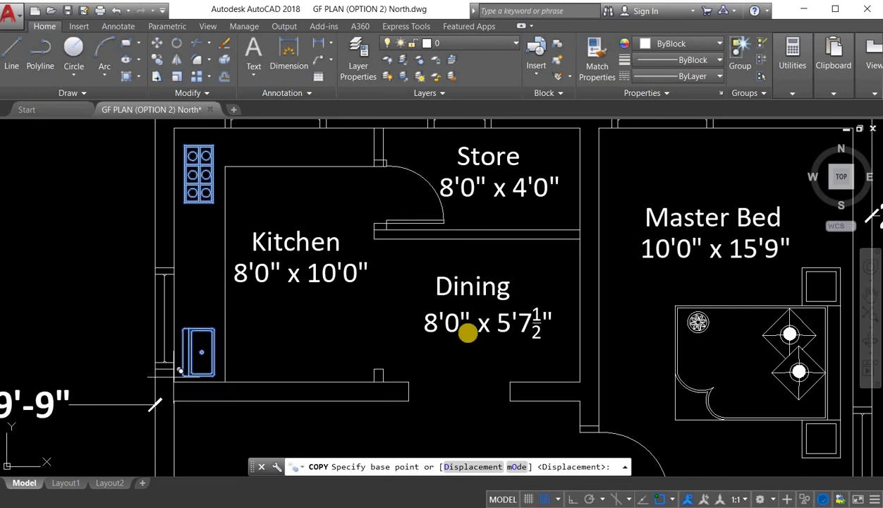
scroll(337, 314, down, 4)
scroll(608, 322, up, 3)
click(591, 166)
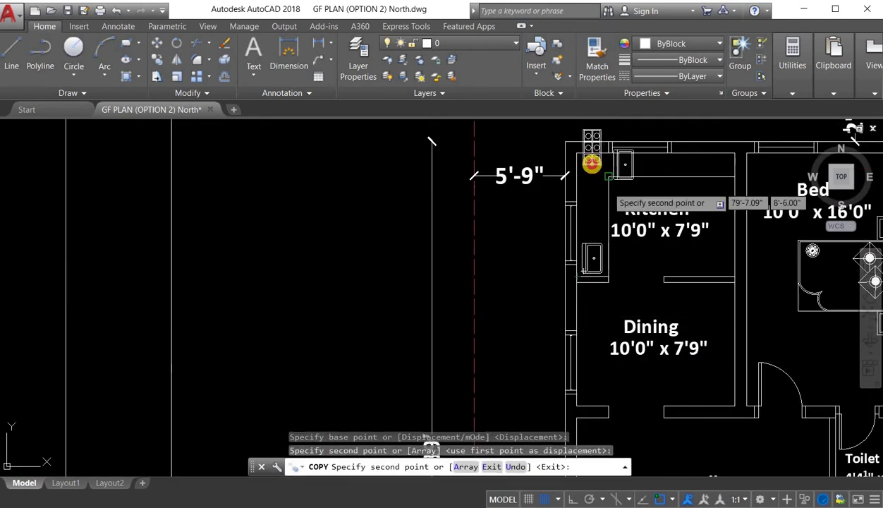
key(Escape)
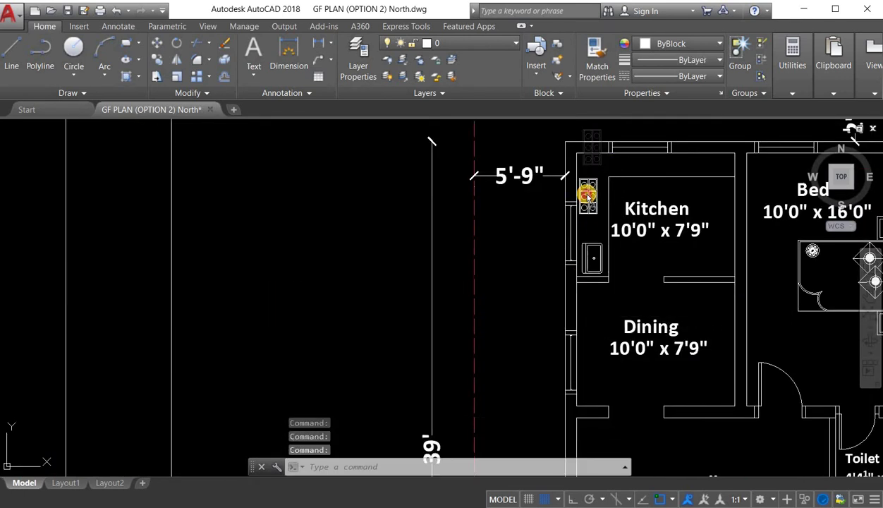
Step: Copy the six-seat wooden dining table from the furniture blocks into the west part of the new plan's Dining room
scroll(617, 227, down, 5)
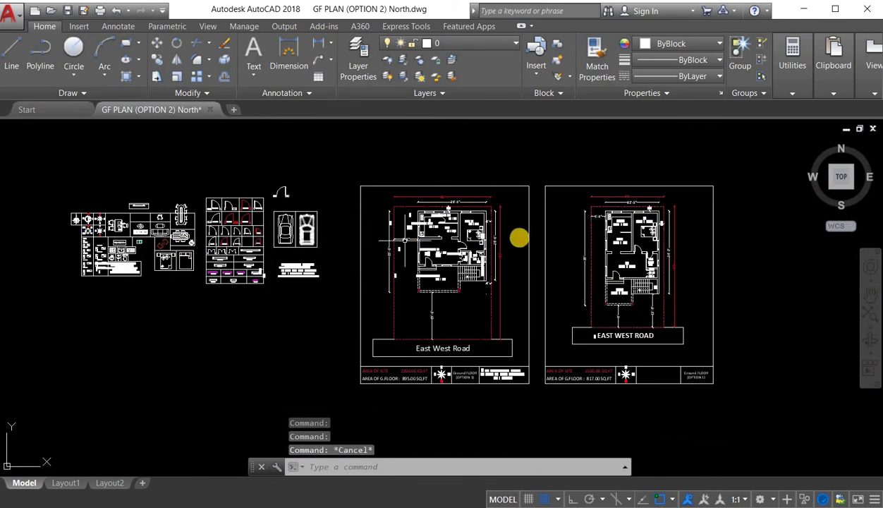
middle_drag(540, 241, 519, 237)
click(106, 219)
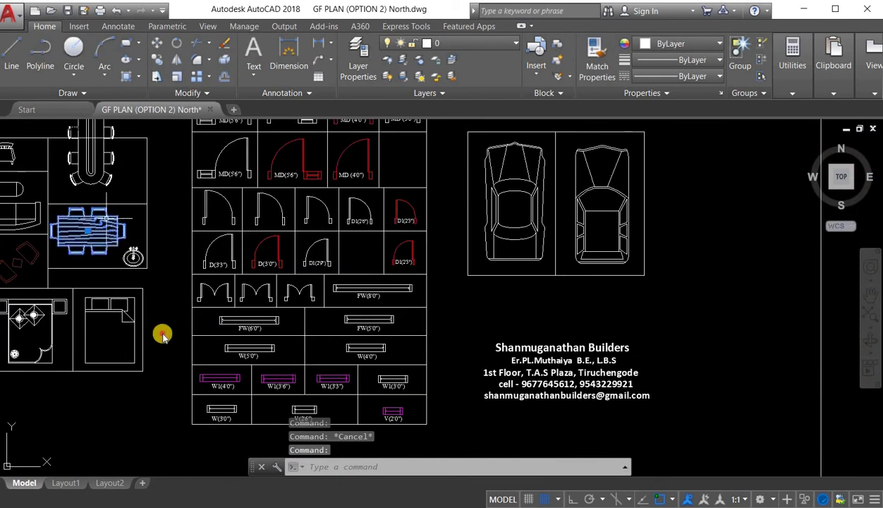
right_click(106, 219)
click(154, 337)
click(102, 230)
scroll(61, 189, down, 5)
scroll(490, 221, up, 4)
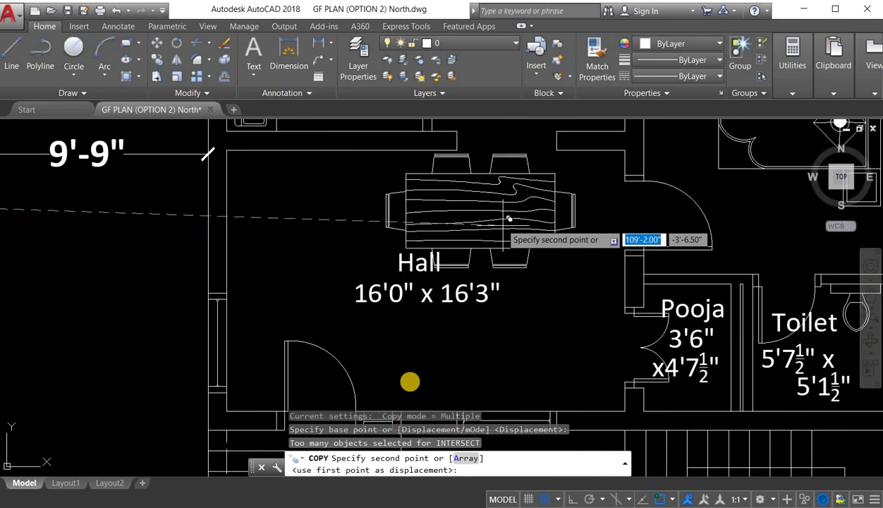
middle_drag(497, 184, 410, 365)
scroll(410, 365, down, 2)
scroll(453, 330, down, 1)
middle_drag(453, 331, 189, 287)
scroll(650, 305, up, 3)
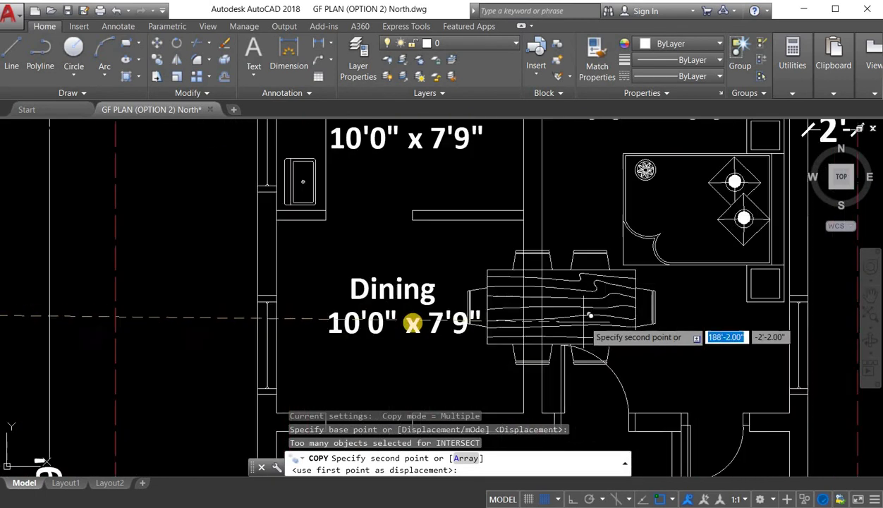
click(420, 340)
key(Escape)
Step: Move the Dining label north and the dining table east so the table lies inside the Dining room
middle_drag(422, 347, 391, 292)
click(408, 282)
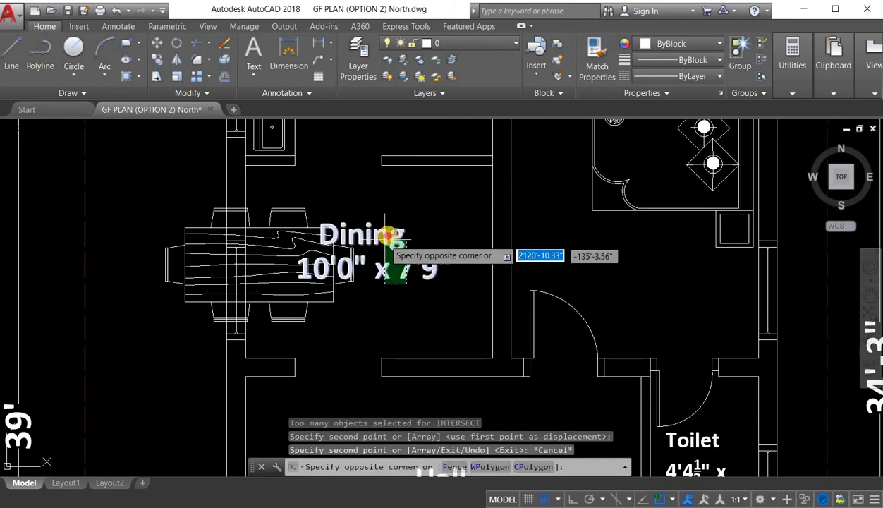
click(387, 239)
drag(385, 239, 399, 197)
click(373, 296)
click(324, 270)
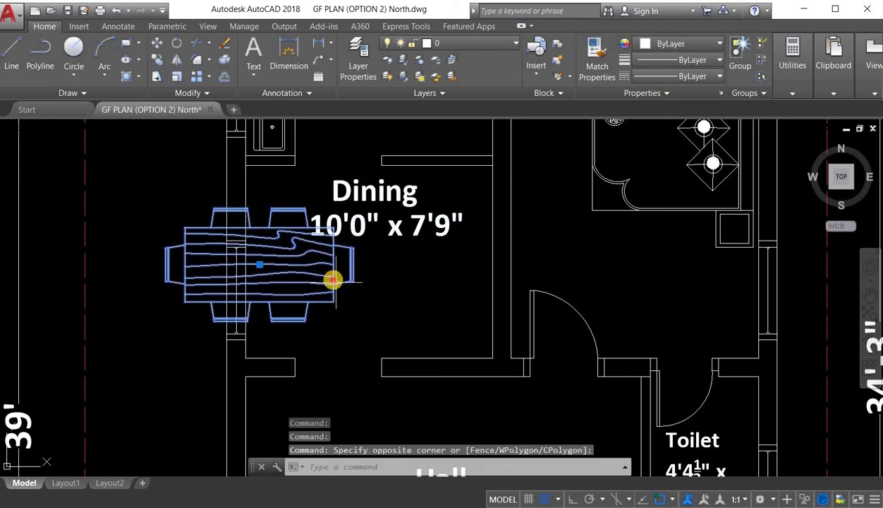
drag(336, 281, 445, 304)
Step: Shift the Dining label west and the dining table slightly farther east within the Dining room
drag(410, 205, 341, 220)
click(377, 198)
click(367, 197)
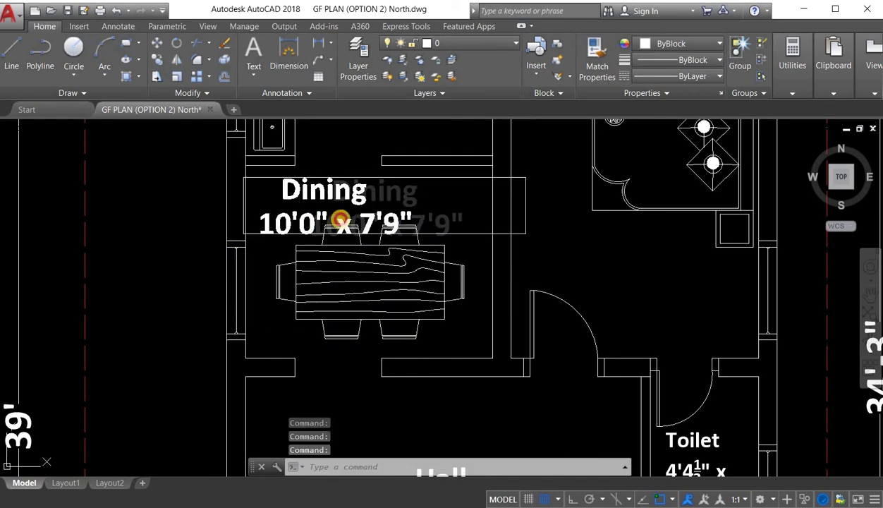
middle_drag(425, 321, 402, 273)
click(407, 283)
click(396, 259)
drag(404, 274, 446, 294)
scroll(397, 238, down, 2)
scroll(373, 219, up, 2)
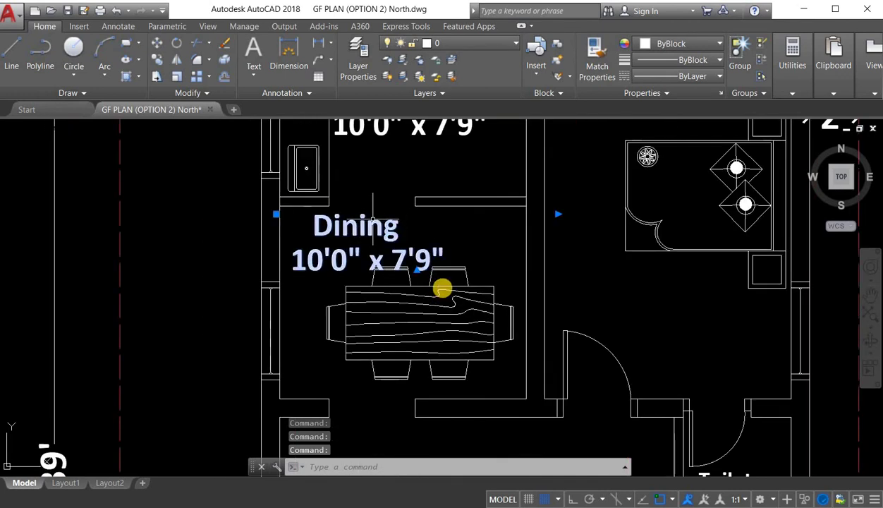
key(Escape)
click(421, 298)
key(Escape)
scroll(413, 289, down, 2)
scroll(411, 272, up, 2)
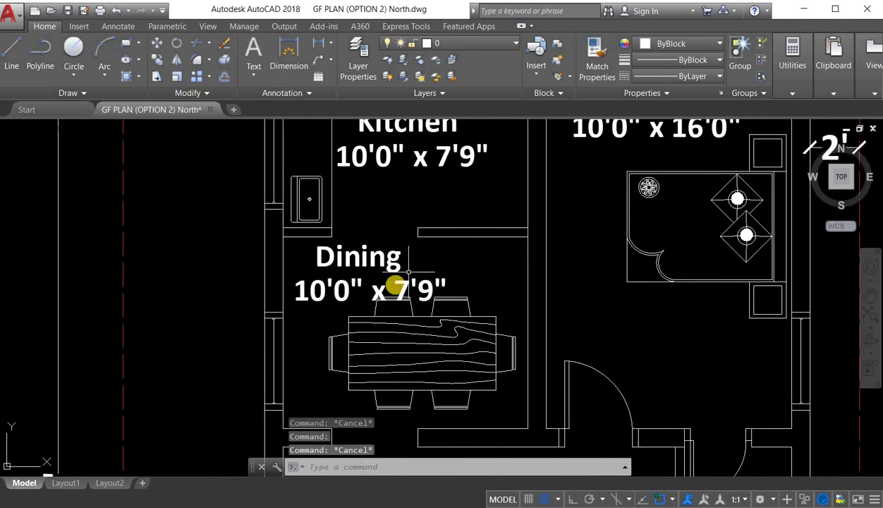
middle_drag(395, 285, 362, 225)
double_click(286, 197)
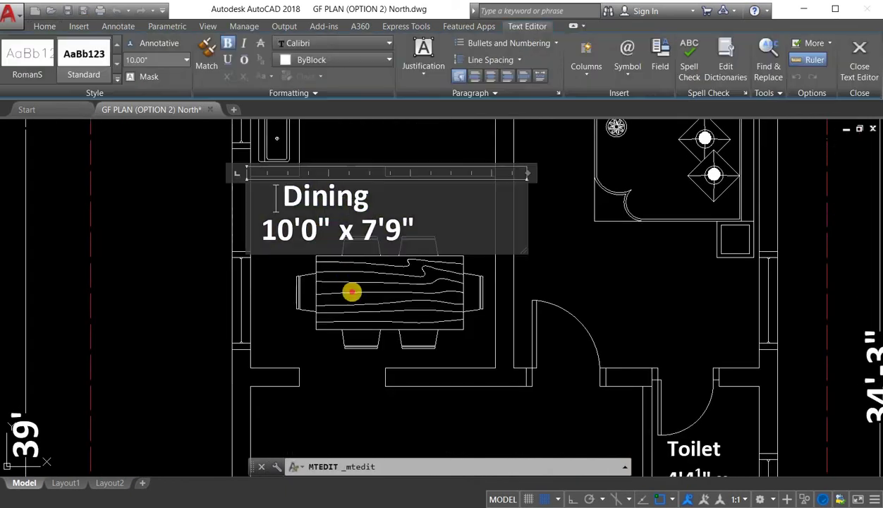
click(352, 291)
scroll(400, 321, down, 4)
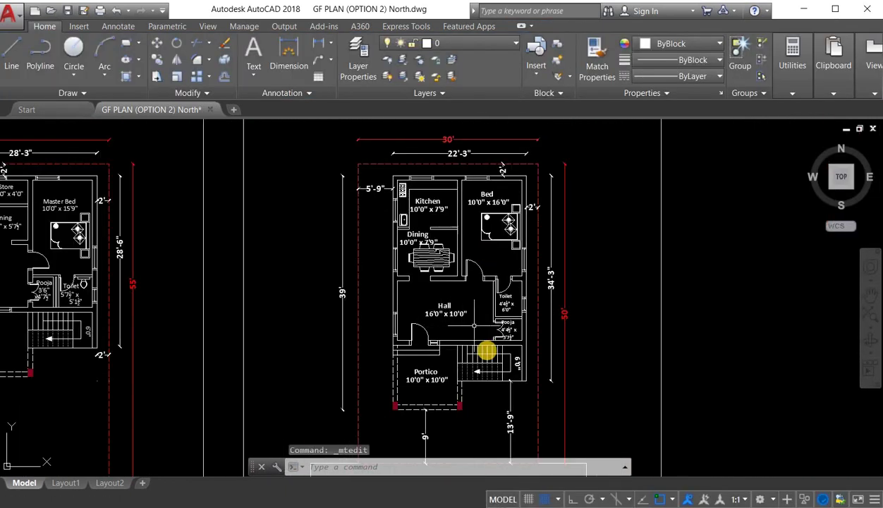
Step: Copy the water closet from the first plan's Toilet into the empty space east of the new plan
scroll(487, 350, up, 2)
scroll(134, 251, down, 3)
scroll(213, 229, up, 8)
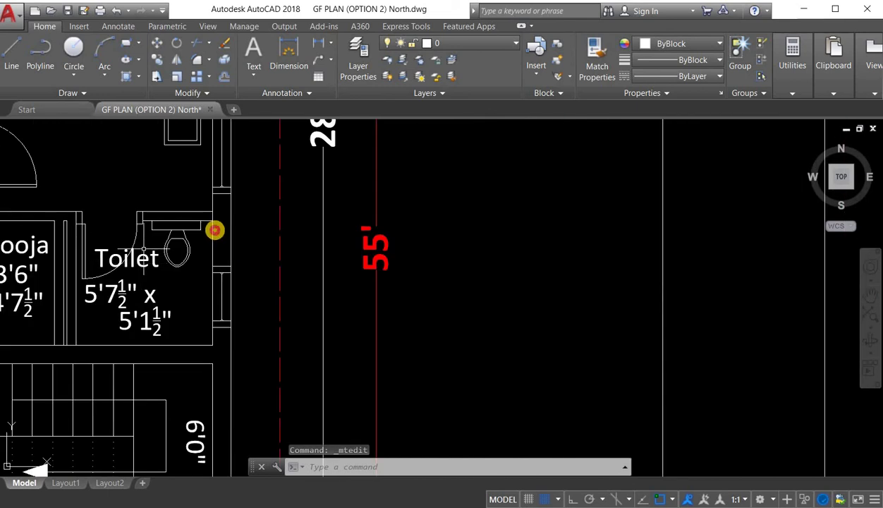
click(289, 223)
click(288, 219)
click(163, 188)
right_click(187, 147)
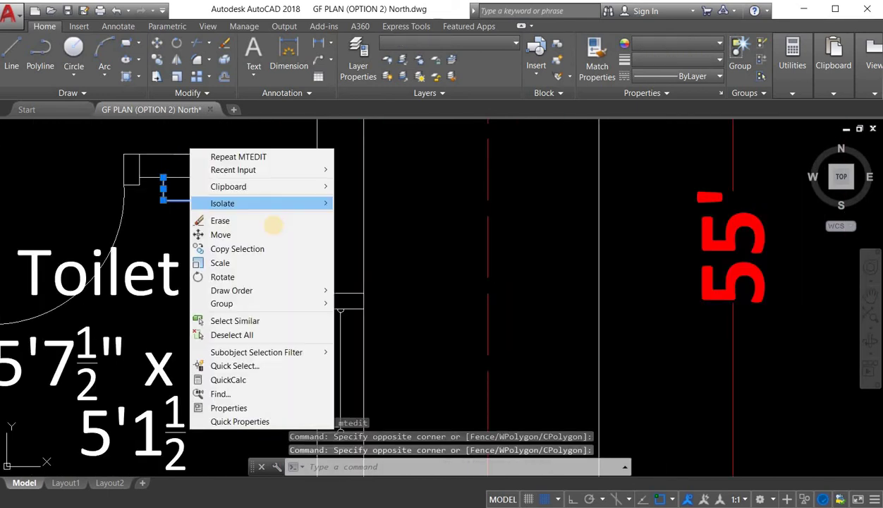
key(Escape)
click(272, 224)
click(259, 180)
right_click(197, 147)
click(265, 246)
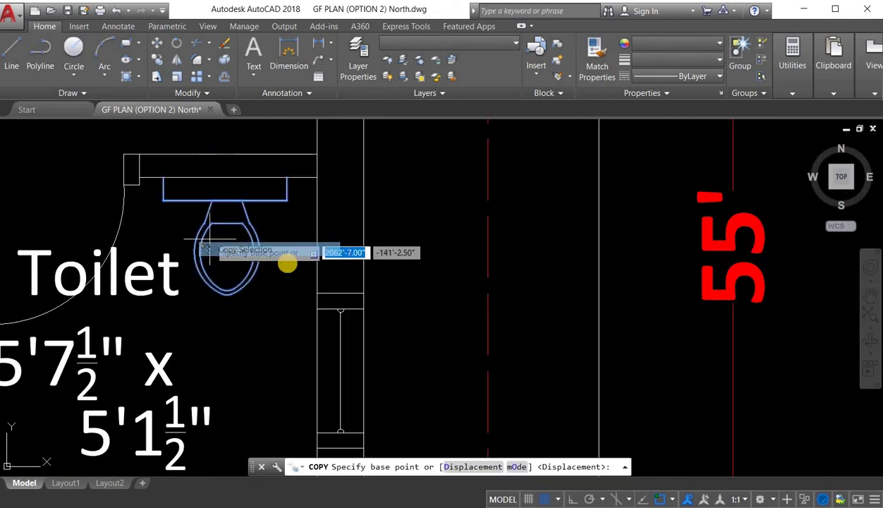
click(209, 239)
scroll(190, 219, down, 5)
middle_drag(593, 310, 484, 295)
scroll(663, 278, up, 4)
click(567, 254)
key(Escape)
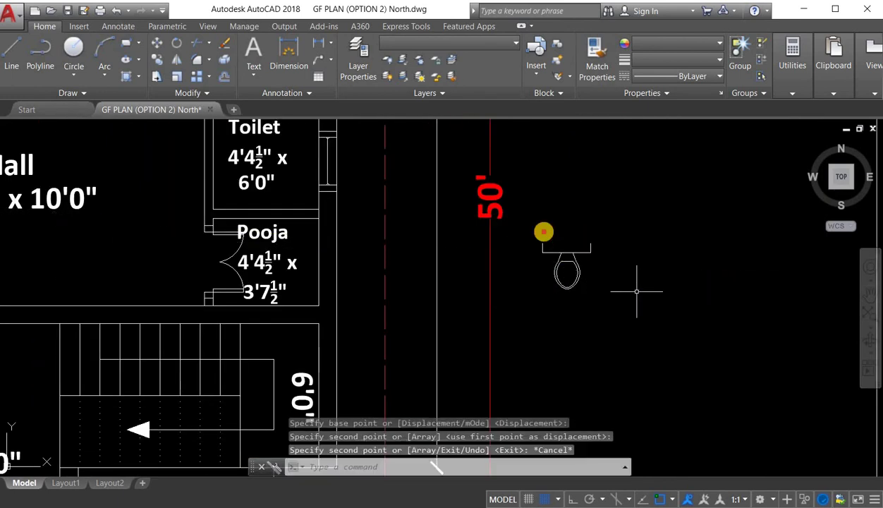
Step: Turn Ortho on and rotate the copied water closet 180 degrees so its bowl faces north
click(636, 292)
click(544, 233)
right_click(564, 198)
click(530, 226)
right_click(578, 189)
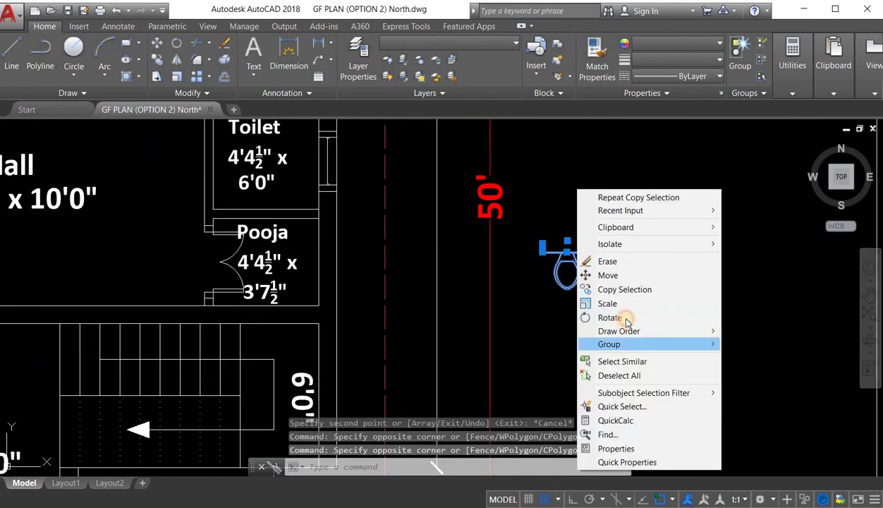
click(624, 318)
click(573, 251)
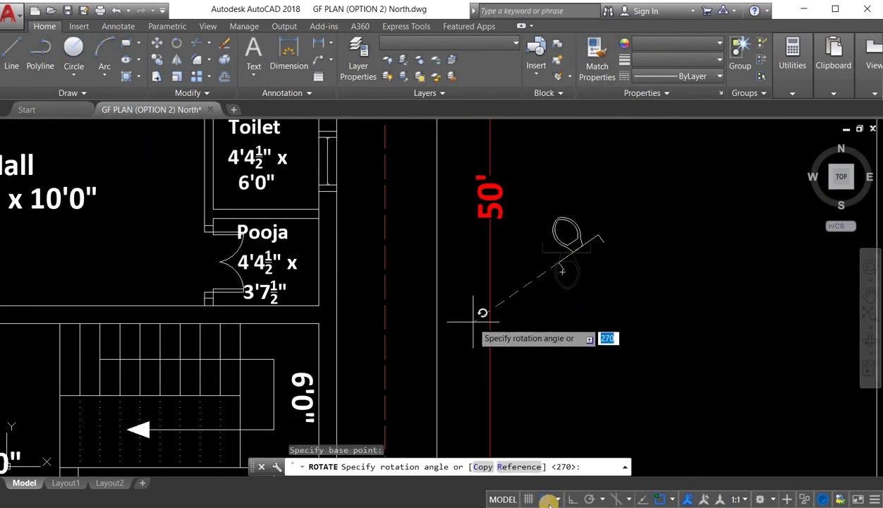
key(F8)
click(474, 282)
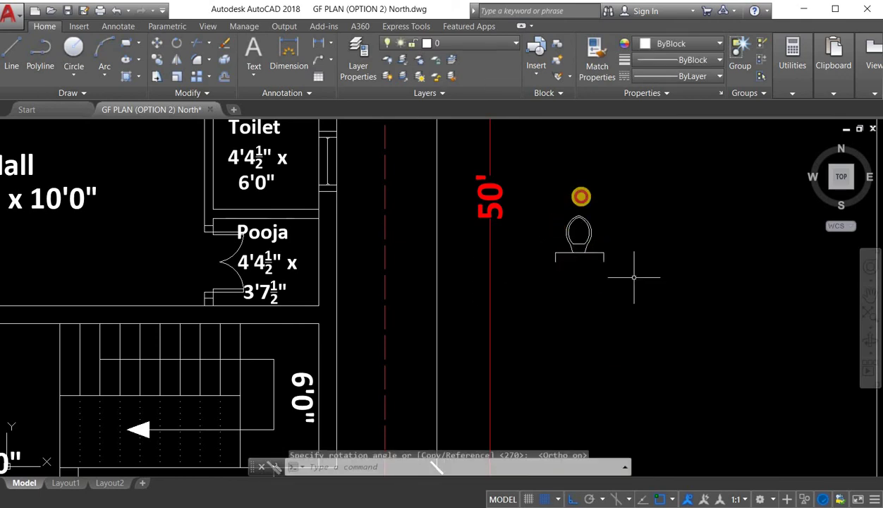
Step: Move the rotated water closet into the southwest corner of the new plan's Toilet
click(633, 277)
click(581, 194)
right_click(582, 194)
click(612, 280)
click(556, 259)
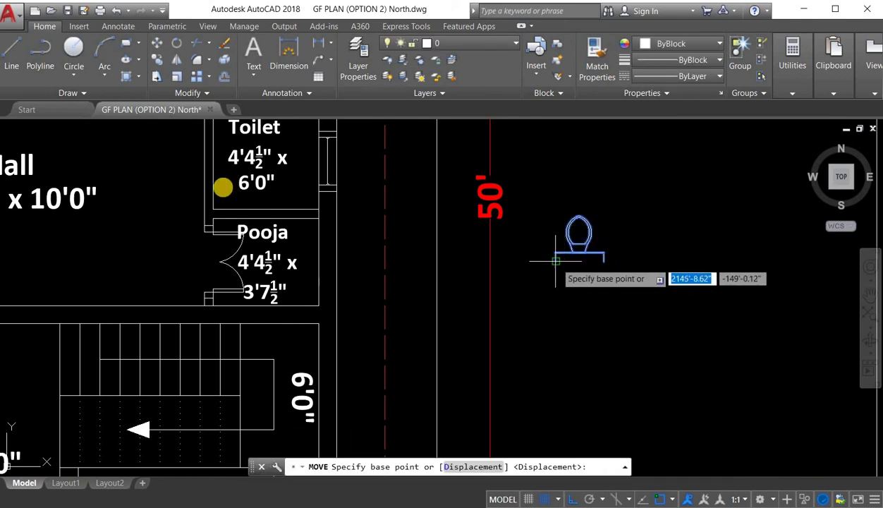
click(214, 206)
scroll(256, 218, up, 4)
Step: Shift the water closet east away from the Toilet's west wall and move the Toilet label north above it
click(185, 229)
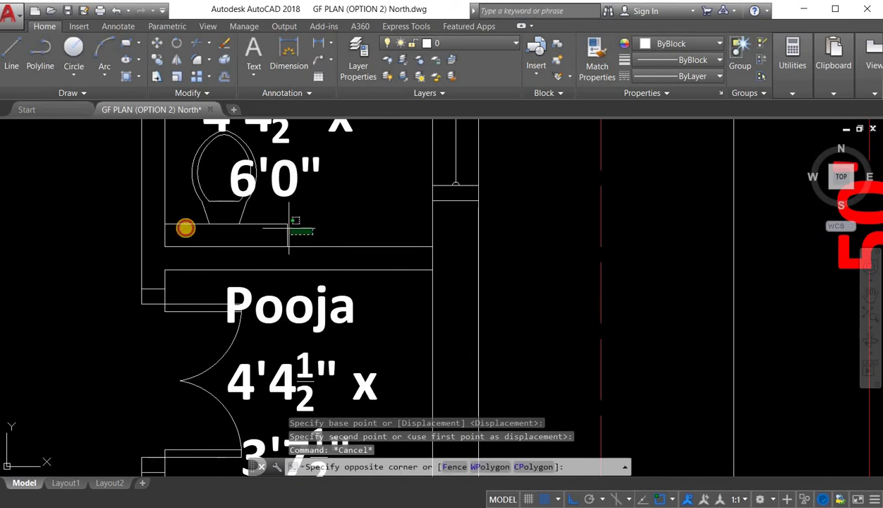
click(163, 233)
right_click(176, 177)
click(212, 263)
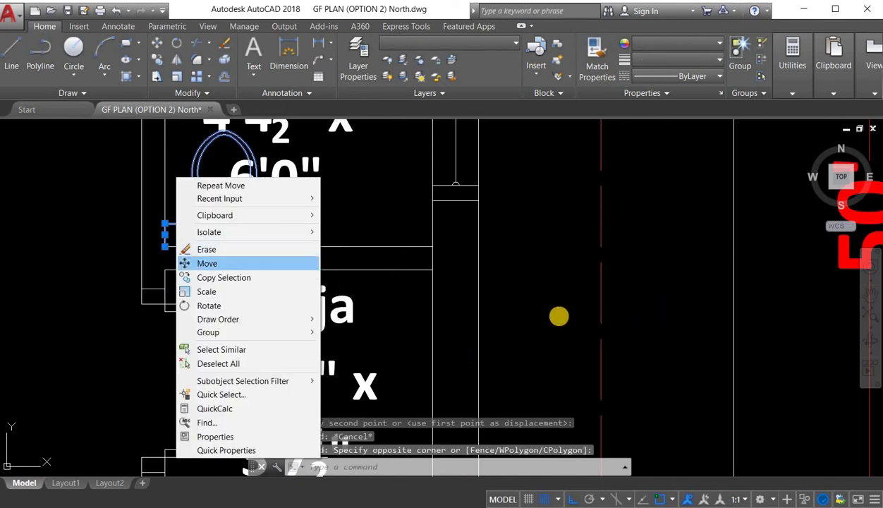
click(558, 315)
click(639, 325)
scroll(638, 328, down, 3)
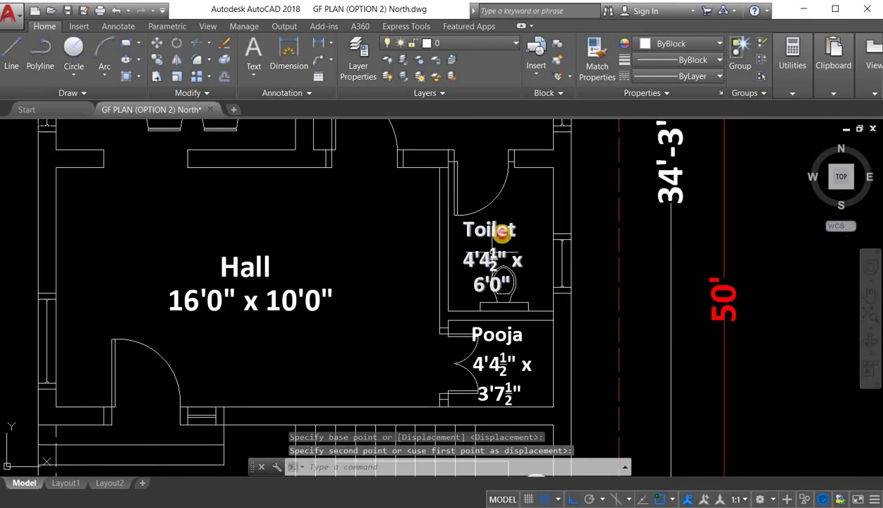
click(509, 233)
click(513, 204)
drag(509, 231, 517, 200)
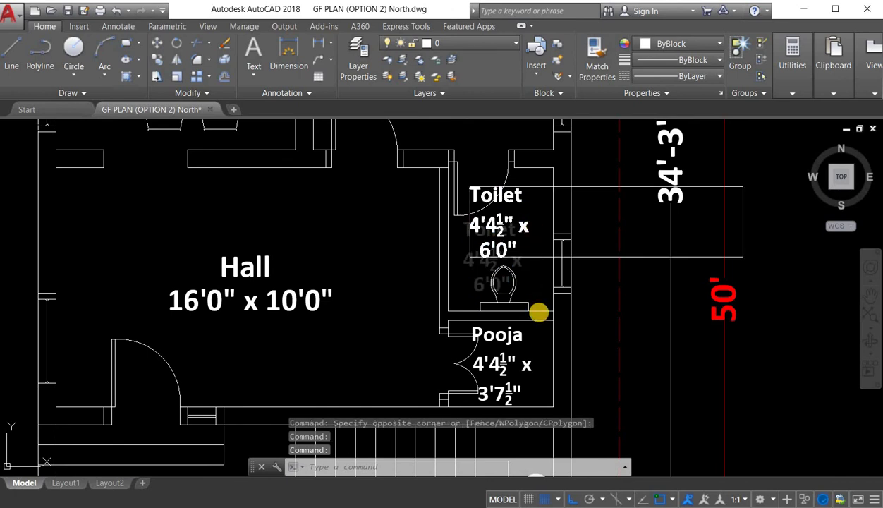
Step: Copy the inner east wall line beside the Toilet and Pooja rooms 1' to the west
middle_drag(595, 333, 549, 278)
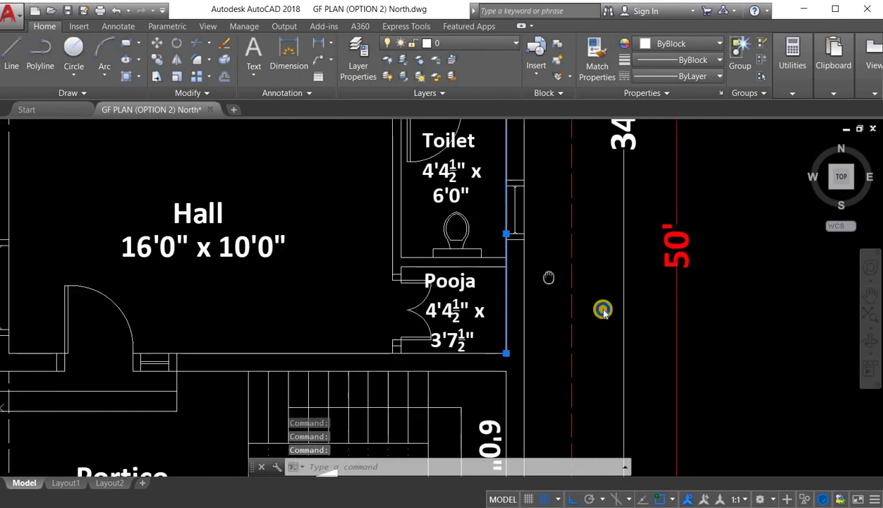
right_click(538, 290)
click(601, 343)
scroll(559, 331, up, 3)
click(523, 308)
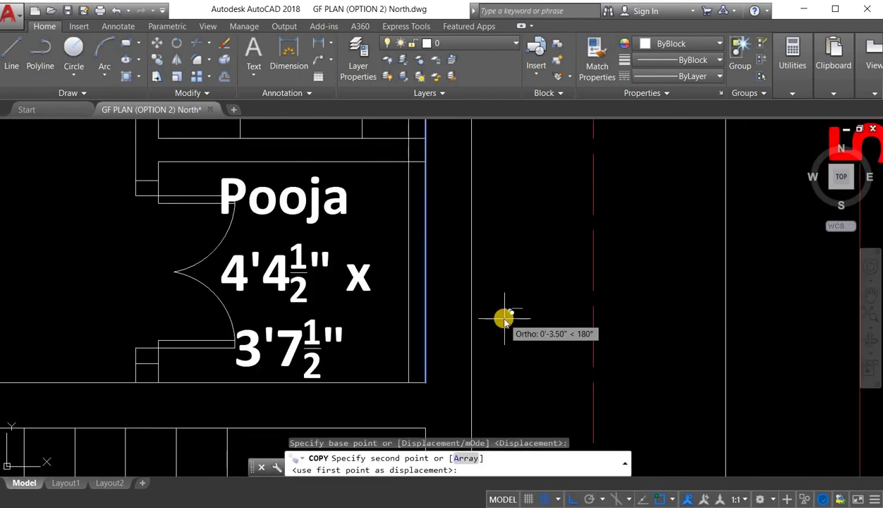
text(1')
key(Return)
key(Escape)
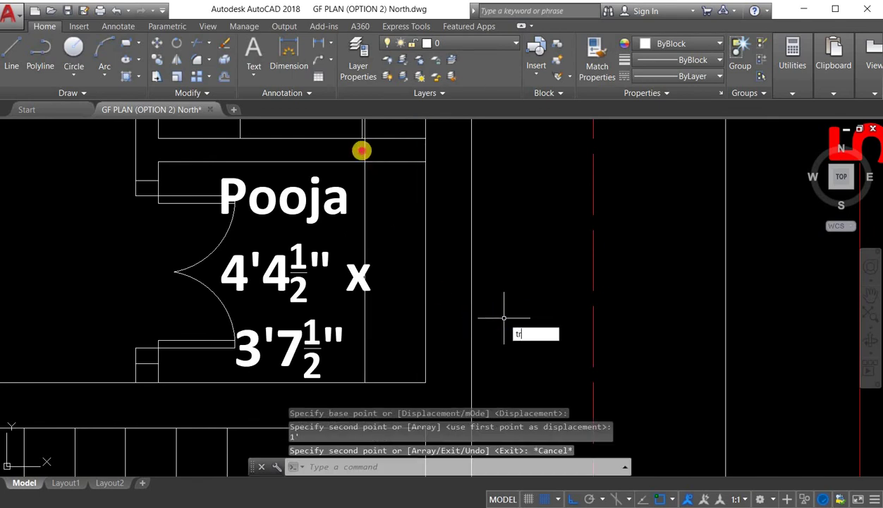
Step: Trim the copied line within the wall between Toilet and Pooja, and erase its part inside the Toilet
key(Return)
key(Return)
click(370, 149)
click(361, 150)
middle_drag(375, 163, 402, 297)
key(Escape)
click(399, 174)
click(384, 166)
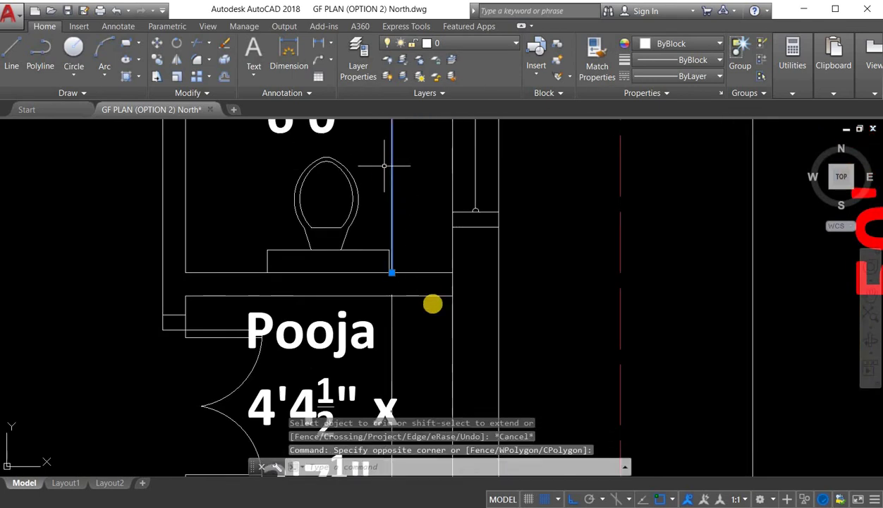
key(Delete)
Step: Trim the copied line's upper end at the Pooja room's north wall
scroll(402, 247, down, 5)
scroll(494, 270, up, 6)
key(Escape)
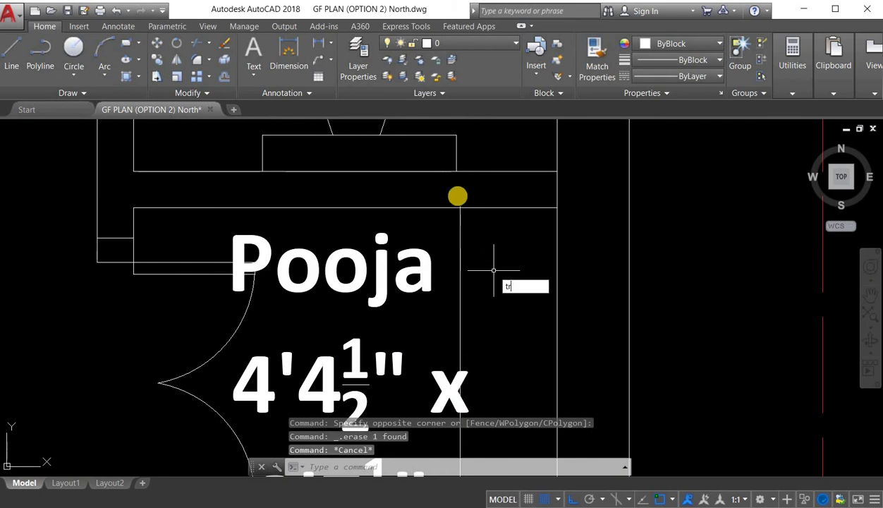
text(tr)
key(Return)
key(Return)
scroll(458, 196, up, 3)
scroll(476, 234, up, 2)
click(466, 226)
click(422, 245)
scroll(504, 257, down, 4)
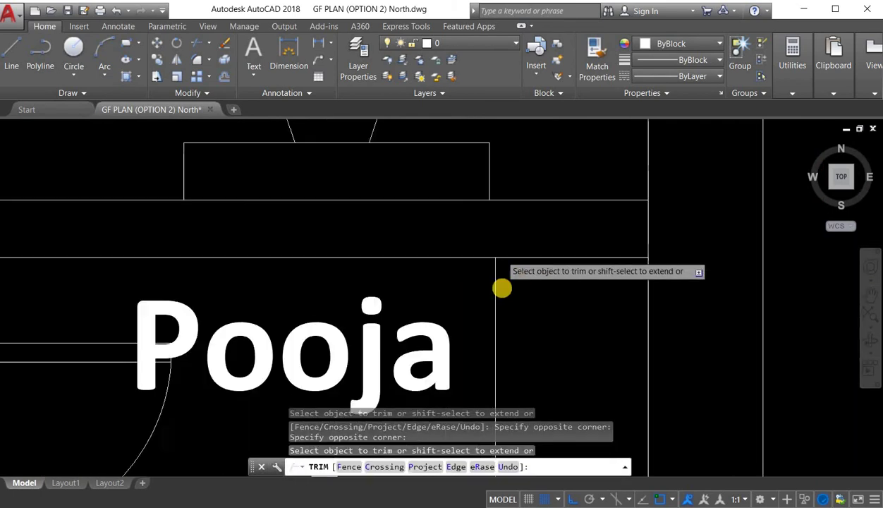
scroll(502, 288, down, 4)
key(Escape)
Step: Save the drawing
scroll(423, 297, down, 5)
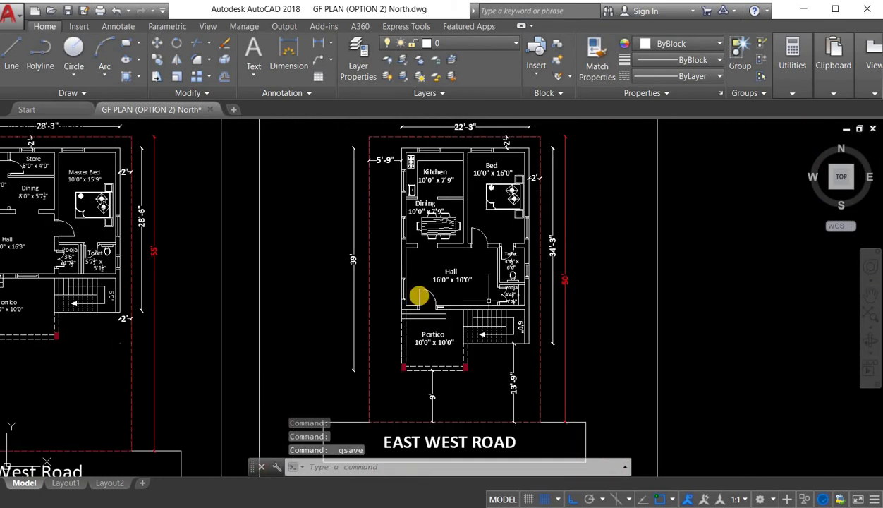
scroll(310, 348, up, 2)
scroll(129, 330, down, 5)
key(ctrl+s)
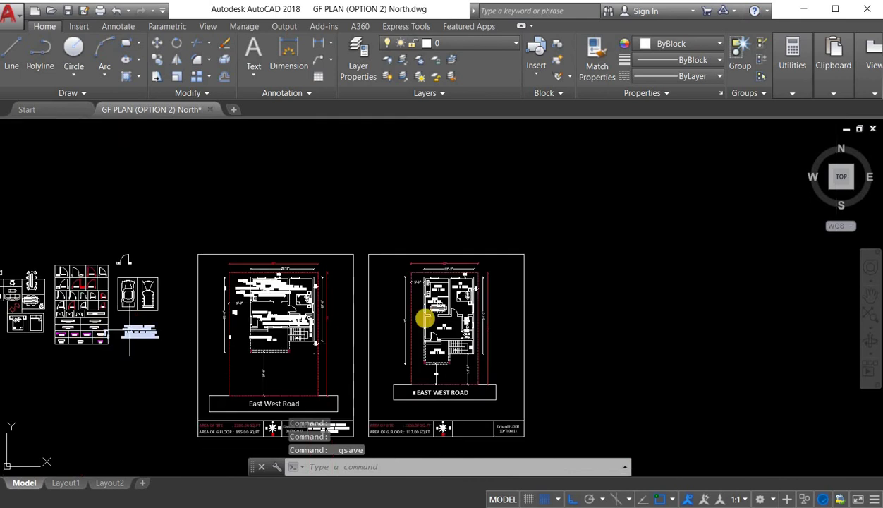
Step: Copy the three-seat cushioned sofa from the furniture blocks into the empty space east of the new plan
scroll(57, 233, up, 4)
scroll(81, 258, up, 4)
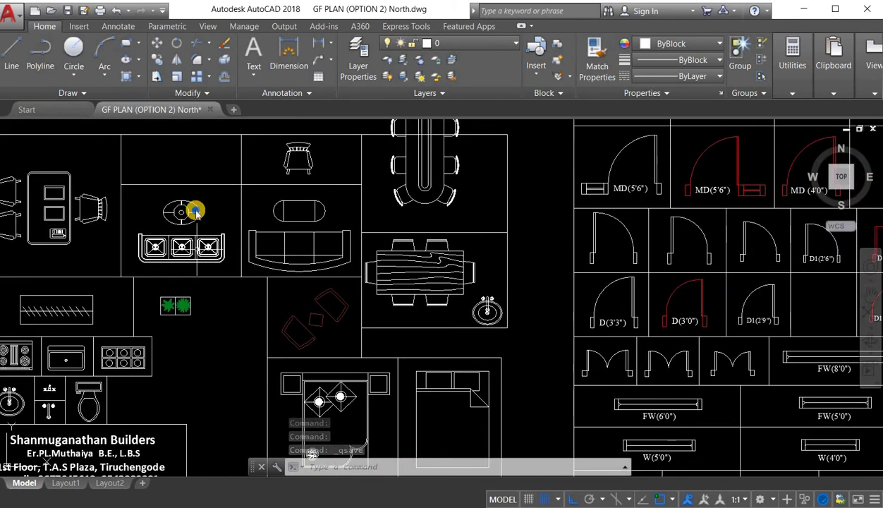
click(191, 250)
right_click(200, 256)
click(243, 338)
click(196, 251)
scroll(50, 224, down, 5)
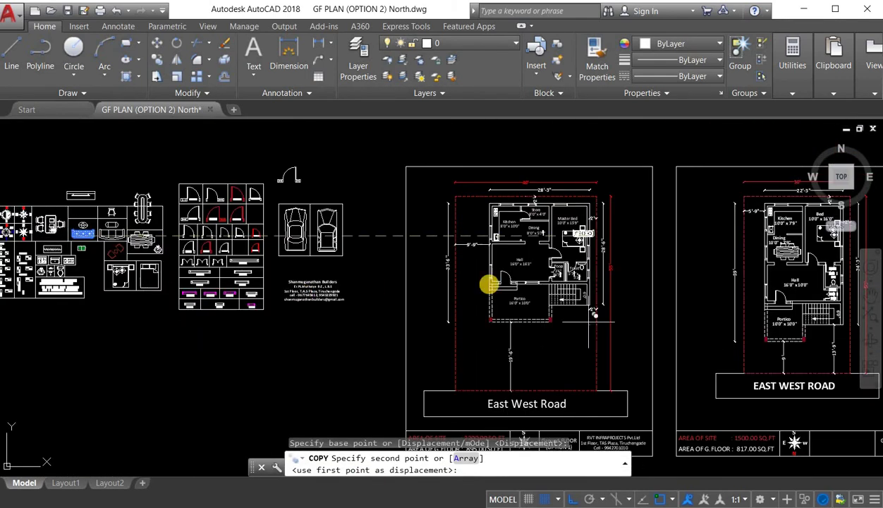
middle_drag(599, 322, 122, 295)
click(510, 242)
key(Escape)
Step: Rotate the copied sofa a quarter turn so it stands north-south with its backrest to the west
click(518, 215)
click(486, 178)
right_click(511, 154)
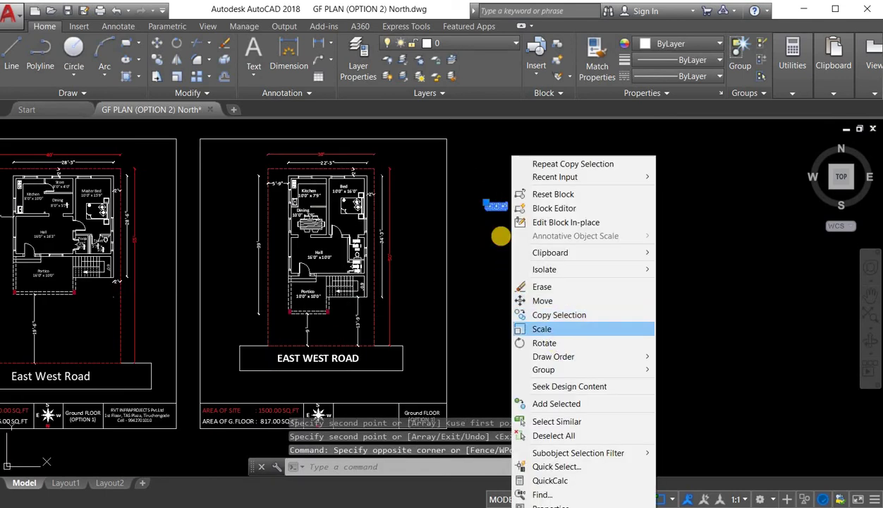
click(552, 342)
scroll(500, 237, up, 2)
click(485, 186)
click(490, 212)
Step: Move the rotated sofa to the Hall's west wall and shift it about 3" east so it clears the wall
click(491, 212)
click(479, 193)
drag(487, 199, 176, 273)
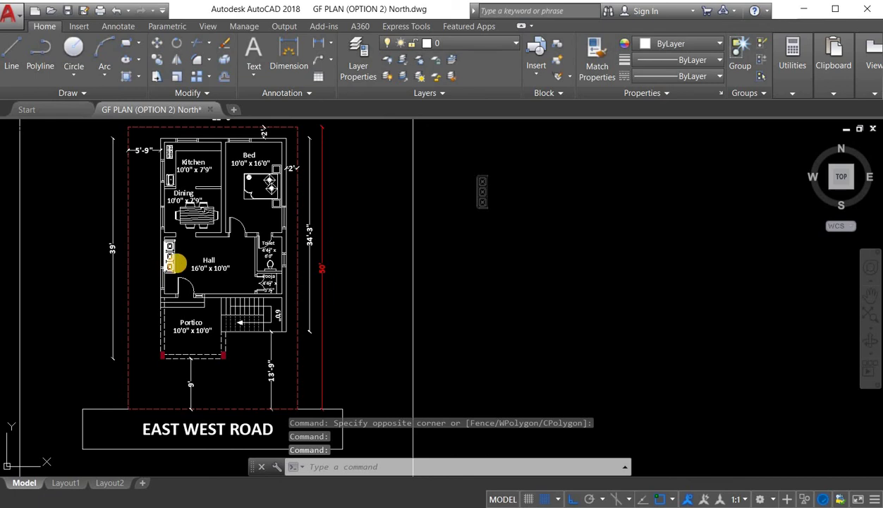
scroll(176, 264, up, 4)
click(311, 239)
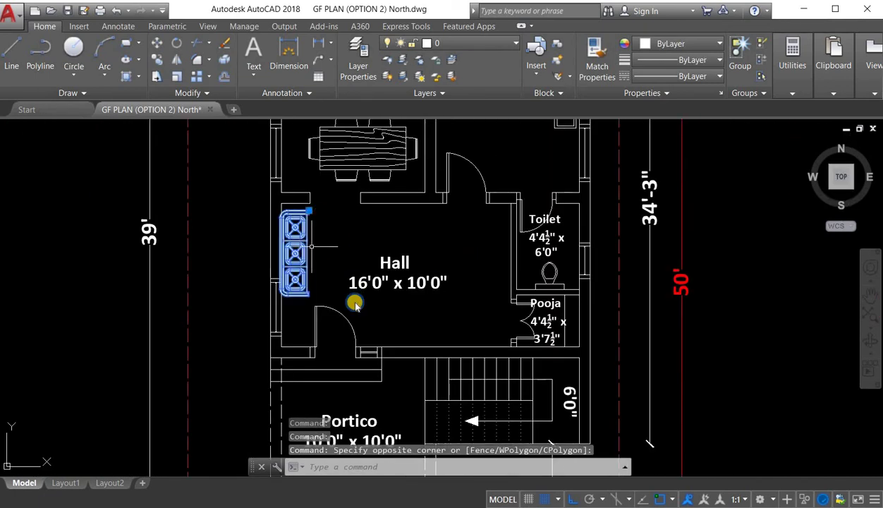
right_click(321, 303)
click(345, 323)
scroll(361, 237, up, 2)
click(352, 236)
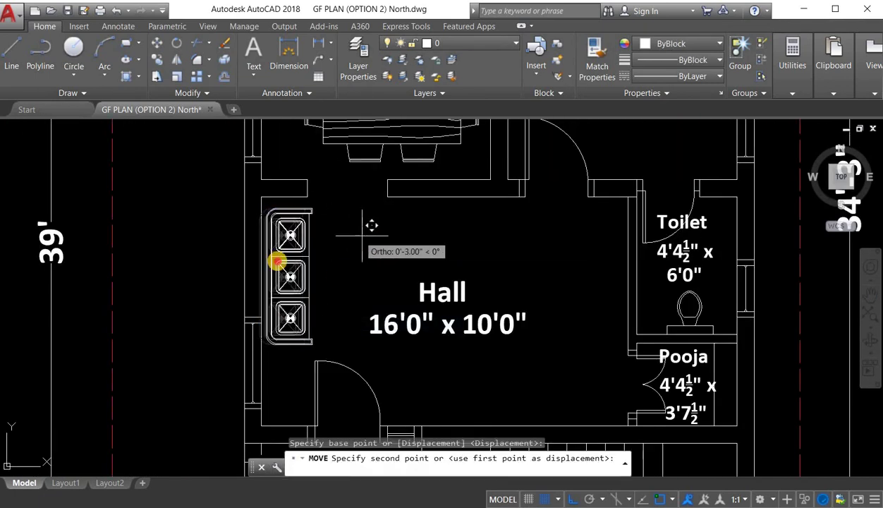
click(362, 236)
Step: Copy the Hall's west sofa into the empty space east of the new plan
click(310, 295)
click(274, 259)
right_click(283, 272)
click(350, 336)
click(282, 277)
scroll(244, 268, down, 4)
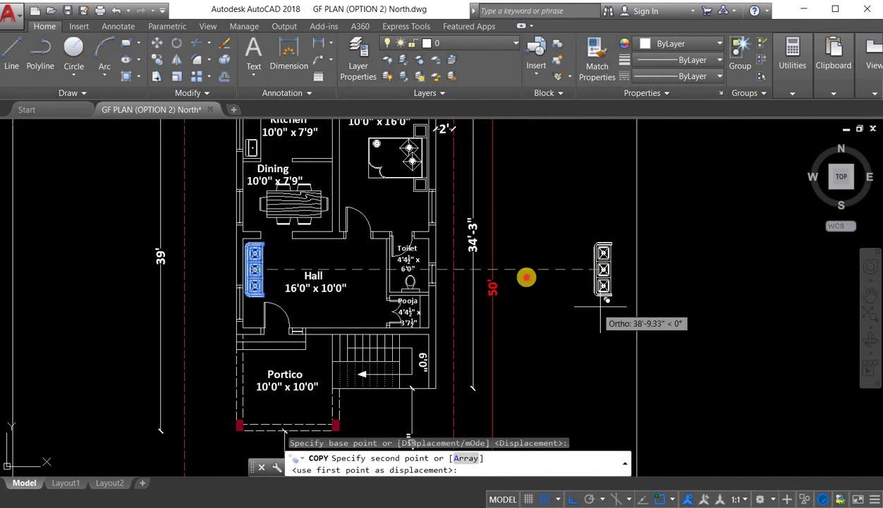
click(527, 277)
key(Escape)
Step: Rotate the second sofa a quarter turn so it lies east-west with its backrest to the south
click(556, 280)
click(532, 256)
right_click(541, 210)
click(569, 365)
click(538, 268)
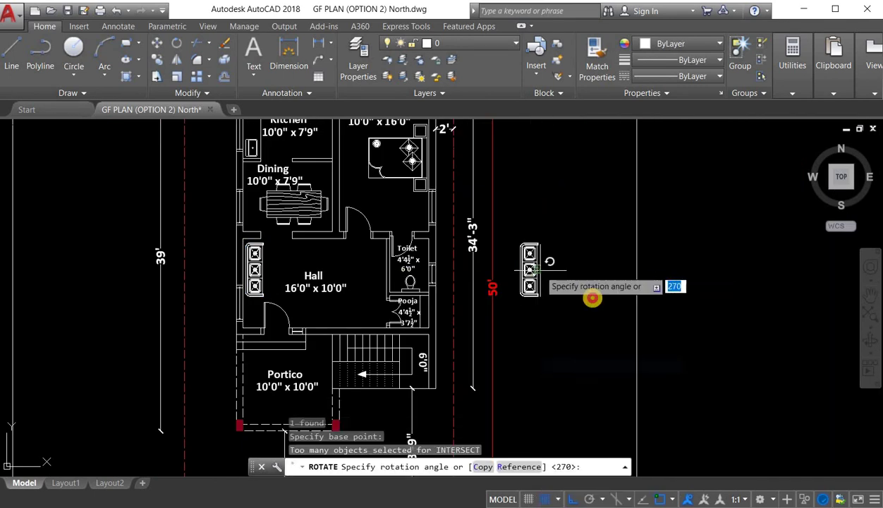
click(544, 195)
Step: Place the second sofa along the Hall's south wall and shift the Hall label north
click(592, 300)
click(536, 260)
drag(547, 269, 339, 316)
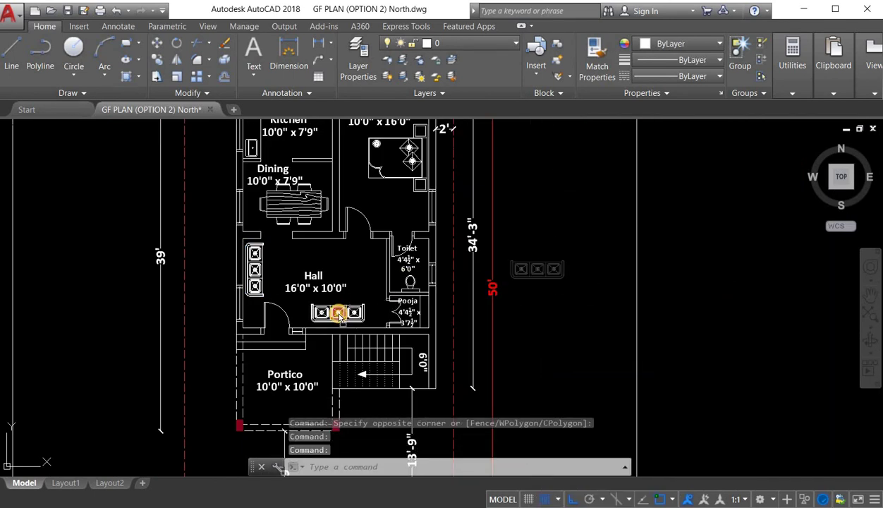
click(309, 295)
scroll(310, 294, up, 2)
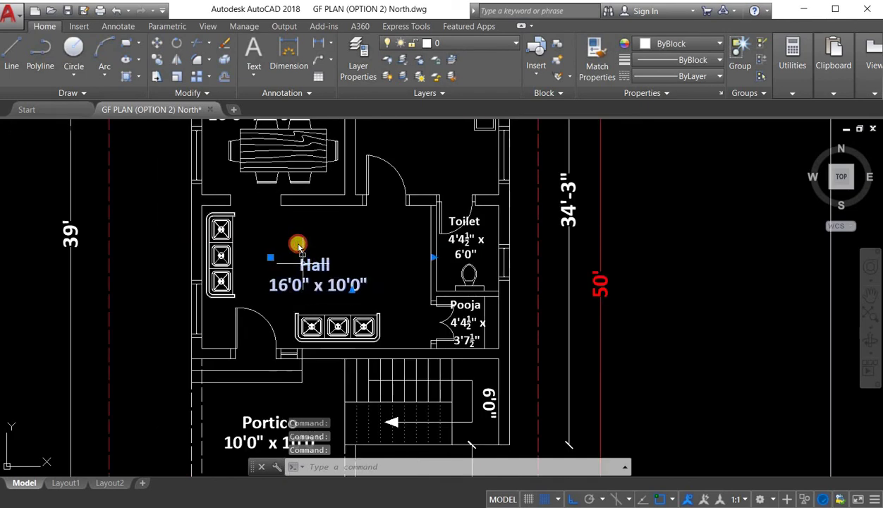
drag(298, 244, 298, 242)
Step: Copy the TV unit block from above the furniture library into the empty space east of the new plan
scroll(510, 290, down, 6)
middle_drag(293, 308, 460, 290)
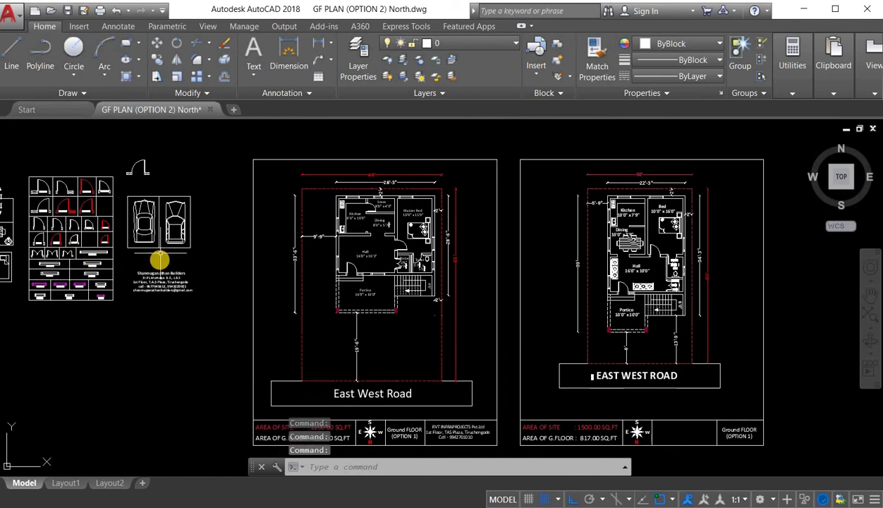
middle_drag(160, 261, 277, 294)
scroll(109, 268, up, 4)
middle_drag(296, 256, 544, 257)
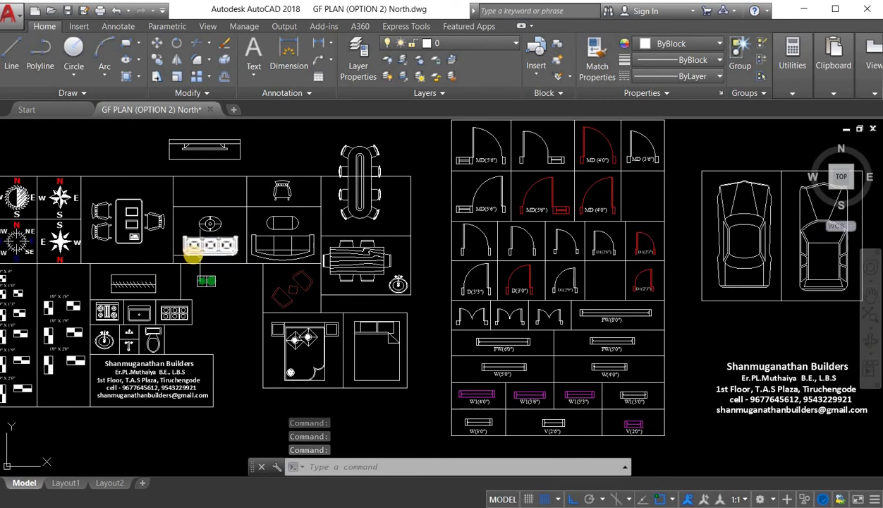
middle_drag(196, 185, 209, 226)
scroll(229, 183, up, 2)
click(248, 198)
click(216, 158)
right_click(216, 157)
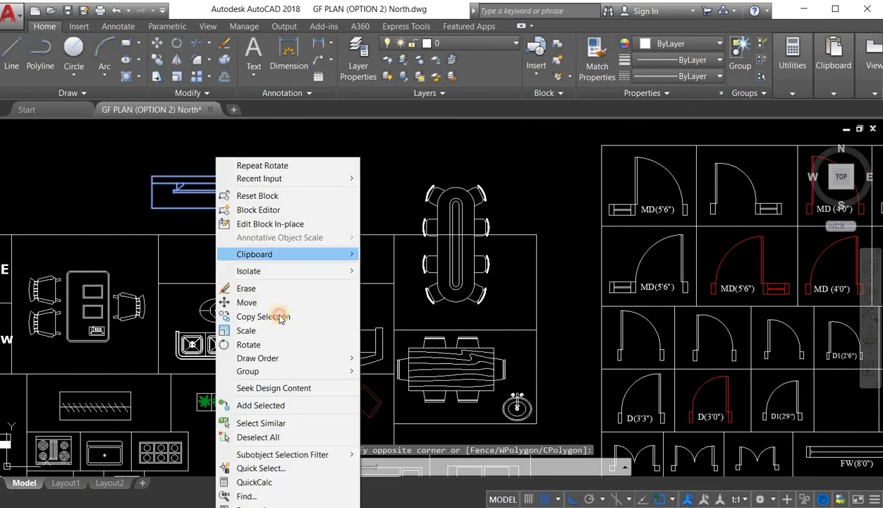
click(281, 318)
click(209, 177)
scroll(71, 177, down, 6)
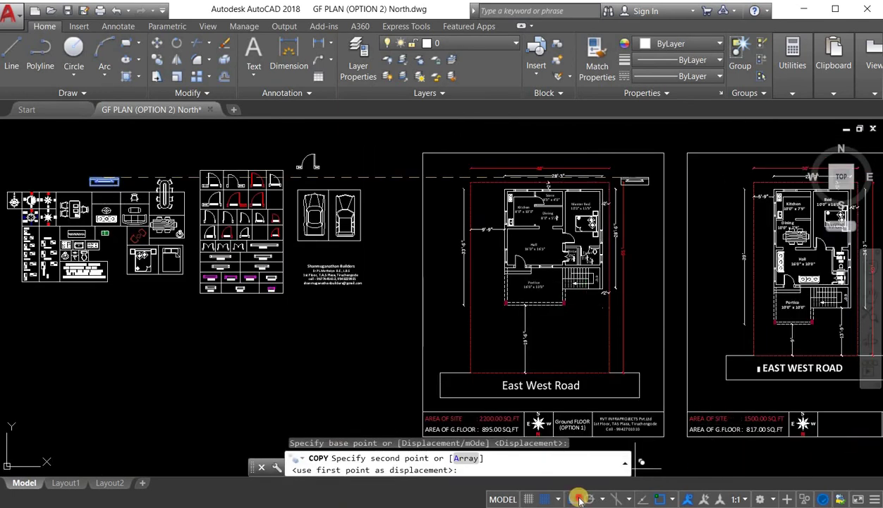
middle_drag(822, 252, 364, 217)
scroll(358, 237, up, 6)
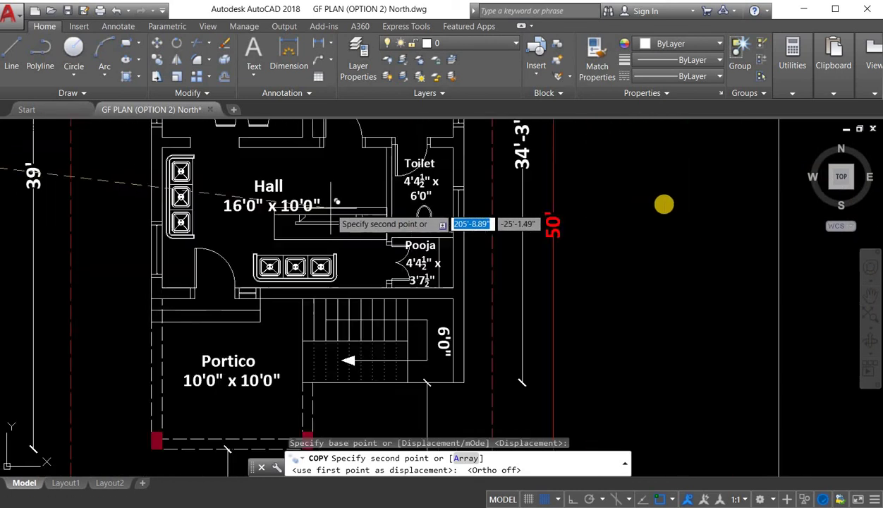
click(670, 200)
key(Escape)
click(759, 218)
click(655, 187)
right_click(664, 167)
click(712, 341)
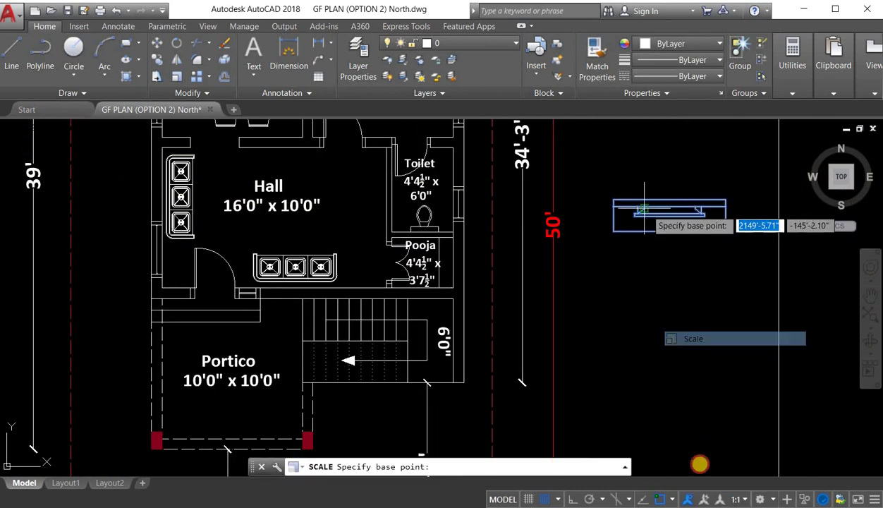
click(645, 209)
key(Escape)
Step: Rotate the copied TV unit a quarter turn so it lies north-south with its screen facing west
drag(643, 175, 638, 332)
right_click(657, 337)
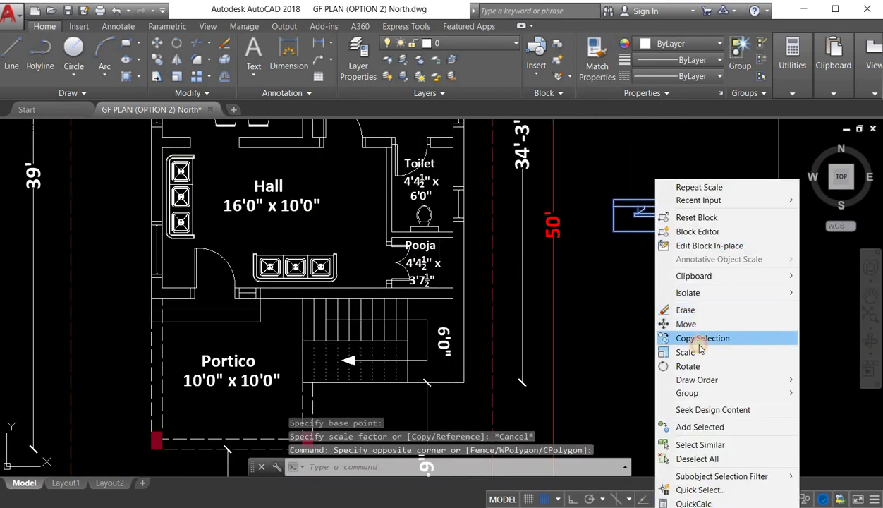
click(707, 367)
click(670, 211)
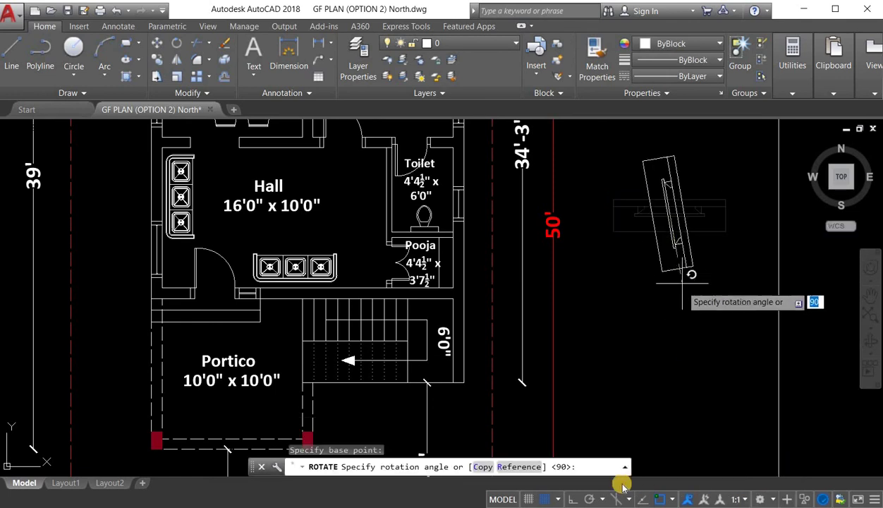
key(F8)
click(706, 300)
Step: Scale the rotated TV unit by a factor of .75
click(705, 300)
click(676, 208)
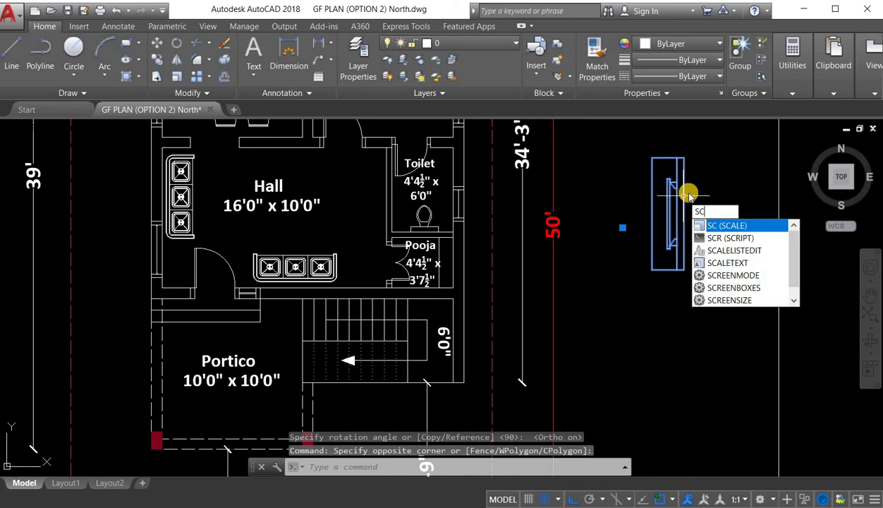
key(Return)
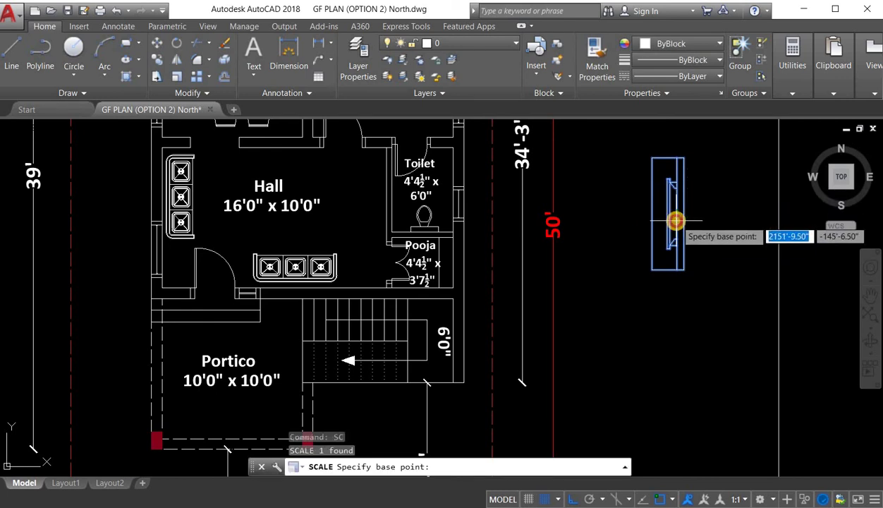
click(676, 221)
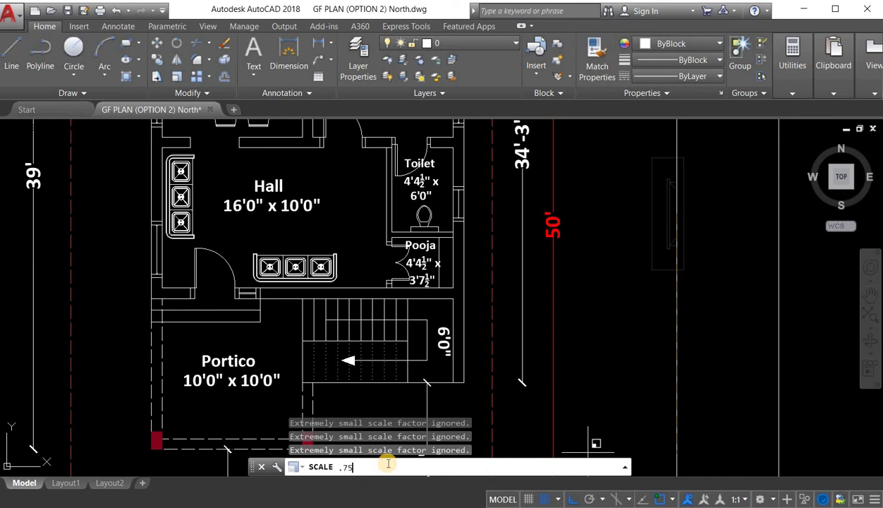
text(.75)
key(Return)
Step: Move the TV unit by its northeast corner to the Hall's northeast corner against the Toilet wall
scroll(687, 209, up, 2)
click(687, 211)
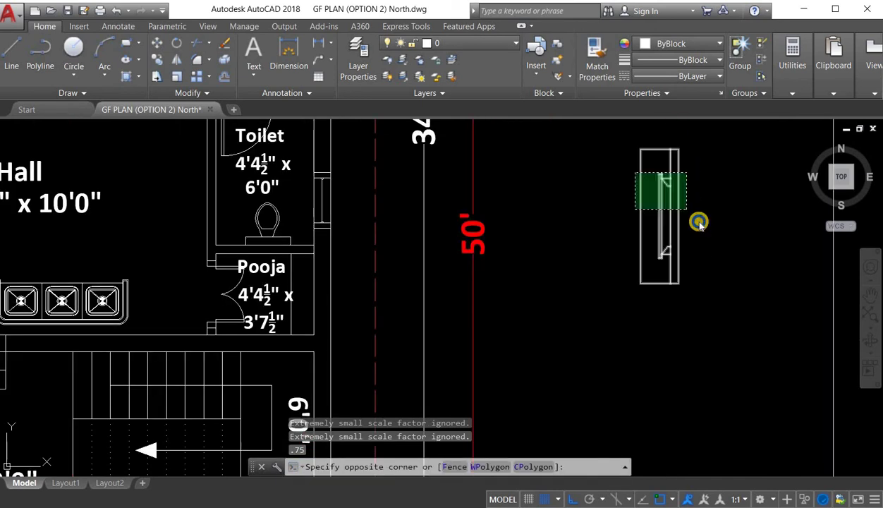
click(635, 173)
right_click(675, 210)
click(706, 271)
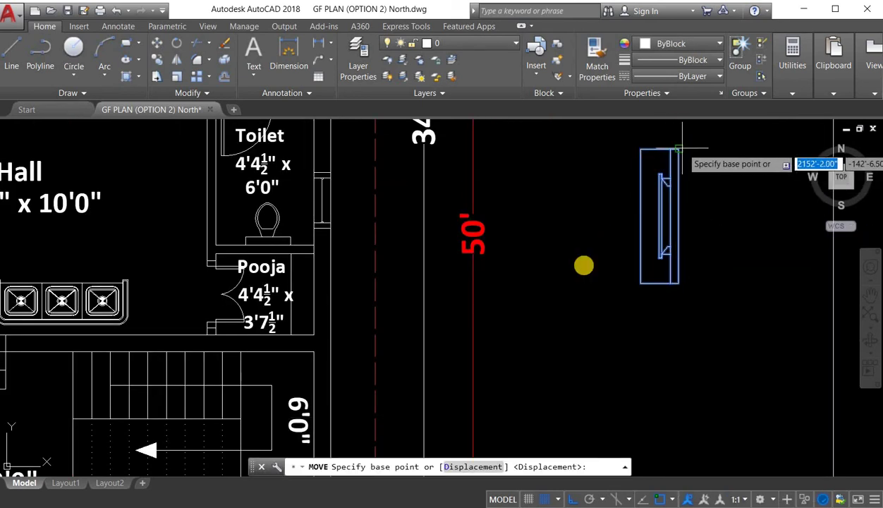
click(681, 148)
middle_drag(396, 198, 627, 276)
click(439, 188)
key(Escape)
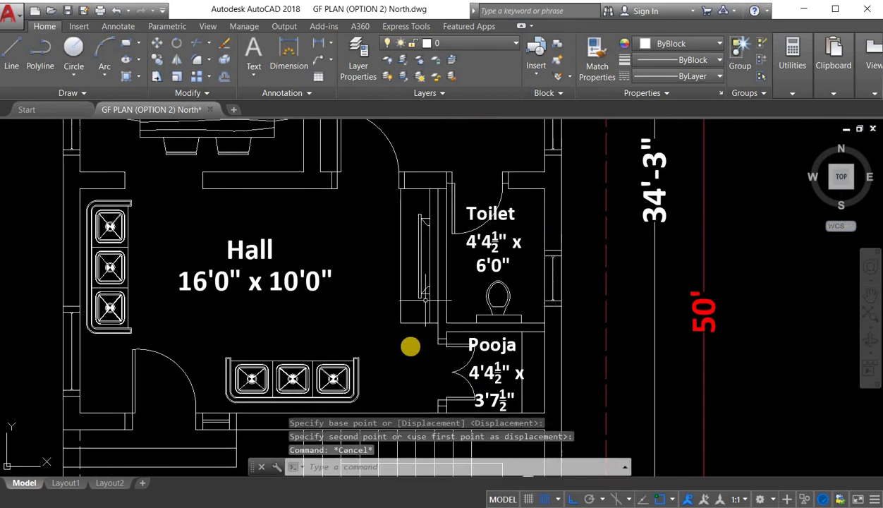
Step: Shift the TV unit slightly south so it clears the Hall's north wall, and save the drawing
scroll(411, 345, up, 1)
click(412, 345)
click(404, 175)
right_click(404, 173)
click(436, 316)
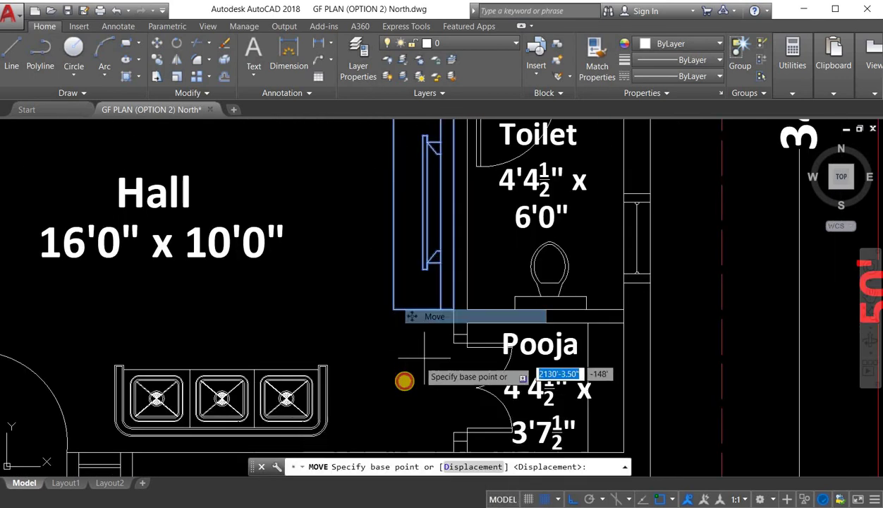
click(422, 358)
scroll(416, 363, down, 5)
key(Escape)
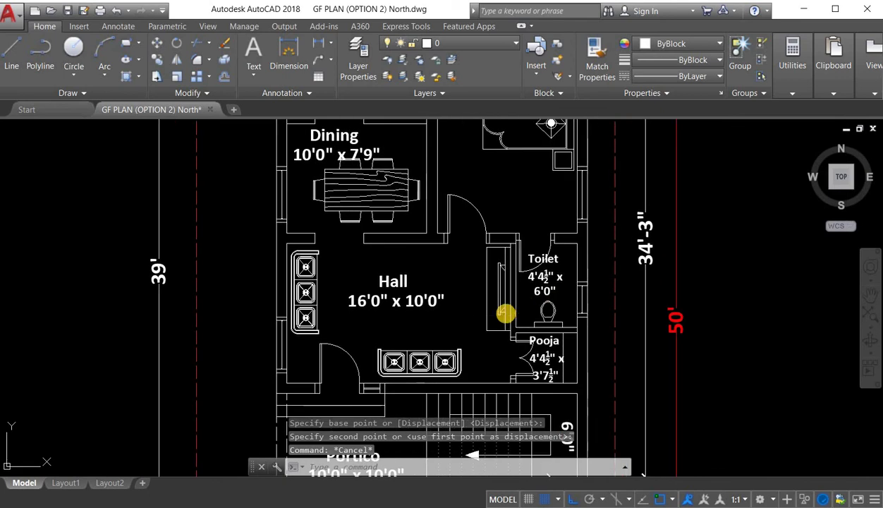
key(ctrl+s)
scroll(482, 296, down, 2)
key(Escape)
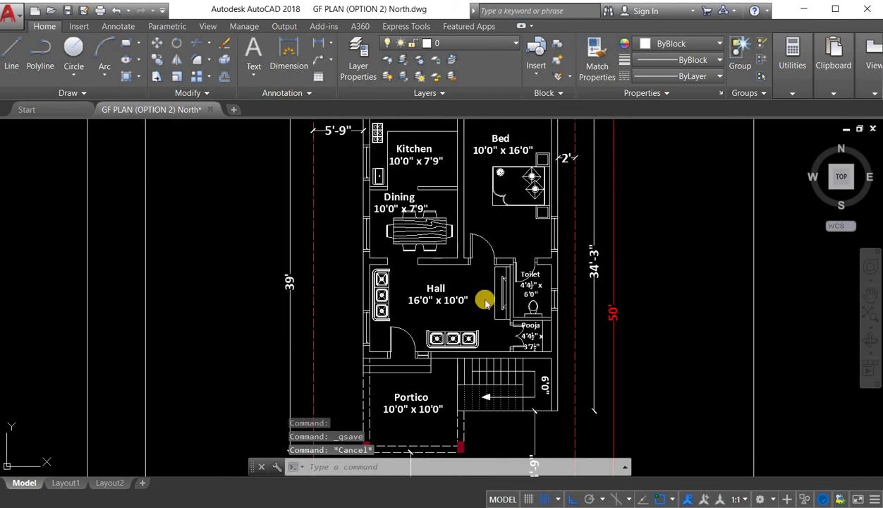
text(h)
key(Return)
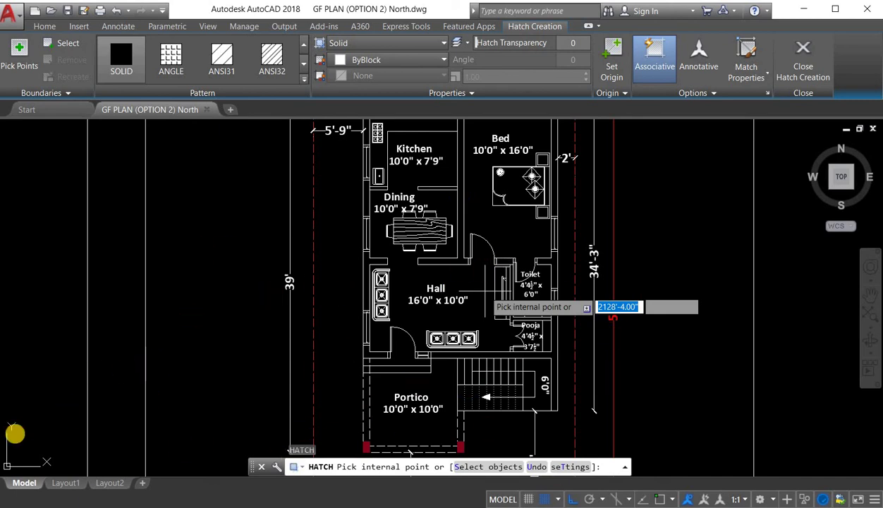
key(Escape)
scroll(292, 295, down, 5)
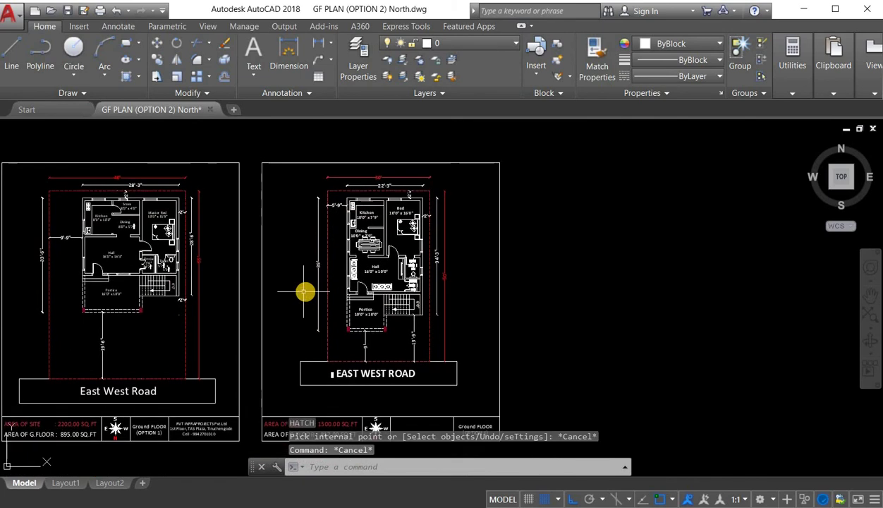
Step: Save the drawing with the furnished new plan
key(ctrl+s)
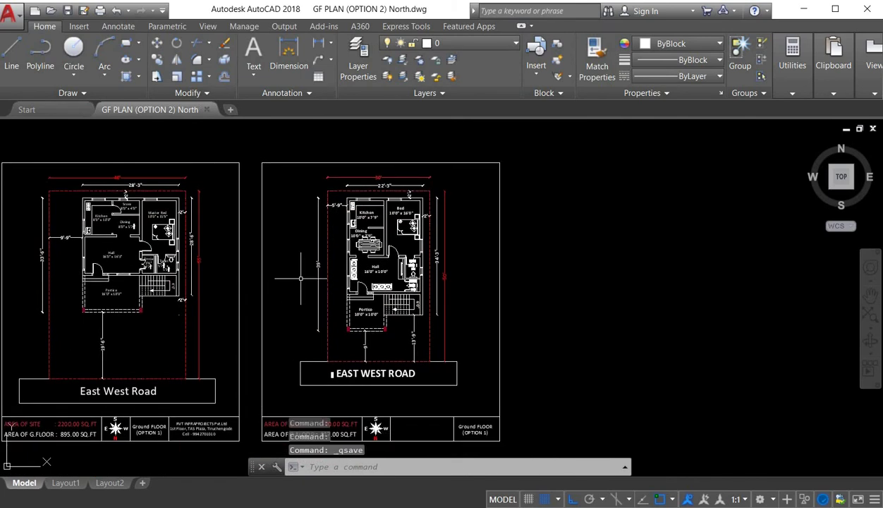
Step: Examine the new plan's room layout, furniture, labels and dimensions, and compare it with the first plan to its west
scroll(373, 296, up, 2)
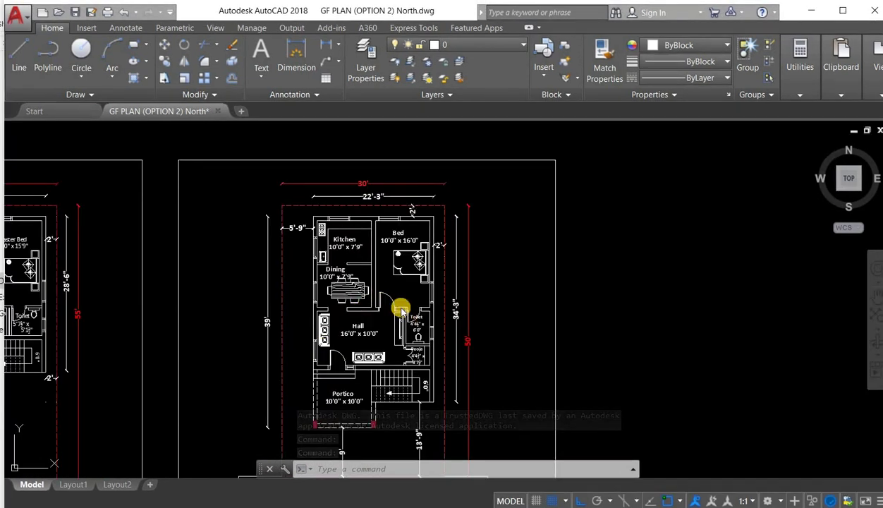
scroll(393, 292, up, 4)
scroll(385, 256, down, 2)
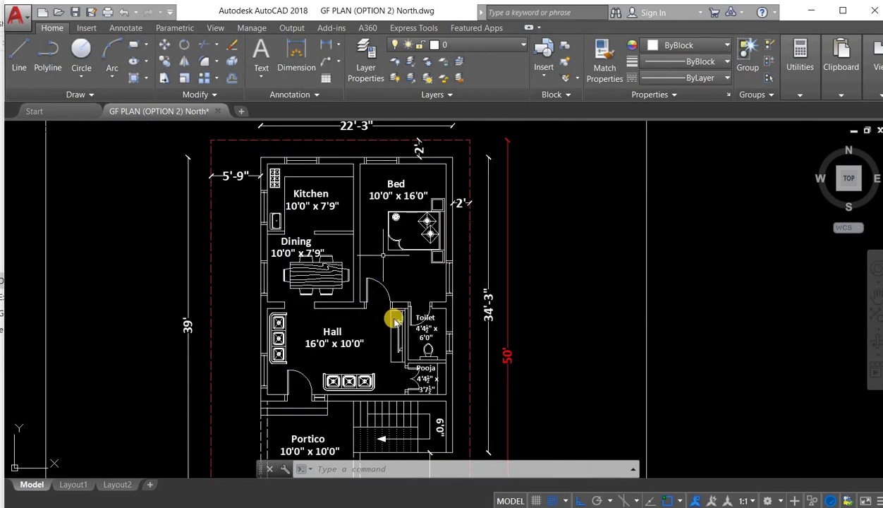
scroll(394, 321, down, 2)
scroll(380, 315, up, 4)
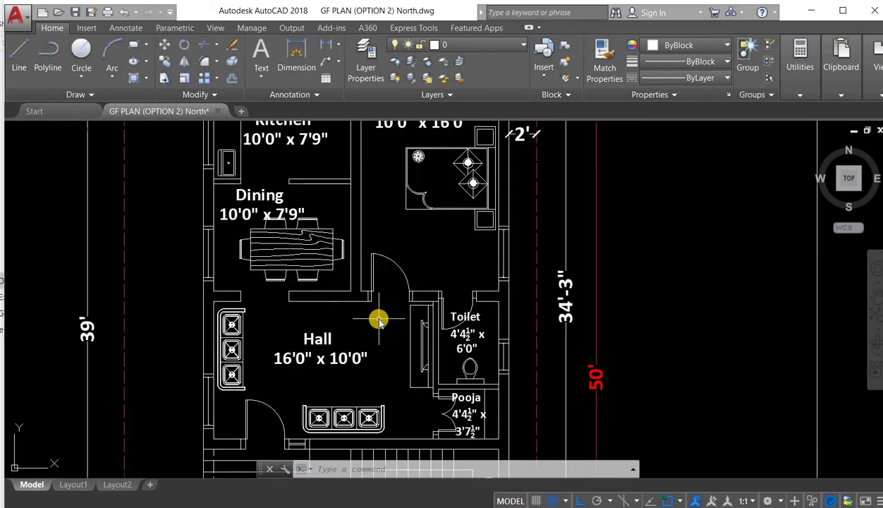
scroll(395, 346, down, 4)
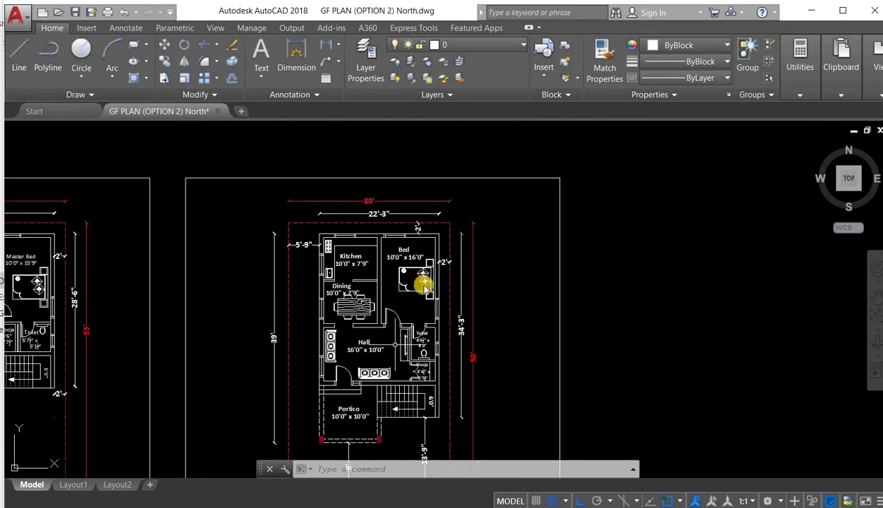
scroll(416, 300, up, 3)
scroll(423, 296, down, 6)
scroll(424, 338, up, 4)
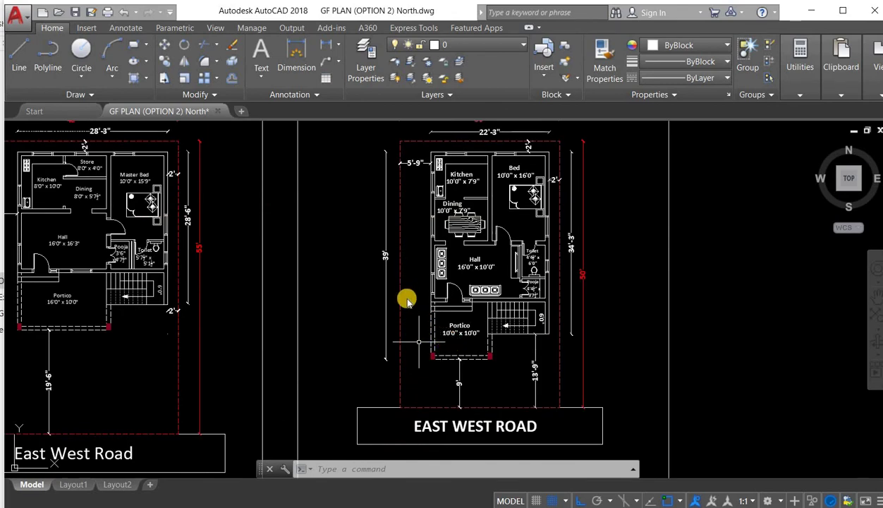
scroll(312, 400, down, 3)
scroll(350, 351, up, 3)
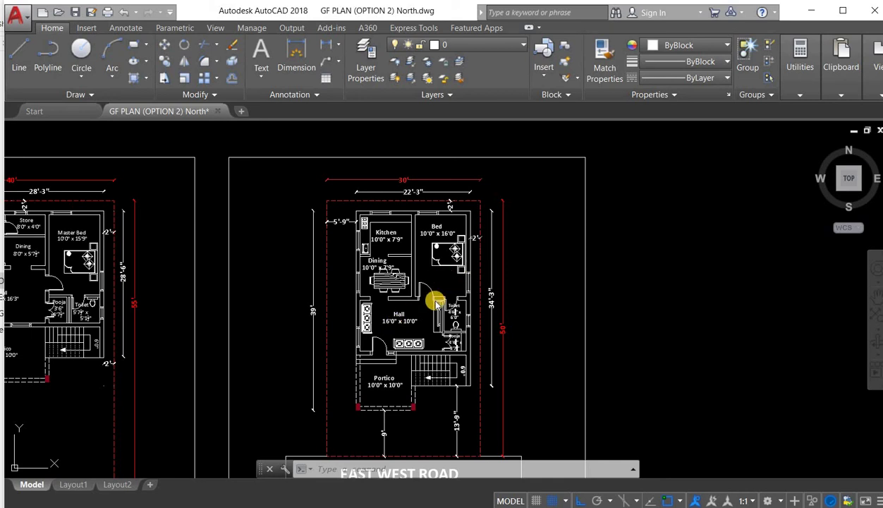
scroll(418, 313, up, 2)
scroll(423, 318, down, 5)
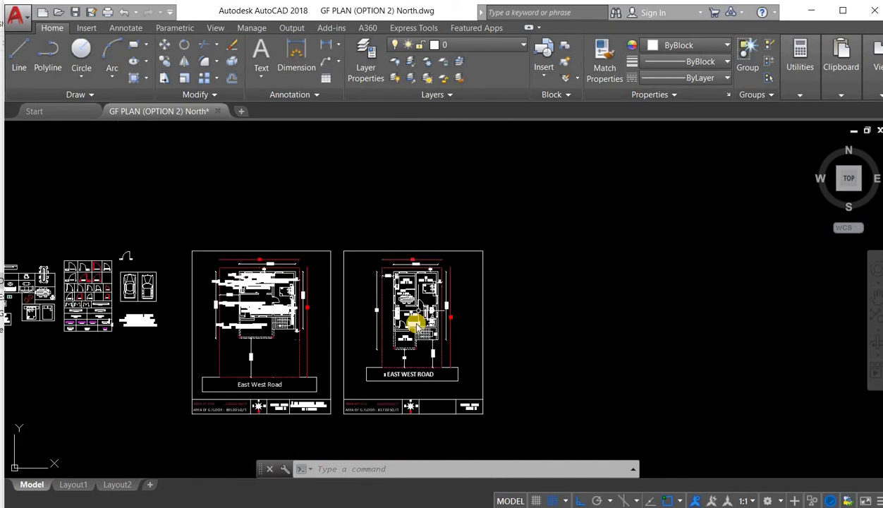
scroll(416, 322, up, 4)
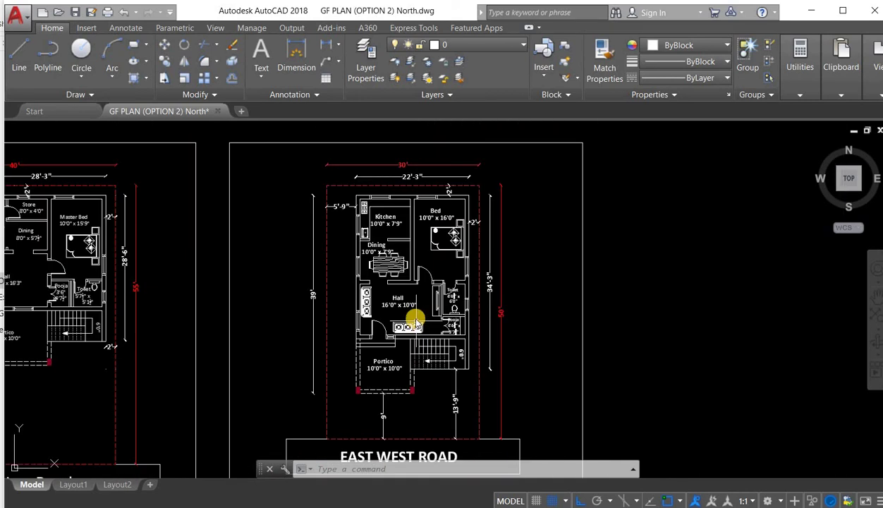
scroll(419, 309, up, 4)
scroll(358, 238, up, 2)
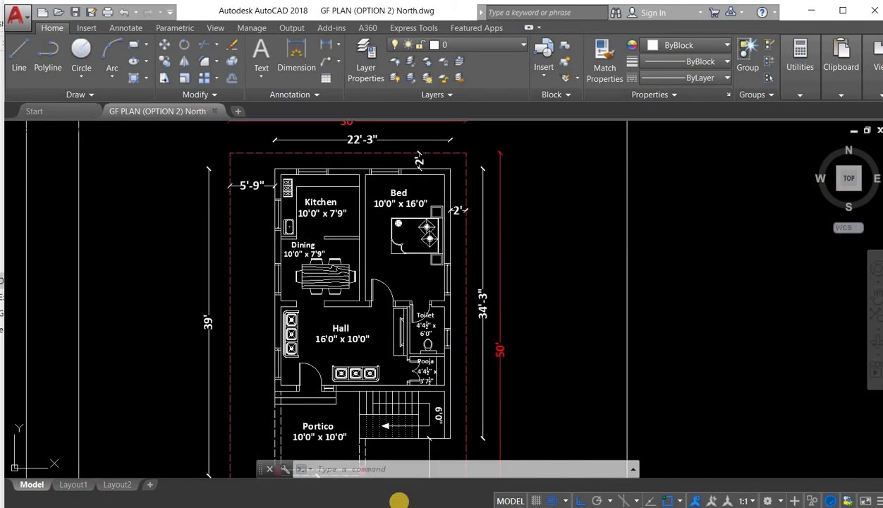
click(374, 474)
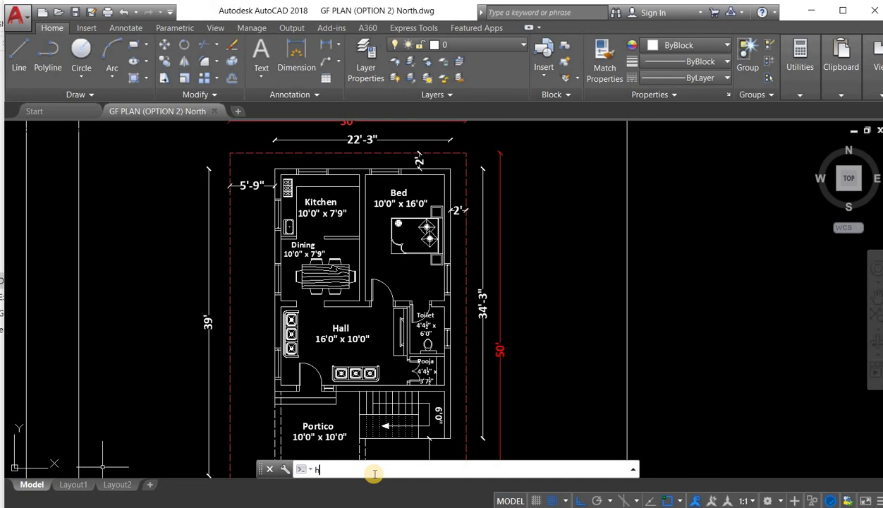
text(h)
key(Return)
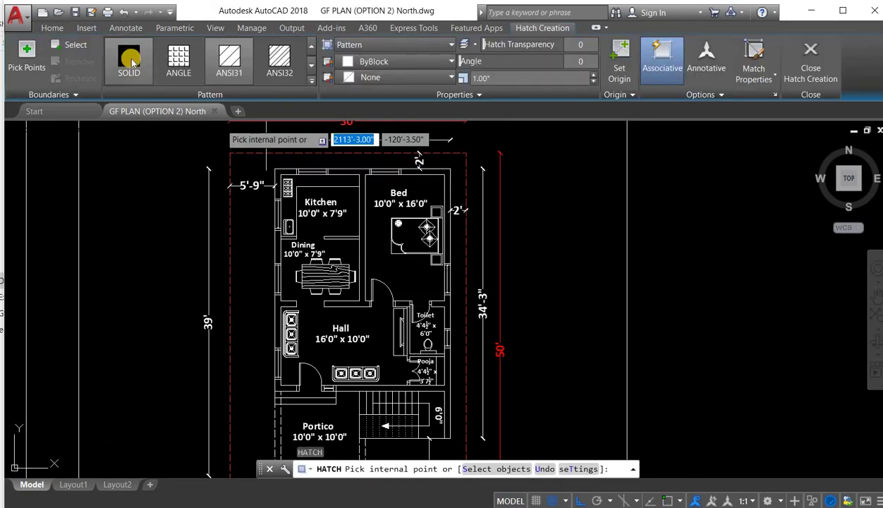
key(Escape)
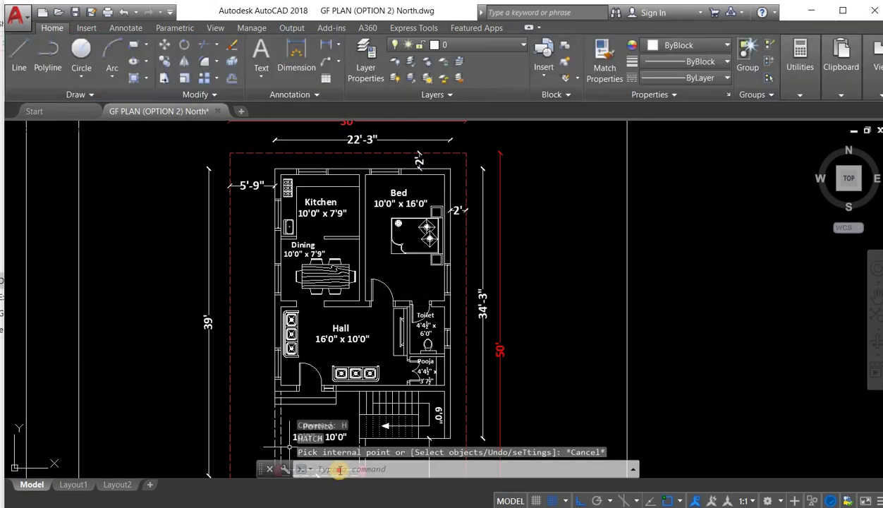
Step: Fill the north outer wall, the Kitchen–Bed wall, the Bed's east wall and the Kitchen–Dining partition with solid hatch
key(Return)
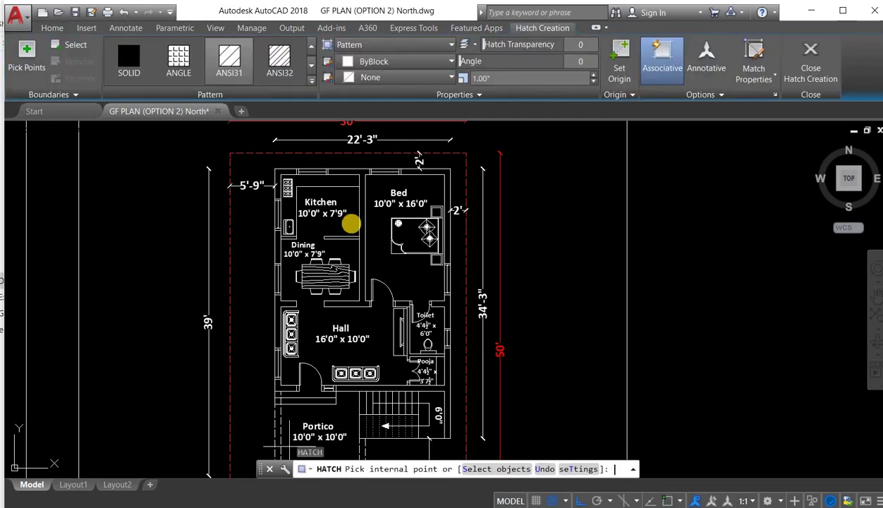
scroll(307, 173, up, 2)
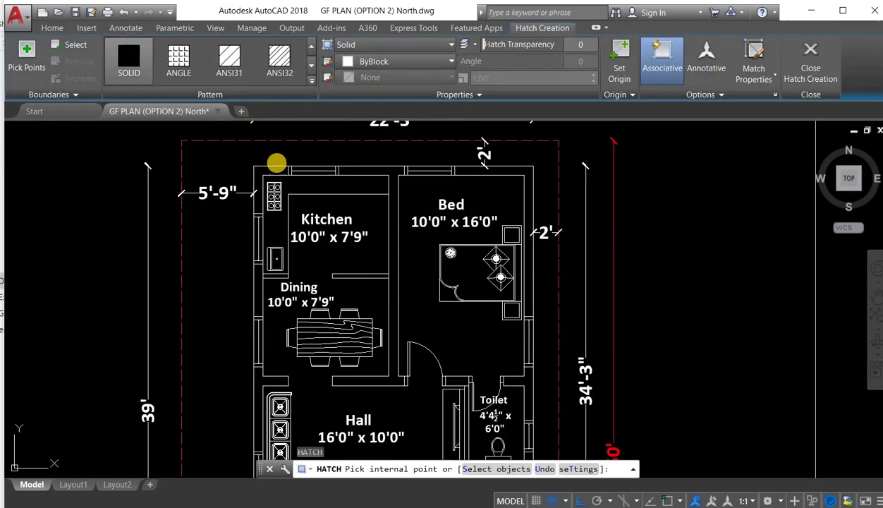
click(329, 172)
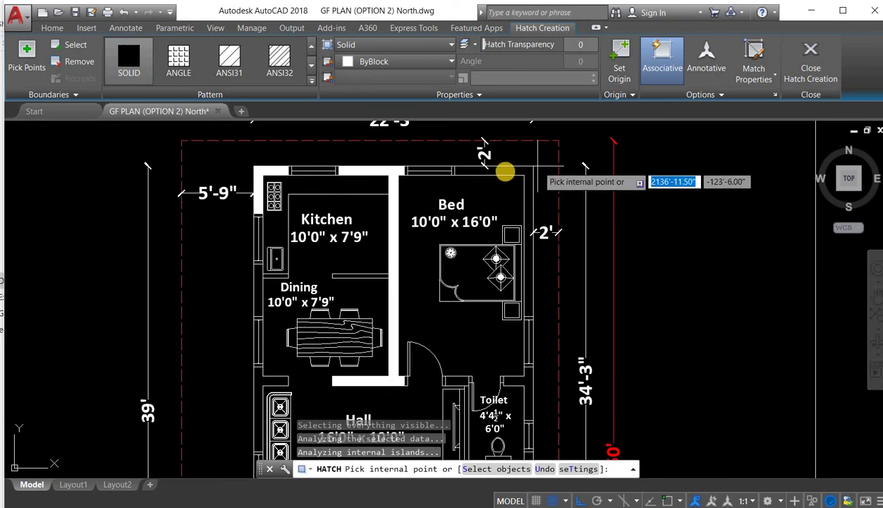
click(506, 172)
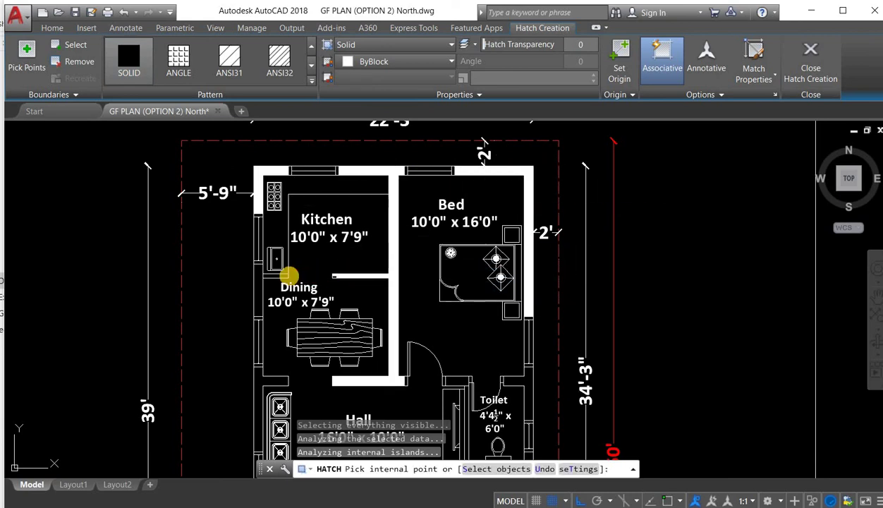
click(275, 278)
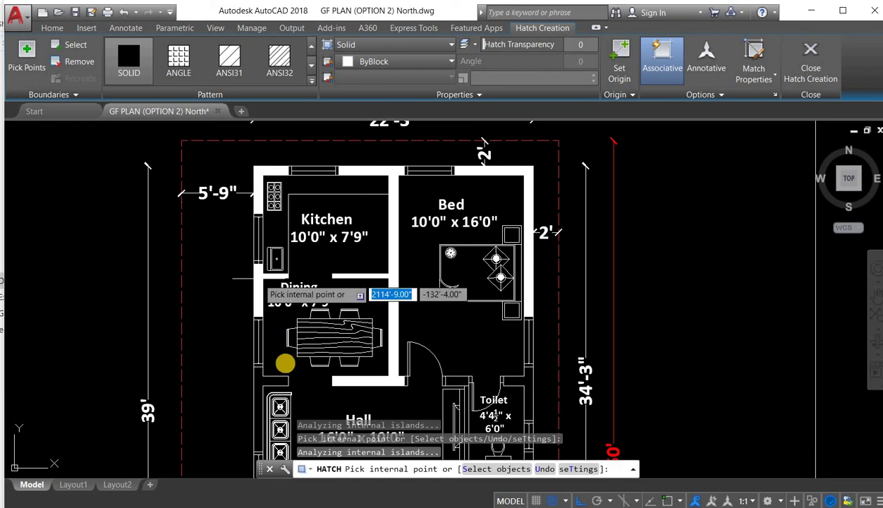
key(Escape)
Step: Try to fill the Hall's west wall pieces and the wall stub beside the entrance door with solid hatch
middle_drag(290, 358, 302, 298)
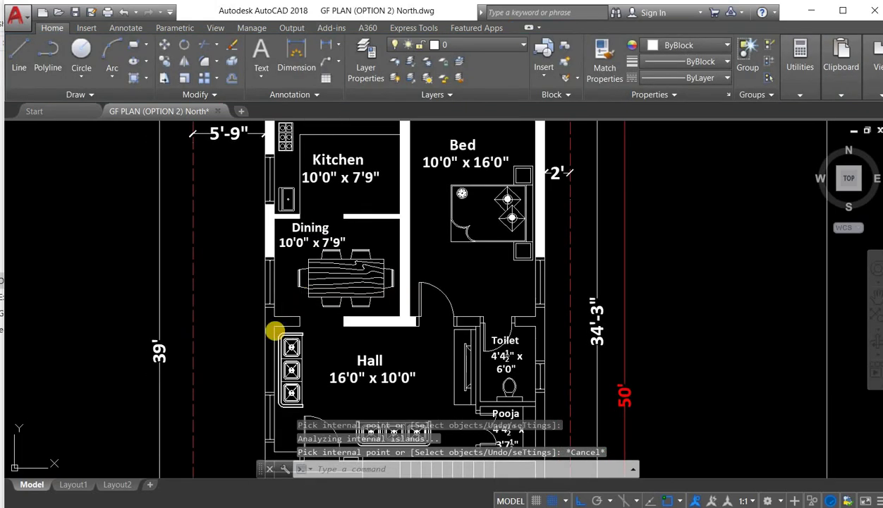
key(Return)
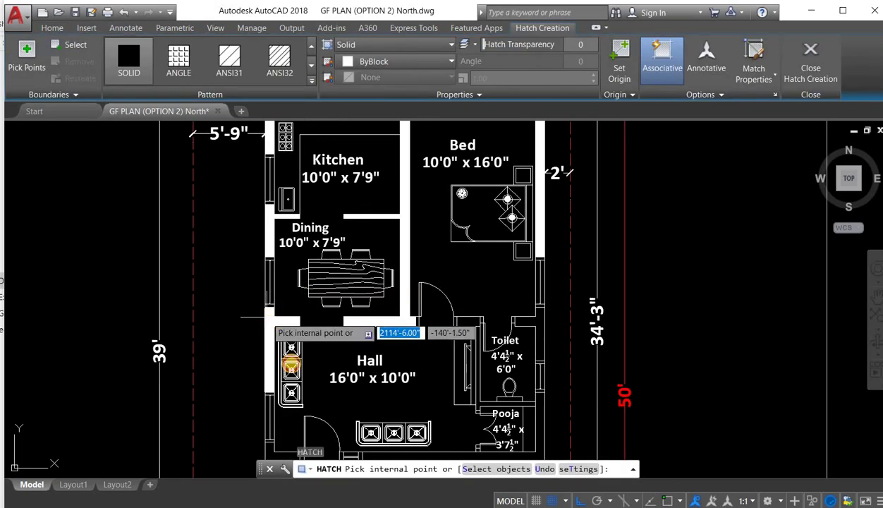
click(267, 317)
middle_drag(278, 453, 272, 318)
click(272, 319)
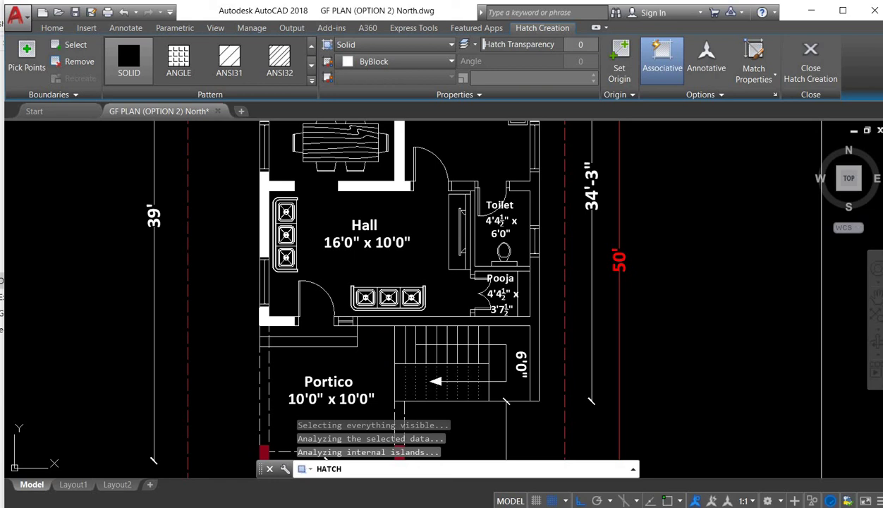
key(Escape)
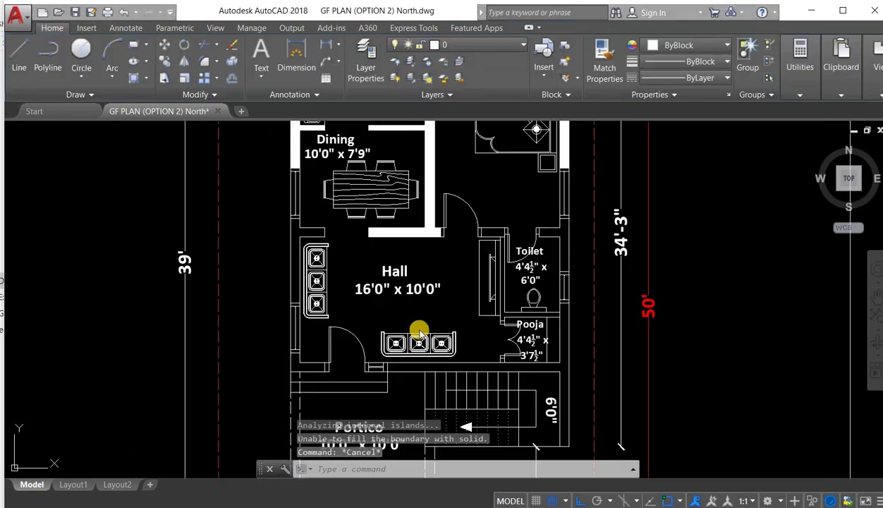
Step: Fill the Hall's west wall pieces and the walls around the Toilet and Pooja with solid hatch
click(377, 464)
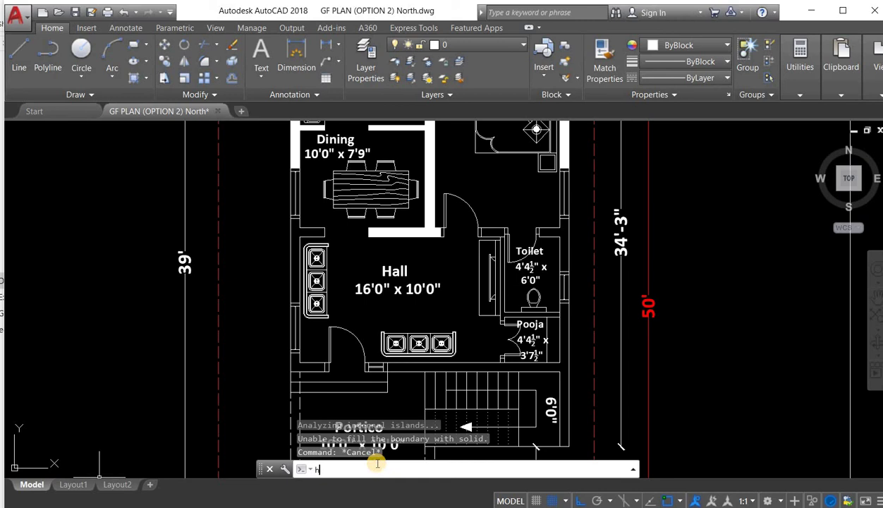
key(Return)
click(303, 233)
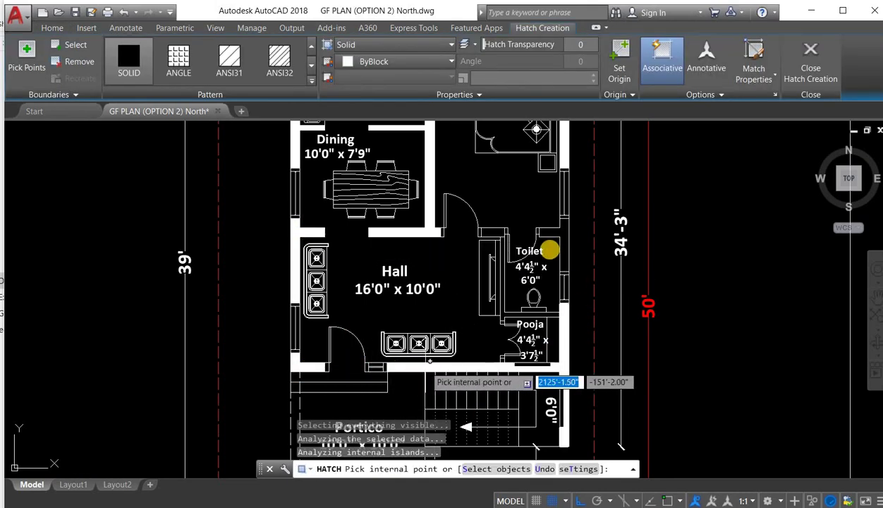
scroll(544, 252, down, 2)
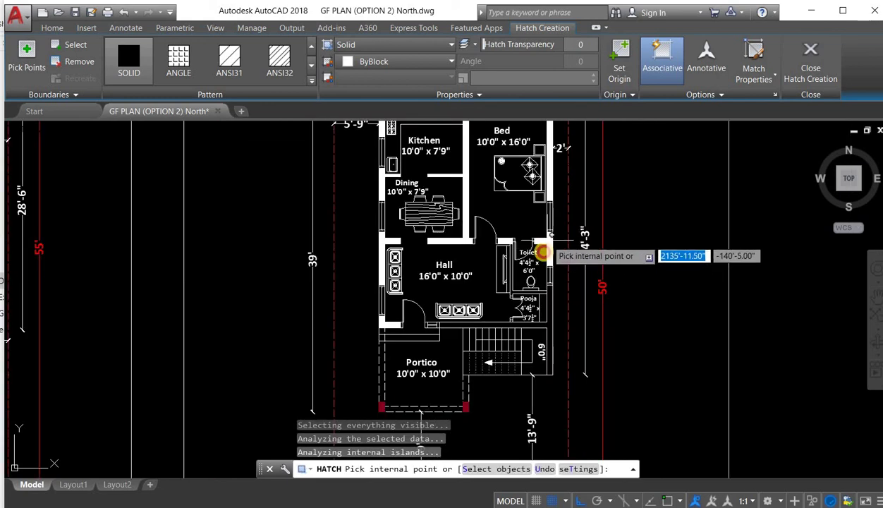
scroll(519, 290, up, 4)
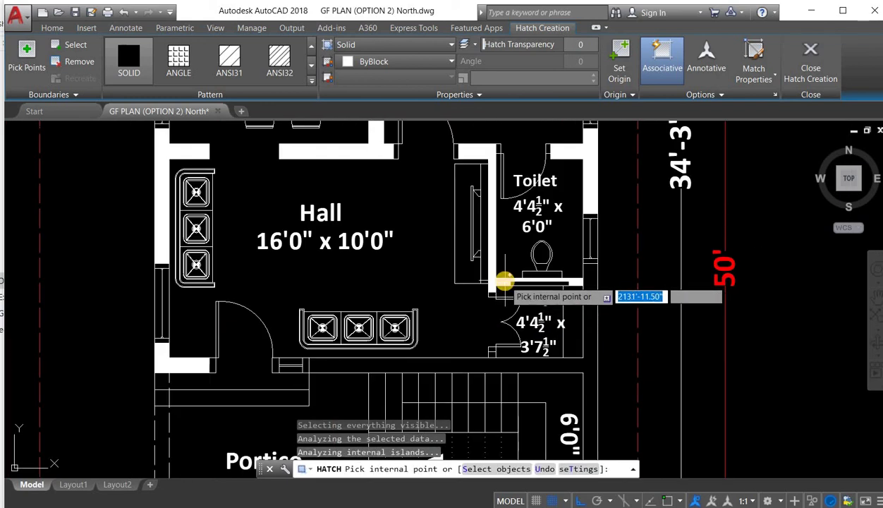
click(504, 282)
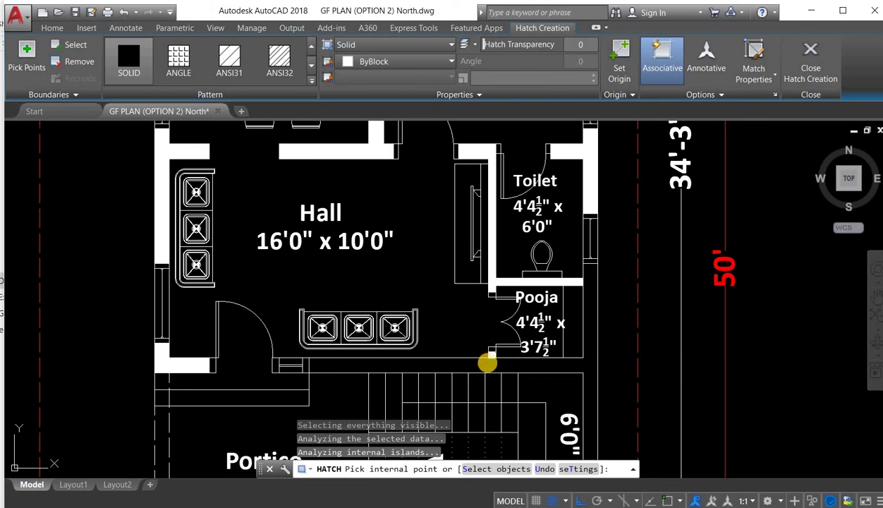
scroll(522, 304, down, 3)
scroll(523, 295, up, 3)
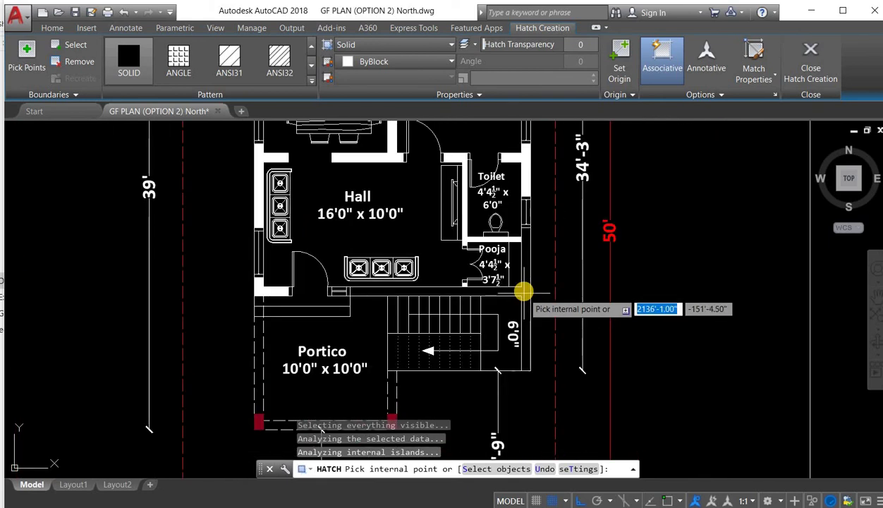
key(Escape)
Step: Fill the Hall's south wall and the outer wall east of the Pooja and staircase with solid hatch
text(h)
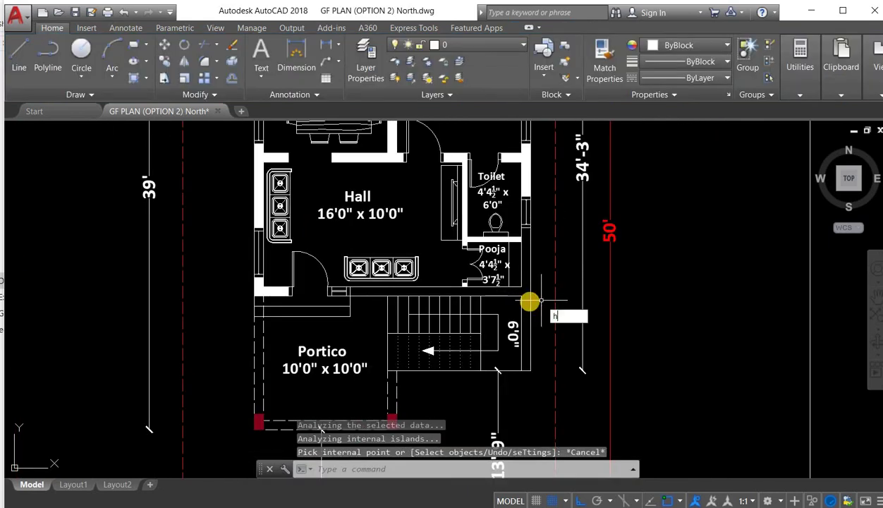
key(Return)
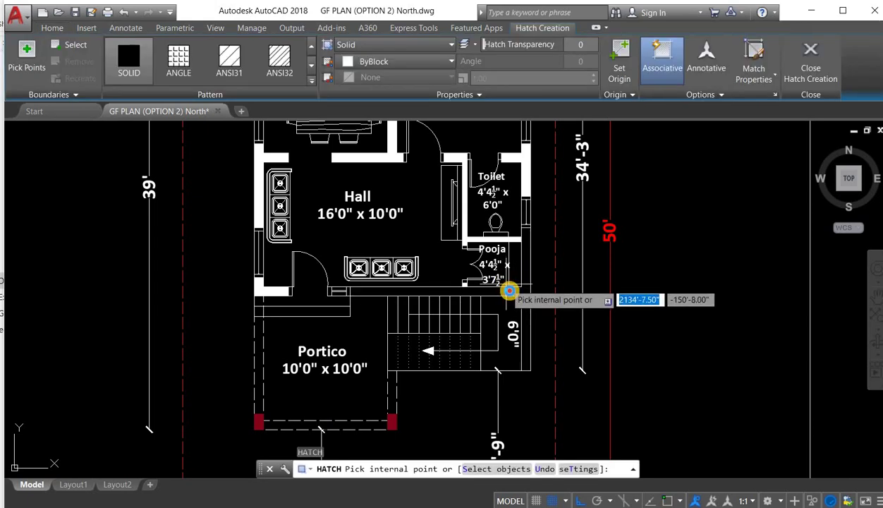
click(509, 291)
key(Escape)
scroll(486, 237, down, 3)
scroll(487, 233, up, 2)
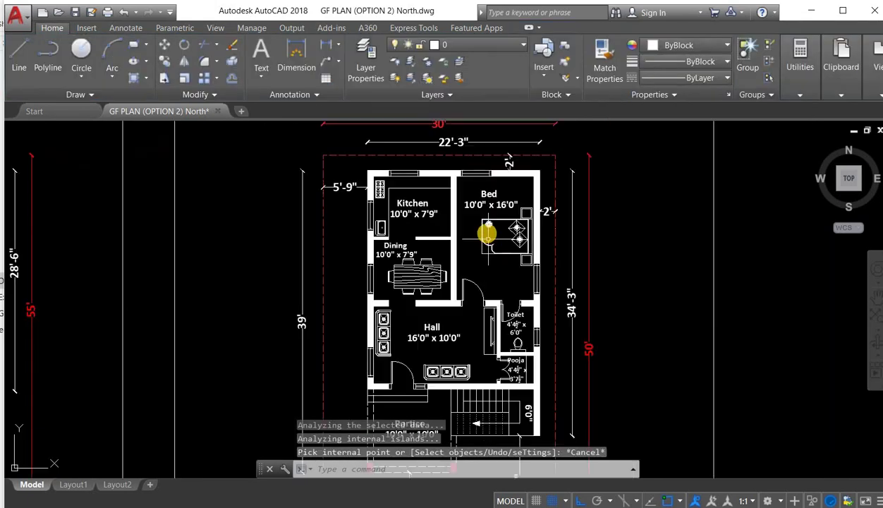
scroll(487, 233, up, 2)
scroll(455, 308, down, 6)
key(Escape)
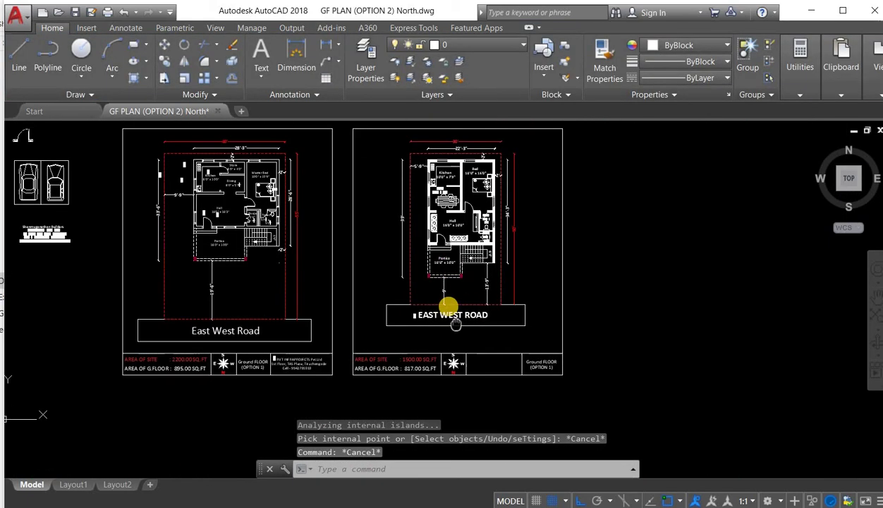
Step: Start exporting the drawing to PDF and choose the folder "north - g floor only" within RVT
middle_drag(456, 323, 453, 313)
middle_drag(393, 242, 378, 285)
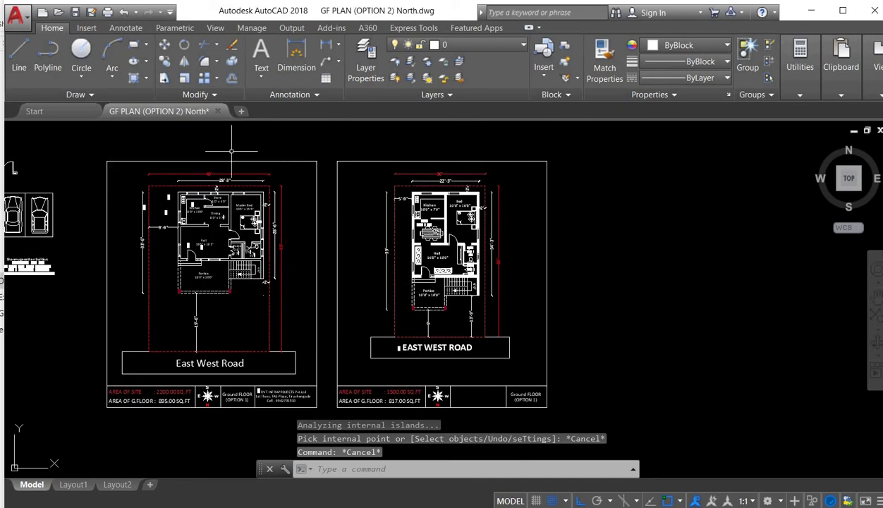
click(17, 15)
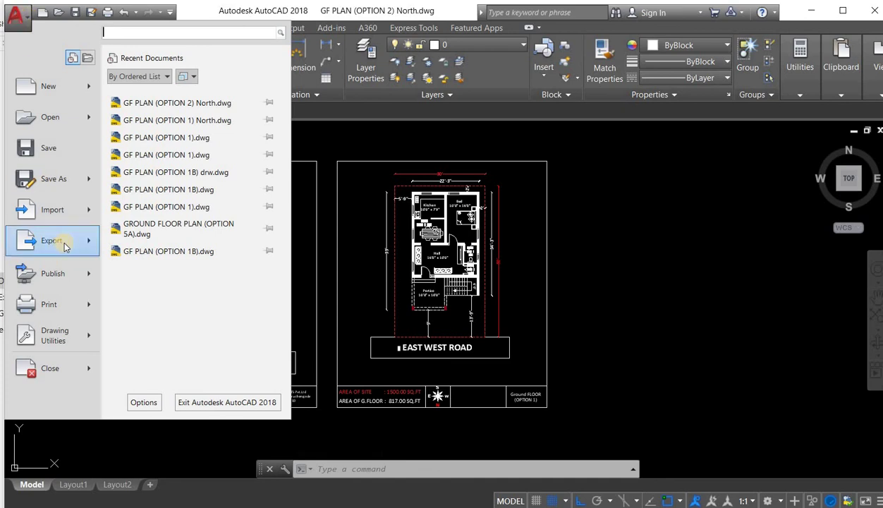
mouse_move(60, 243)
click(157, 241)
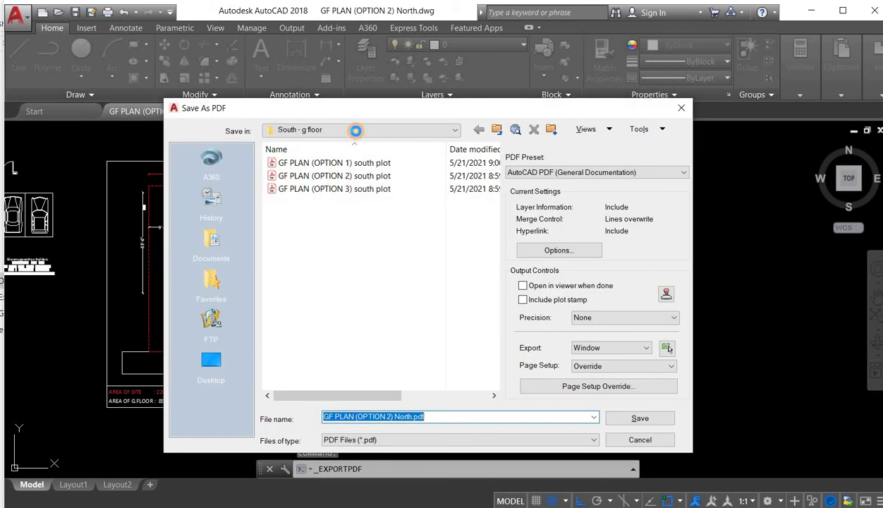
click(356, 130)
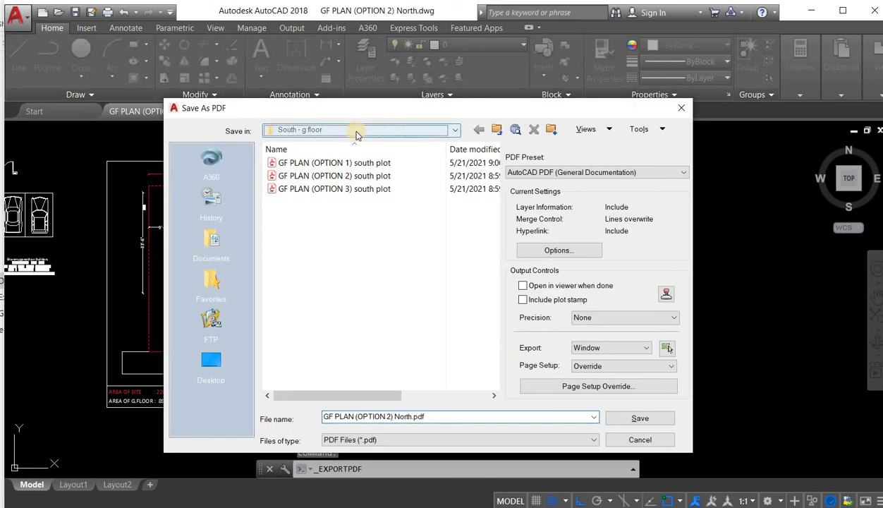
click(381, 251)
double_click(333, 176)
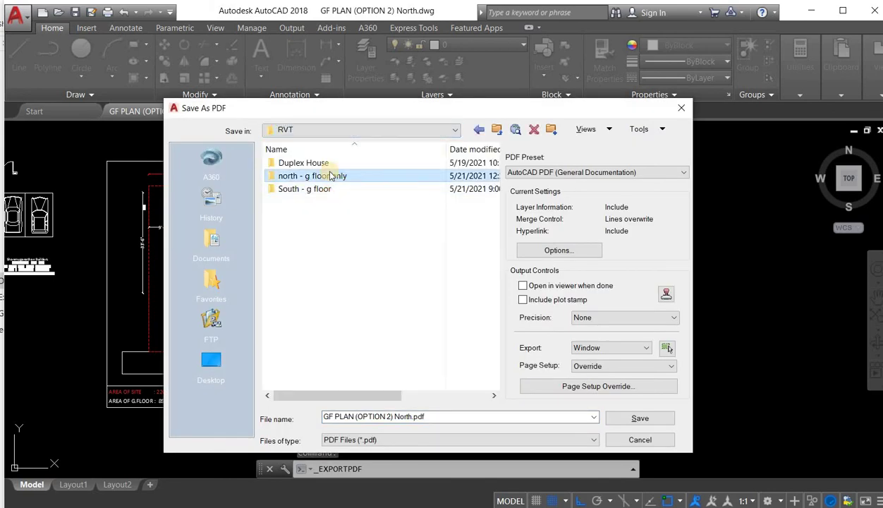
Step: Name the PDF G FLOOR PLAN (OPTION 2)North, based on the existing Option 1 file's name
click(335, 163)
click(408, 416)
click(410, 417)
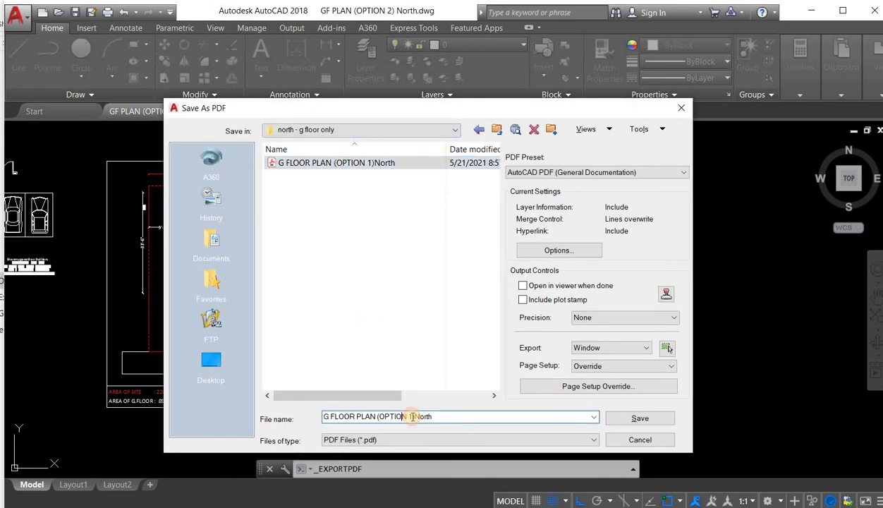
key(BackSpace)
text(2)
Step: Set the export window around the new plan's whole sheet, including its border and title block, and save the PDF
click(667, 349)
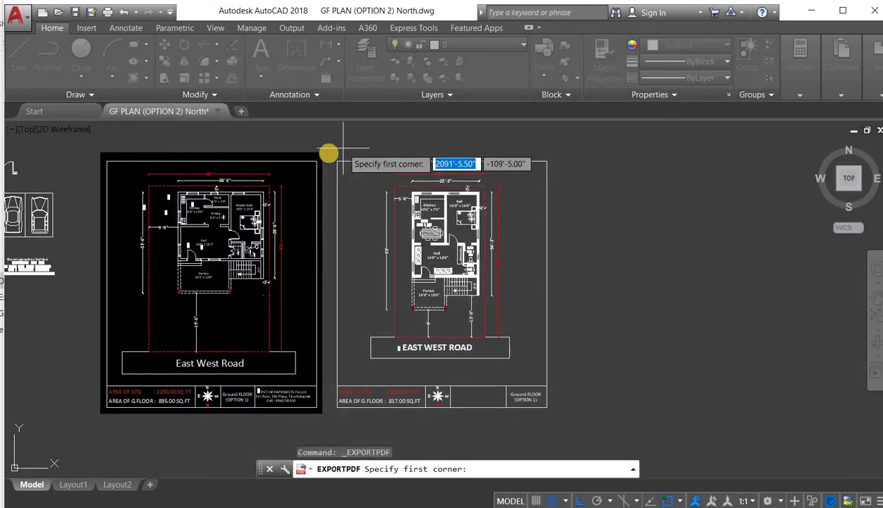
click(331, 155)
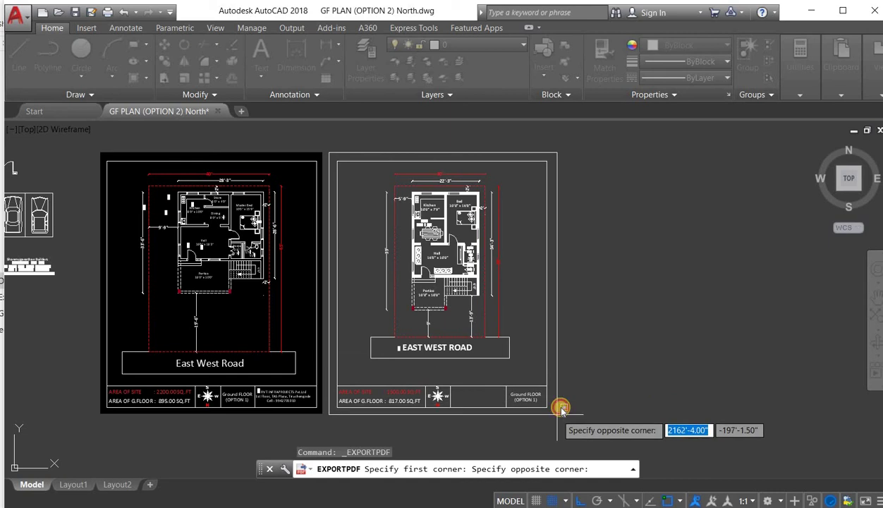
click(556, 409)
click(638, 418)
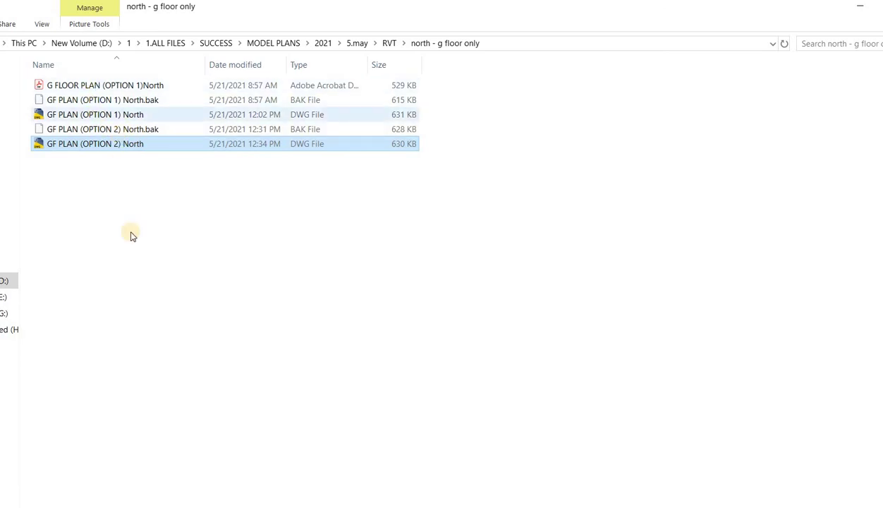
Step: Refresh the "north - g floor only" folder in File Explorer and open G FLOOR PLAN (OPTION 2)North.pdf in Acrobat Reader
right_click(167, 203)
click(203, 278)
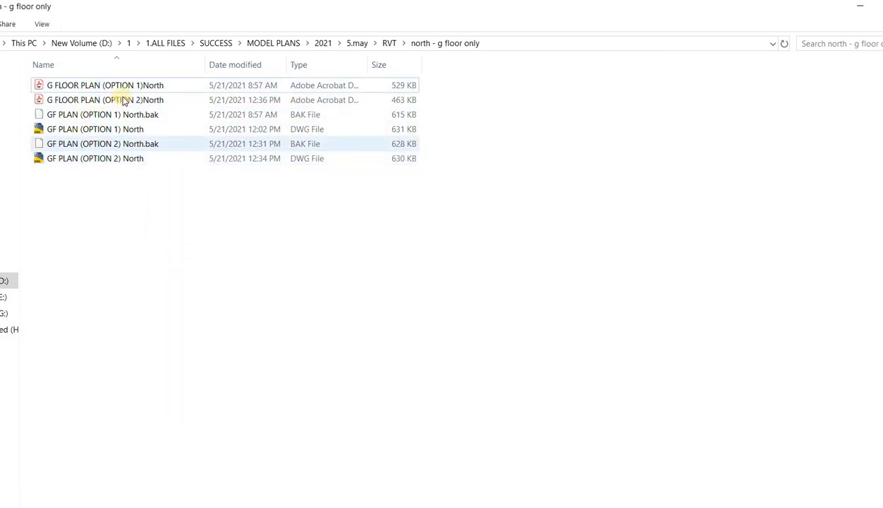
double_click(282, 101)
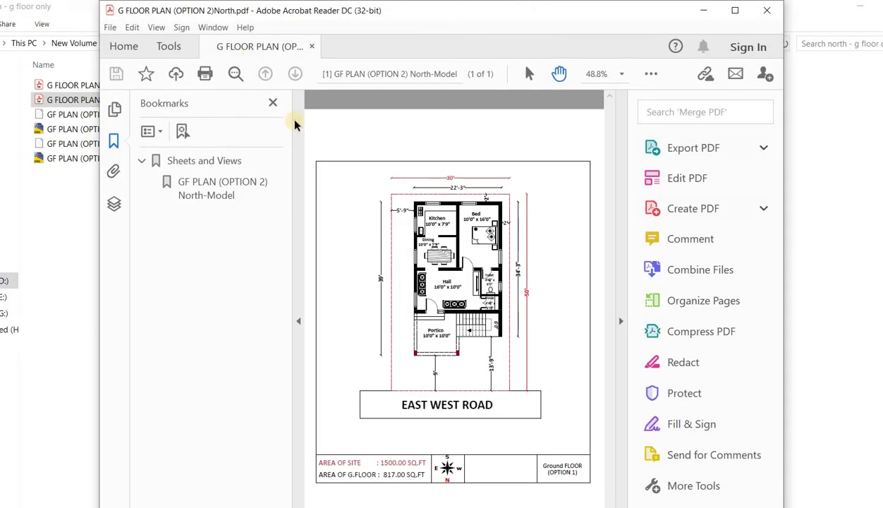
Step: Enlarge the PDF view to 100% without the tools pane and check the plan's walls, rooms, furniture and dimensions
click(735, 12)
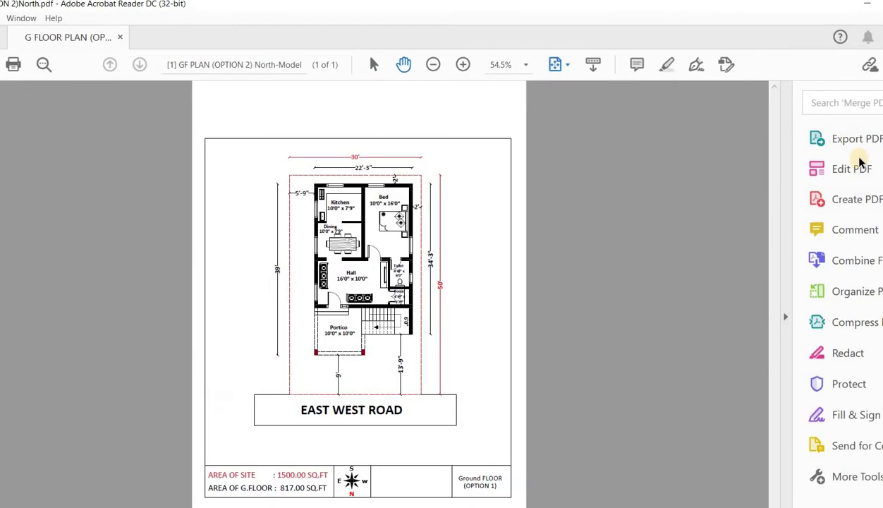
click(788, 315)
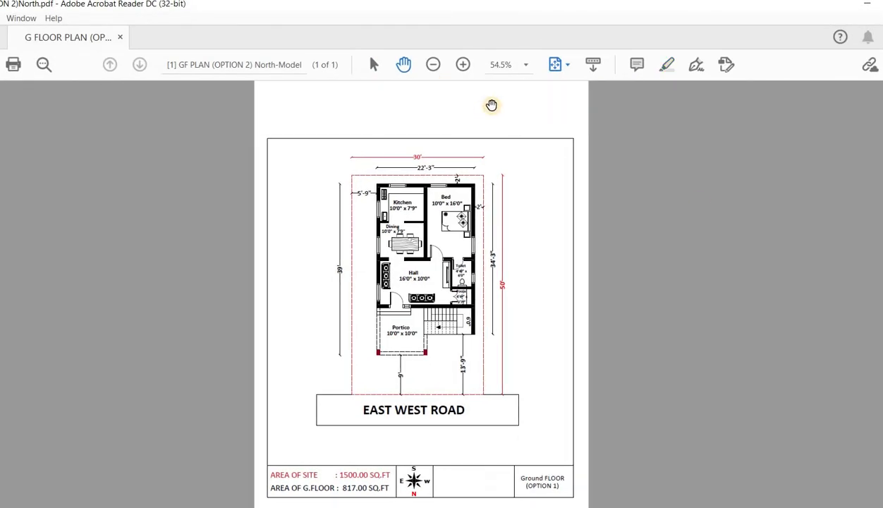
click(464, 65)
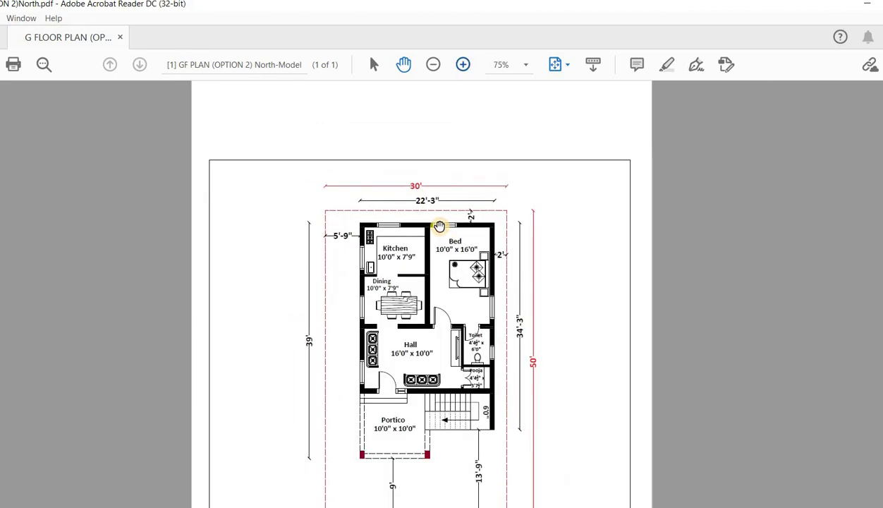
scroll(446, 212, down, 1)
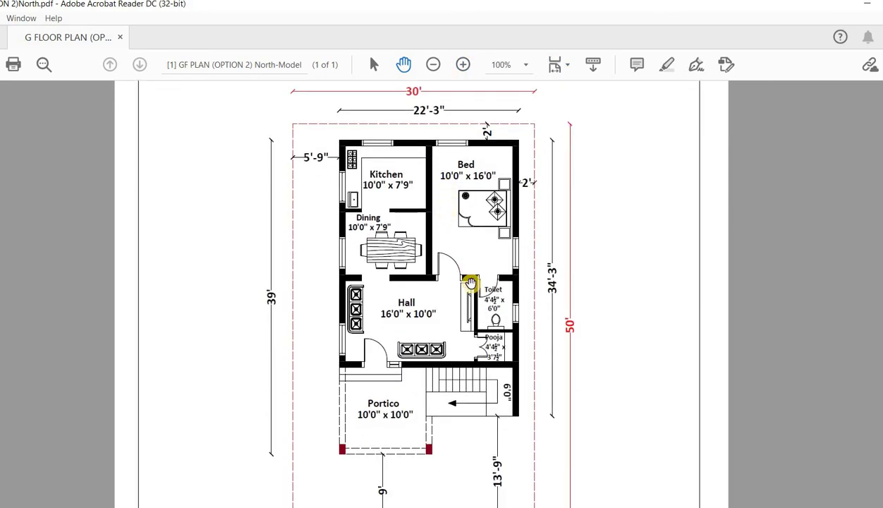
scroll(373, 254, up, 1)
scroll(373, 254, down, 3)
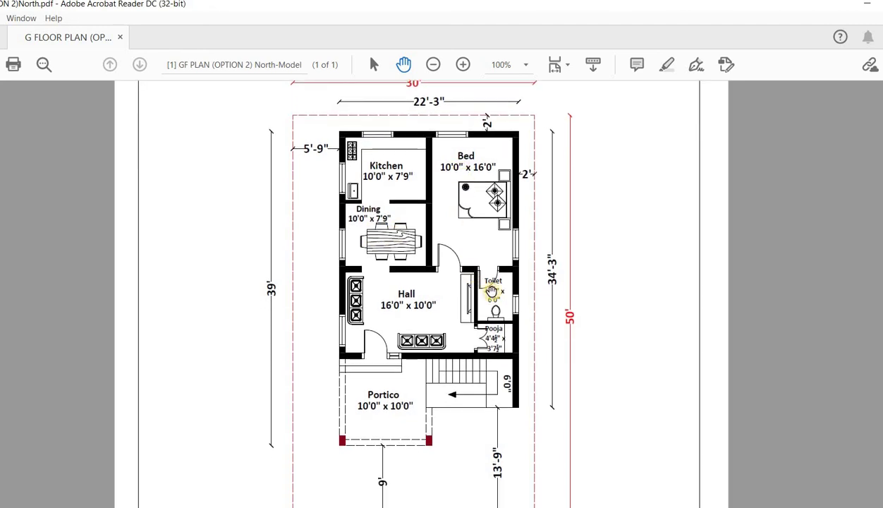
Step: Check the staircase, the portico, the front setbacks, the East West Road strip and the title block on the exported sheet
scroll(494, 311, down, 1)
scroll(438, 319, down, 1)
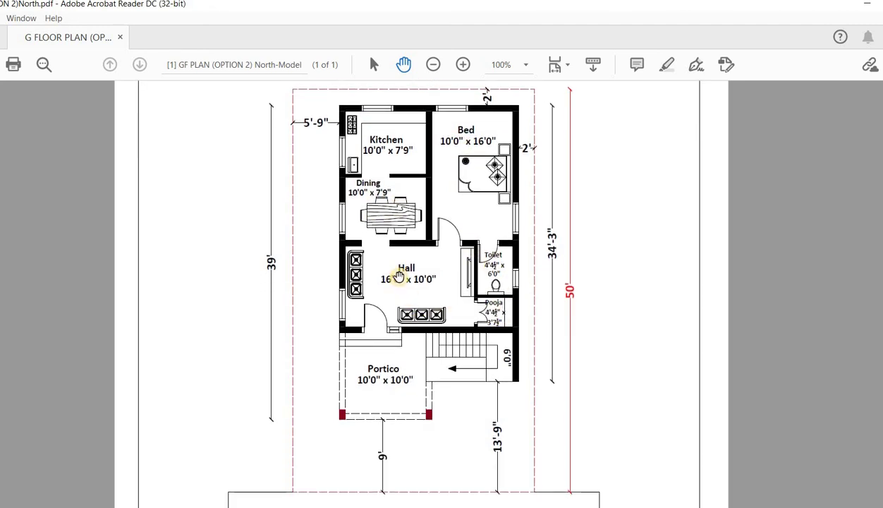
scroll(392, 361, down, 1)
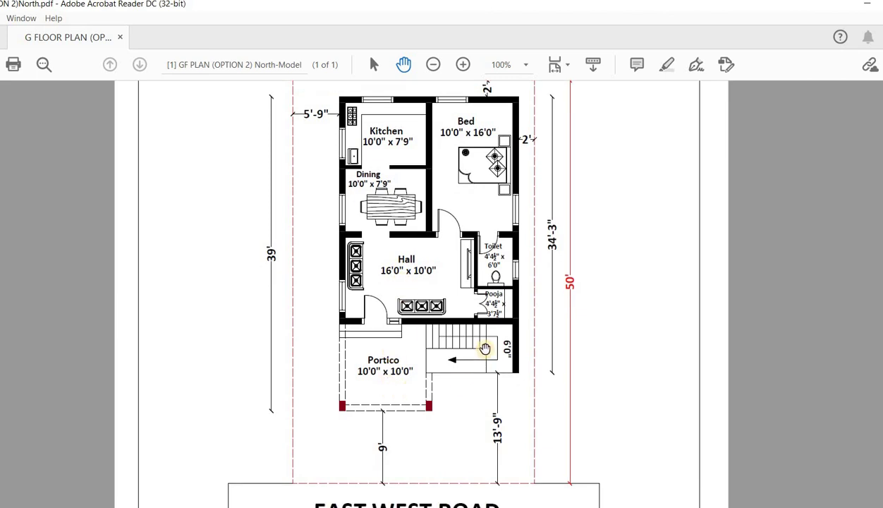
scroll(467, 362, up, 7)
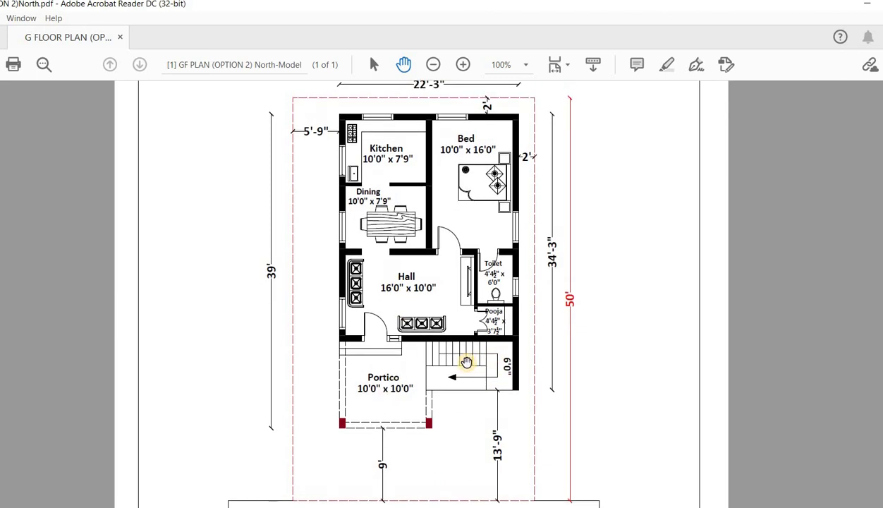
scroll(466, 362, down, 6)
scroll(466, 362, down, 4)
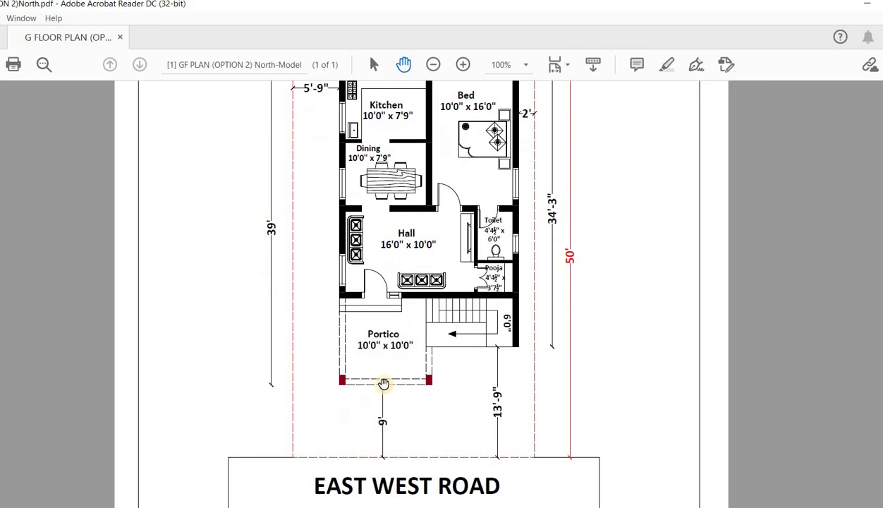
scroll(384, 385, up, 5)
scroll(354, 417, up, 1)
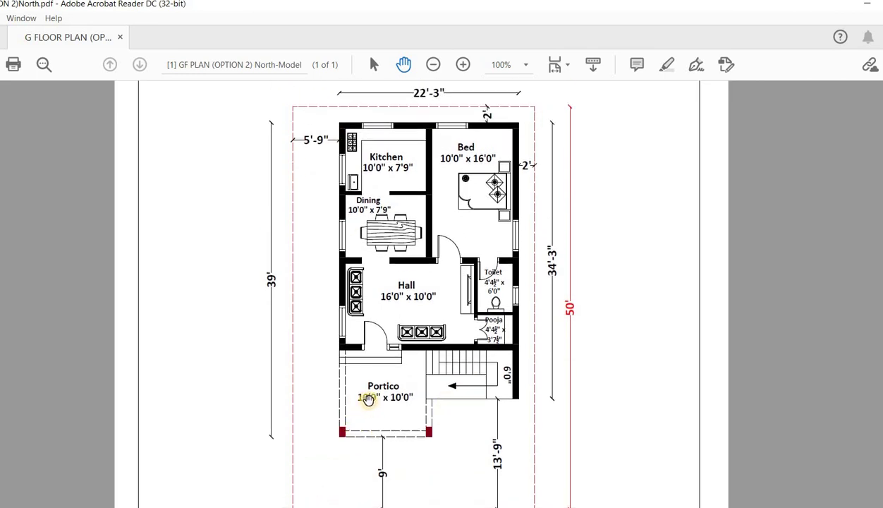
scroll(373, 397, down, 8)
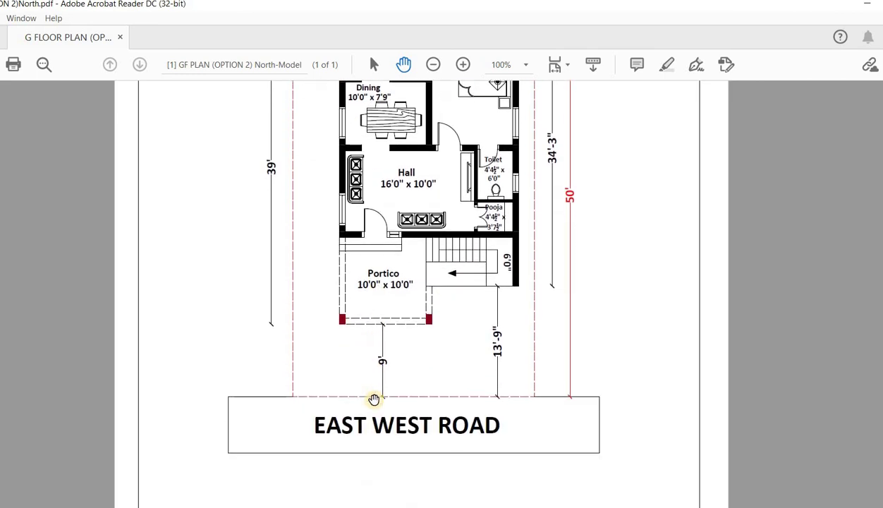
scroll(405, 413, up, 2)
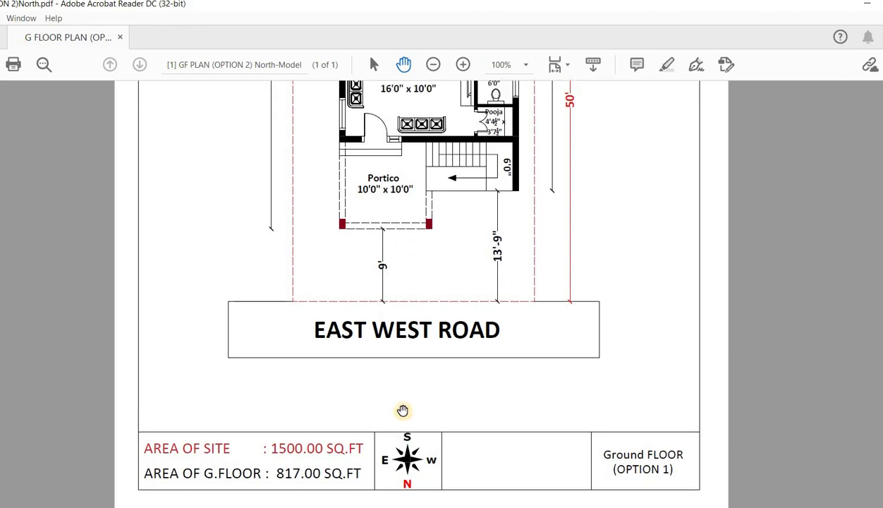
scroll(361, 312, up, 8)
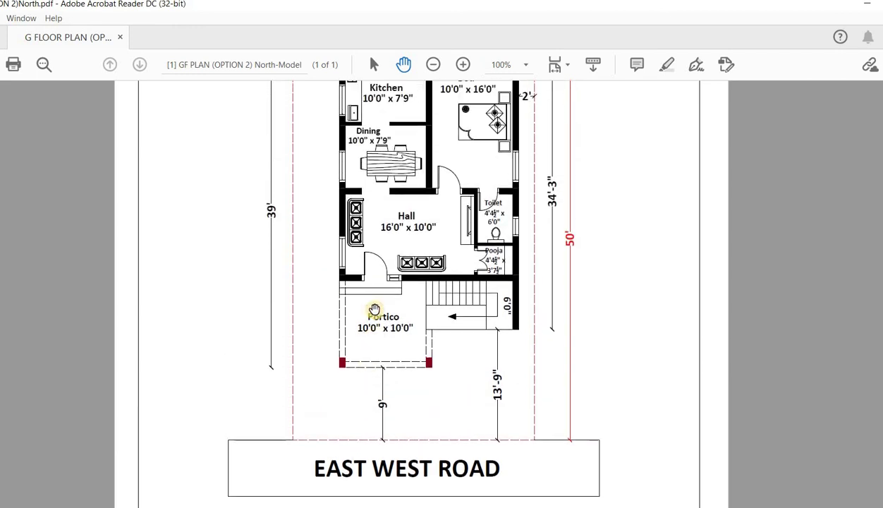
scroll(414, 359, up, 3)
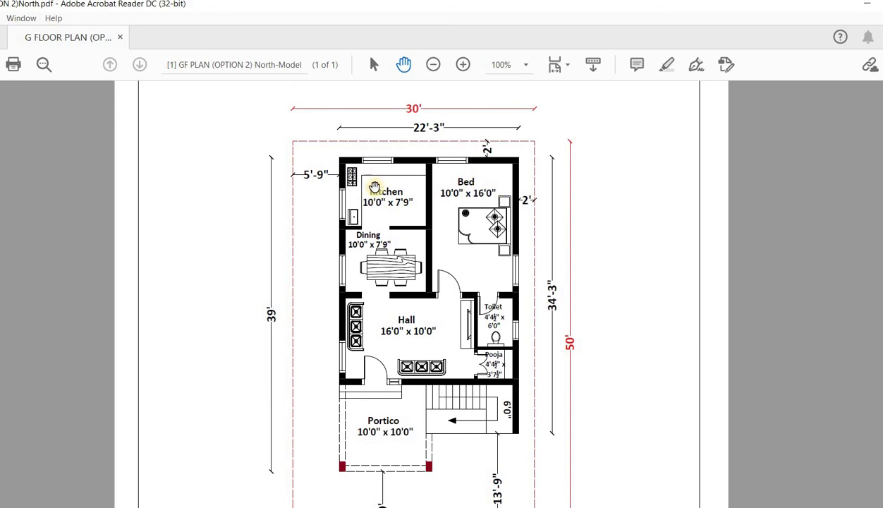
Step: Examine the pooja room, toilet, bedroom and staircase on the plan, including their positions and size labels
scroll(501, 382, down, 1)
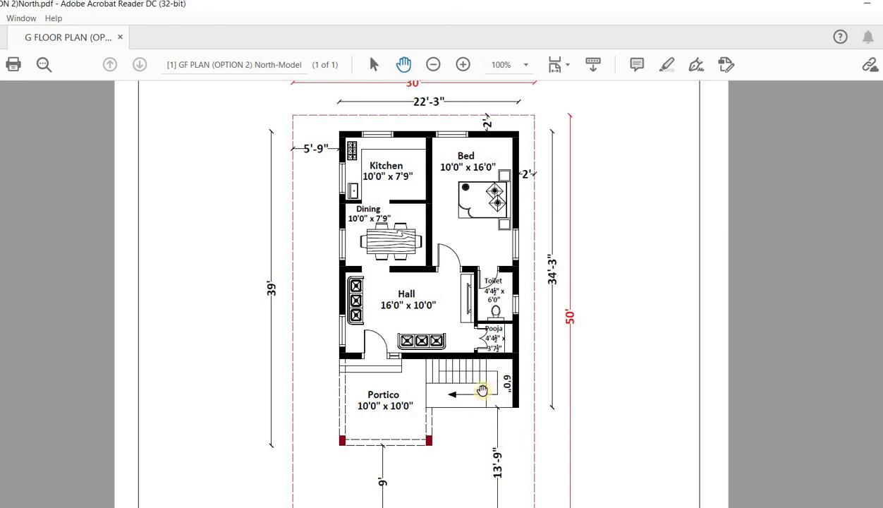
scroll(479, 275, down, 1)
scroll(478, 299, up, 2)
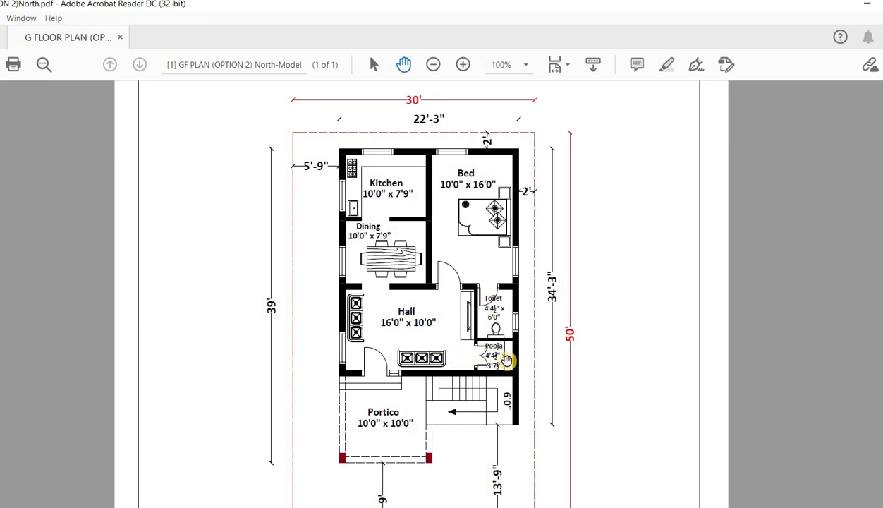
scroll(430, 339, up, 2)
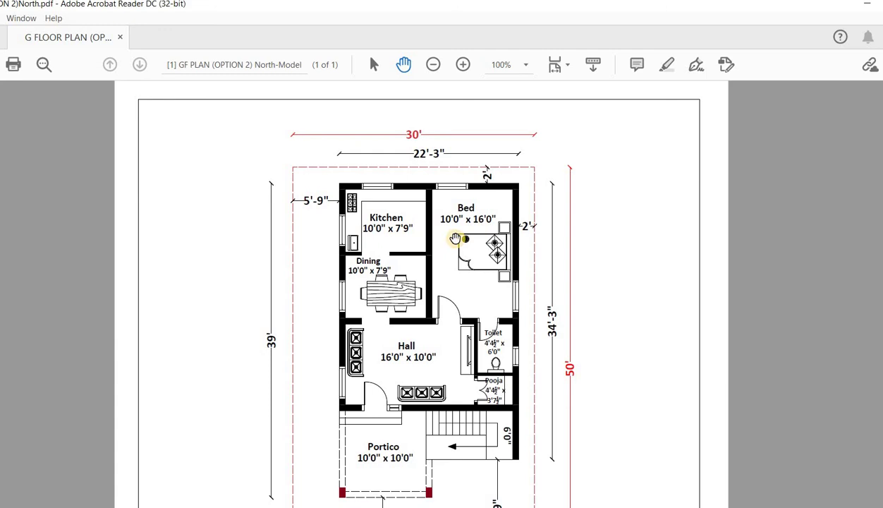
scroll(485, 311, down, 1)
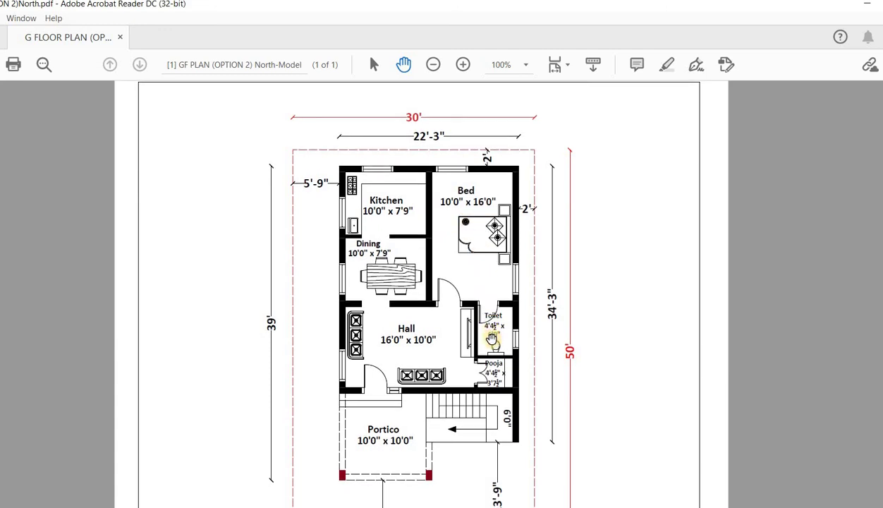
scroll(496, 331, down, 1)
scroll(501, 333, down, 1)
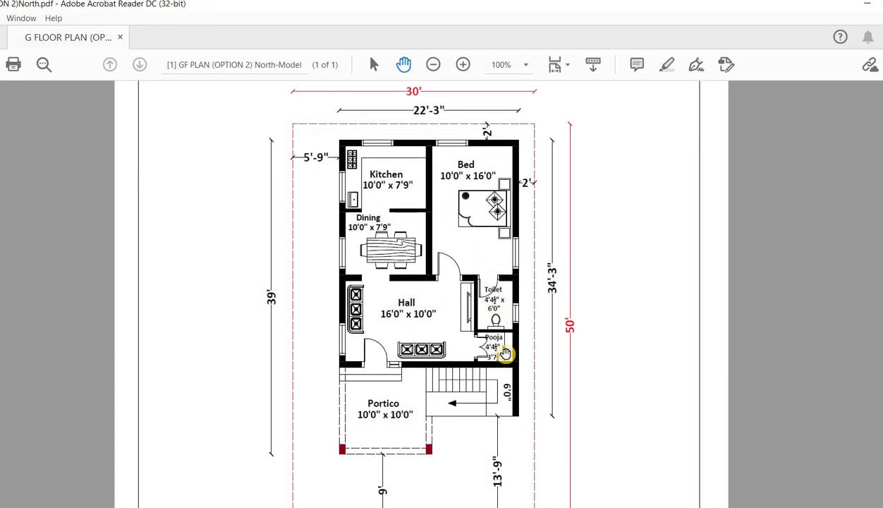
scroll(496, 349, down, 1)
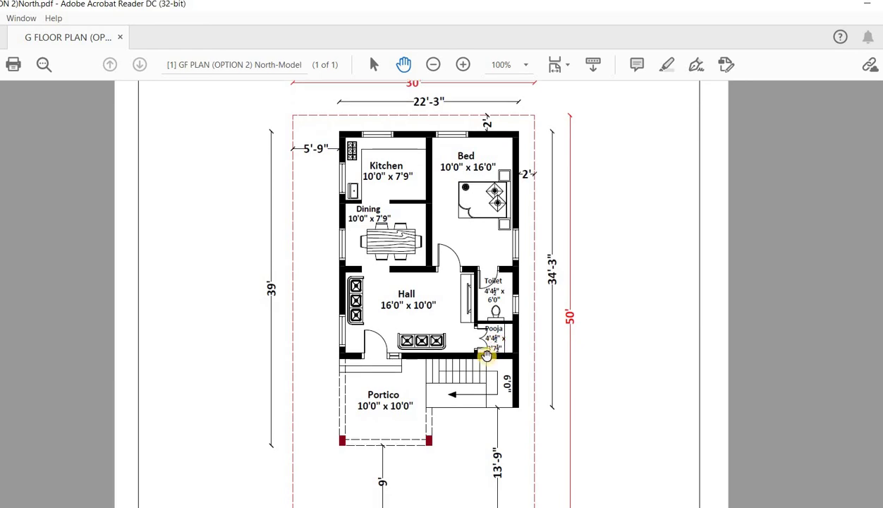
scroll(465, 342, down, 1)
scroll(464, 341, down, 3)
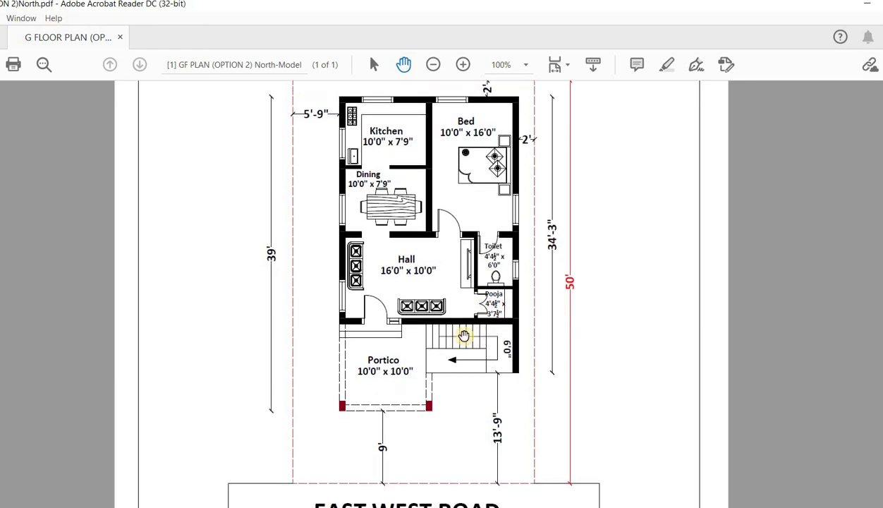
Step: Check the site boundary's overall dimensions and the setbacks around the house, from the rear side to the road
scroll(459, 335, up, 5)
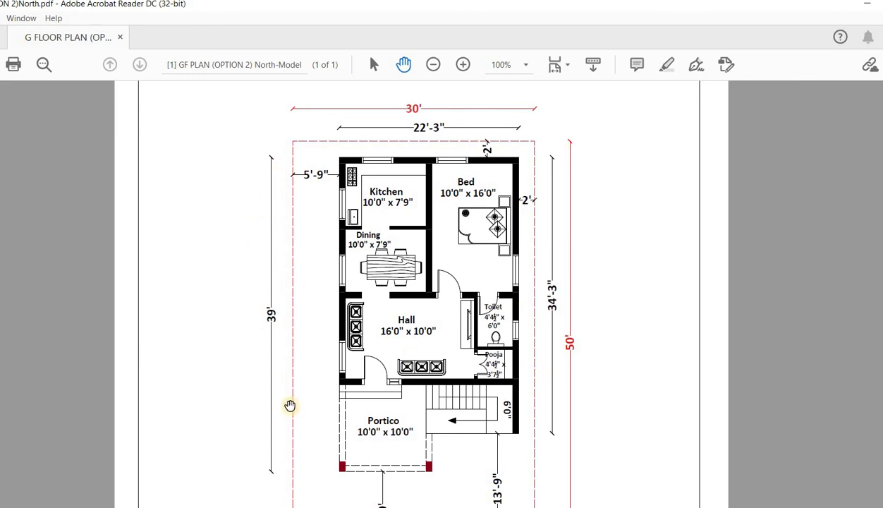
scroll(423, 204, up, 1)
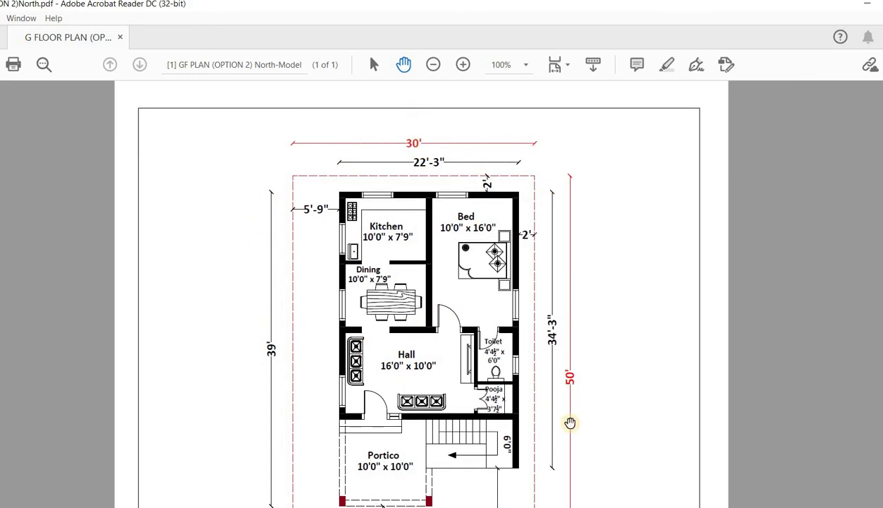
scroll(557, 374, down, 1)
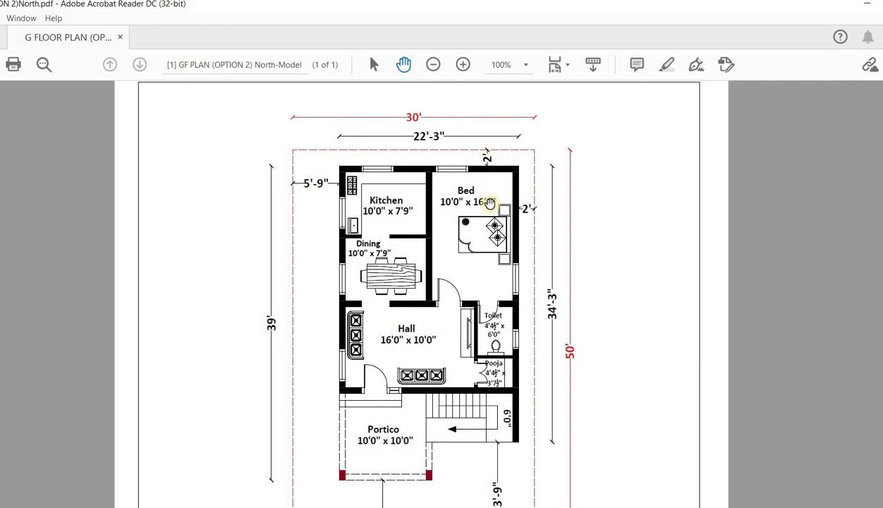
scroll(339, 181, down, 1)
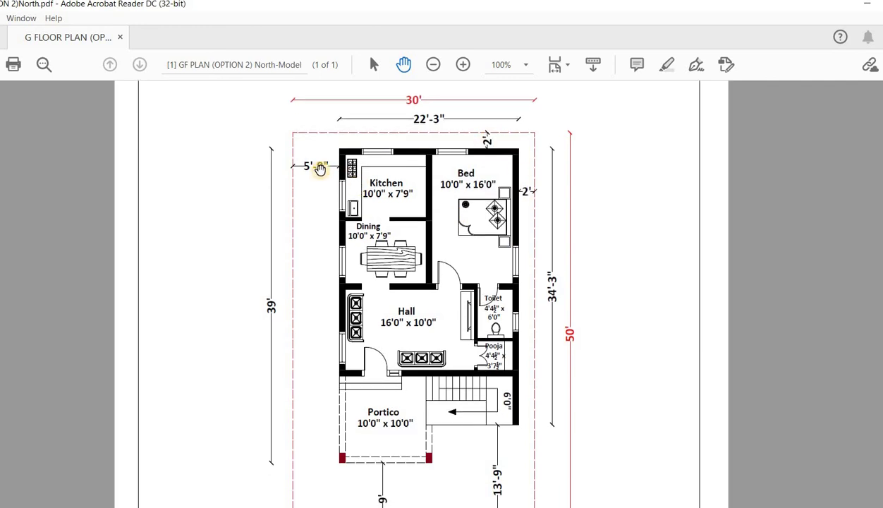
scroll(489, 373, down, 2)
scroll(489, 372, down, 2)
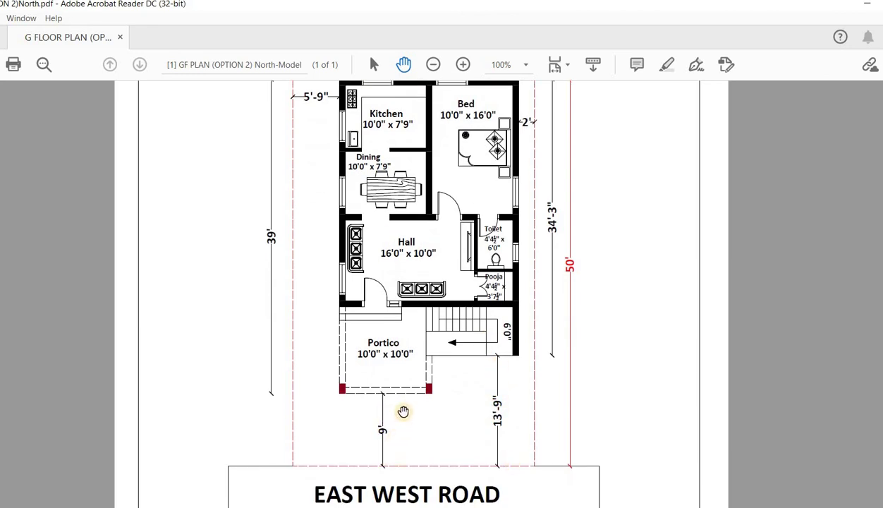
scroll(402, 408, down, 3)
scroll(378, 305, up, 1)
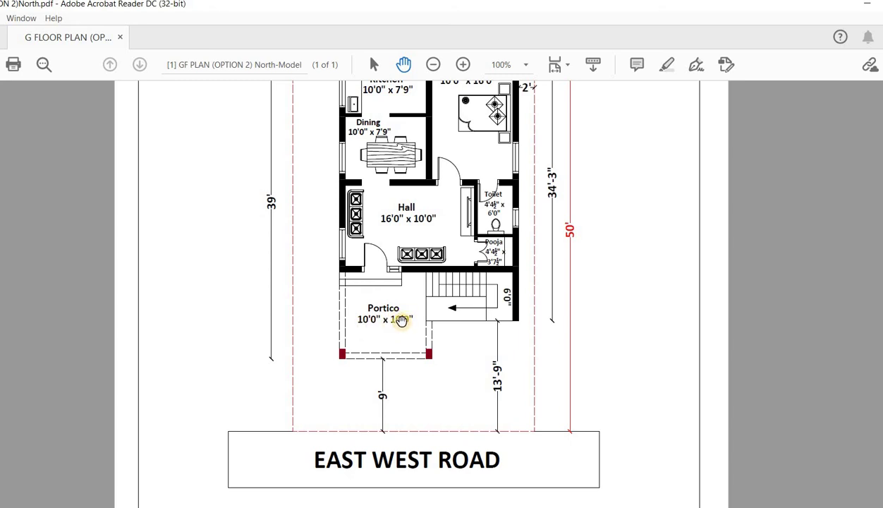
Step: Review the full plan from the road side up to the sheet border and back to the kitchen, dining and hall layout
scroll(401, 321, down, 3)
scroll(401, 321, up, 5)
scroll(401, 321, up, 8)
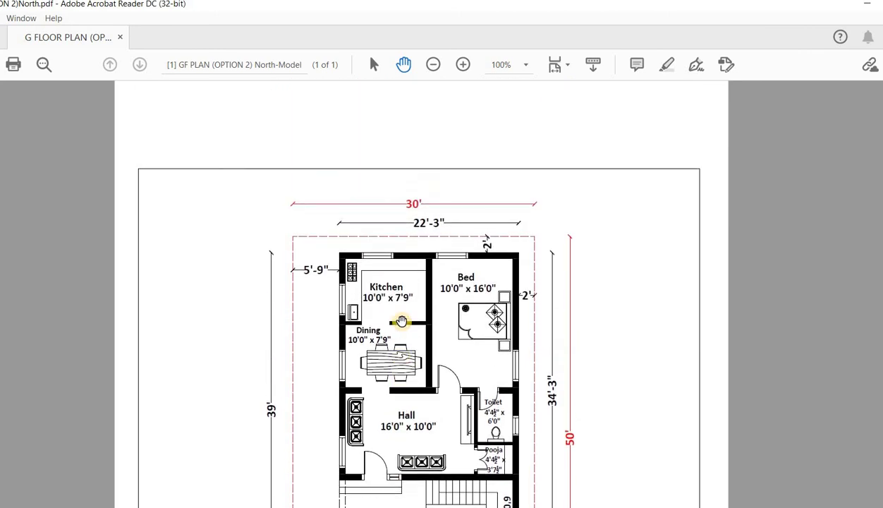
scroll(400, 321, down, 2)
scroll(401, 321, down, 3)
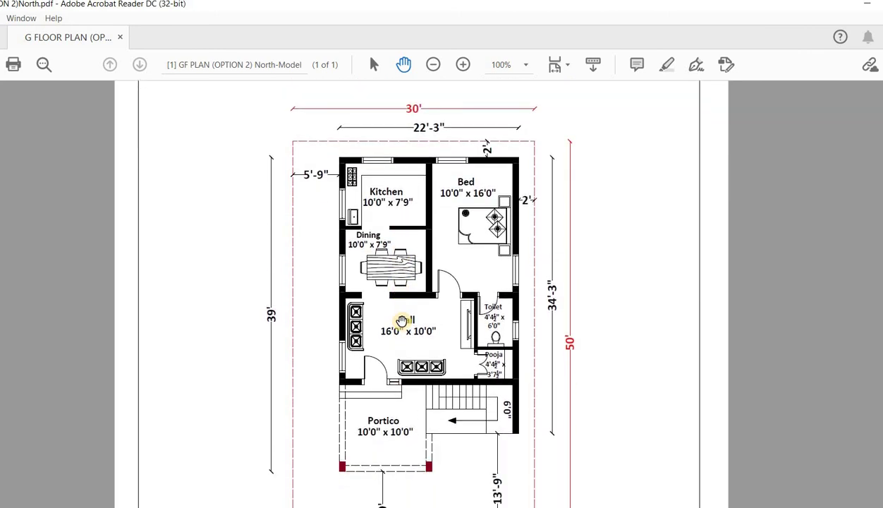
scroll(402, 321, down, 1)
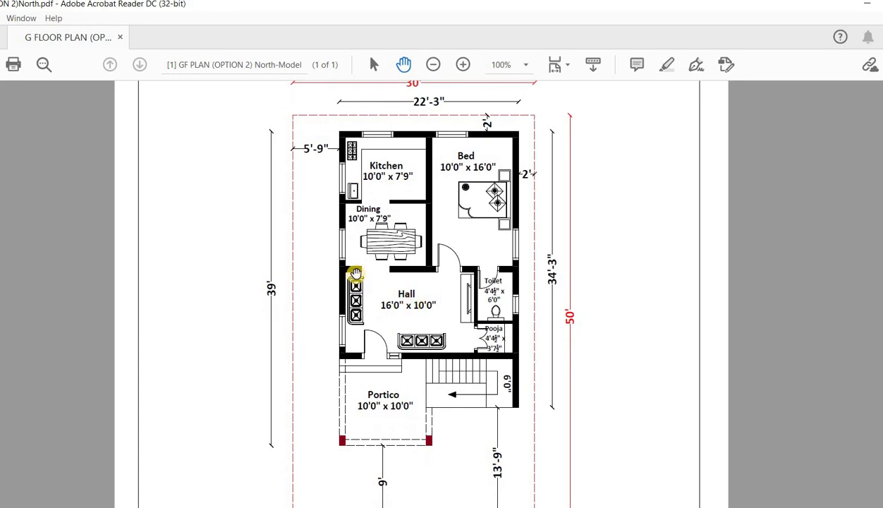
scroll(355, 276, down, 2)
scroll(355, 276, up, 2)
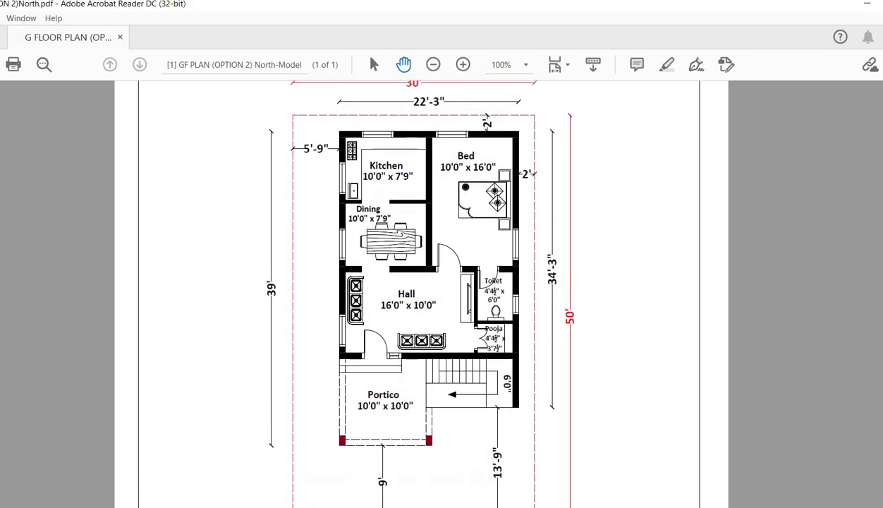